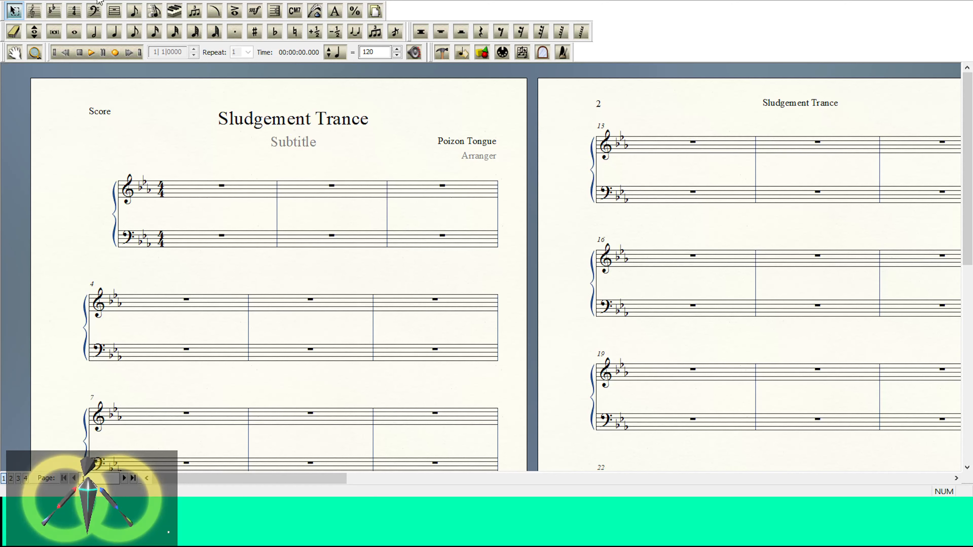
# Step: Switch the score to Scroll View and highlight the whole treble staff
pyautogui.click(117, 11)
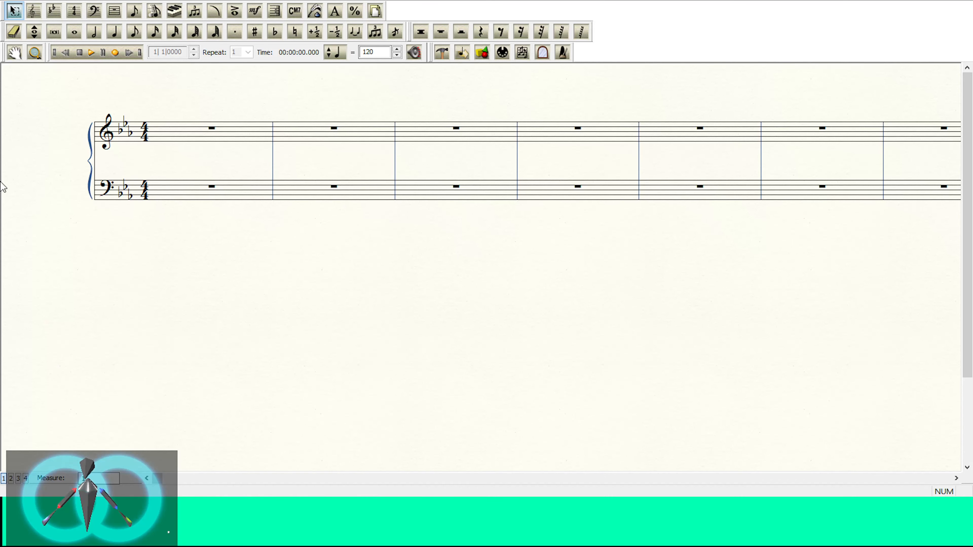
pyautogui.click(62, 131)
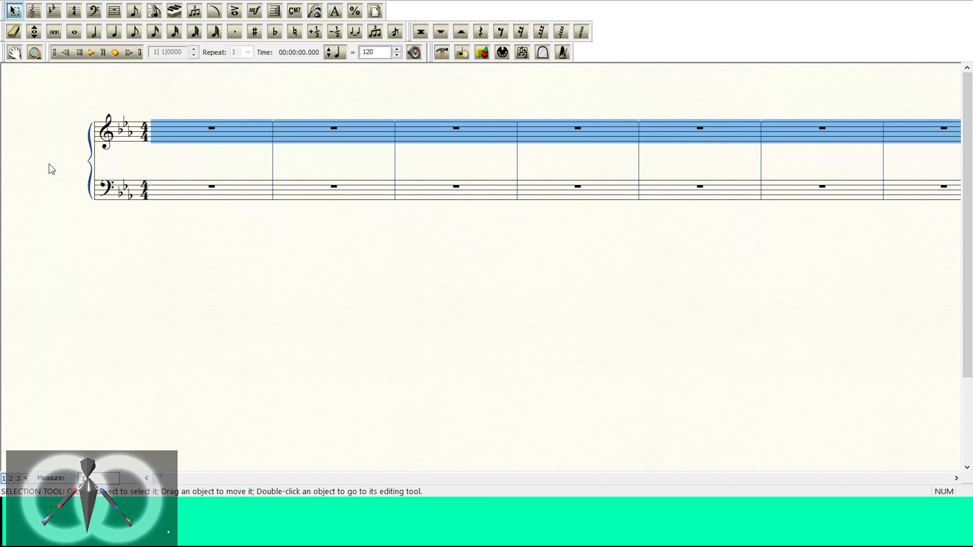
pyautogui.click(39, 152)
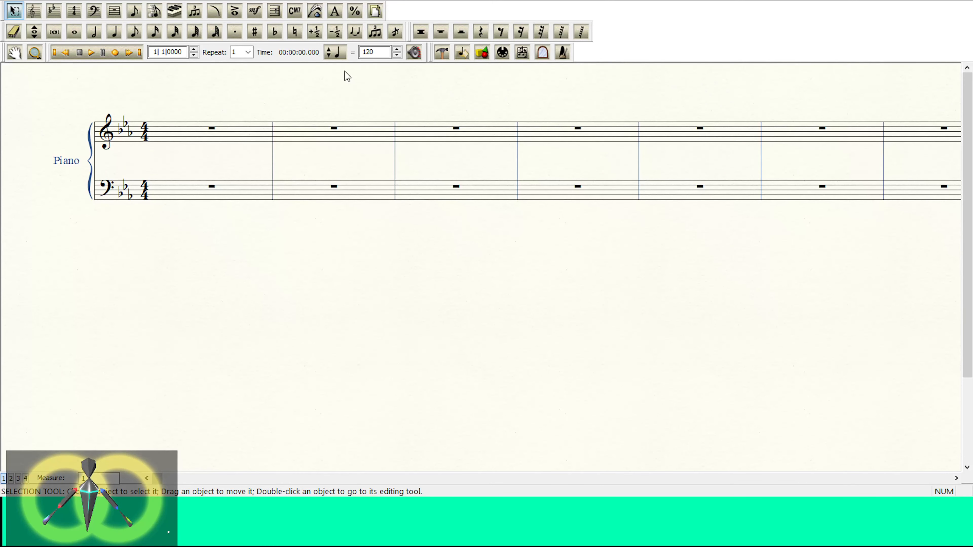
# Step: Place whole notes on middle C in the first measure of both the bass and treble staves
pyautogui.click(113, 33)
pyautogui.click(114, 34)
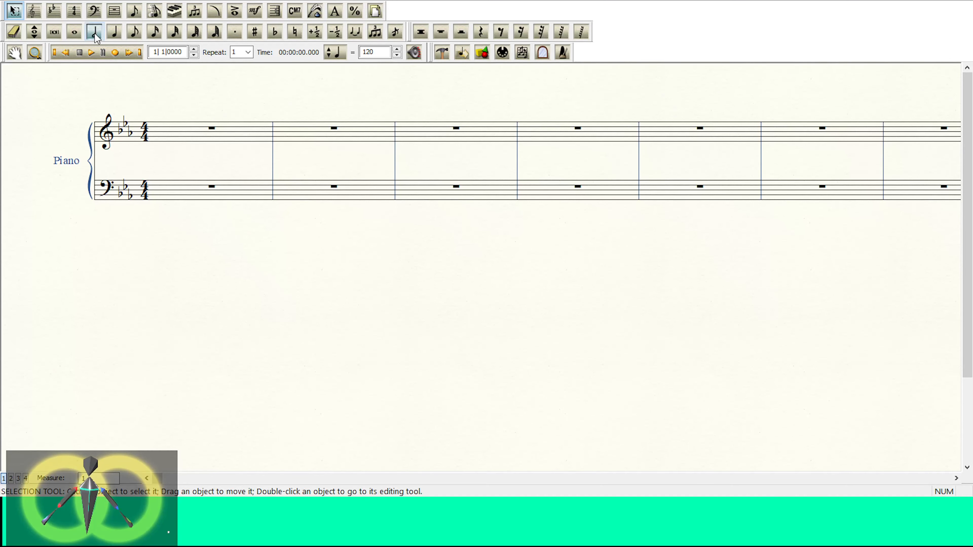
pyautogui.click(78, 32)
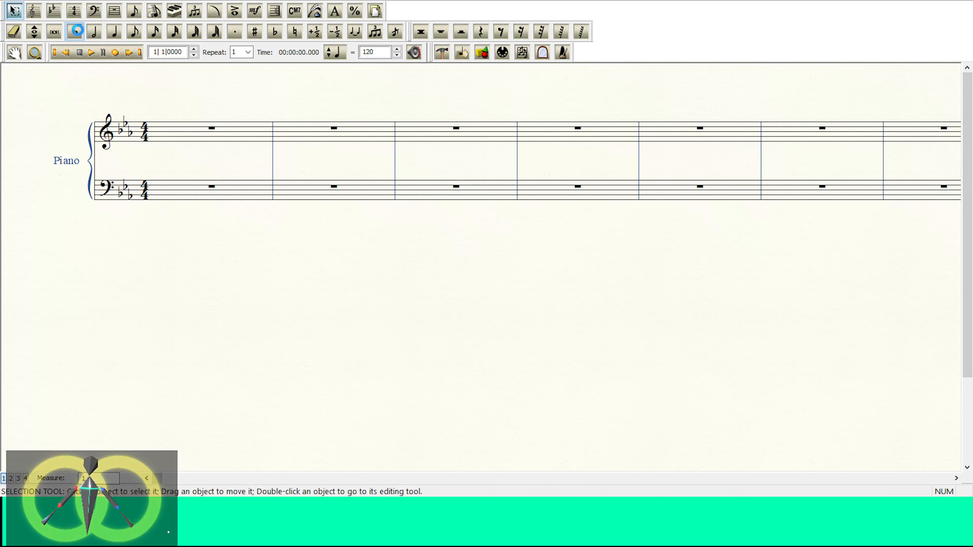
pyautogui.click(156, 130)
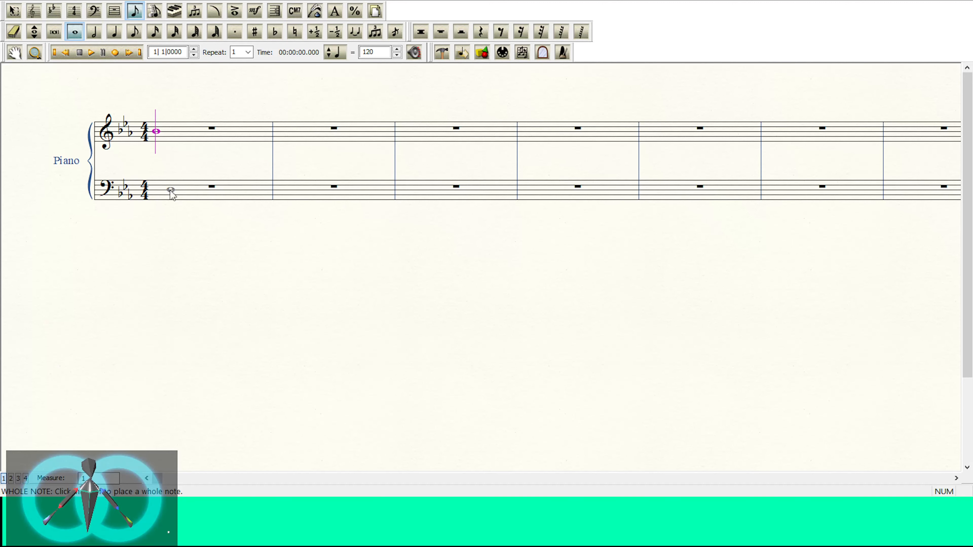
pyautogui.hotkey('alt', 'Tab')
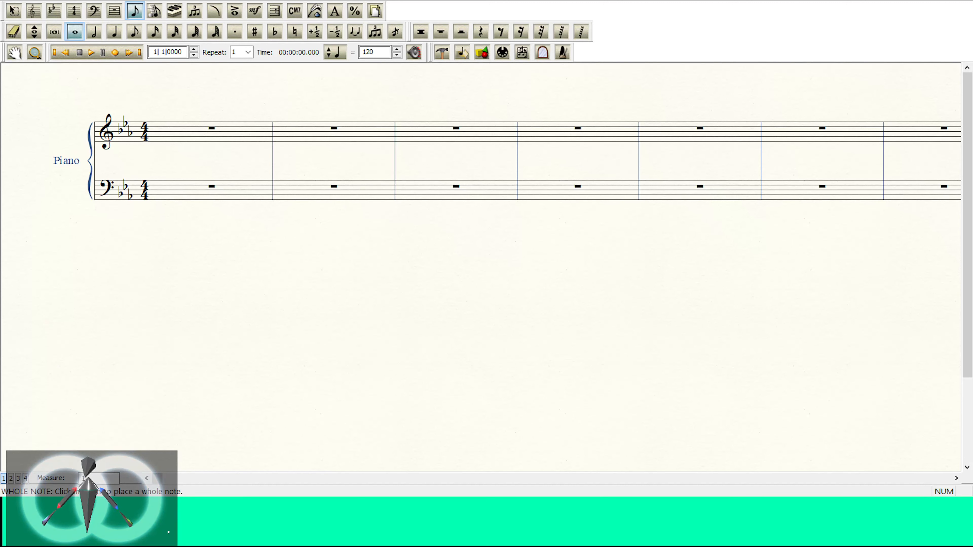
pyautogui.click(415, 243)
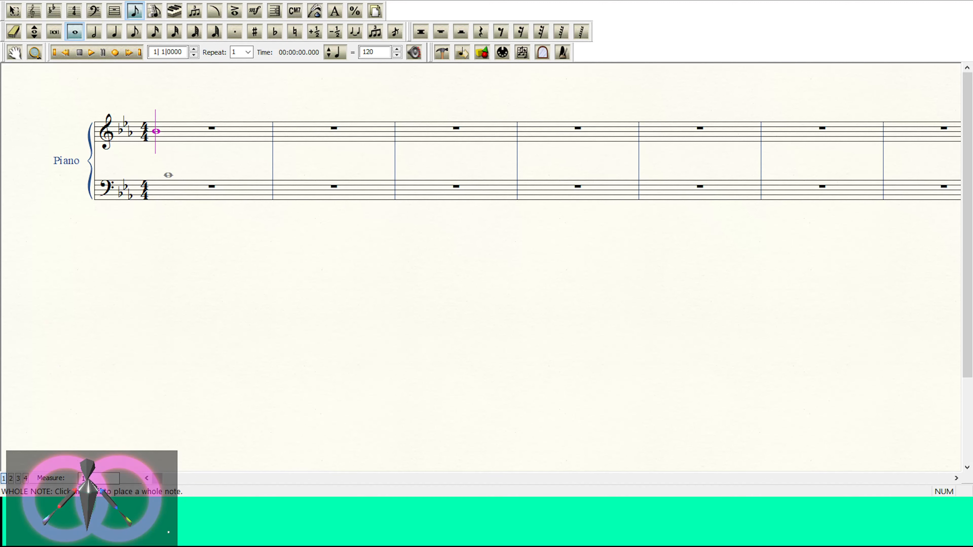
pyautogui.click(169, 175)
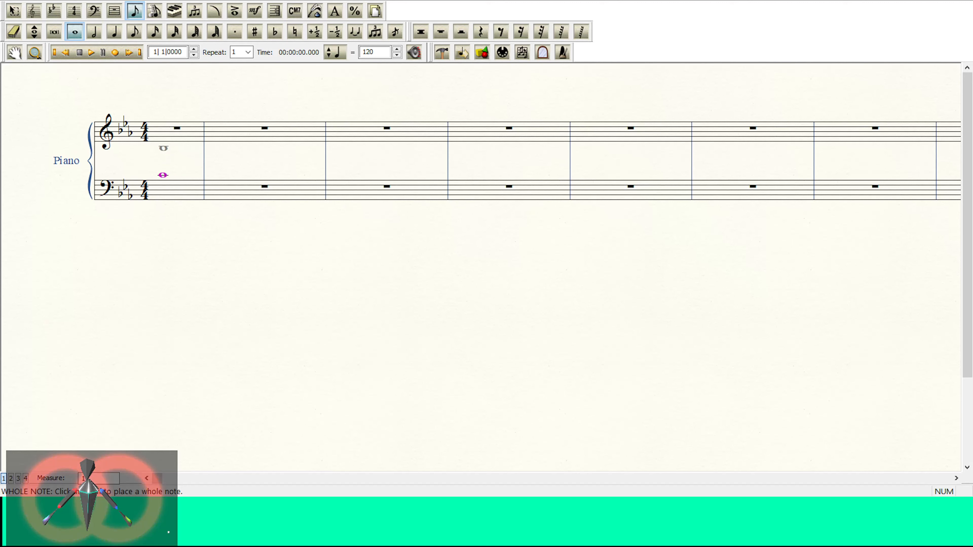
pyautogui.click(163, 146)
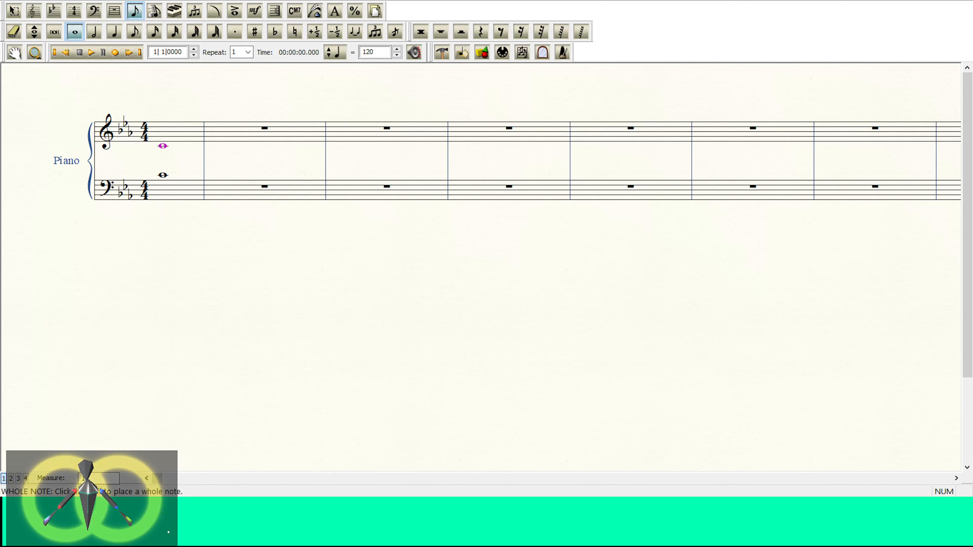
pyautogui.click(163, 175)
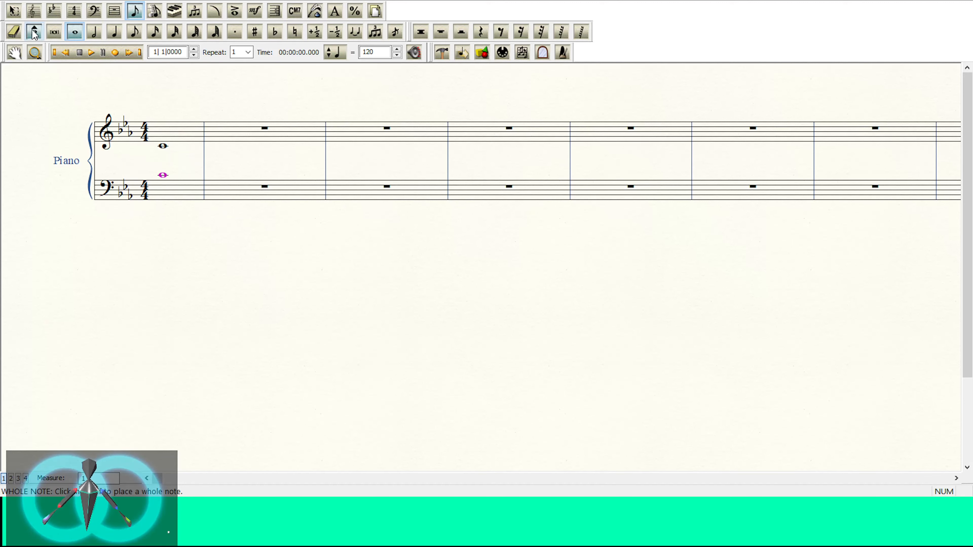
pyautogui.click(34, 11)
pyautogui.click(50, 124)
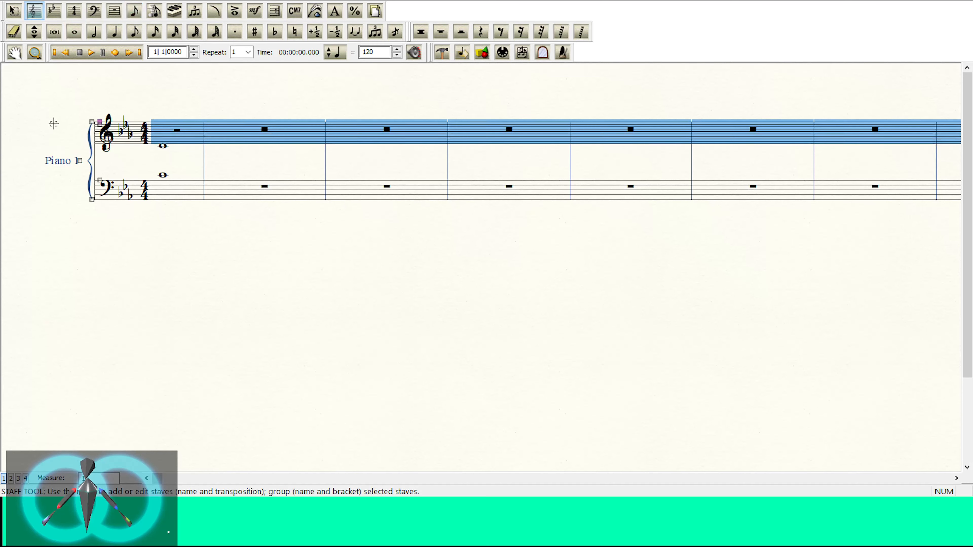
pyautogui.click(76, 73)
pyautogui.scroll(-7, 133, 159)
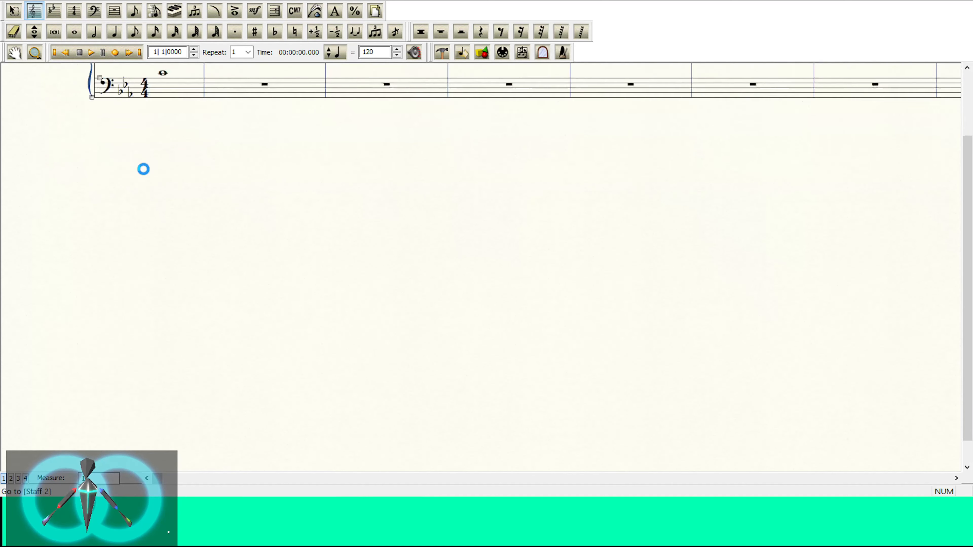
pyautogui.scroll(7, 144, 168)
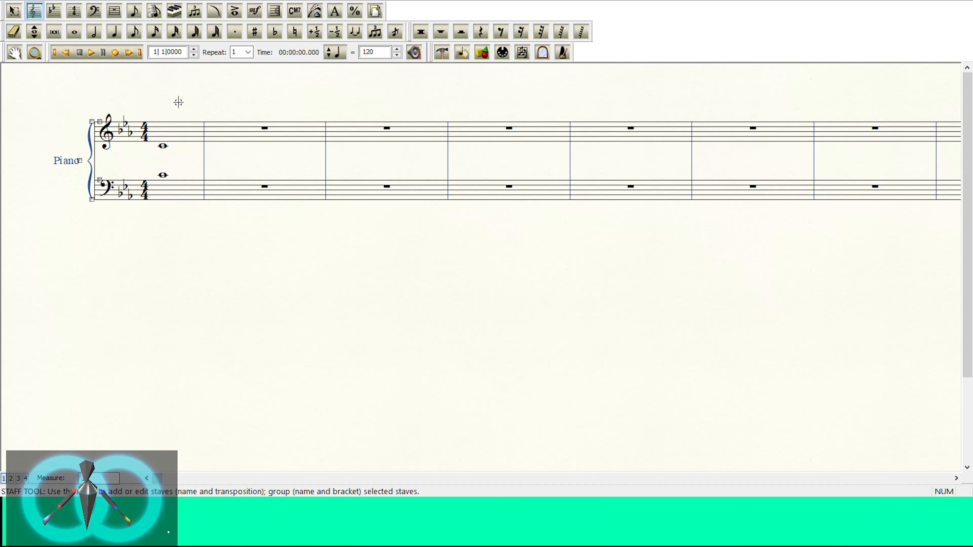
pyautogui.click(174, 132)
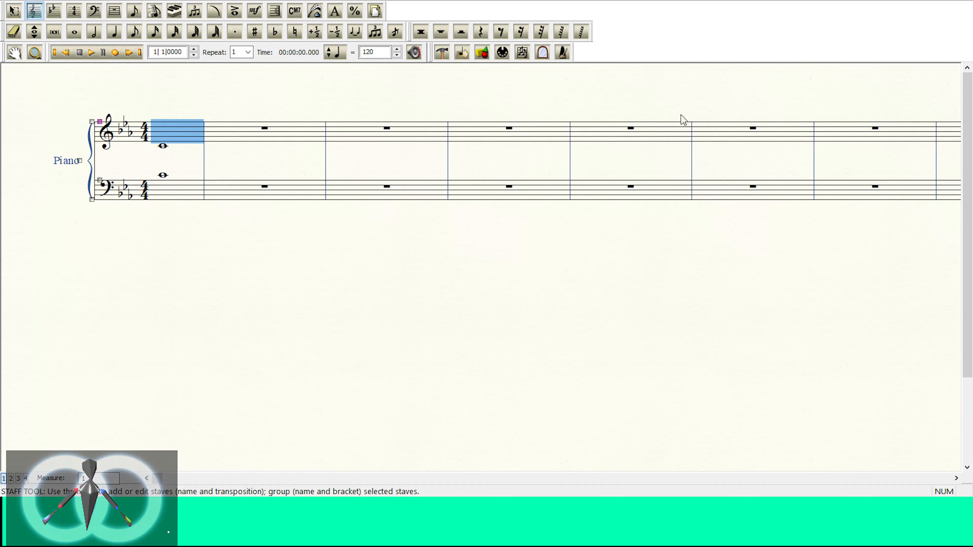
pyautogui.click(93, 11)
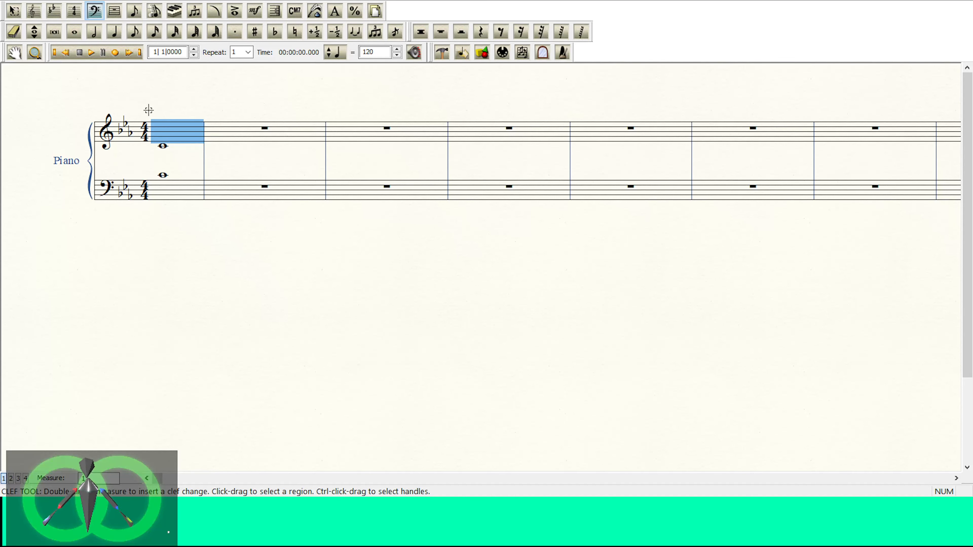
pyautogui.click(146, 99)
# Step: Delete the whole notes from the first measure of the bass and treble staves
pyautogui.click(75, 32)
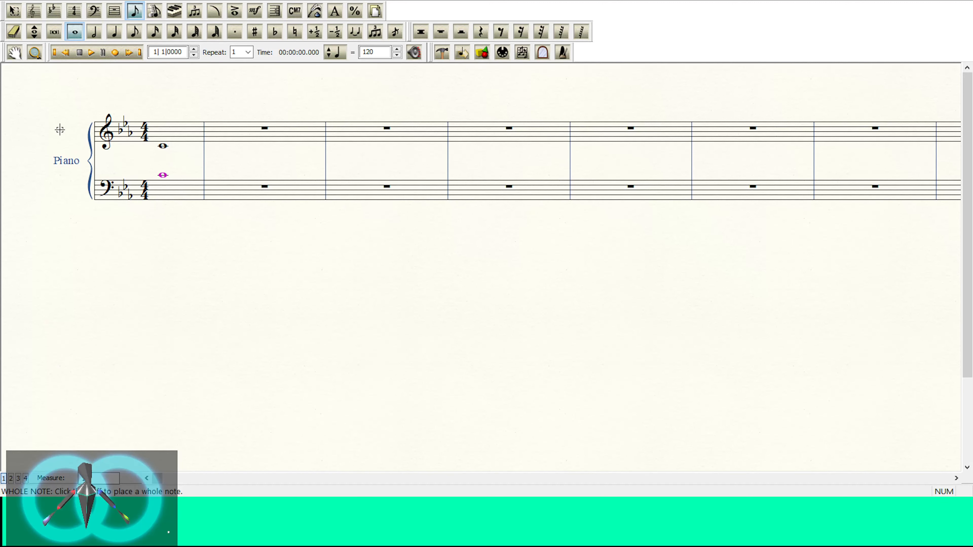
pyautogui.press('Delete')
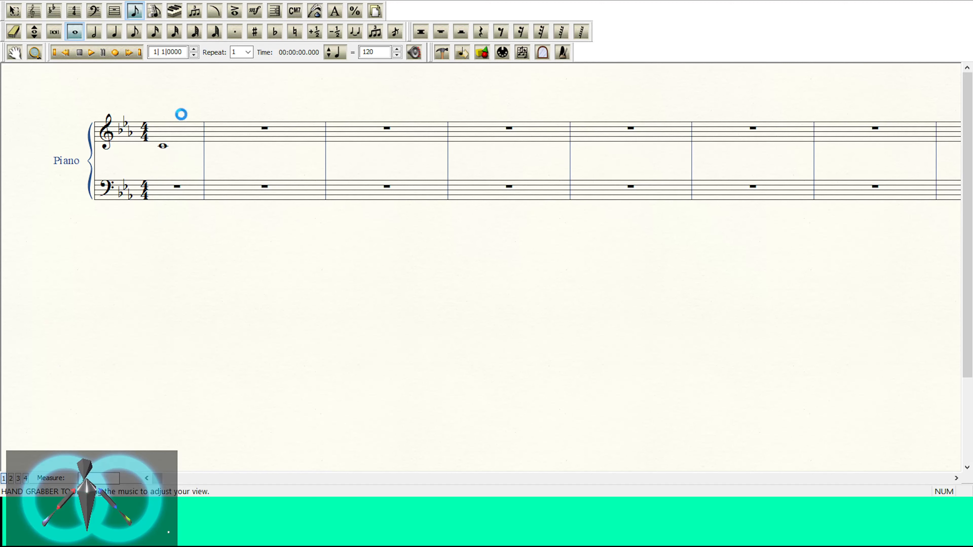
pyautogui.hotkey('ctrl', 'Up')
pyautogui.press('Delete')
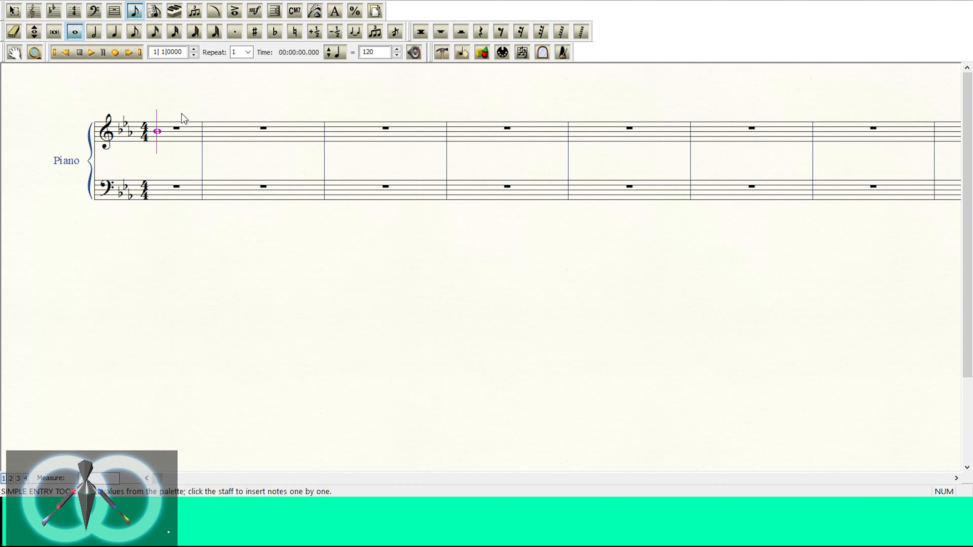
# Step: Enter a whole note on C, second space of the bass staff, in the first measure
pyautogui.hotkey('ctrl', 'Down')
pyautogui.press('Up')
pyautogui.press('Up')
pyautogui.press('Up')
pyautogui.press('Up')
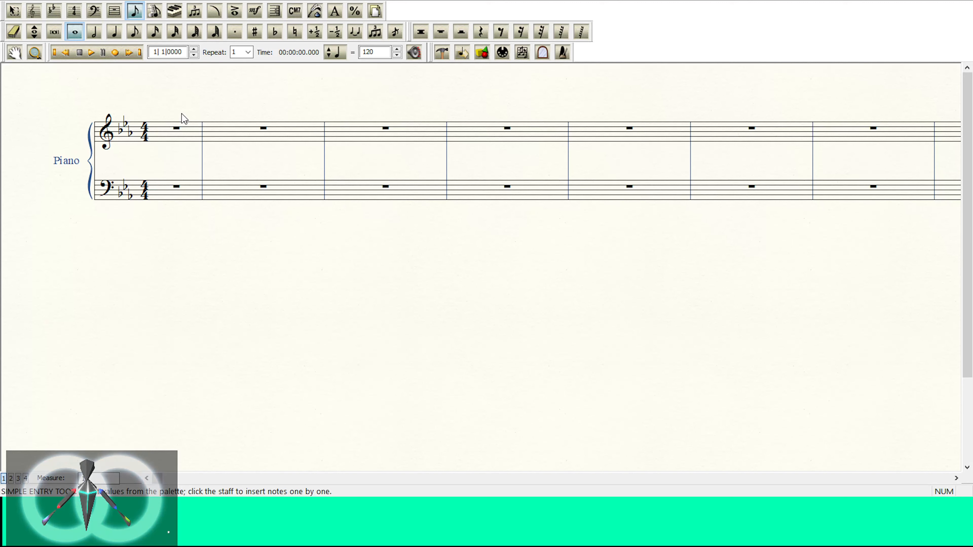
pyautogui.press('Return')
pyautogui.hotkey('shift', 'Down')
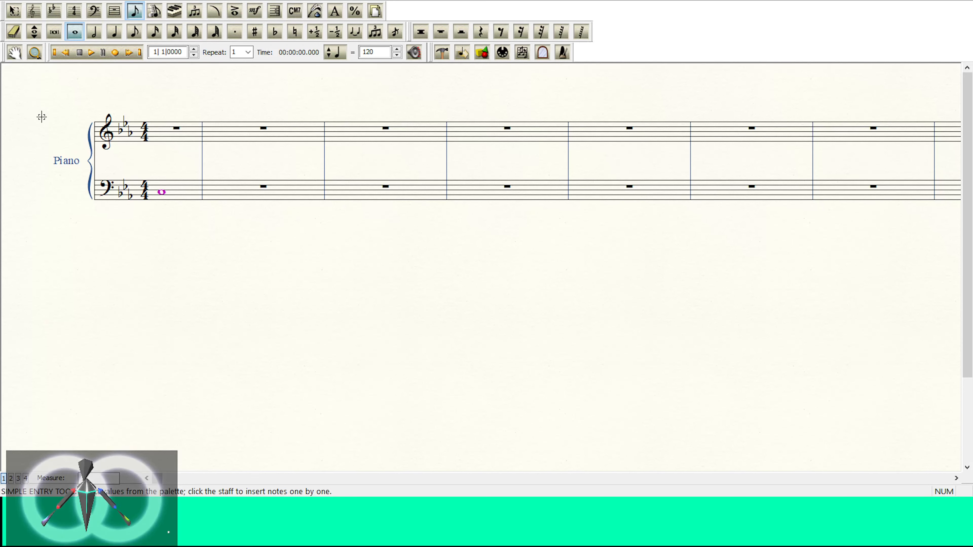
# Step: Enter a whole note on B, one step below the C, in the second bass measure and raise it to a sharp
pyautogui.press('Right')
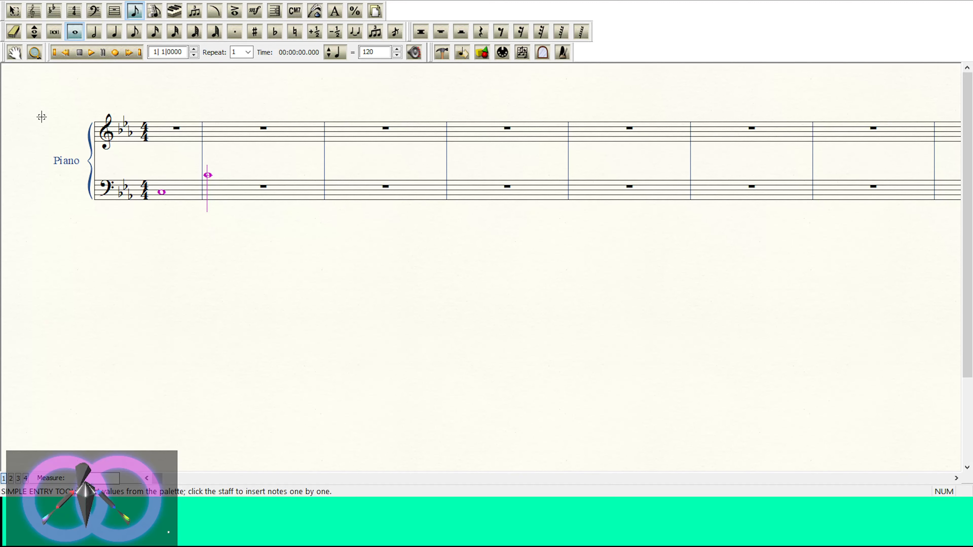
pyautogui.press('Down')
pyautogui.press('Down')
pyautogui.press('Down')
pyautogui.press('Down')
pyautogui.press('Down')
pyautogui.press('Down')
pyautogui.press('Down')
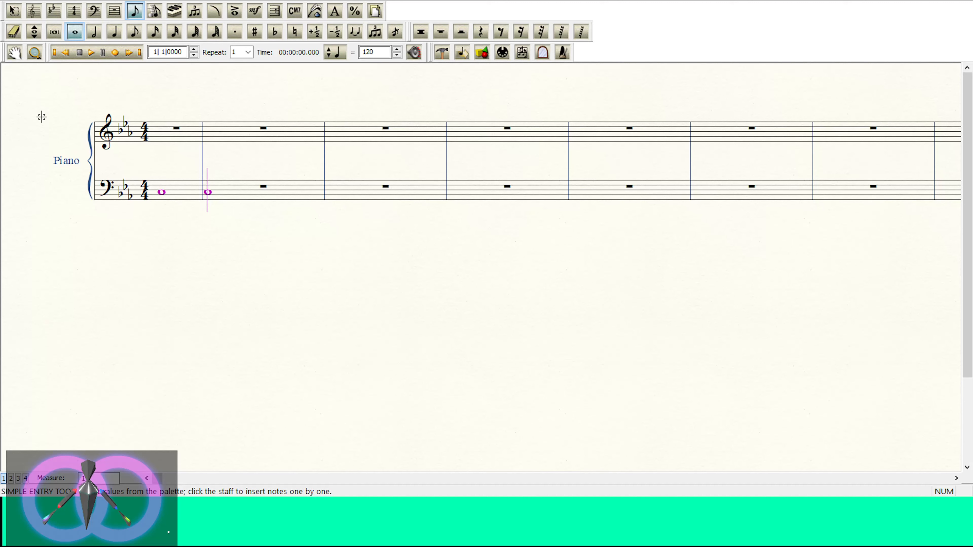
pyautogui.press('Down')
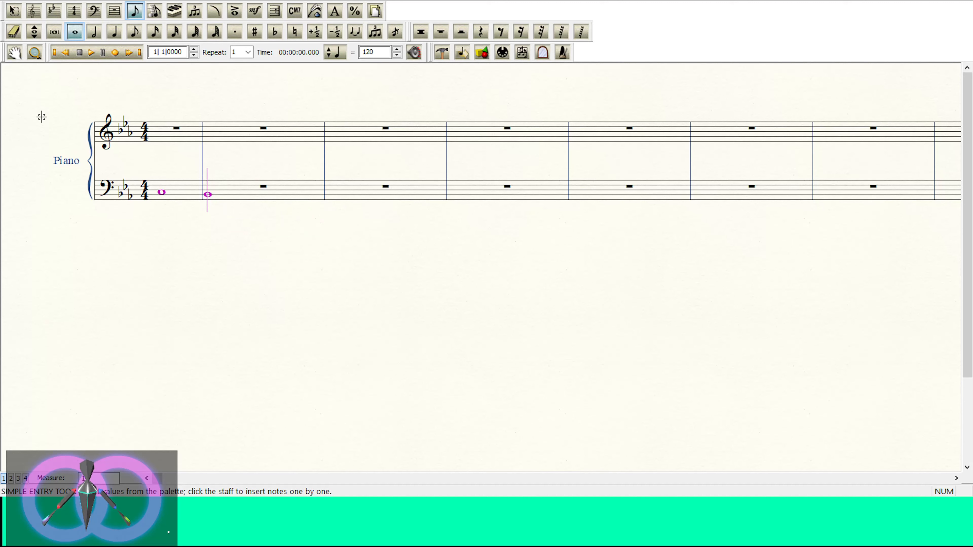
pyautogui.press('Return')
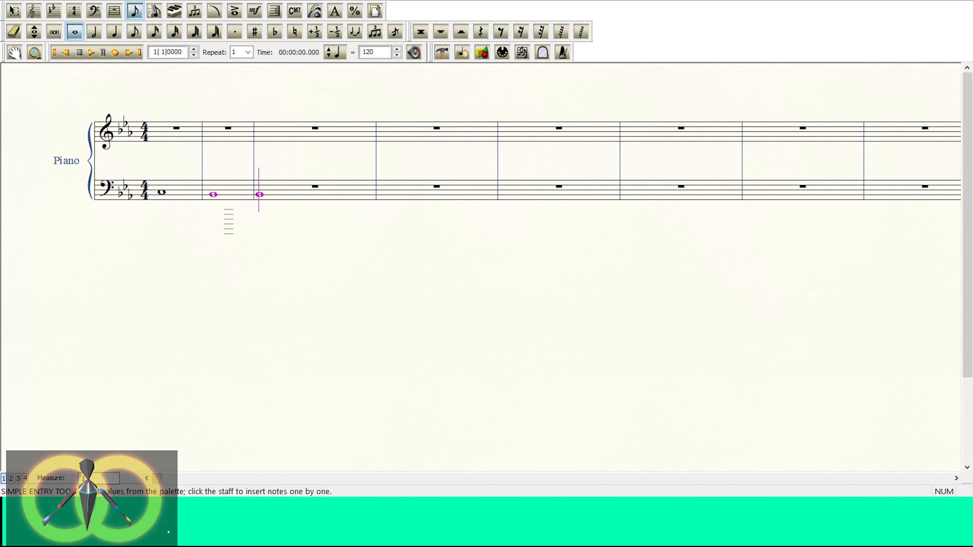
pyautogui.press('+')
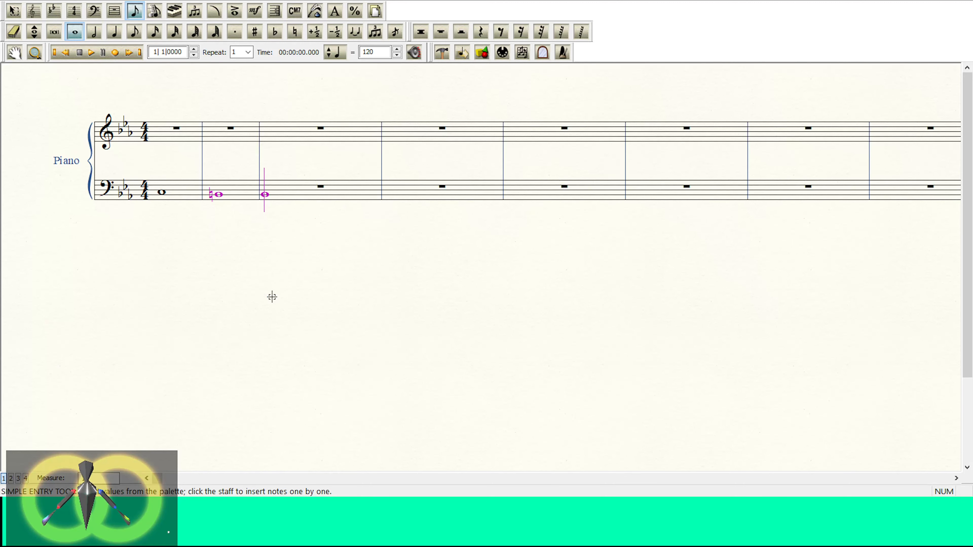
pyautogui.press('+')
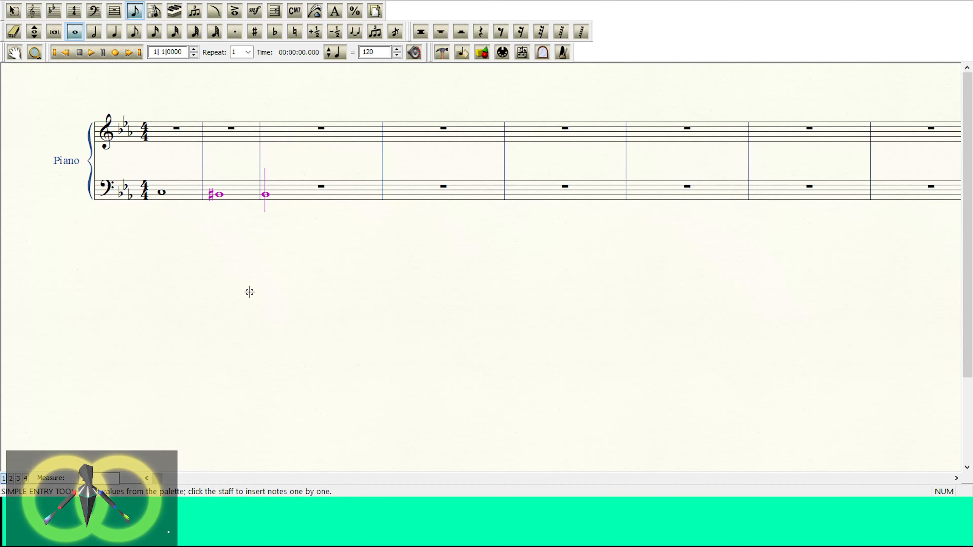
# Step: Change the accidental on the second bass measure's whole note B to a natural
pyautogui.scroll(2, 249, 293)
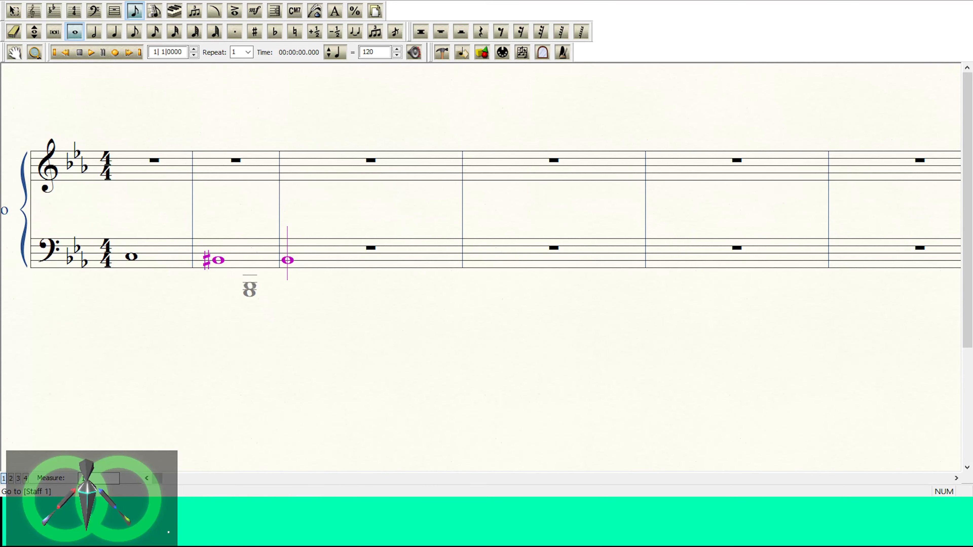
pyautogui.click(13, 11)
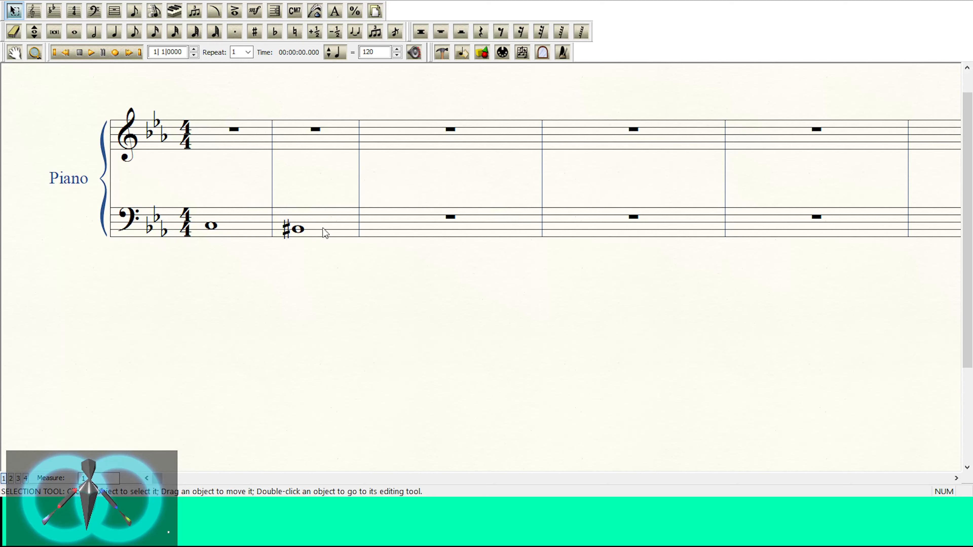
pyautogui.click(303, 235)
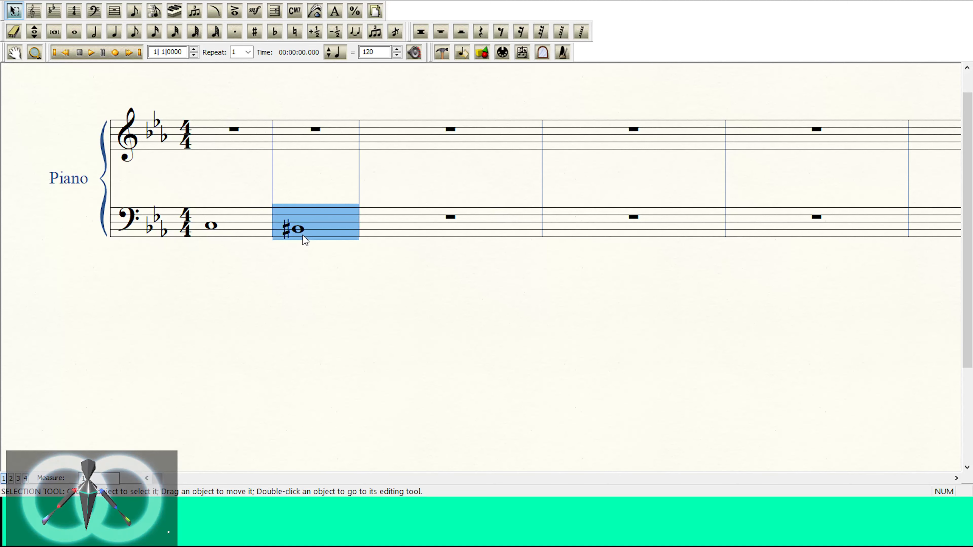
pyautogui.click(54, 11)
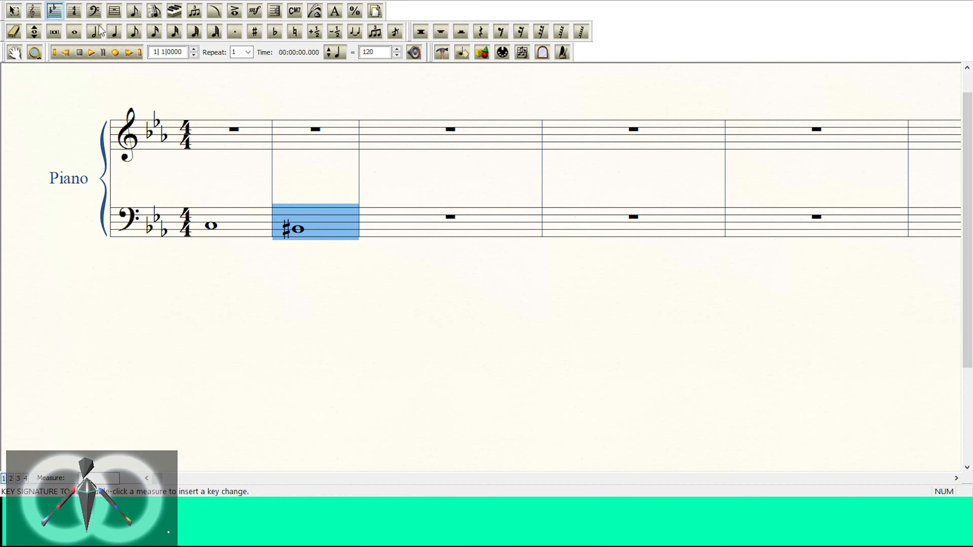
pyautogui.click(134, 11)
pyautogui.click(74, 32)
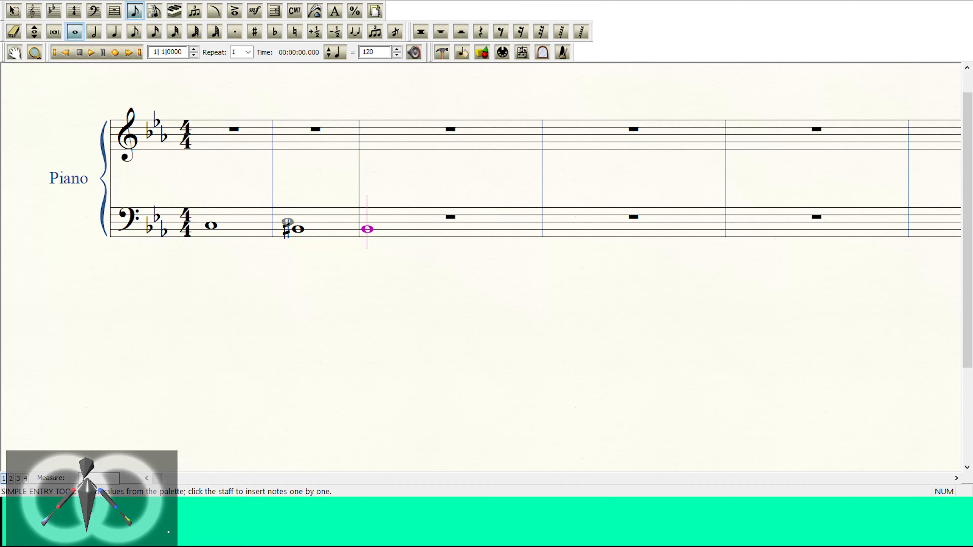
pyautogui.click(298, 229)
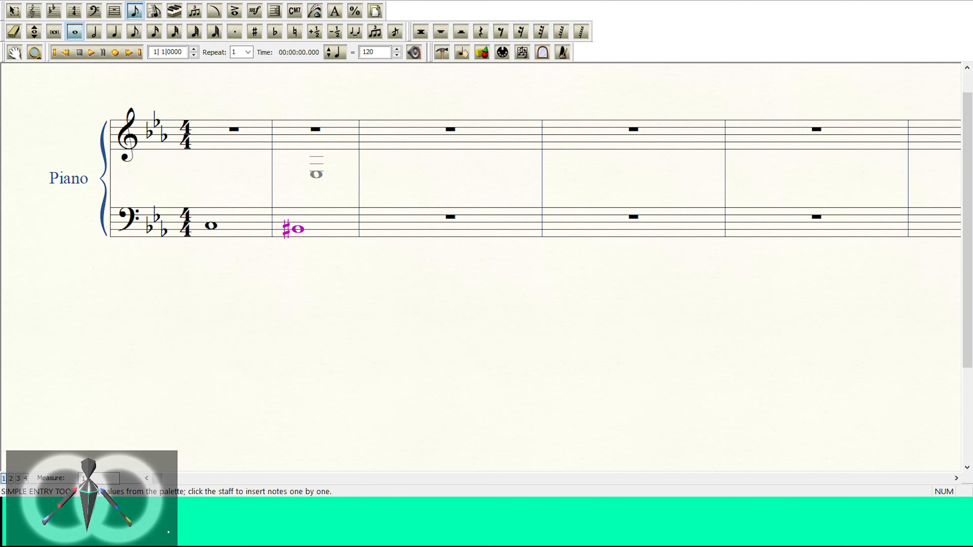
pyautogui.press('Left')
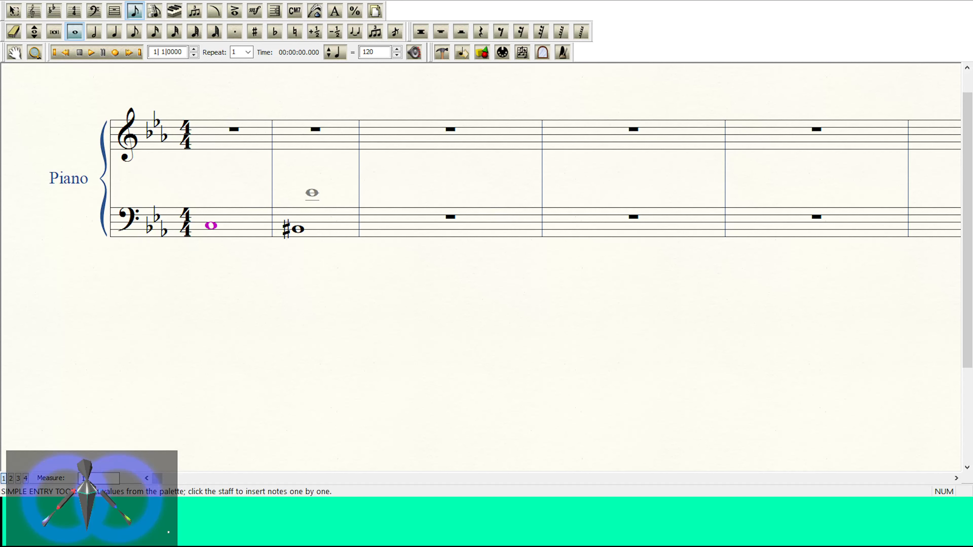
pyautogui.press('Right')
pyautogui.press('n')
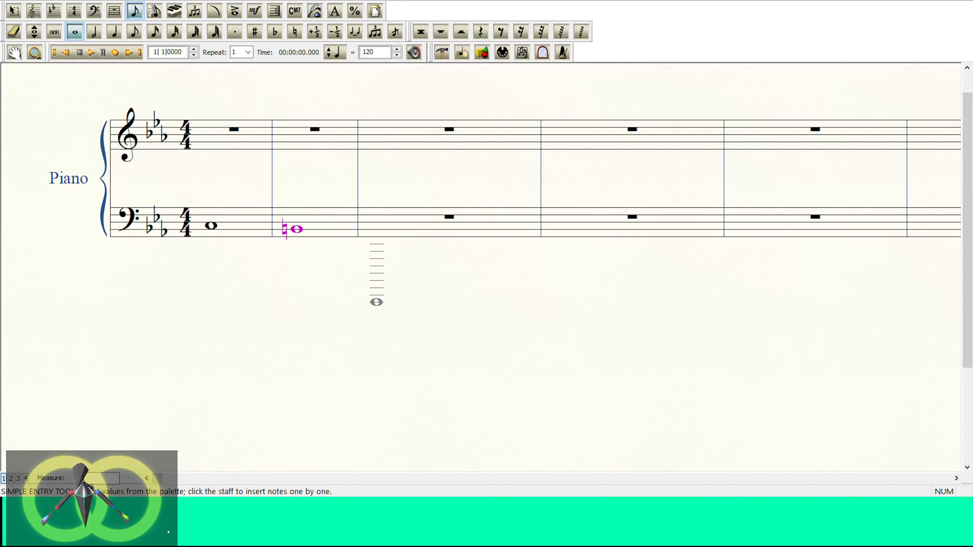
# Step: Lower the second bass measure's note to B-flat and enter a whole note on E, third space, in the third measure
pyautogui.press('-')
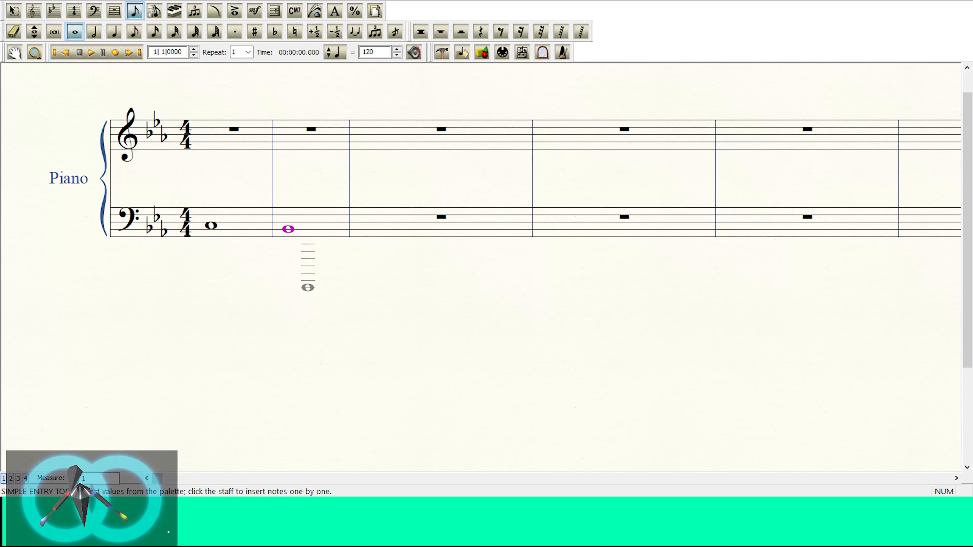
pyautogui.press('Right')
pyautogui.press('Up')
pyautogui.press('Up')
pyautogui.press('Up')
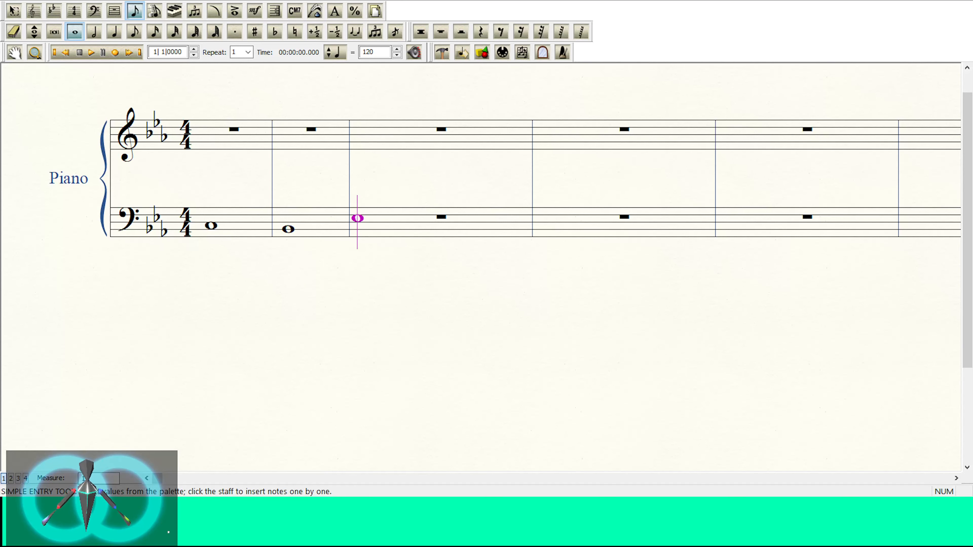
pyautogui.press('Return')
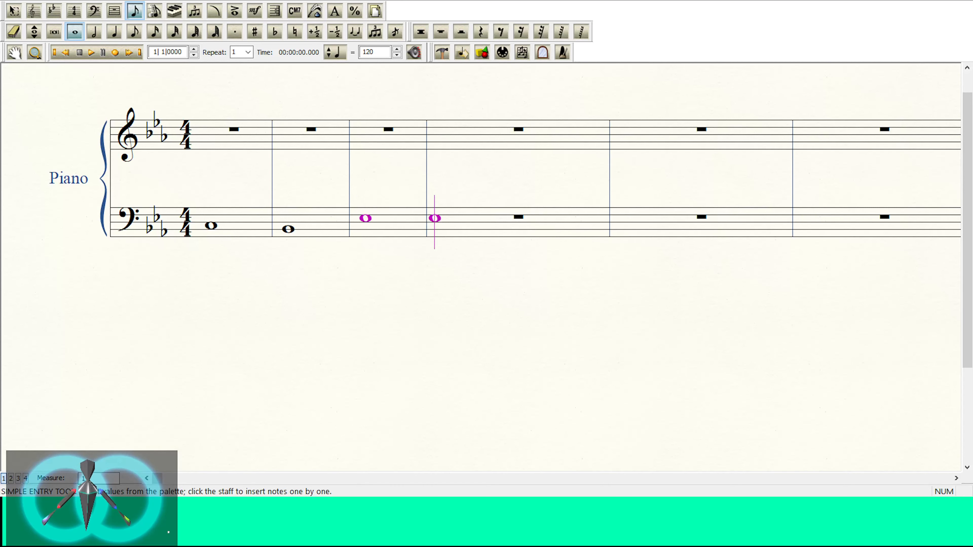
# Step: Enter whole notes on D, middle line, in the fourth bass measure and on A, first space, in the fifth
pyautogui.press('Down')
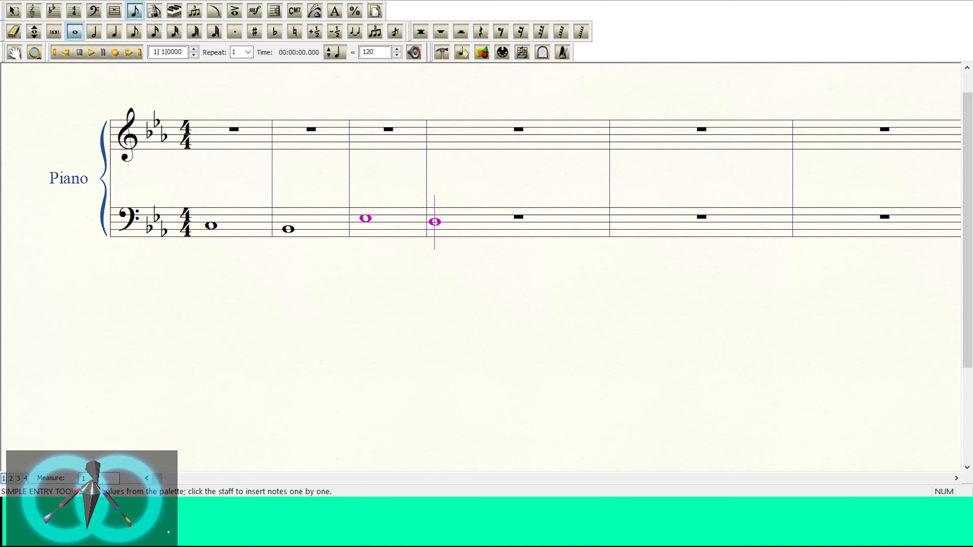
pyautogui.press('Return')
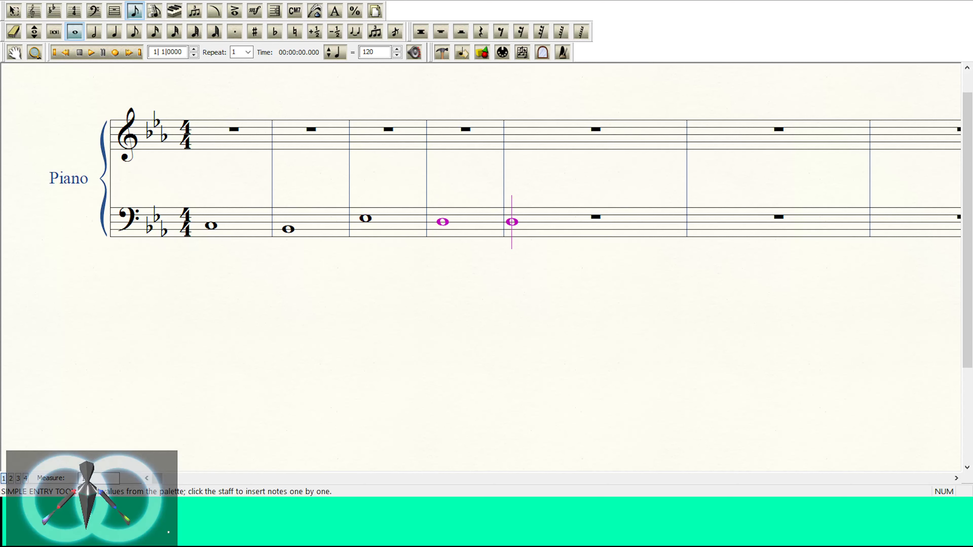
pyautogui.press('Down')
pyautogui.press('Down')
pyautogui.press('Down')
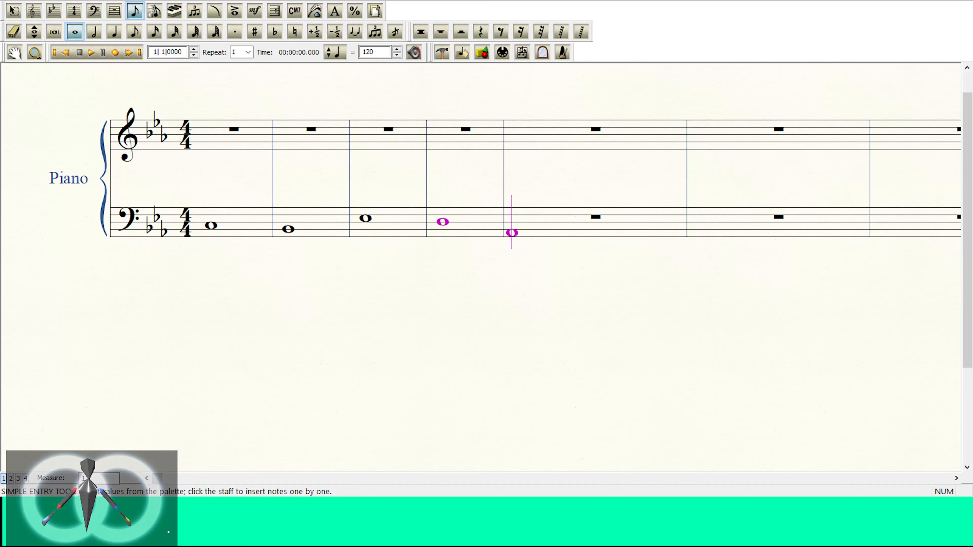
pyautogui.press('Return')
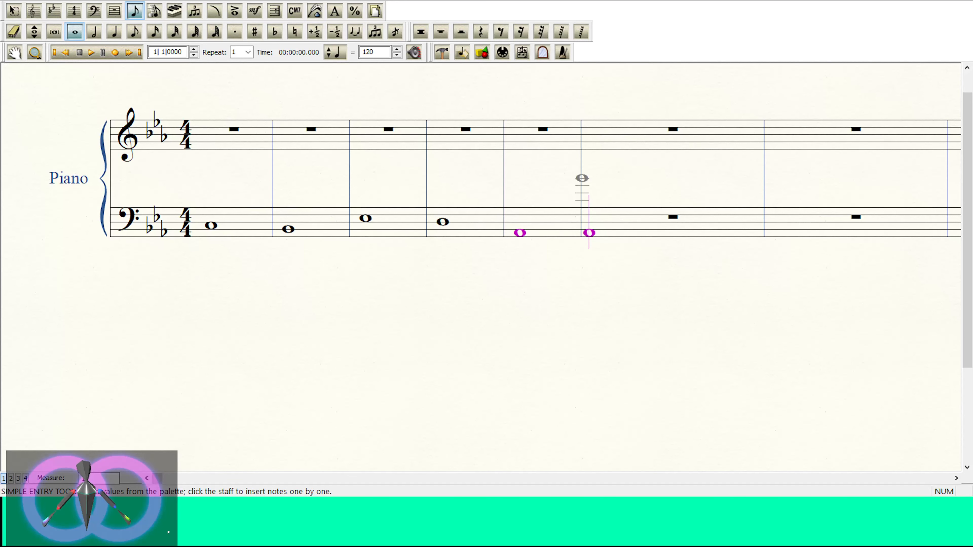
# Step: Lower the fourth bass measure's whole note D to D-flat
pyautogui.press('Left')
pyautogui.press('Left')
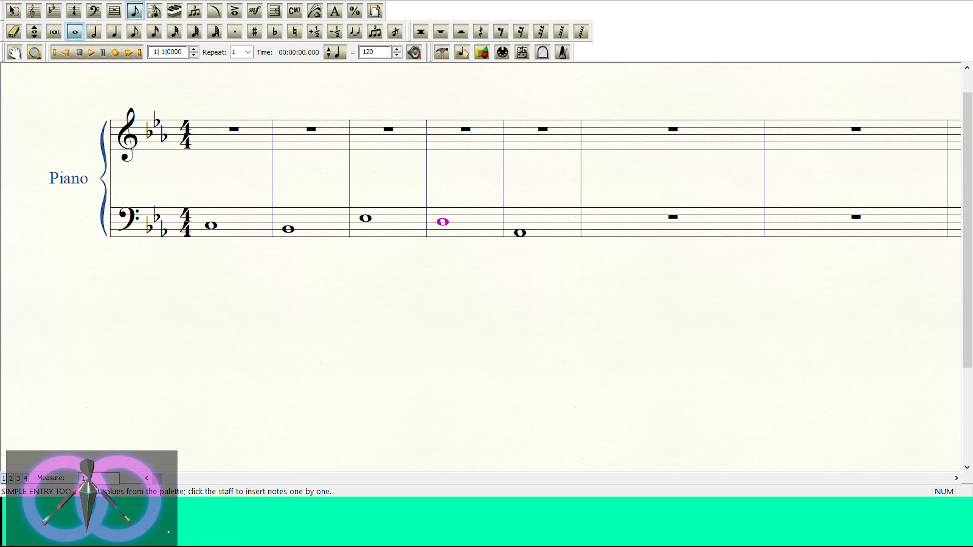
pyautogui.press('-')
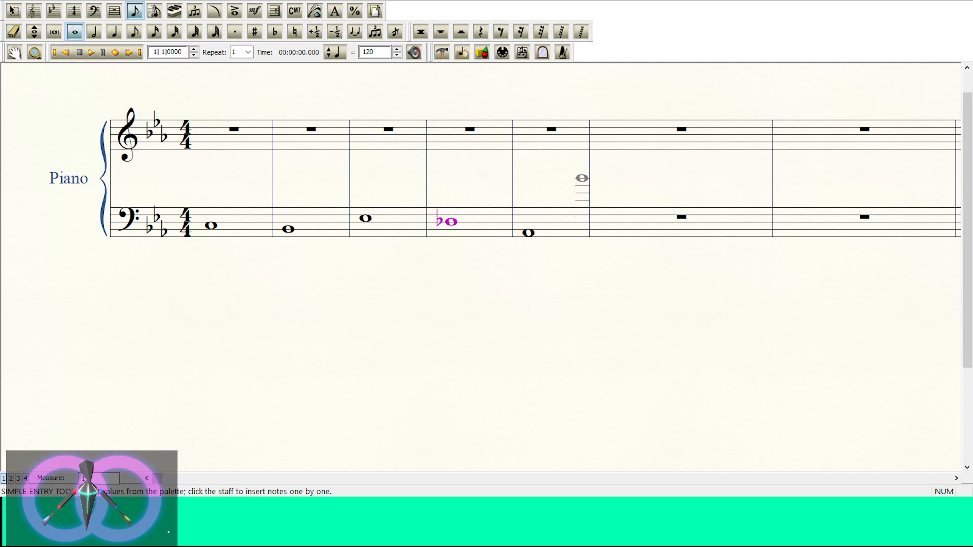
# Step: Enter a whole note on F, just below the staff, in the sixth bass measure
pyautogui.press('Right')
pyautogui.press('Right')
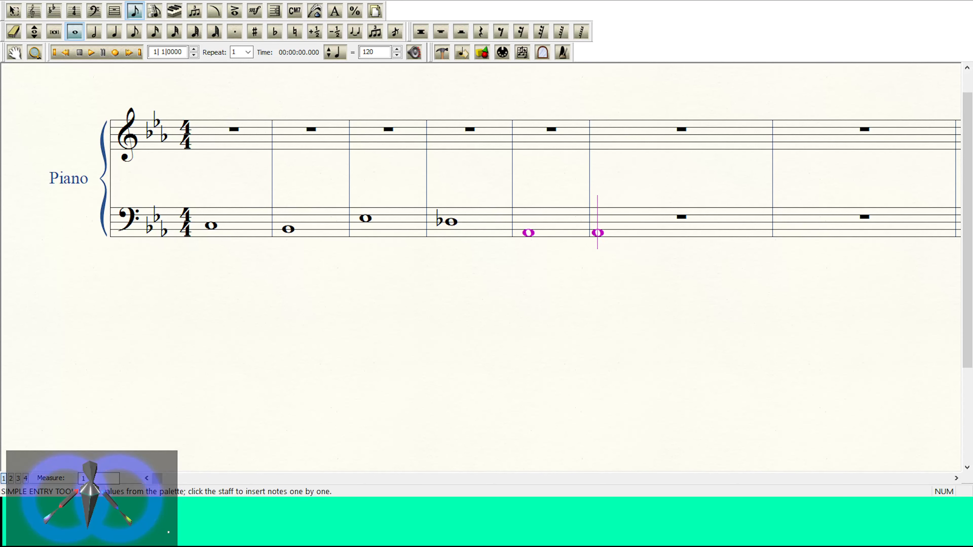
pyautogui.press('Right')
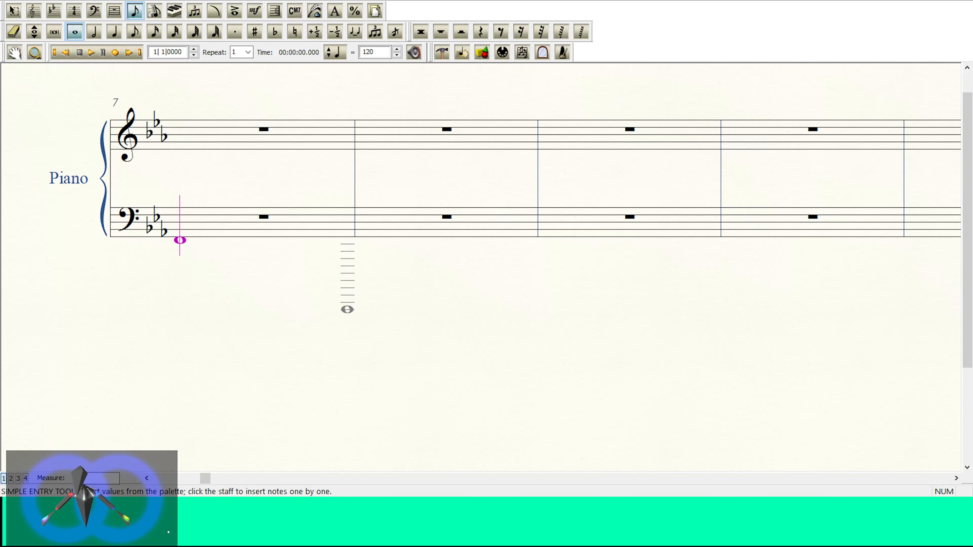
# Step: Enter a whole note on D, middle line, in the seventh bass measure
pyautogui.press('Up')
pyautogui.press('Up')
pyautogui.press('Up')
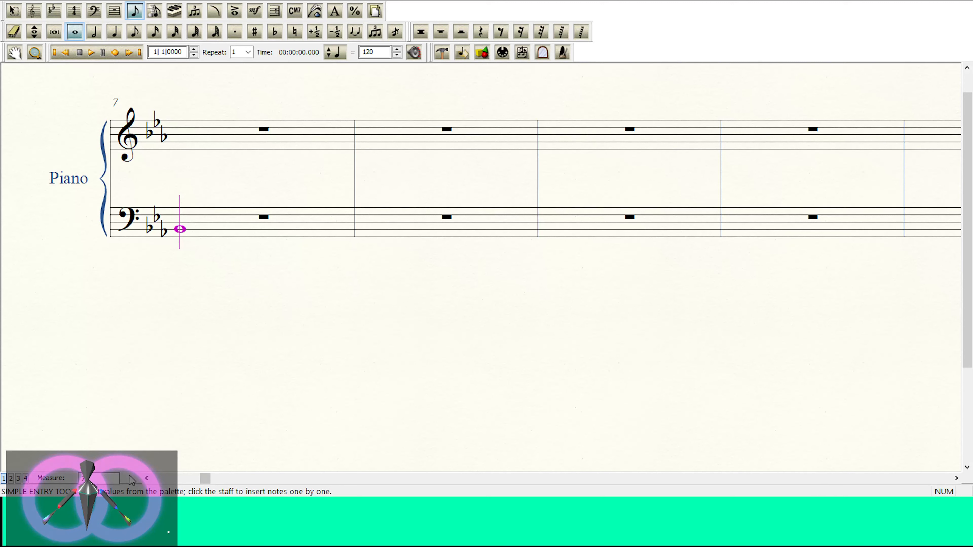
pyautogui.click(147, 478)
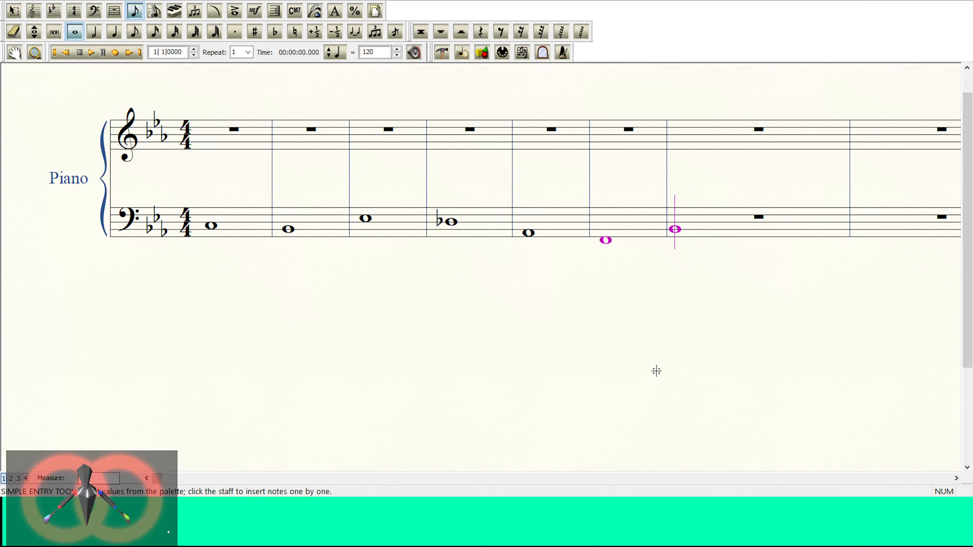
pyautogui.scroll(-1, 656, 371)
pyautogui.moveTo(315, 308); pyautogui.dragTo(359, 311)
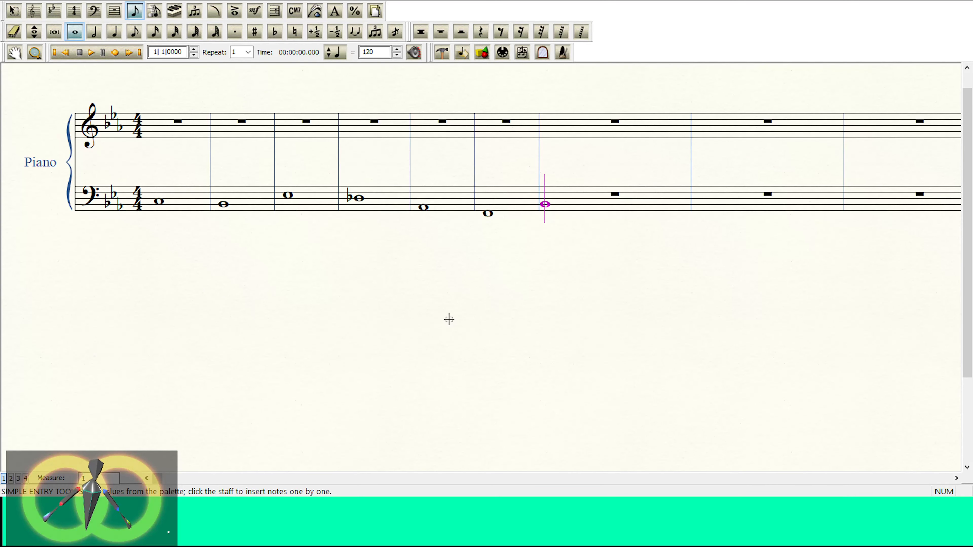
pyautogui.press('Left')
pyautogui.press('Left')
pyautogui.press('Right')
pyautogui.press('Right')
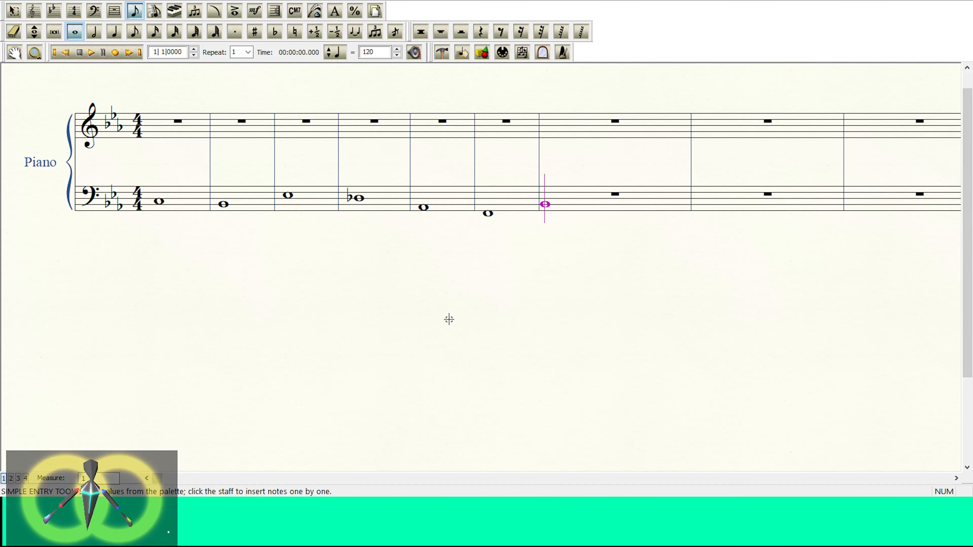
pyautogui.press('Up')
pyautogui.press('Up')
pyautogui.press('Up')
pyautogui.press('Down')
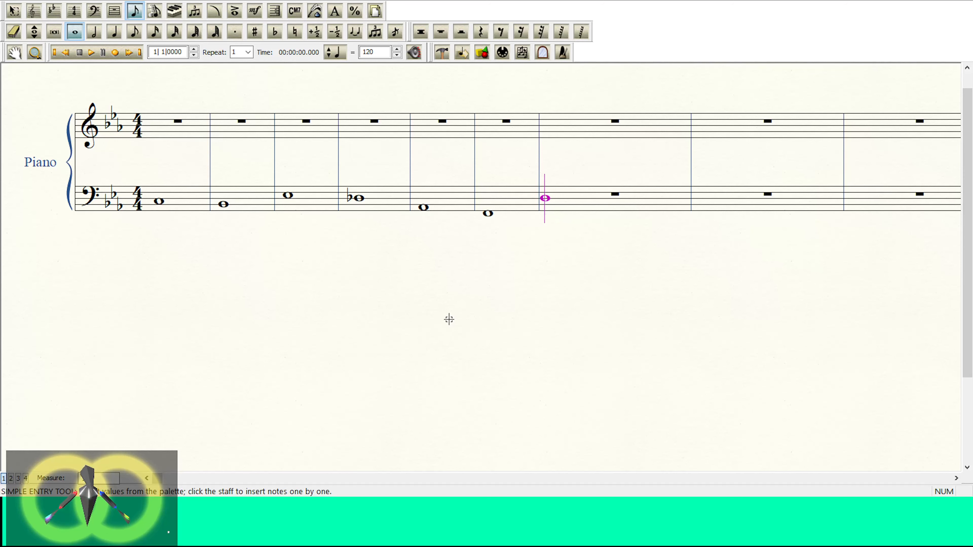
pyautogui.press('Return')
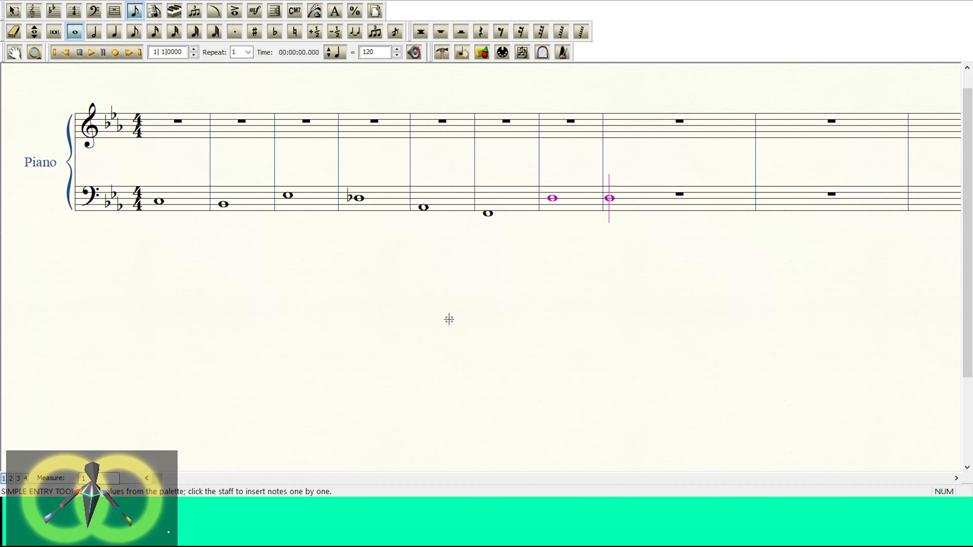
# Step: Enter a whole note on E, third space, in the eighth bass measure and check it against the preceding note
pyautogui.press('Up')
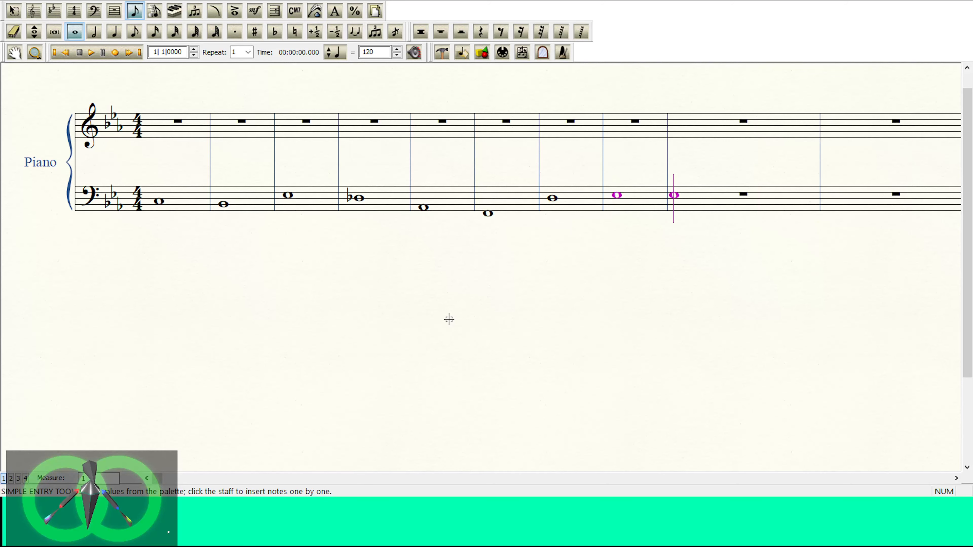
pyautogui.press('Left')
pyautogui.press('Left')
pyautogui.press('Right')
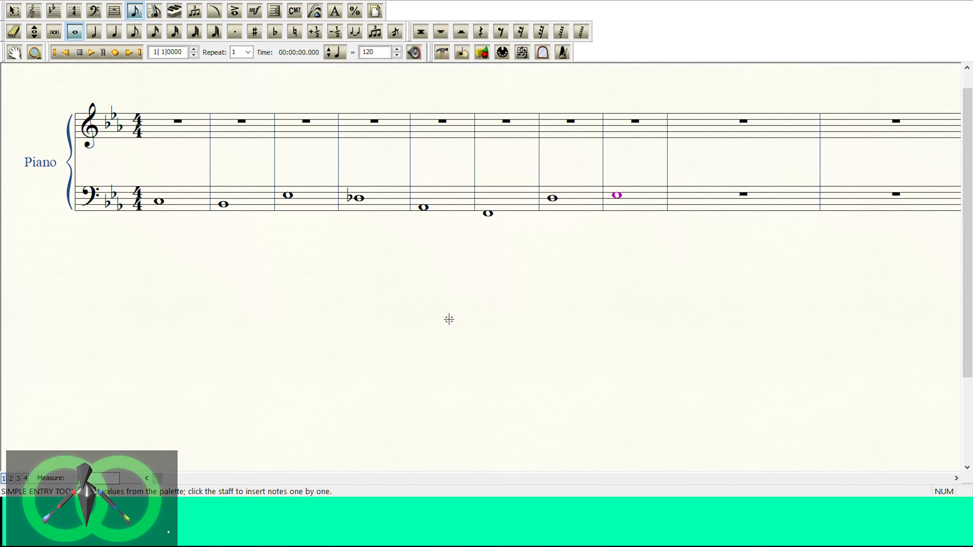
# Step: Enter whole notes on A, first space, in the ninth bass measure and on B, second line, in the tenth
pyautogui.press('Right')
pyautogui.press('Down')
pyautogui.press('Down')
pyautogui.press('Down')
pyautogui.press('Down')
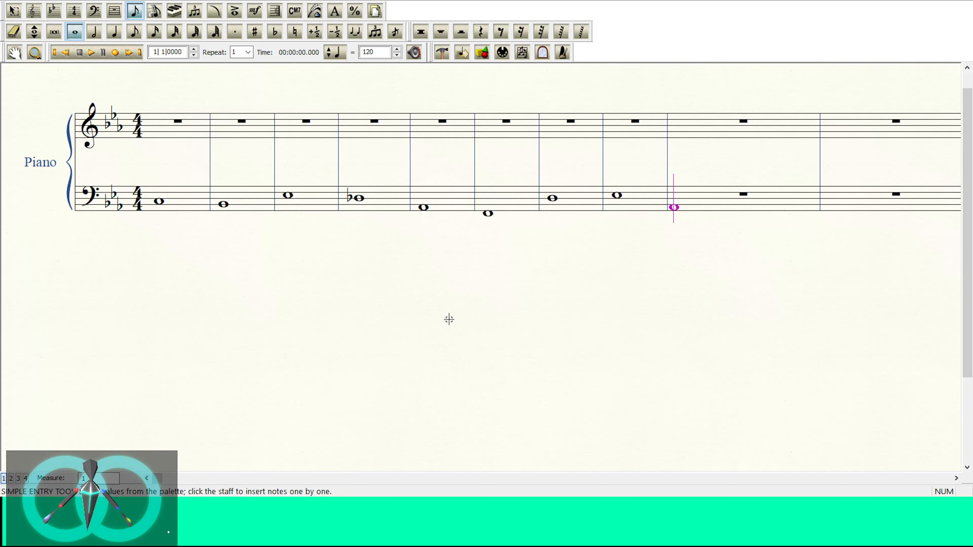
pyautogui.press('Up')
pyautogui.press('Up')
pyautogui.press('Up')
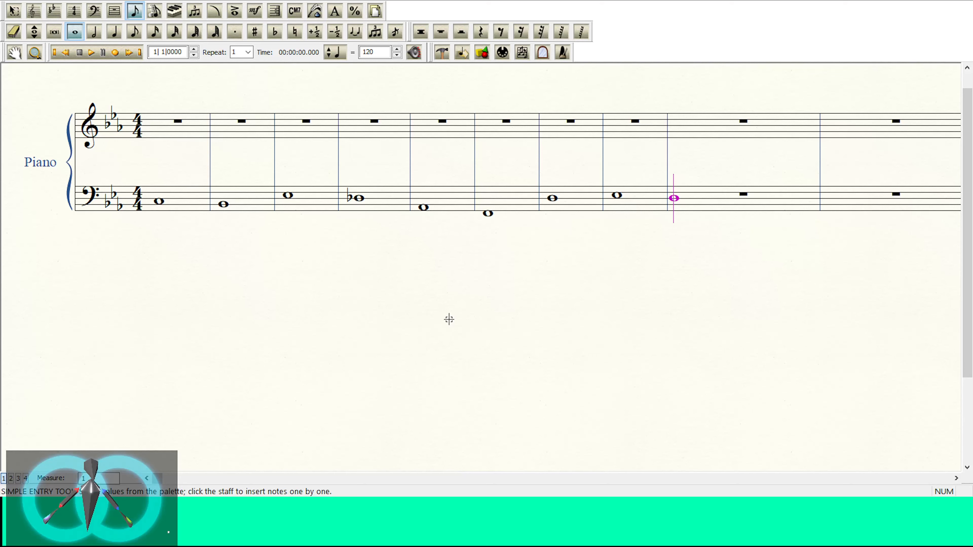
pyautogui.press('Down')
pyautogui.press('Down')
pyautogui.press('Down')
pyautogui.press('Return')
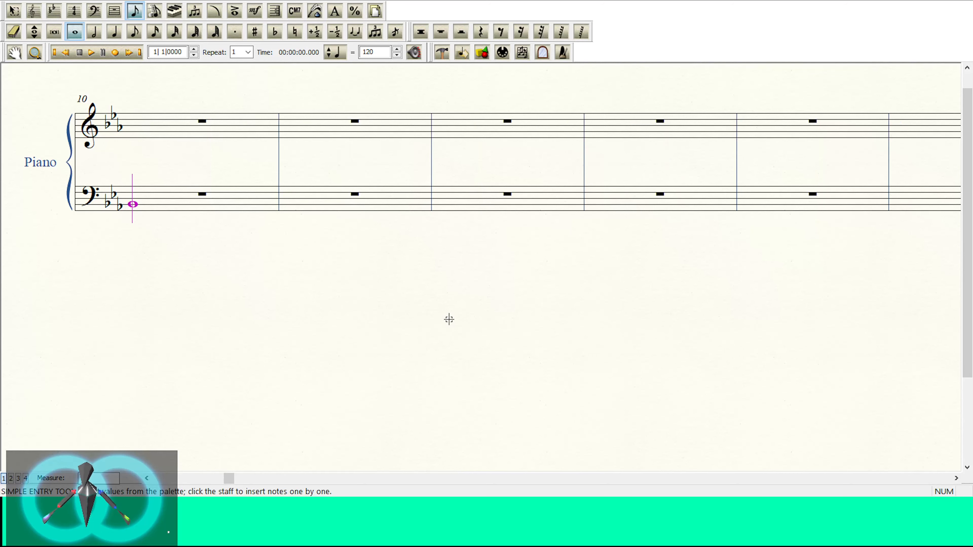
pyautogui.press('Return')
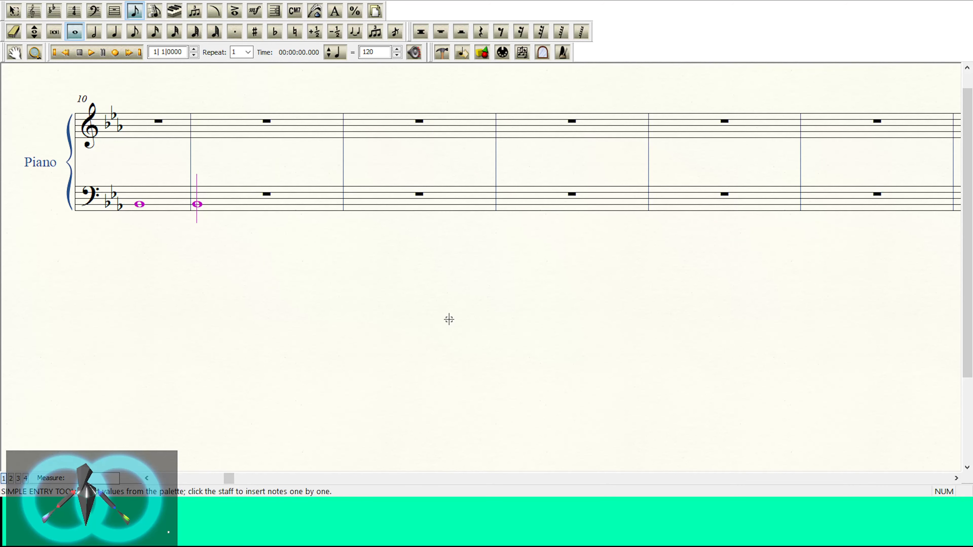
# Step: Step through the bass whole notes from the opening measures to the tenth measure to review the line
pyautogui.click(146, 479)
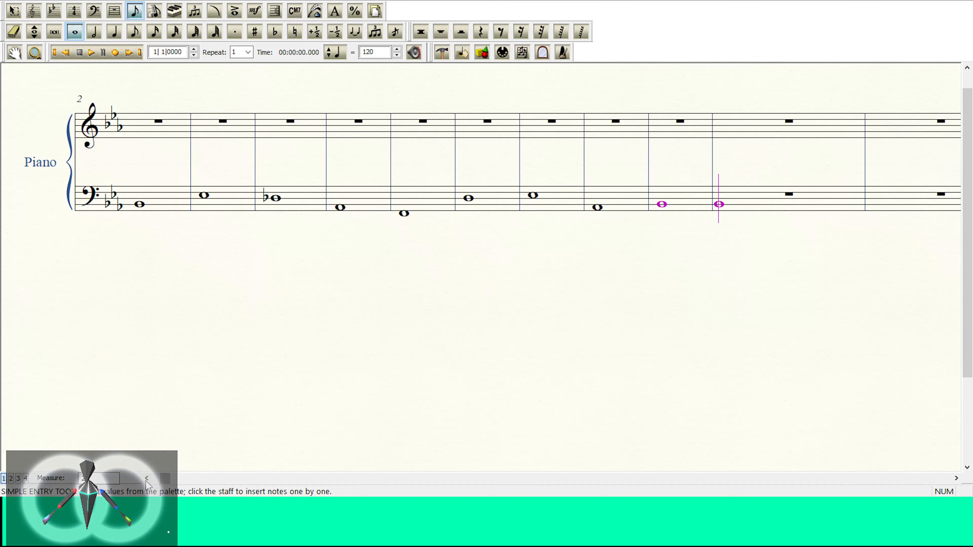
pyautogui.click(147, 479)
pyautogui.press('Left')
pyautogui.press('Left')
pyautogui.press('Left')
pyautogui.press('Left')
pyautogui.press('Left')
pyautogui.press('Left')
pyautogui.press('Left')
pyautogui.press('Left')
pyautogui.press('Left')
pyautogui.press('Left')
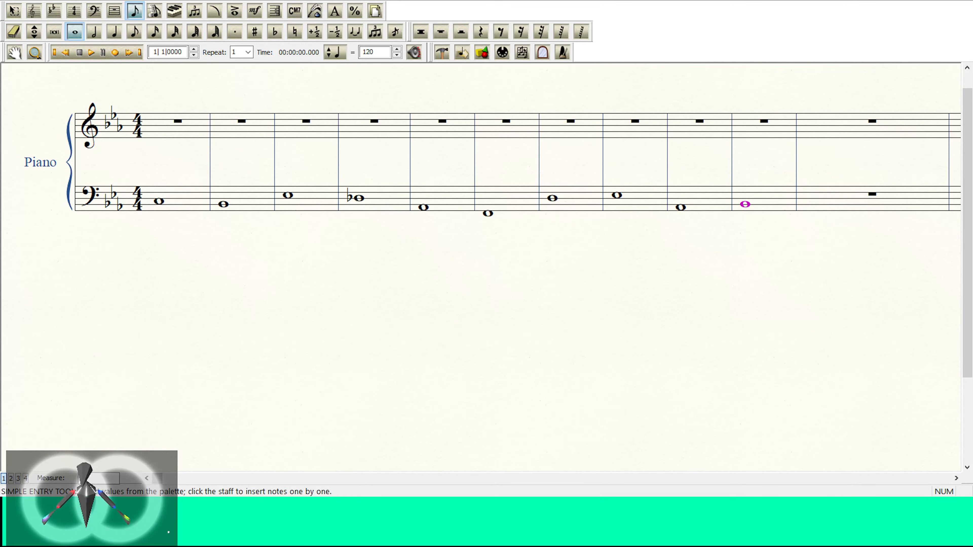
pyautogui.press('Right')
pyautogui.press('Right')
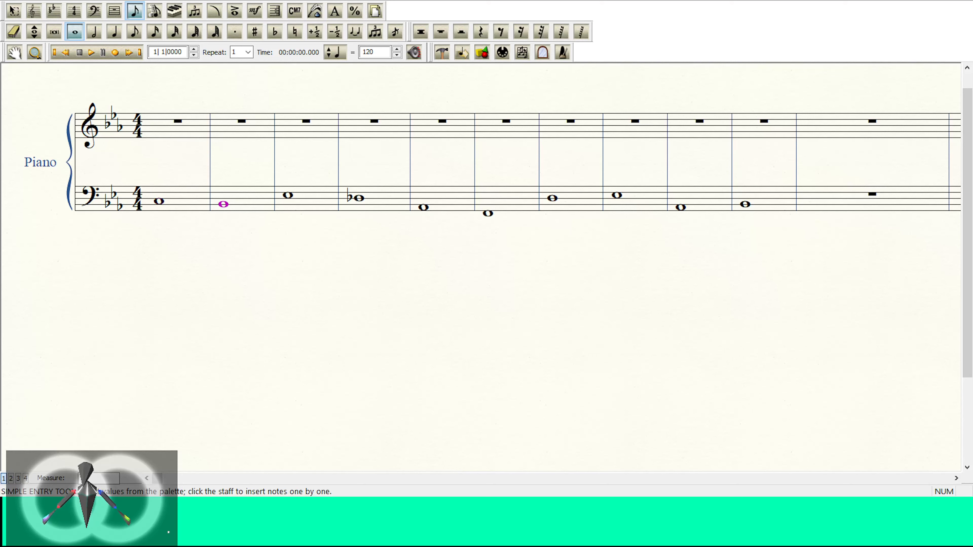
pyautogui.press('Right')
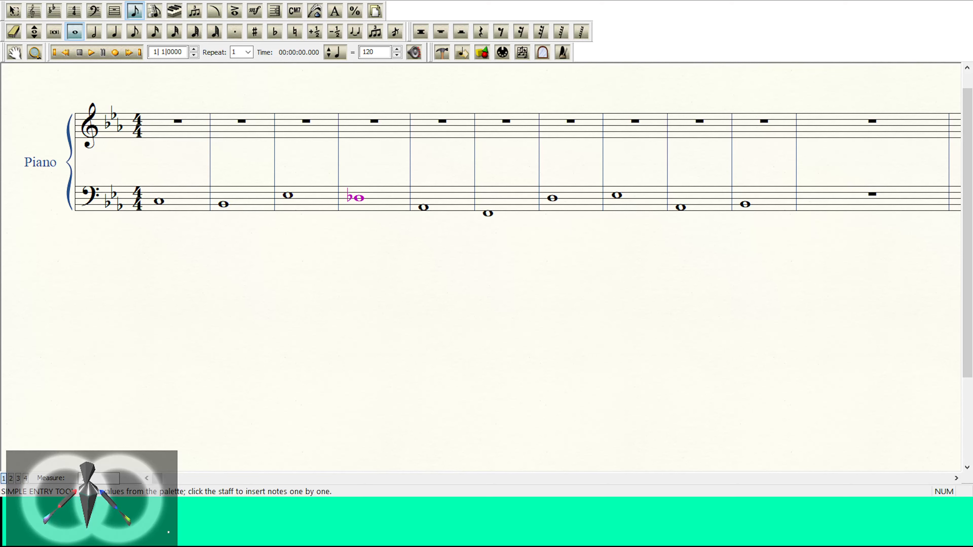
pyautogui.press('Right')
pyautogui.press('Right')
pyautogui.press('Right')
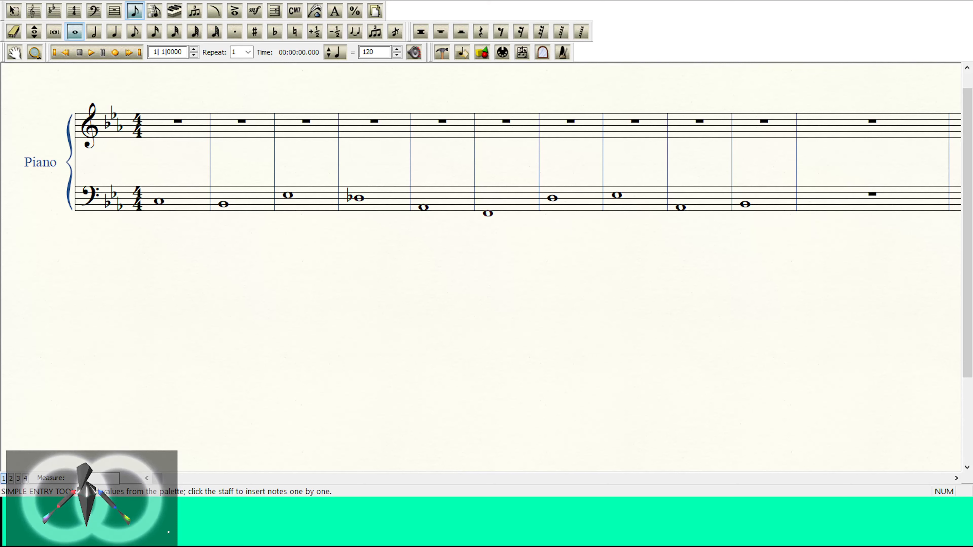
pyautogui.press('Left')
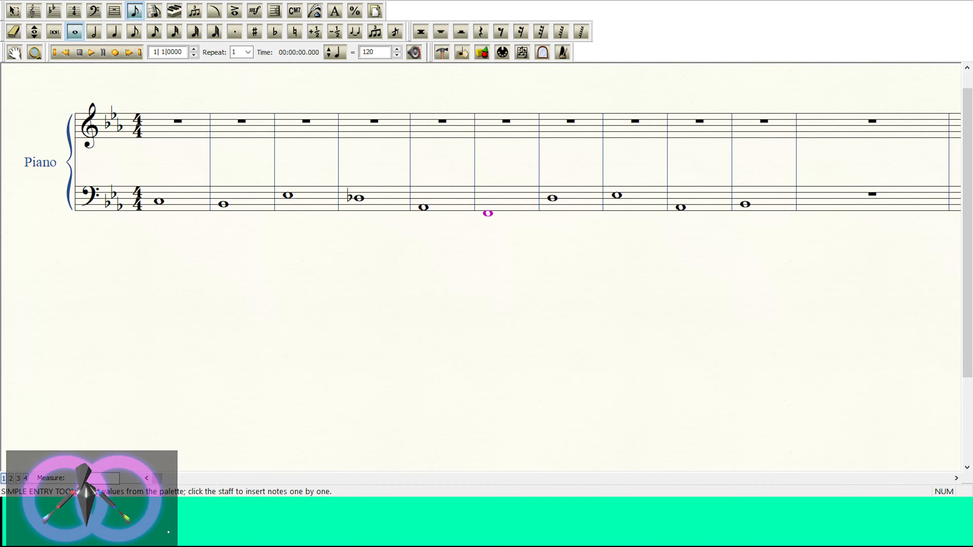
pyautogui.press('Right')
pyautogui.press('Right')
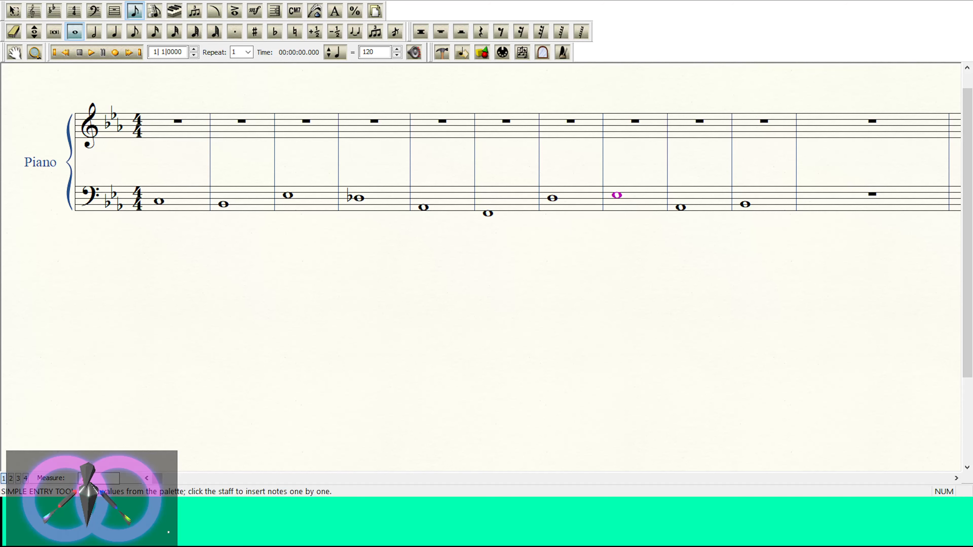
pyautogui.press('Right')
# Step: Enter whole notes on E, third space, in bass measure 11 and on G, fourth space, in measure 12
pyautogui.press('Right')
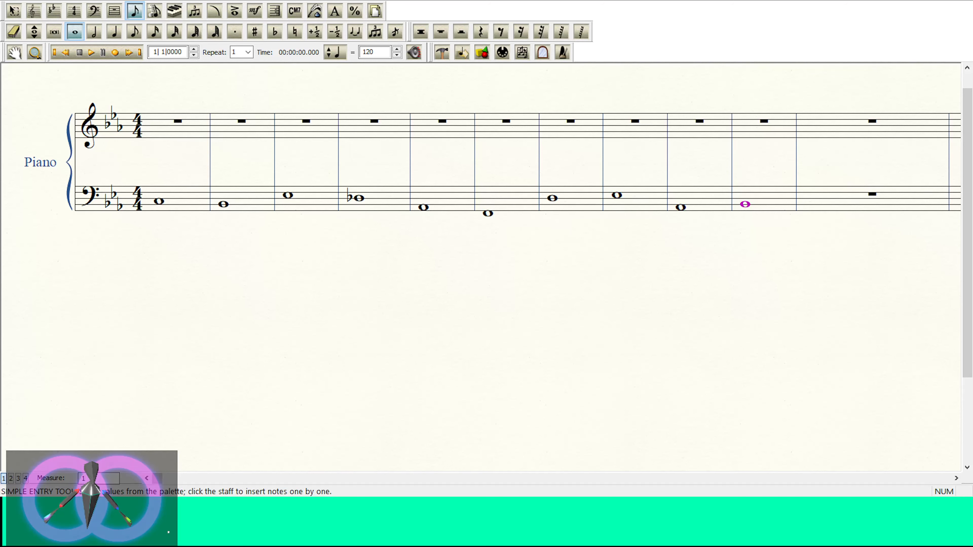
pyautogui.press('Right')
pyautogui.press('Up')
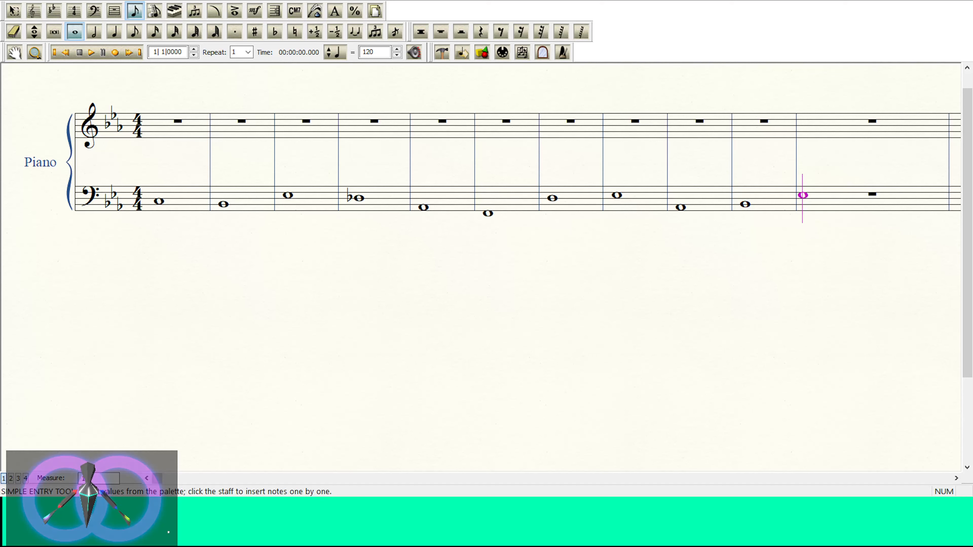
pyautogui.press('Return')
pyautogui.press('Up')
pyautogui.press('Up')
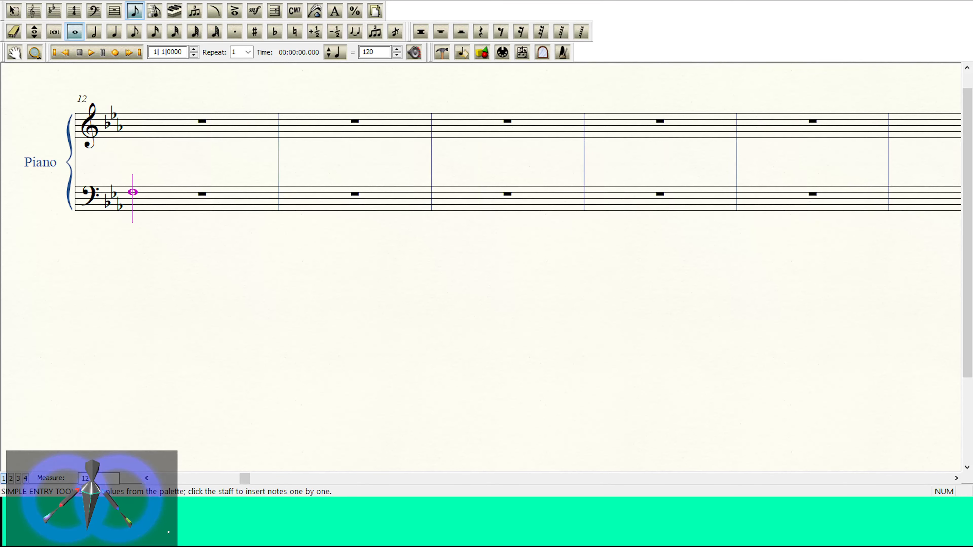
pyautogui.press('Return')
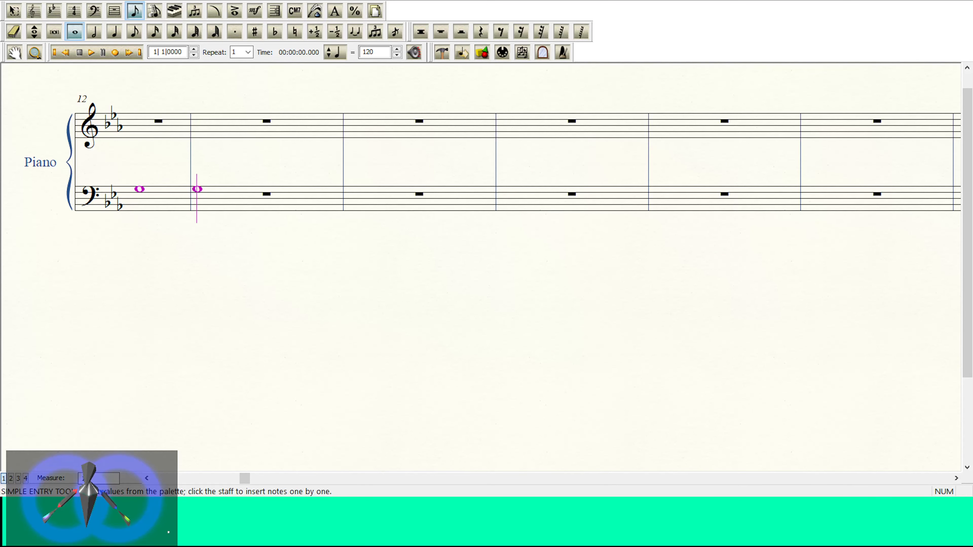
# Step: Enter a whole note on A, top line, in bass measure 13 and step back through the notes to measure 7
pyautogui.press('Up')
pyautogui.press('Return')
pyautogui.press('Left')
pyautogui.press('Left')
pyautogui.press('Left')
pyautogui.press('Left')
pyautogui.press('Left')
pyautogui.press('Left')
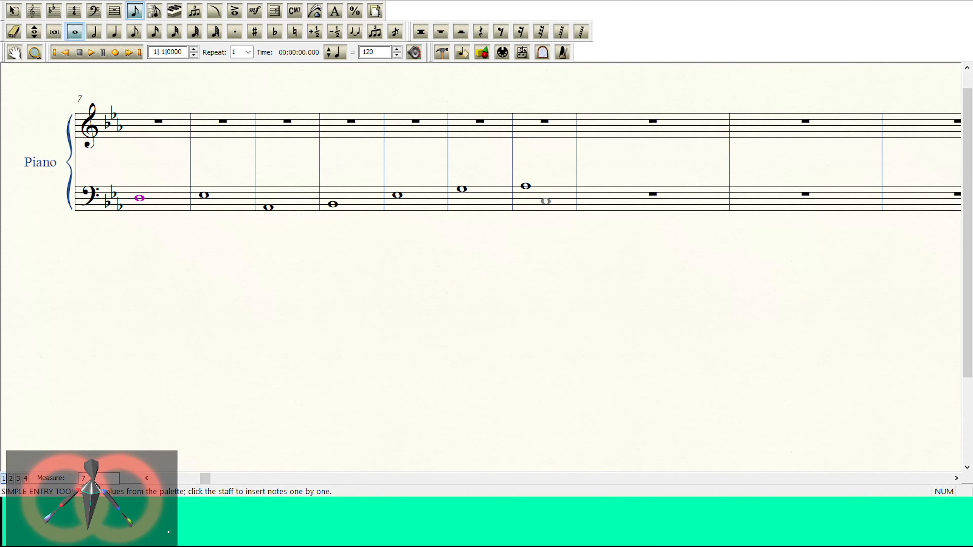
# Step: Try lowering the whole note in bass measure 13 to A, first space, and move it back up to A, top line
pyautogui.press('Return')
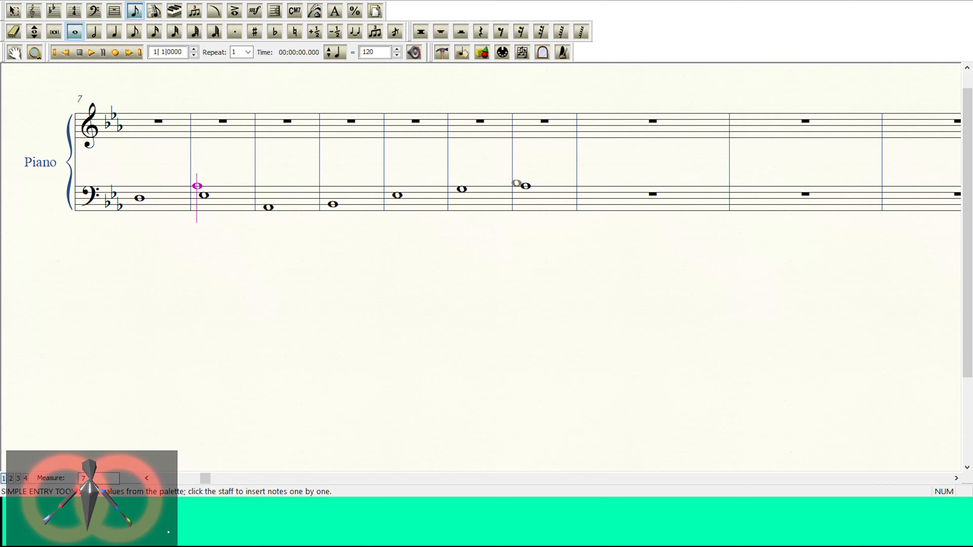
pyautogui.click(525, 186)
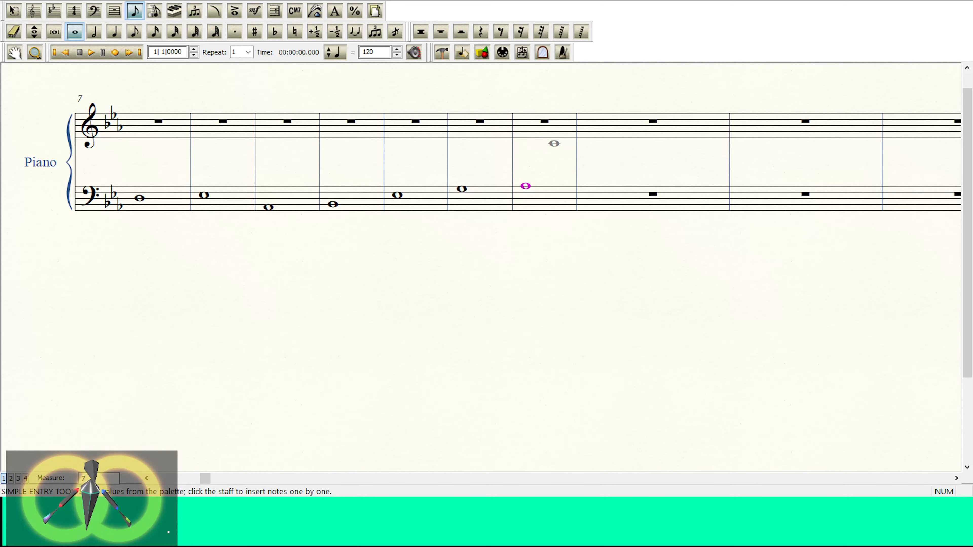
pyautogui.press('Down')
pyautogui.press('Down')
pyautogui.press('Down')
pyautogui.press('Down')
pyautogui.press('Down')
pyautogui.press('Down')
pyautogui.press('Down')
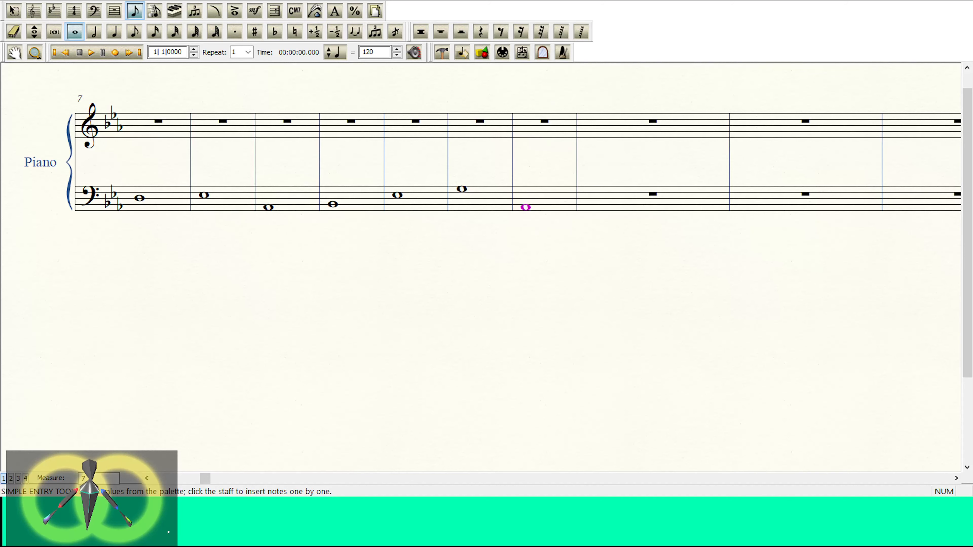
pyautogui.press('Up')
pyautogui.press('Up')
pyautogui.press('Up')
pyautogui.press('Up')
pyautogui.press('Up')
pyautogui.press('Up')
pyautogui.press('Up')
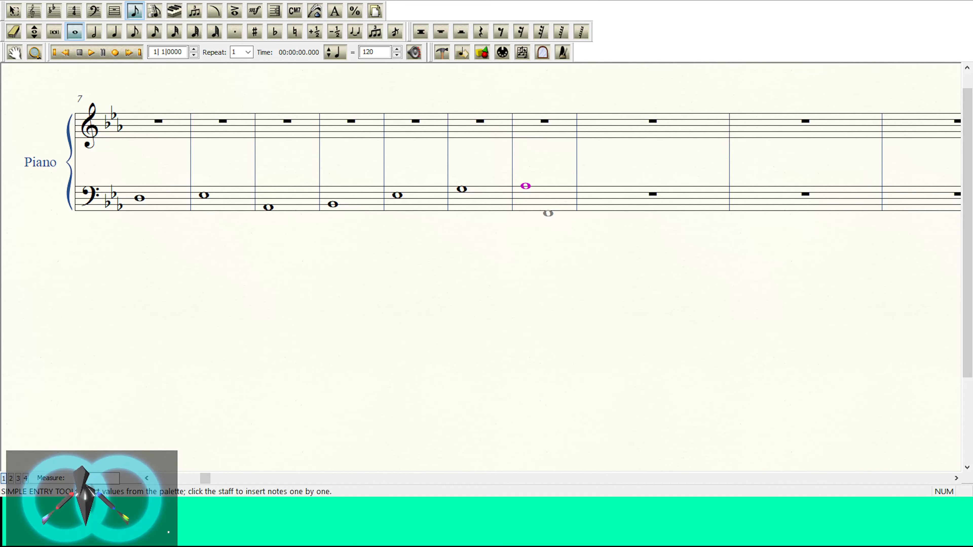
# Step: Enter whole notes on F, fourth line, in bass measure 14 and on B, second line, in measure 15
pyautogui.press('Right')
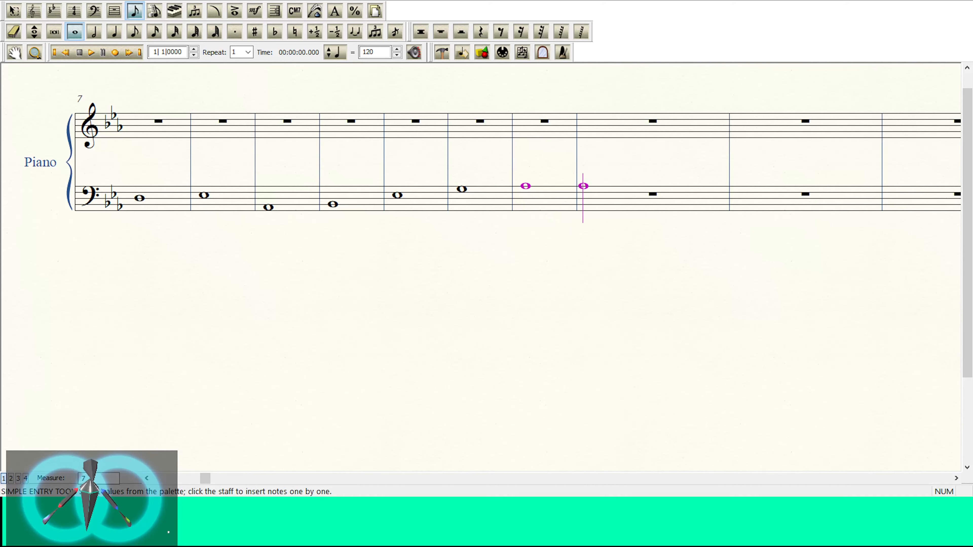
pyautogui.press('Down')
pyautogui.press('Down')
pyautogui.press('Return')
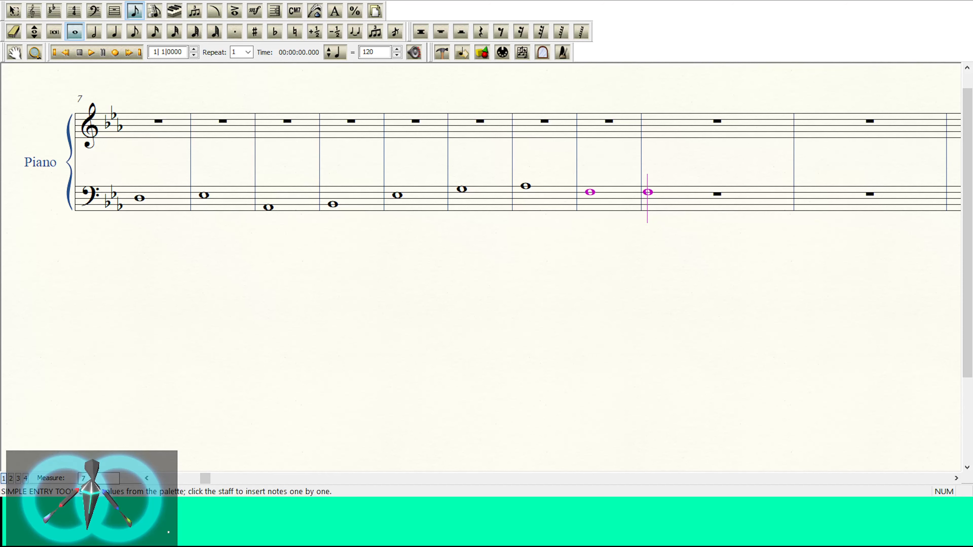
pyautogui.press('Down')
pyautogui.press('Down')
pyautogui.press('Down')
pyautogui.press('Down')
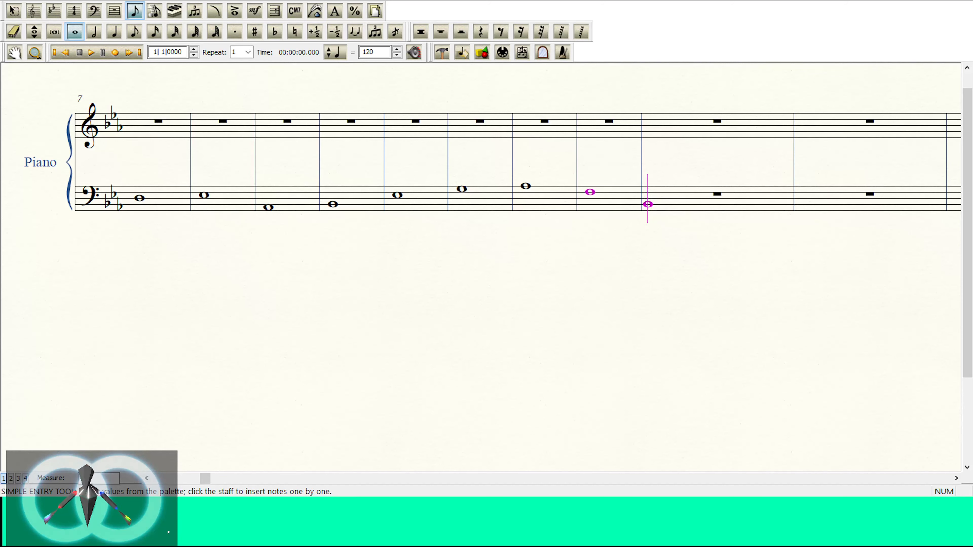
pyautogui.press('Return')
# Step: Enter a whole note on D-flat, middle line, in bass measure 16
pyautogui.press('Up')
pyautogui.press('Up')
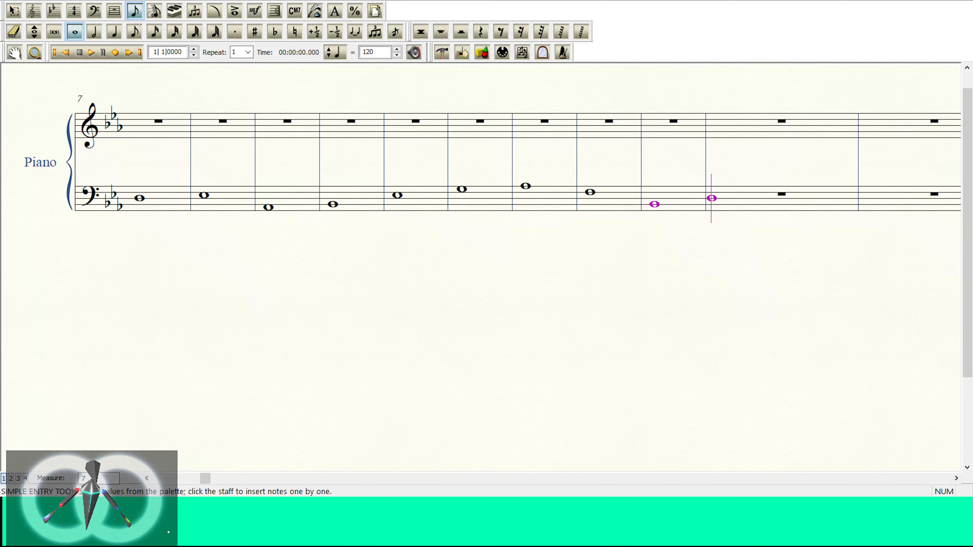
pyautogui.press('Return')
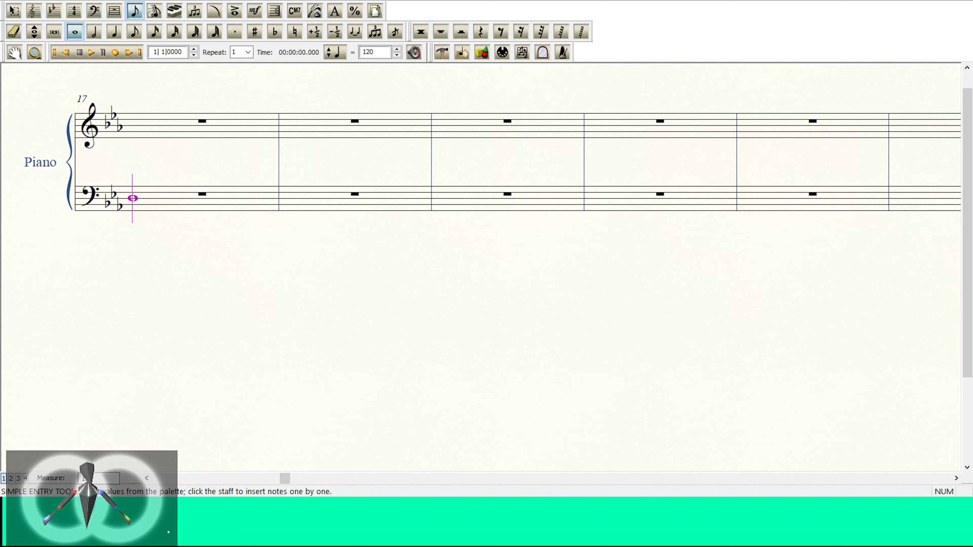
pyautogui.click(146, 478)
pyautogui.click(146, 477)
pyautogui.click(146, 478)
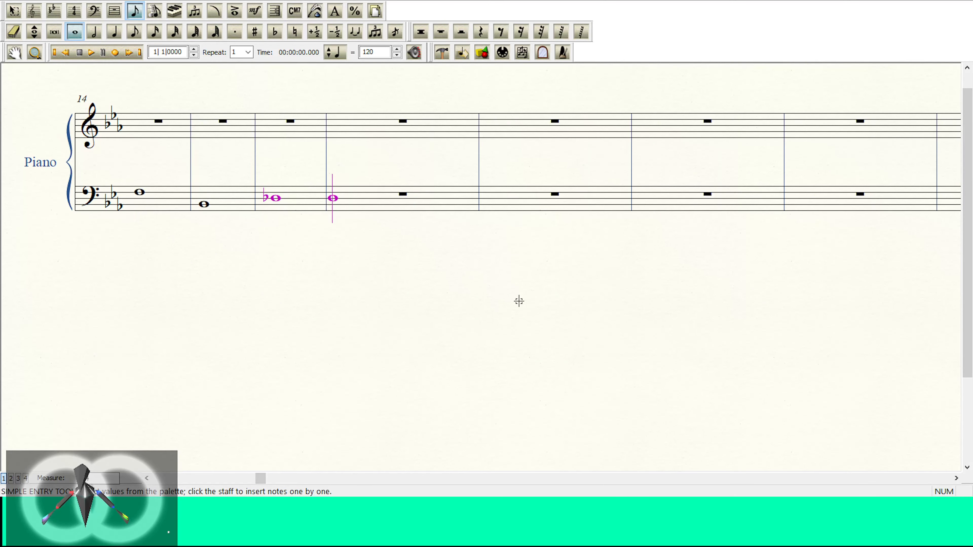
# Step: Enter whole notes on A, first space, in bass measure 17 and on B, second line, in measure 18
pyautogui.press('Down')
pyautogui.press('Down')
pyautogui.press('Down')
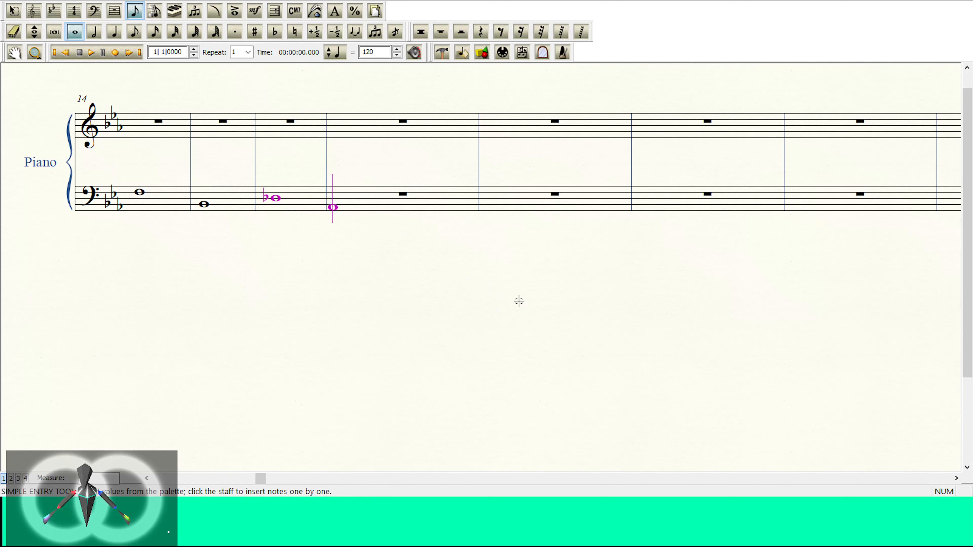
pyautogui.press('Return')
pyautogui.press('Up')
pyautogui.press('Return')
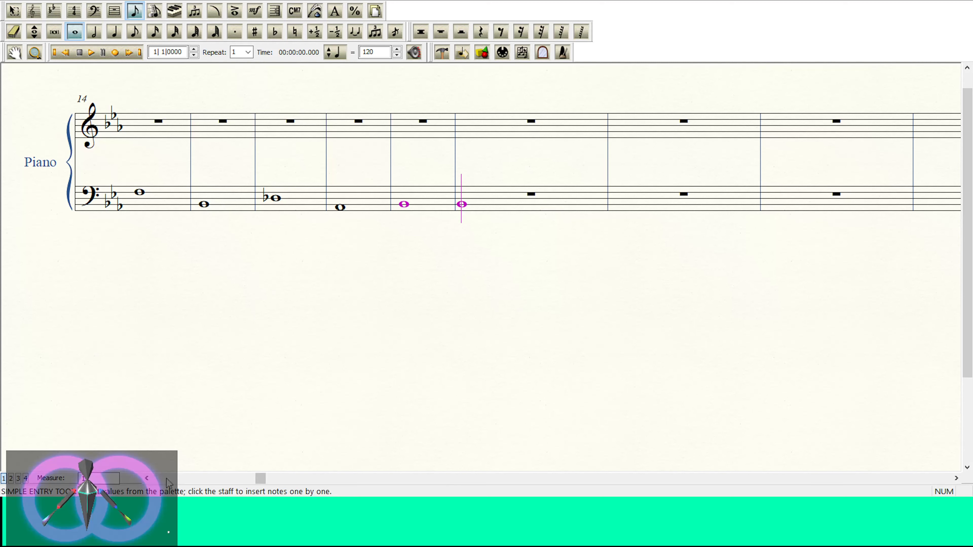
# Step: Add a lower octave to the notes in bass measures 1 to 18 and paste a copy of the passage starting at measure 19
pyautogui.click(147, 479)
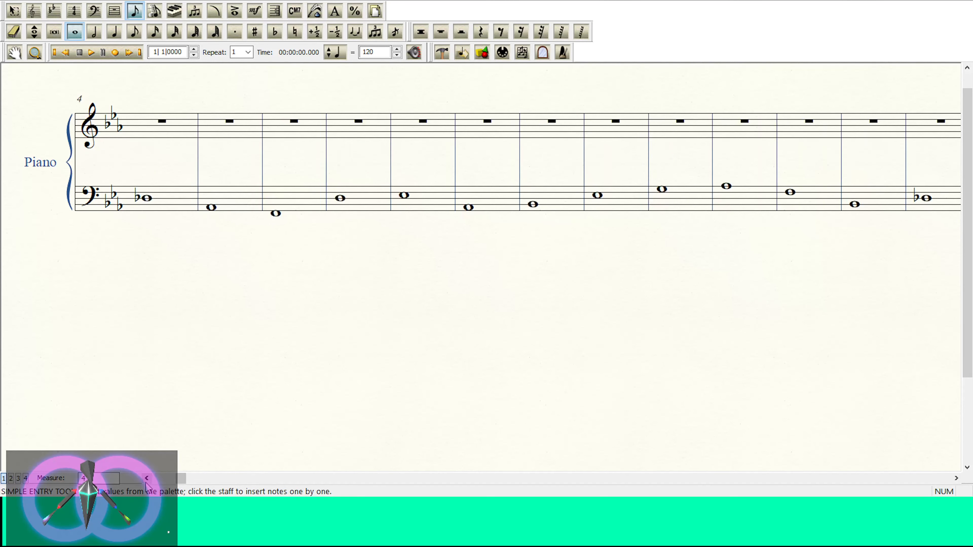
pyautogui.hotkey('ctrl', '-')
pyautogui.hotkey('ctrl', '-')
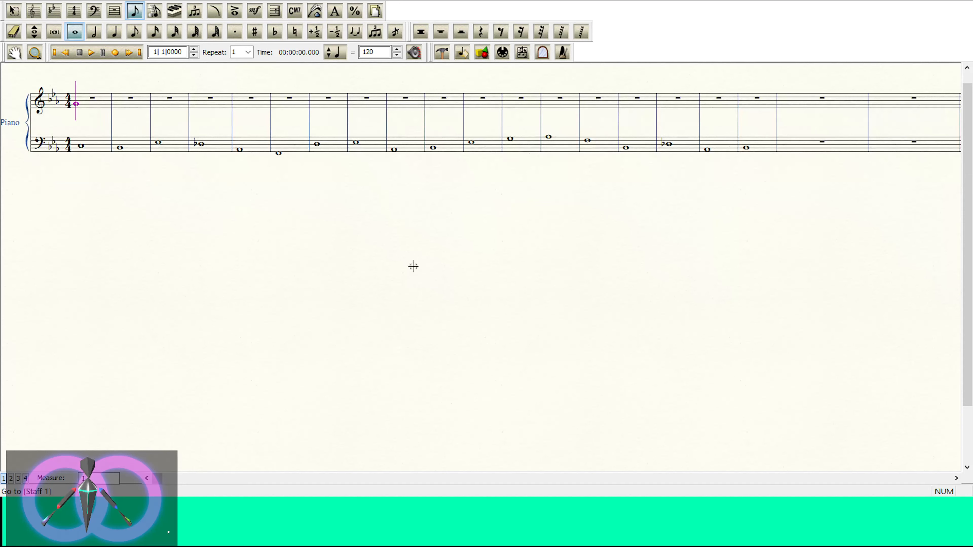
pyautogui.press('Escape')
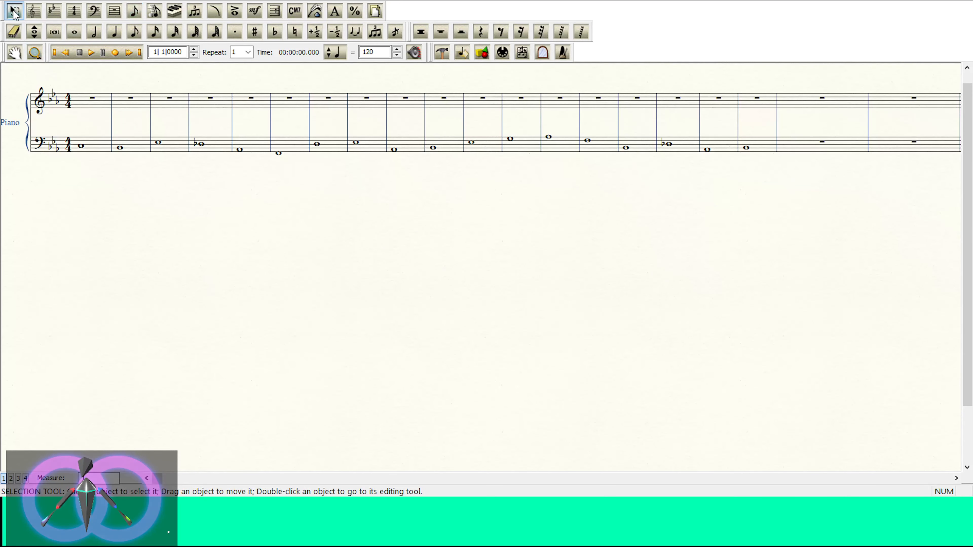
pyautogui.click(85, 146)
pyautogui.keyDown('shift'); pyautogui.click(770, 152); pyautogui.keyUp('shift')
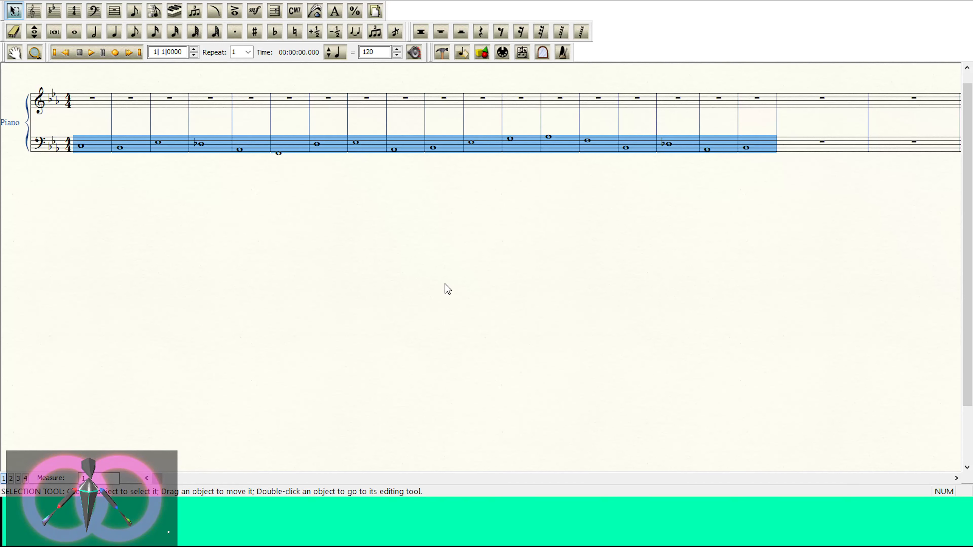
pyautogui.press('8')
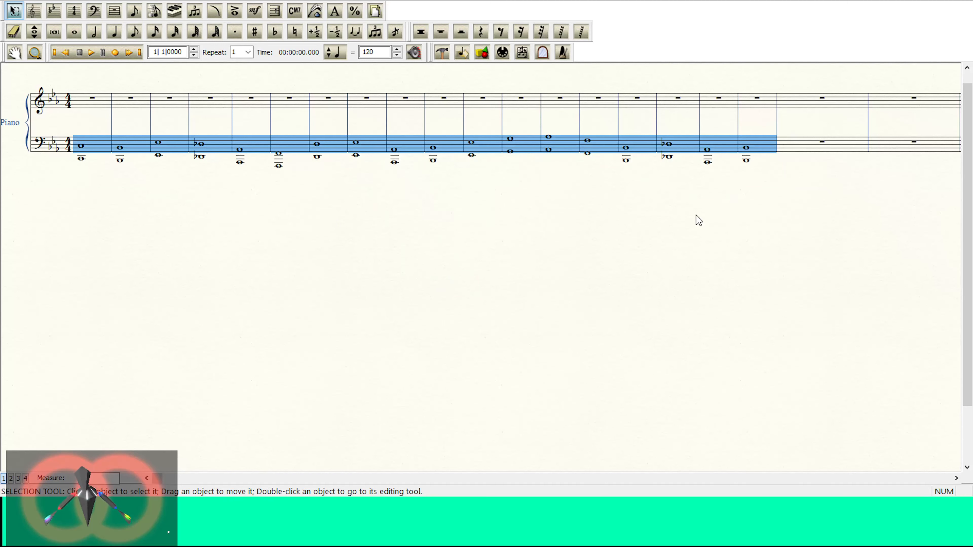
pyautogui.click(834, 153)
pyautogui.hotkey('ctrl', 'v')
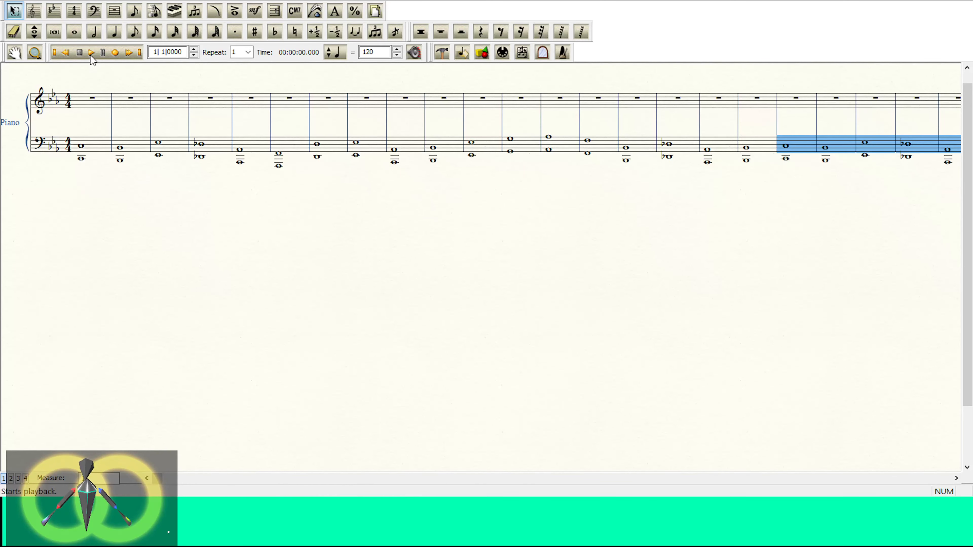
# Step: Play the score from the first measure several times to listen to the octave bass line
pyautogui.moveTo(245, 280); pyautogui.dragTo(290, 285)
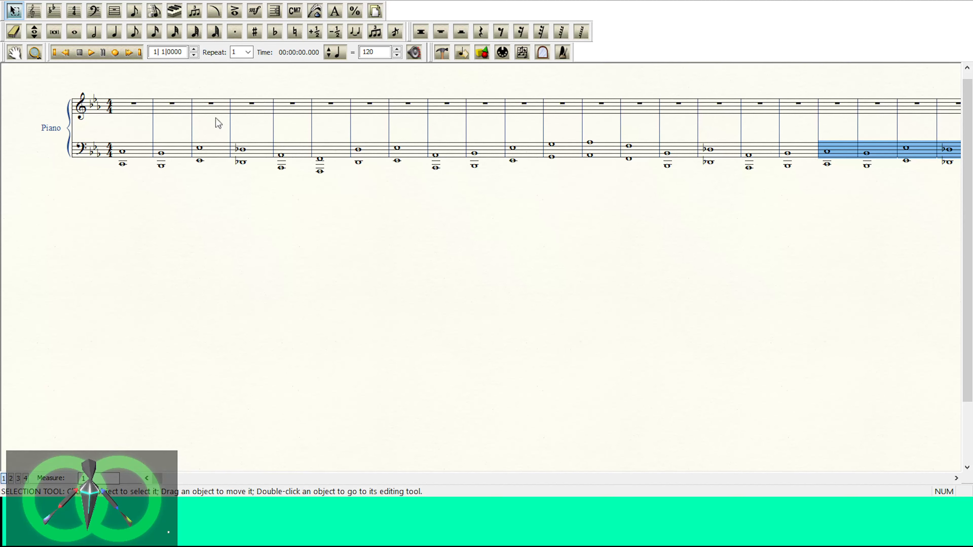
pyautogui.click(92, 53)
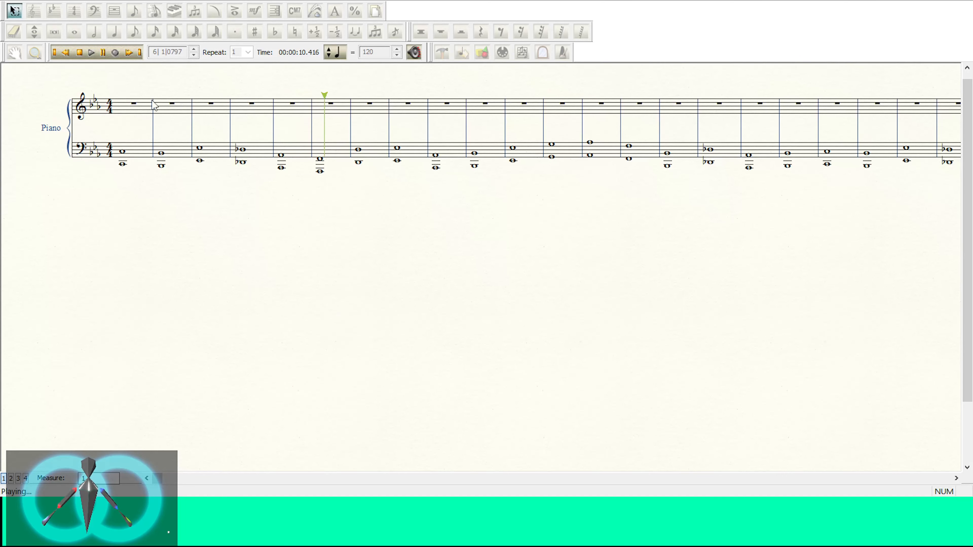
pyautogui.click(79, 53)
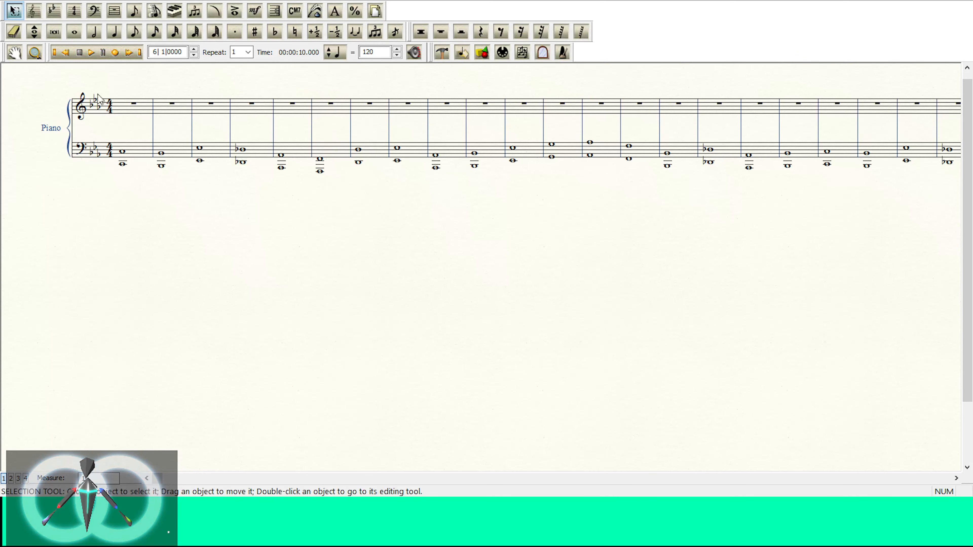
pyautogui.click(55, 53)
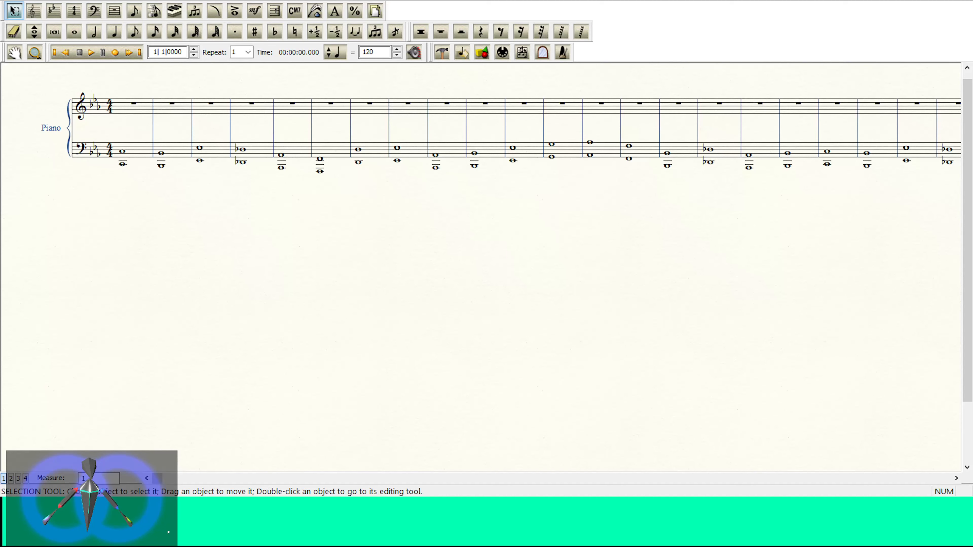
pyautogui.click(89, 49)
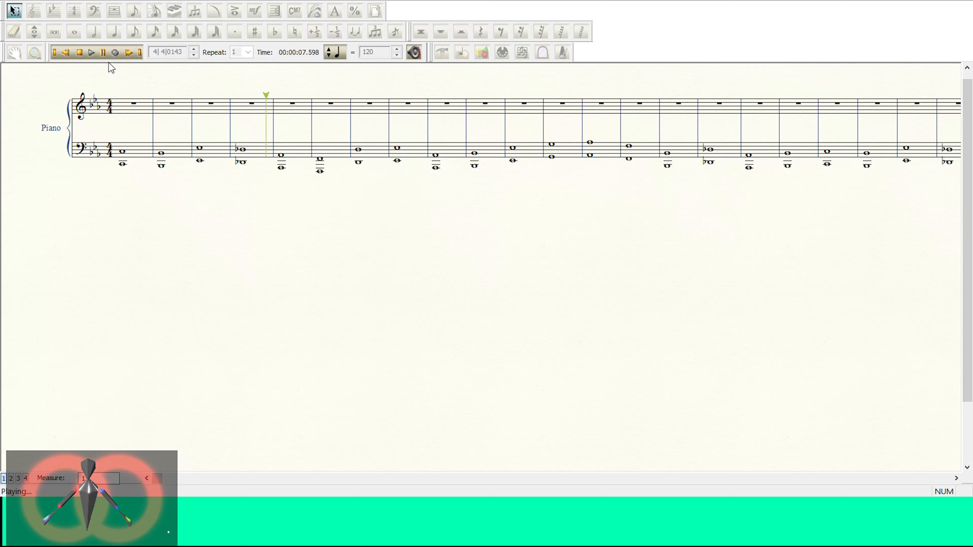
pyautogui.click(79, 52)
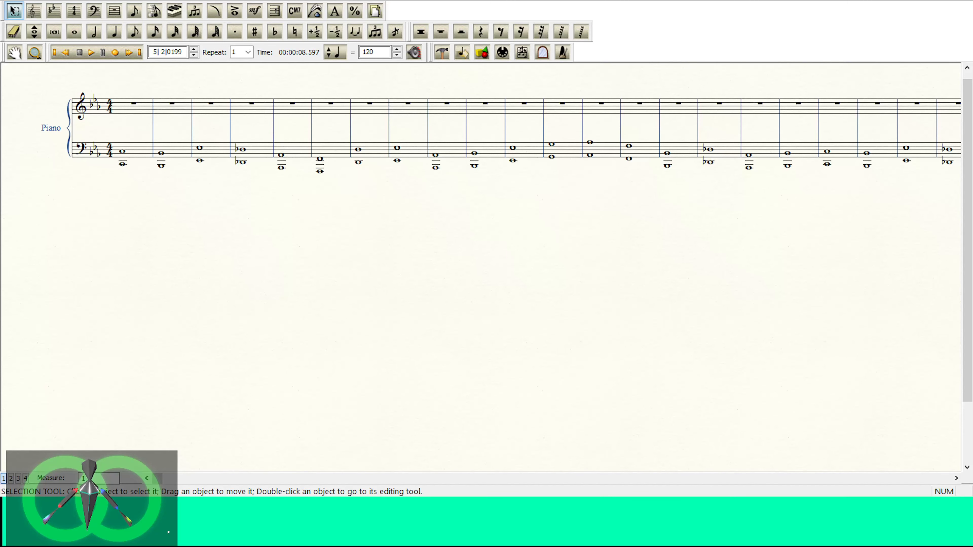
pyautogui.click(55, 53)
pyautogui.click(91, 53)
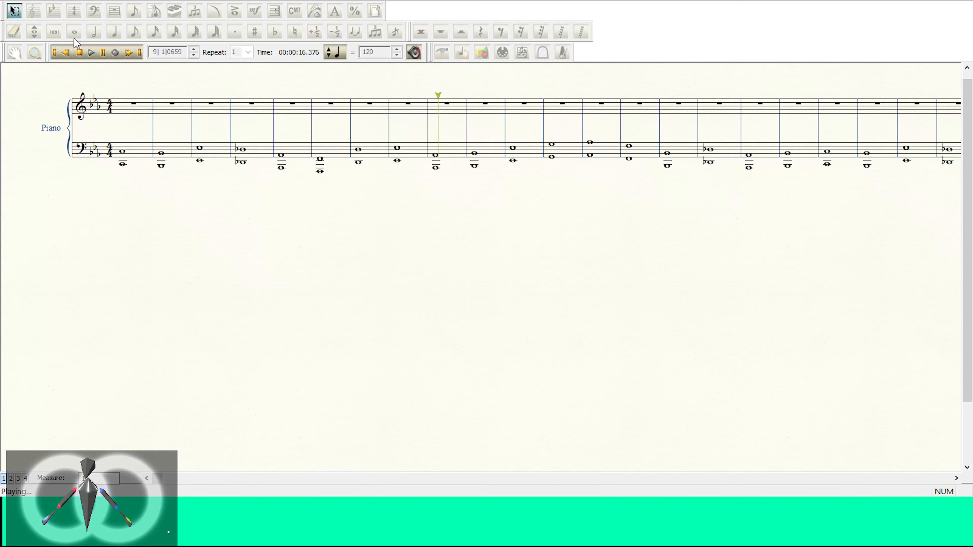
pyautogui.click(81, 53)
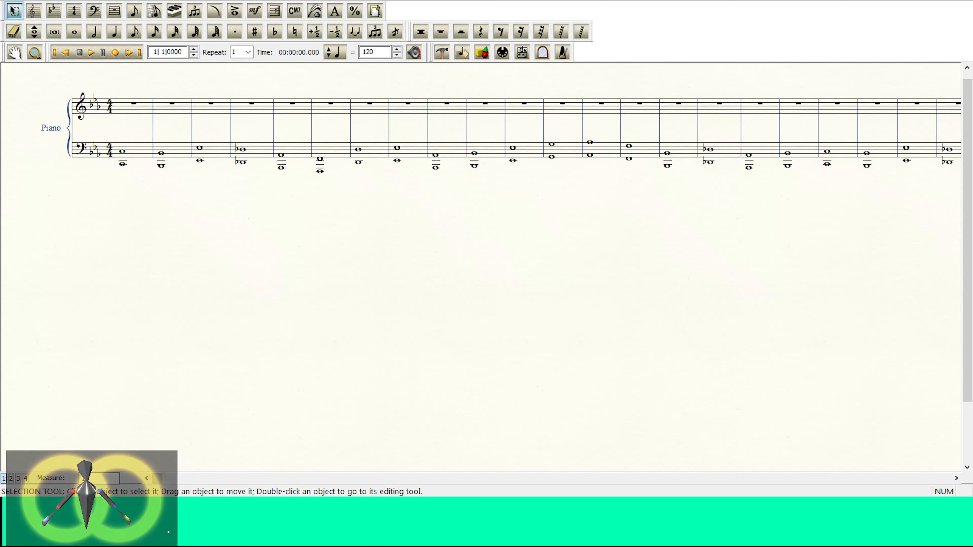
# Step: Copy the entire bass staff's music into the upper Synth Brass staff, starting at measure 1
pyautogui.scroll(2, 244, 222)
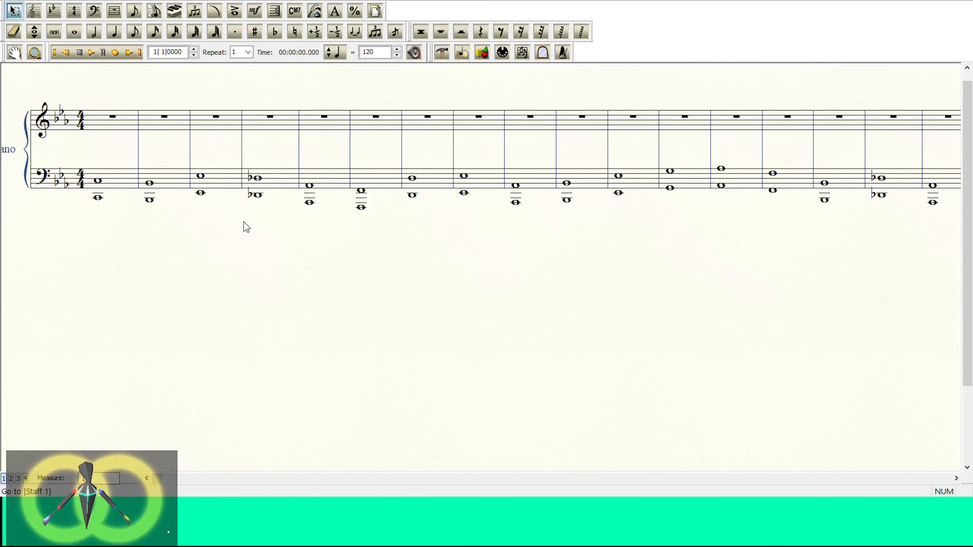
pyautogui.moveTo(176, 278); pyautogui.dragTo(251, 322)
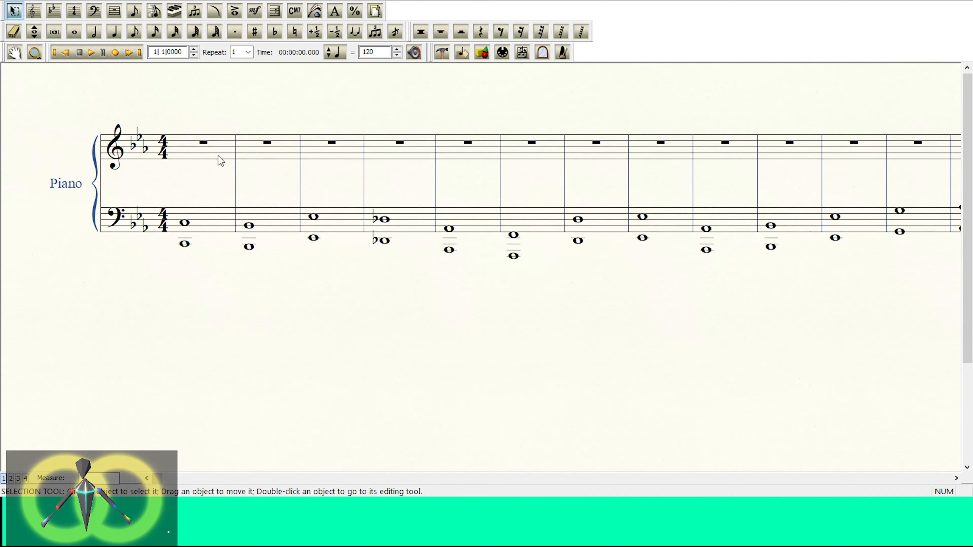
pyautogui.click(9, 212)
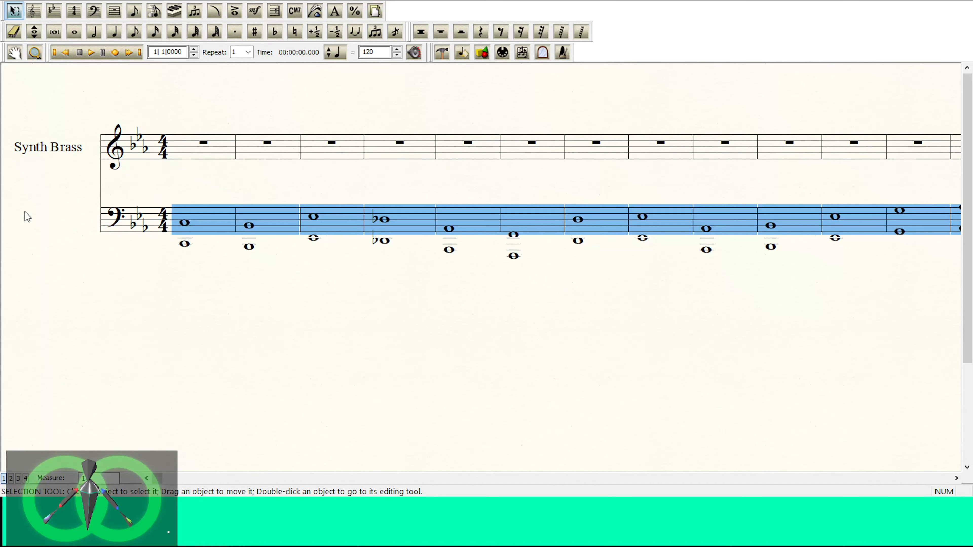
pyautogui.click(181, 145)
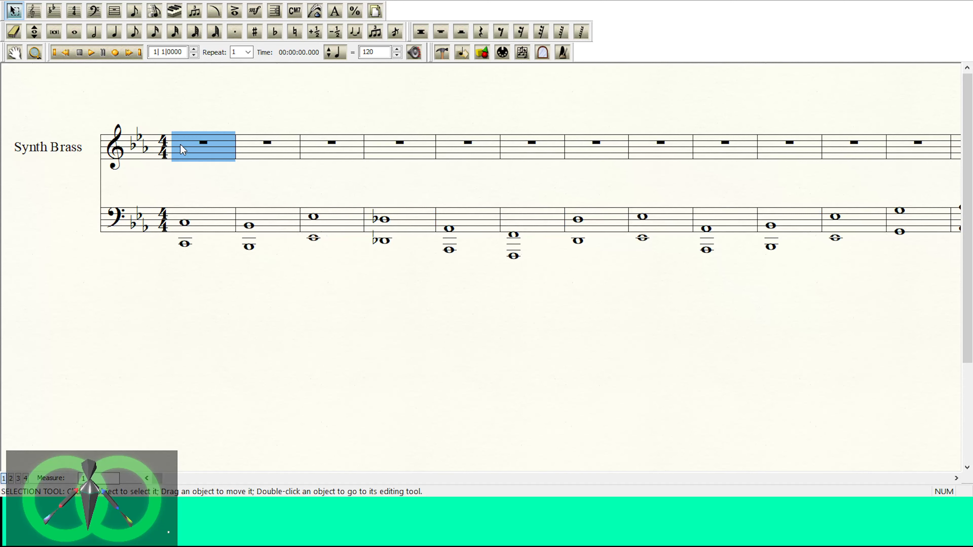
pyautogui.hotkey('ctrl', 'v')
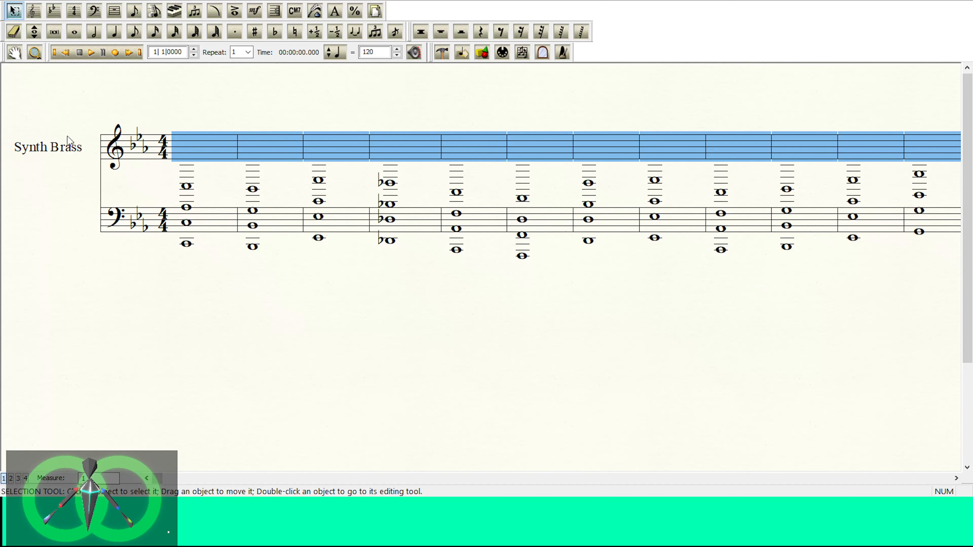
# Step: Change the entire Synth Brass staff to bass clef and select the whole lower staff
pyautogui.click(94, 10)
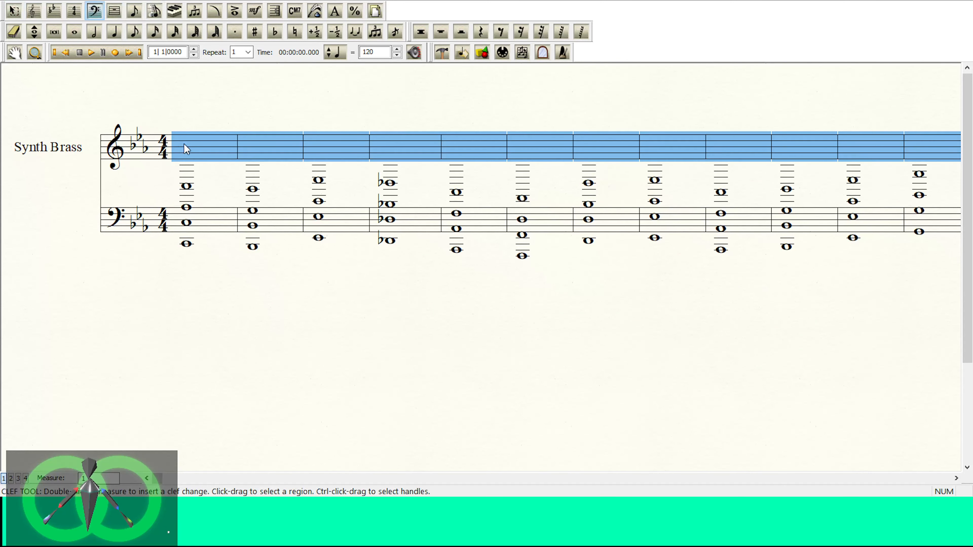
pyautogui.click(578, 316)
pyautogui.click(33, 224)
pyautogui.click(68, 1)
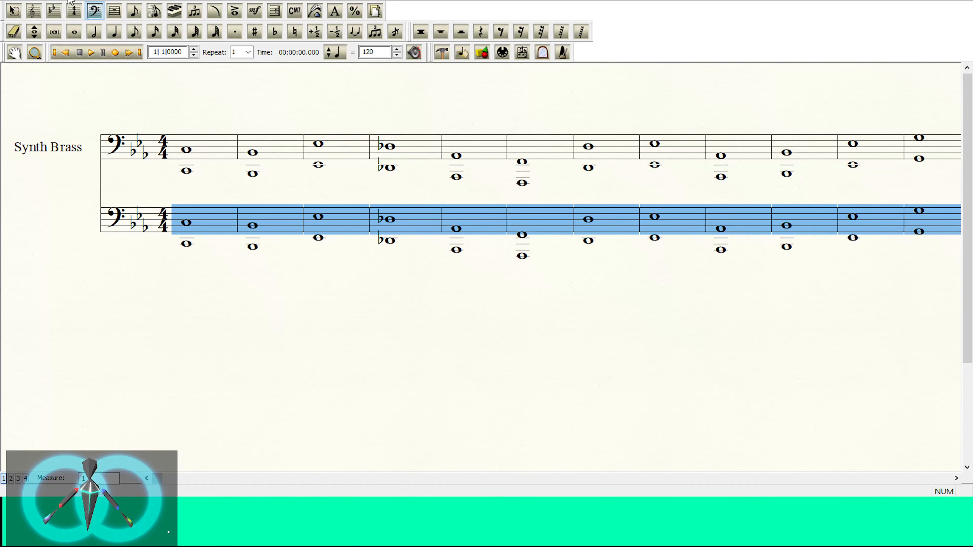
pyautogui.click(41, 137)
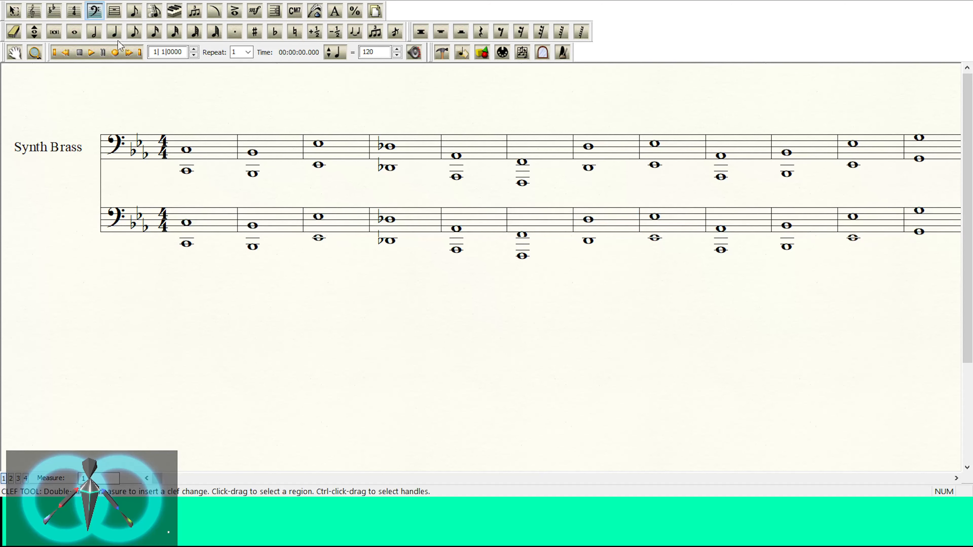
pyautogui.click(42, 210)
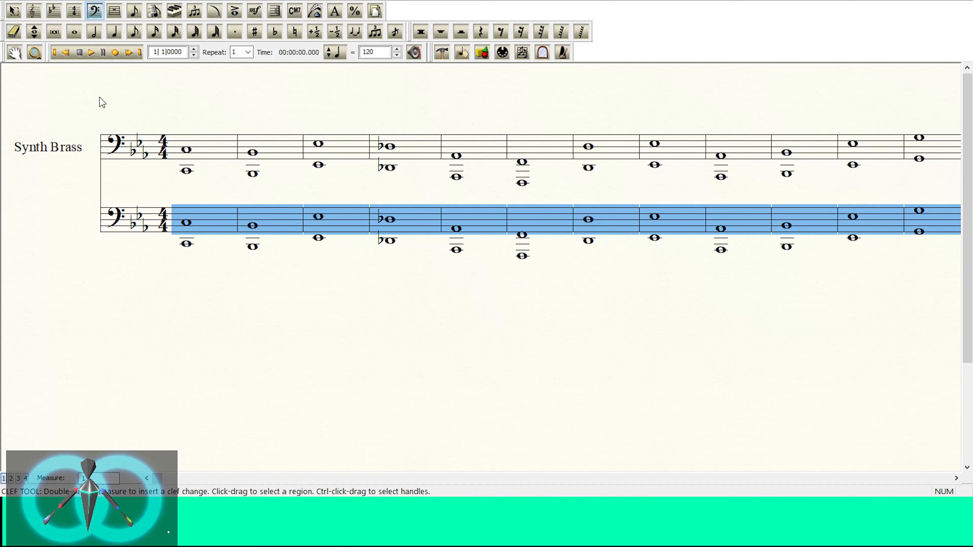
# Step: Delete the lower duplicate bass staff and play the remaining Synth Brass staff from the first measure
pyautogui.click(114, 16)
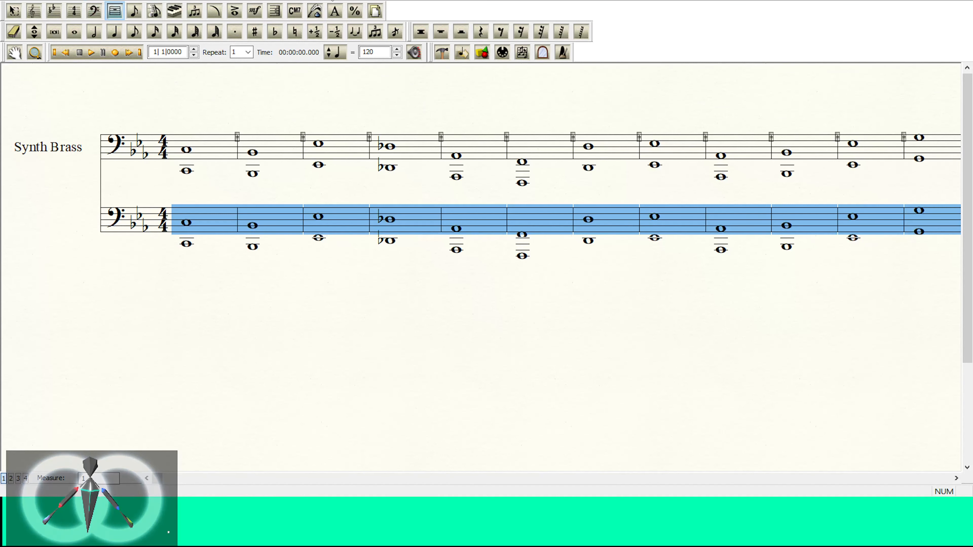
pyautogui.click(35, 10)
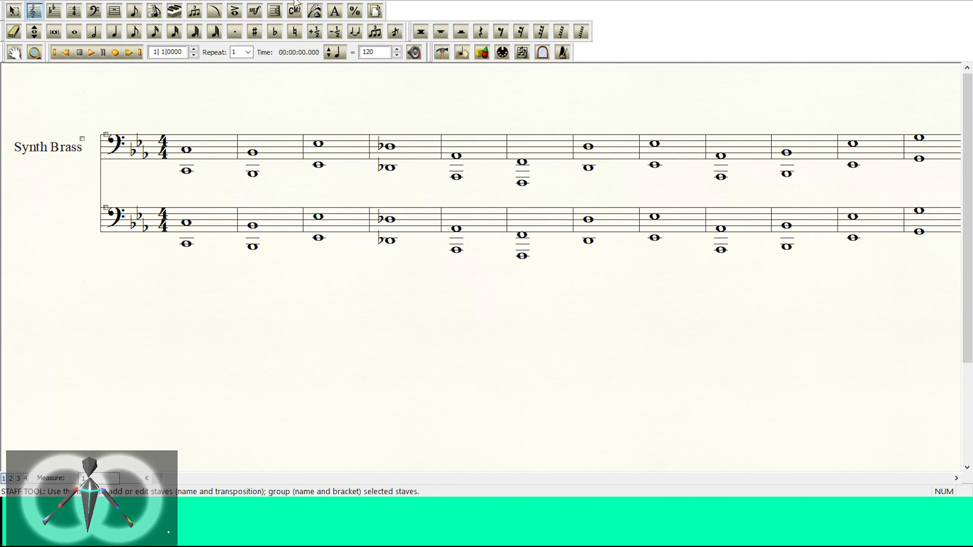
pyautogui.click(76, 214)
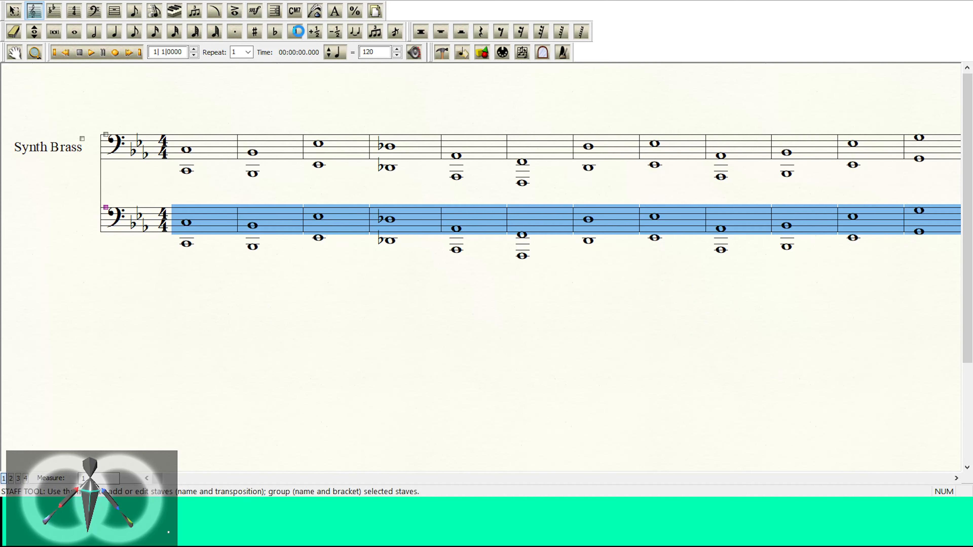
pyautogui.press('Delete')
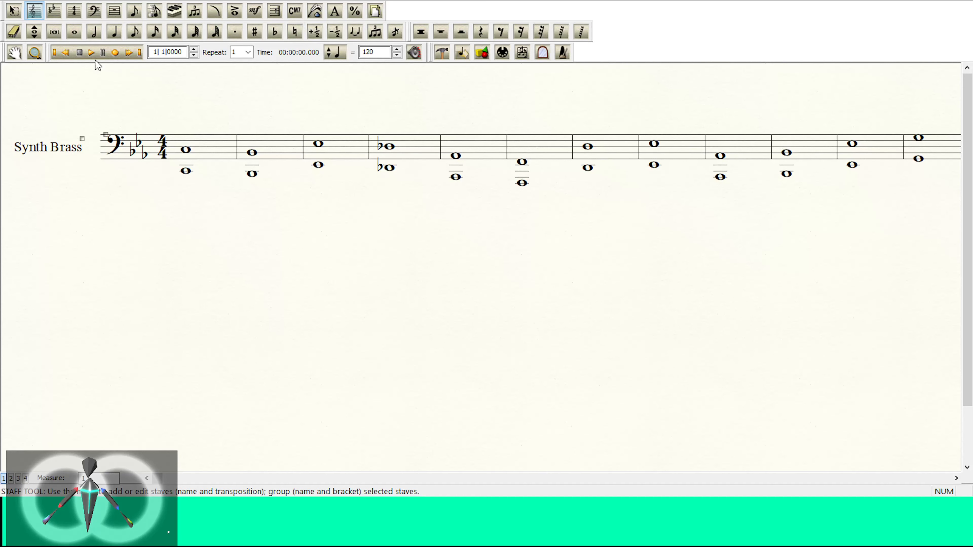
pyautogui.click(91, 52)
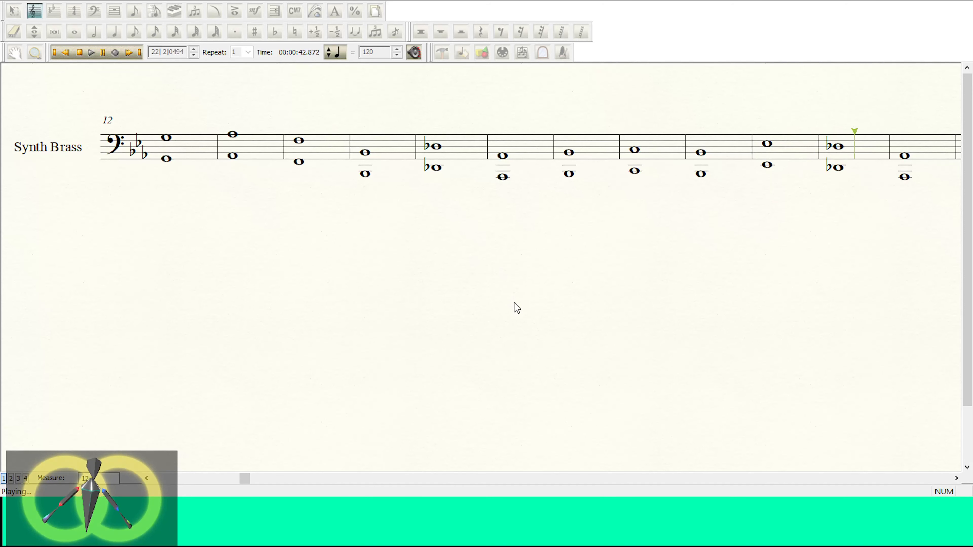
pyautogui.click(81, 53)
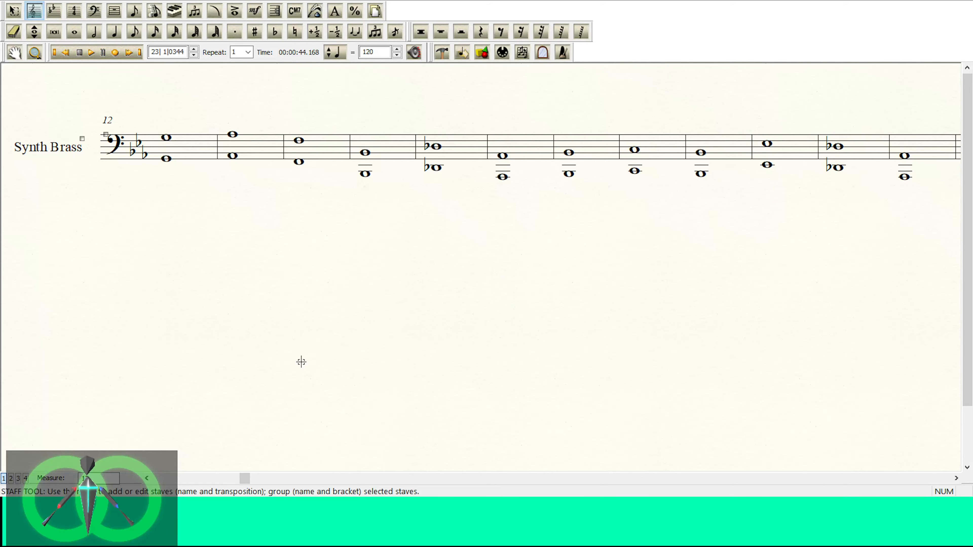
# Step: Delete all the empty measures after measure 36 so the score ends with the last whole notes
pyautogui.click(956, 479)
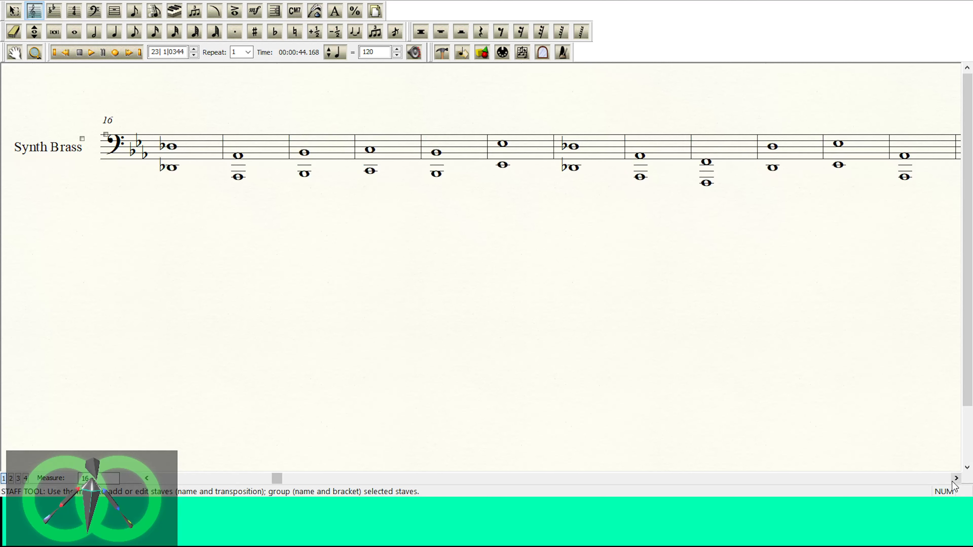
pyautogui.moveTo(954, 484); pyautogui.dragTo(953, 483)
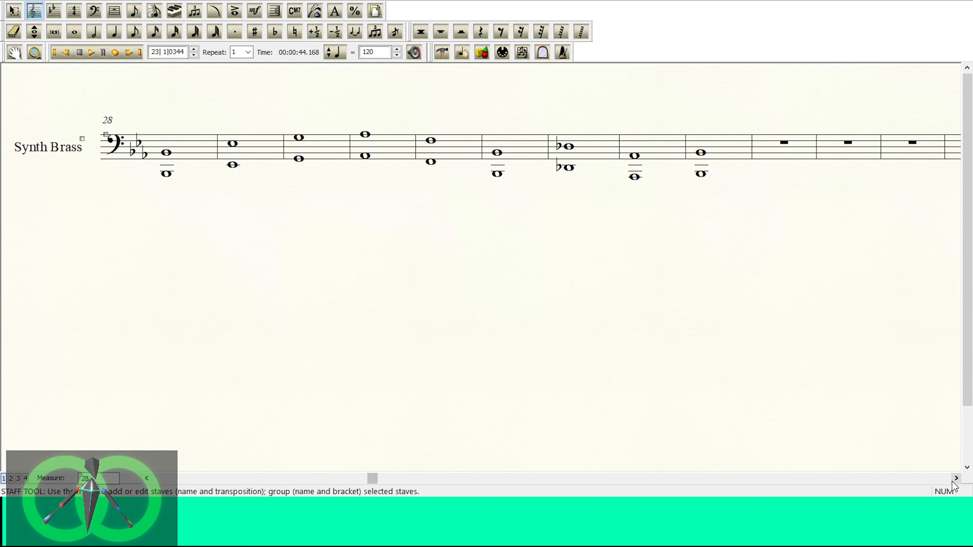
pyautogui.click(762, 185)
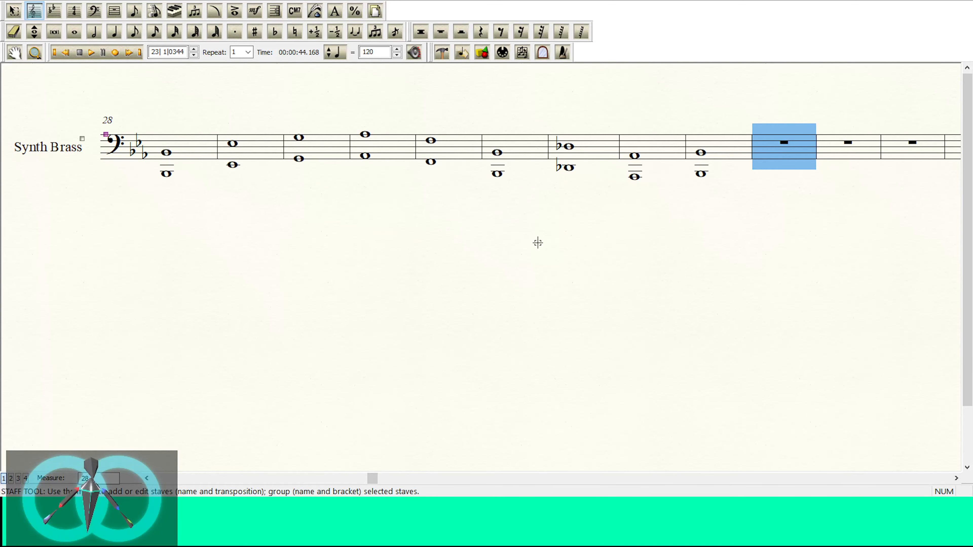
pyautogui.scroll(-8, 538, 242)
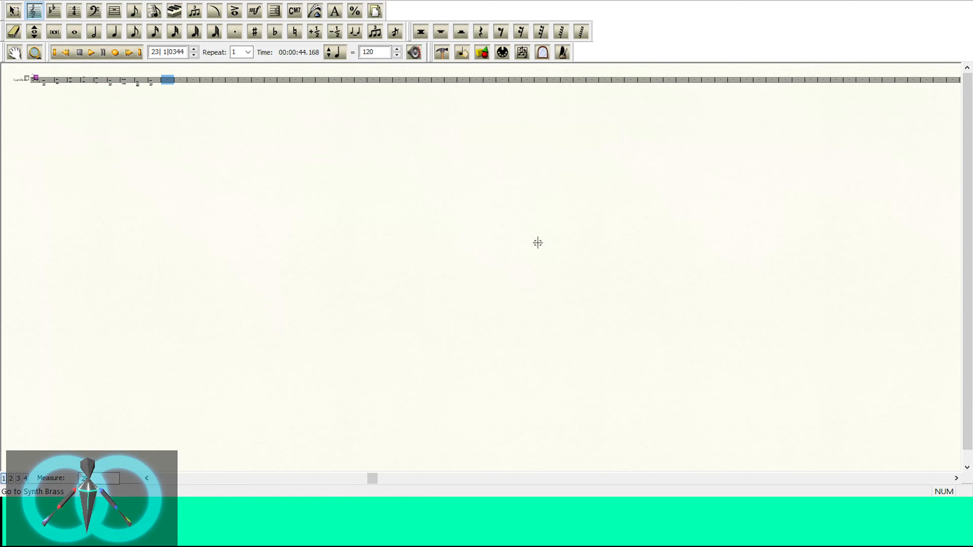
pyautogui.click(13, 11)
pyautogui.keyDown('shift'); pyautogui.click(812, 81); pyautogui.keyUp('shift')
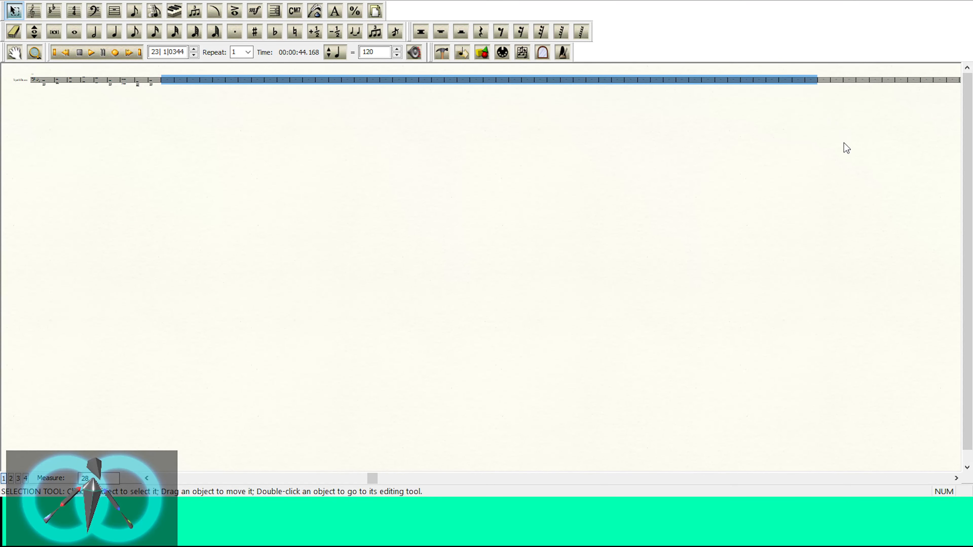
pyautogui.press('Delete')
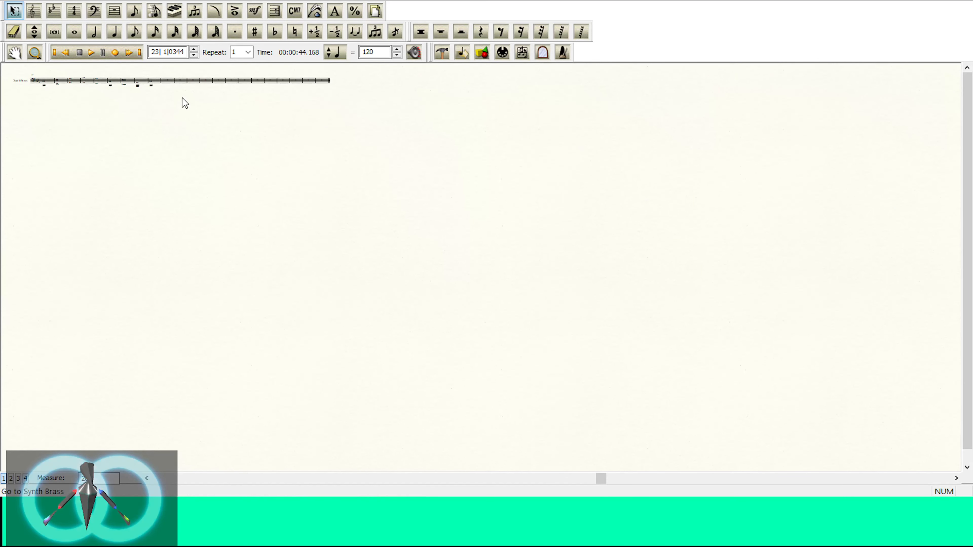
pyautogui.hotkey('ctrl', '1')
pyautogui.click(443, 116)
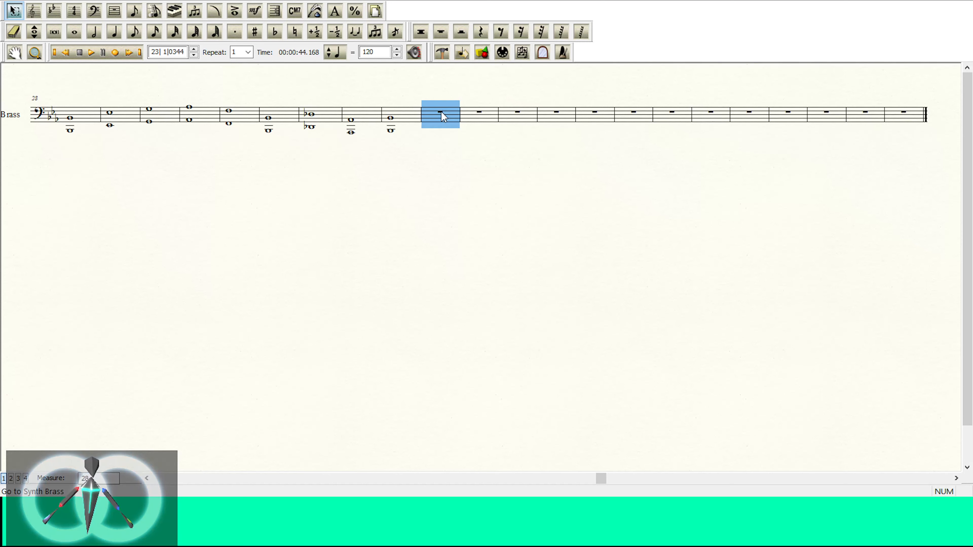
pyautogui.keyDown('shift'); pyautogui.click(894, 123); pyautogui.keyUp('shift')
pyautogui.press('Delete')
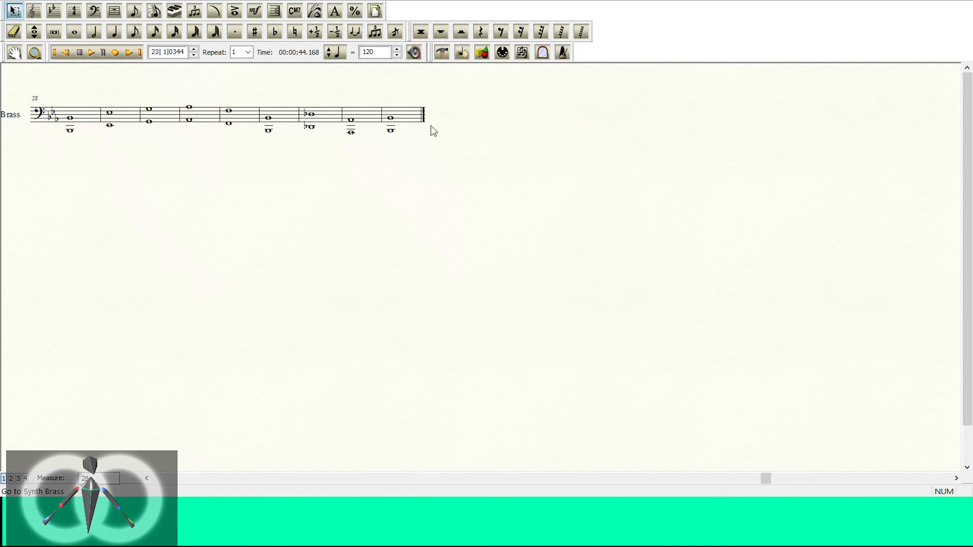
# Step: Add a backward repeat barline at the end of the final measure
pyautogui.hotkey('ctrl', '=')
pyautogui.hotkey('ctrl', '=')
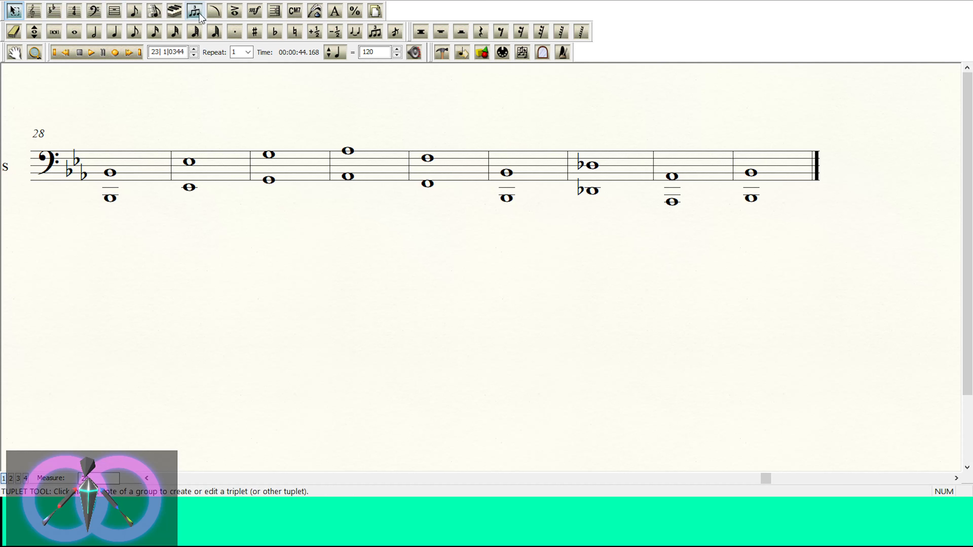
pyautogui.click(275, 11)
pyautogui.click(789, 171)
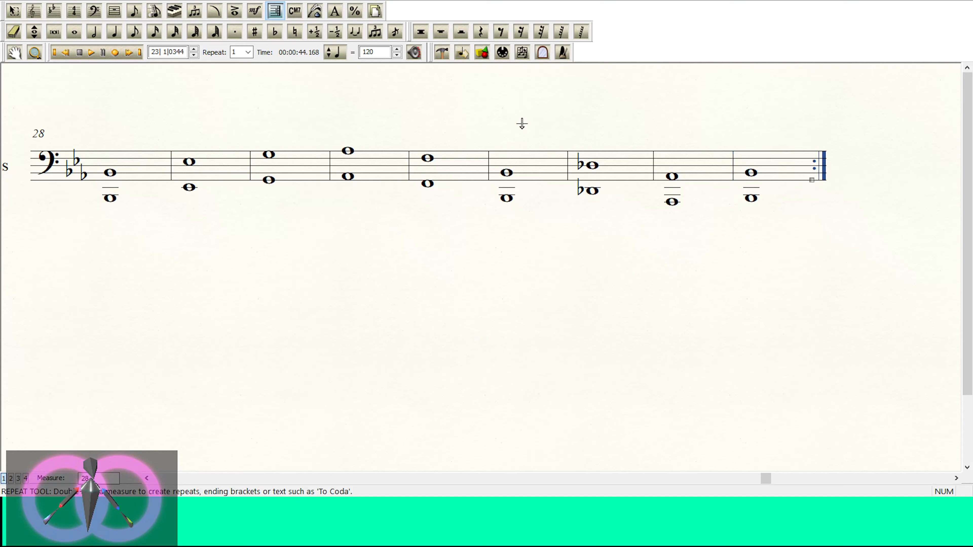
# Step: Return to measure 1 and play the opening of the score to listen to its speed
pyautogui.click(147, 478)
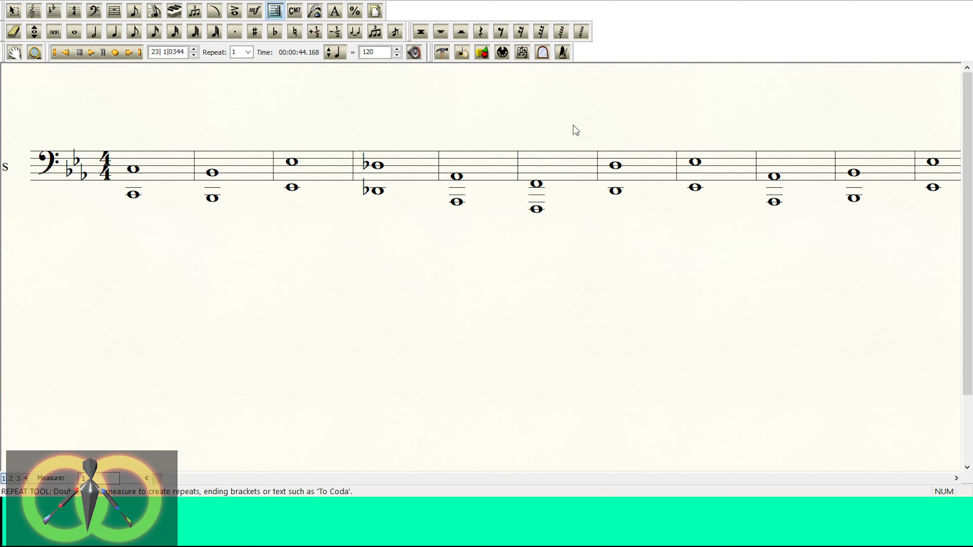
pyautogui.press('space')
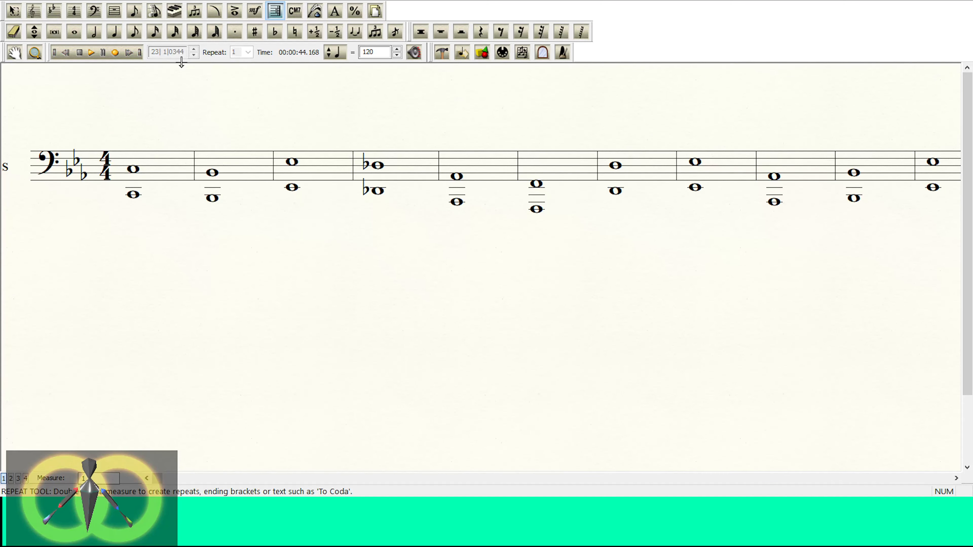
pyautogui.click(89, 52)
pyautogui.click(80, 53)
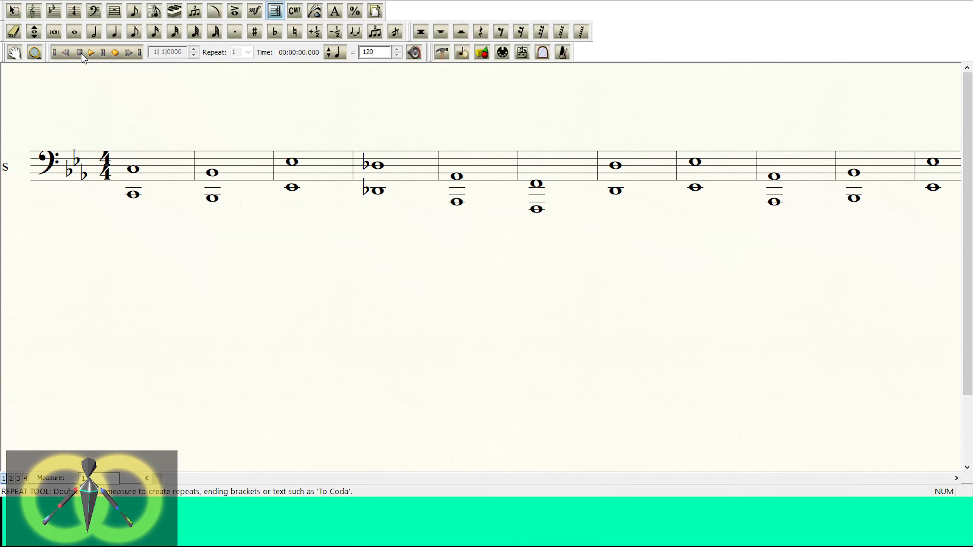
pyautogui.click(93, 53)
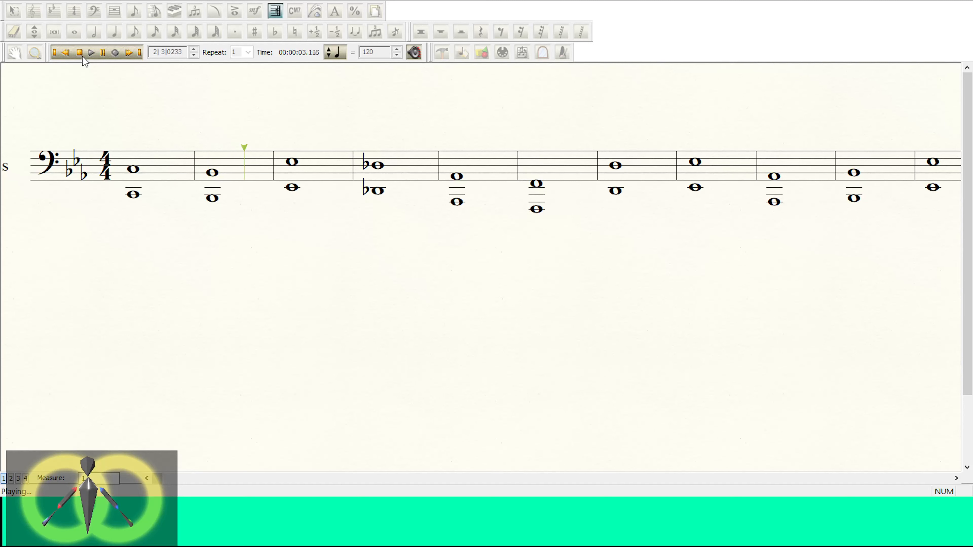
pyautogui.click(81, 53)
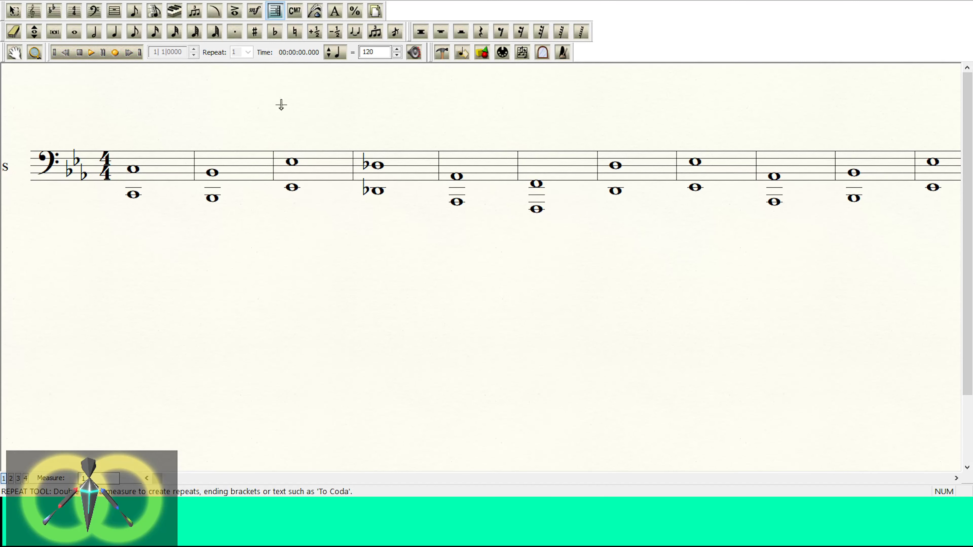
# Step: Lower the playback tempo to 100 and listen to the first few measures
pyautogui.click(397, 56)
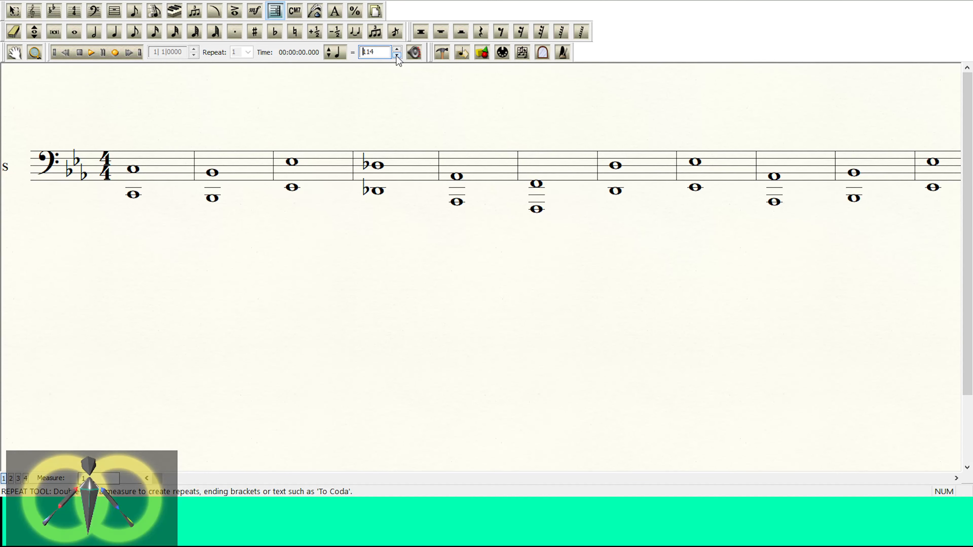
pyautogui.click(397, 56)
pyautogui.click(396, 56)
pyautogui.click(397, 56)
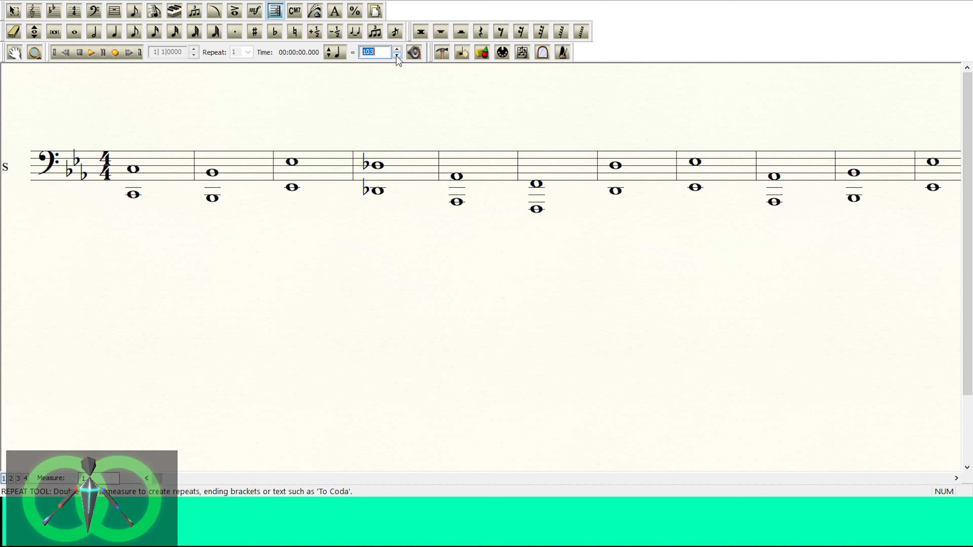
pyautogui.click(91, 52)
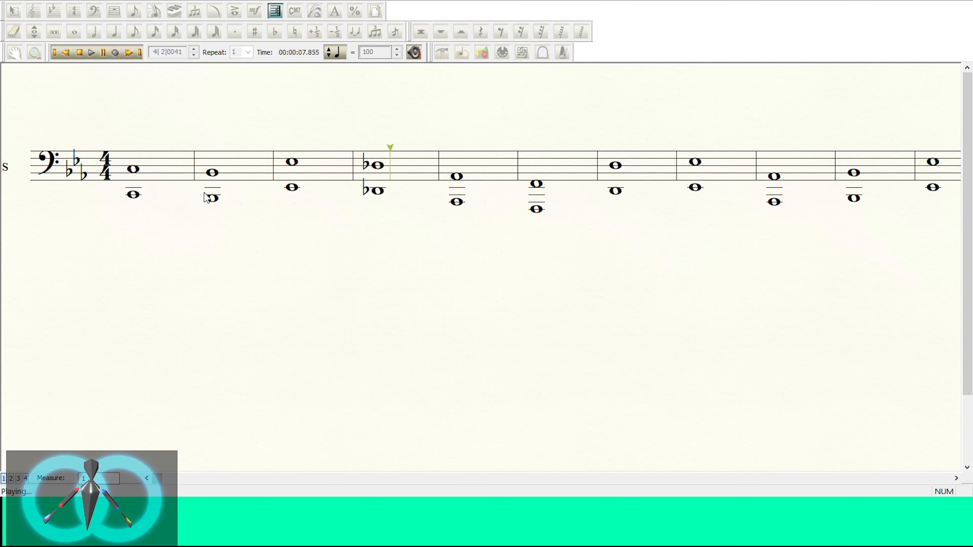
pyautogui.click(80, 52)
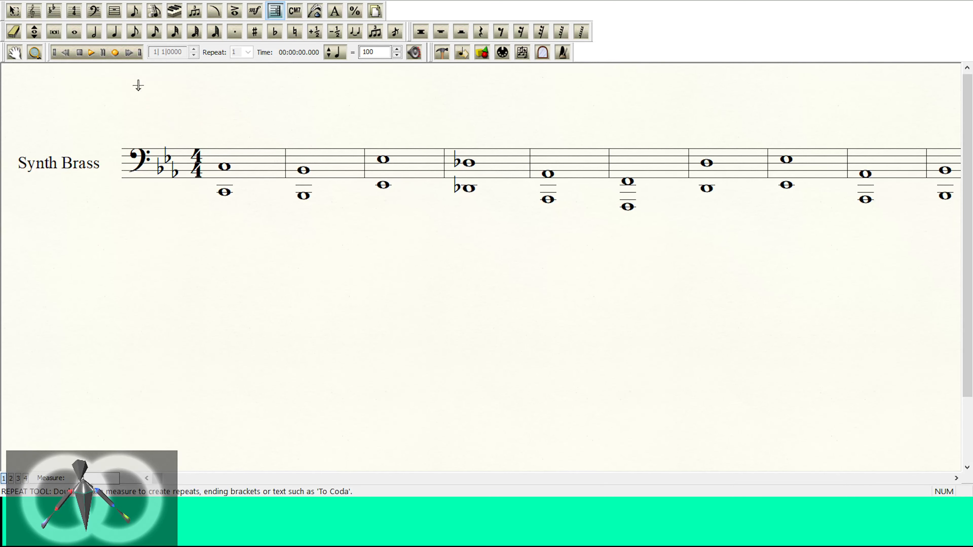
# Step: Add a Synth Lead instrument below the Synth Brass and delete its bass-clef staff, keeping only the treble staff
pyautogui.click(34, 11)
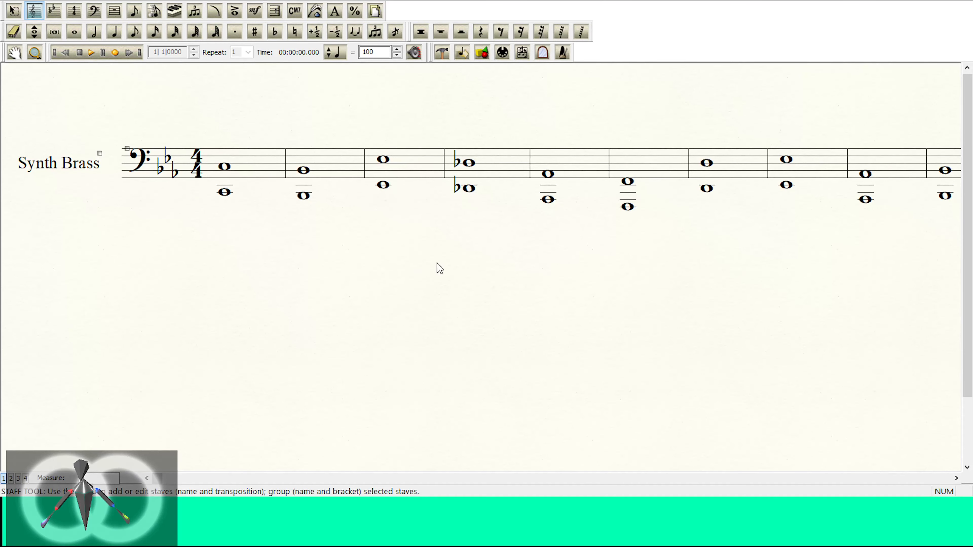
pyautogui.doubleClick(149, 281)
pyautogui.click(17, 250)
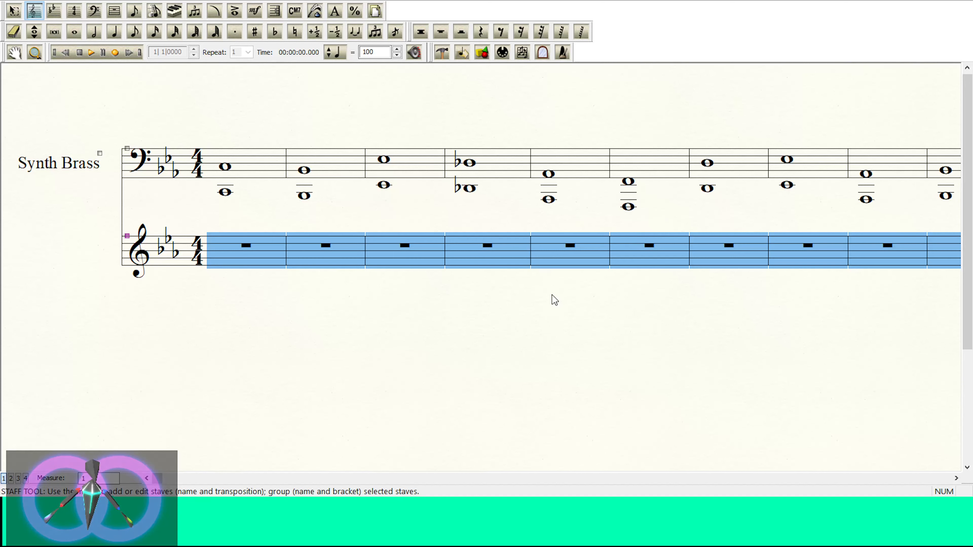
pyautogui.click(254, 378)
pyautogui.click(56, 352)
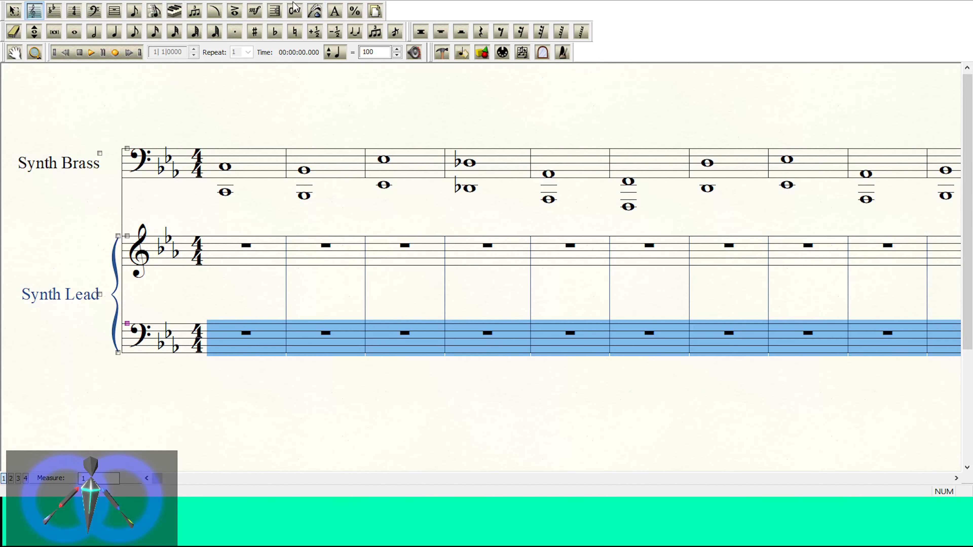
pyautogui.press('Delete')
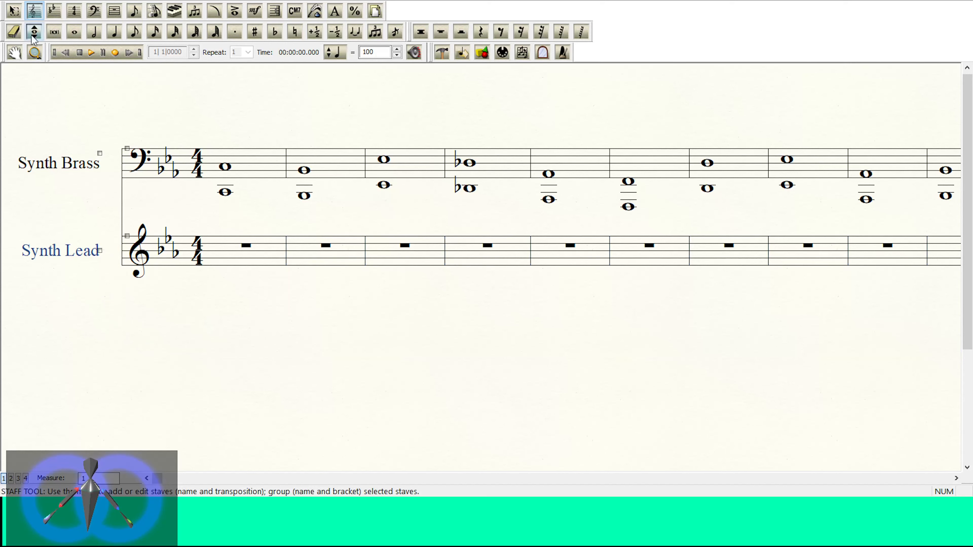
# Step: Enter a quarter note on the third-space C at the start of measure 1 in the Synth Lead staff
pyautogui.click(14, 11)
pyautogui.click(114, 31)
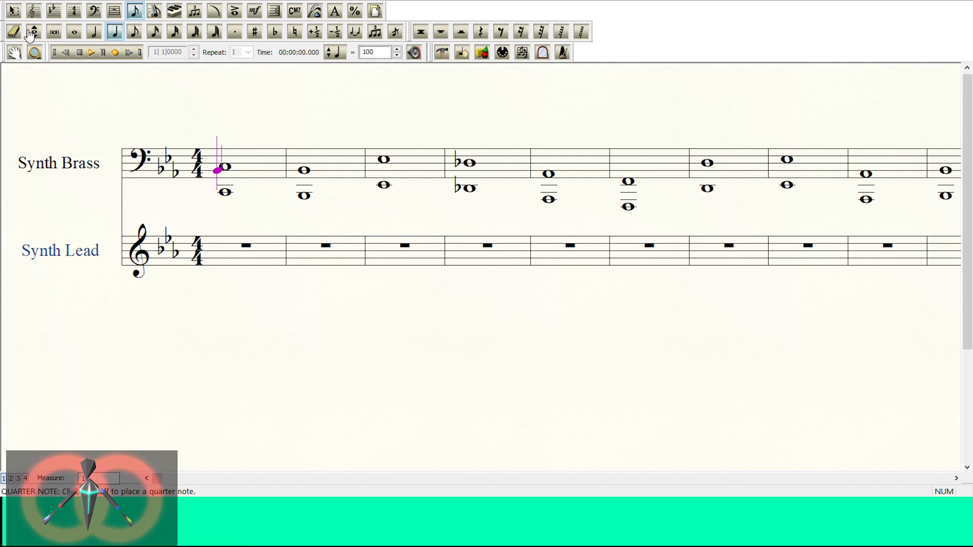
pyautogui.click(116, 31)
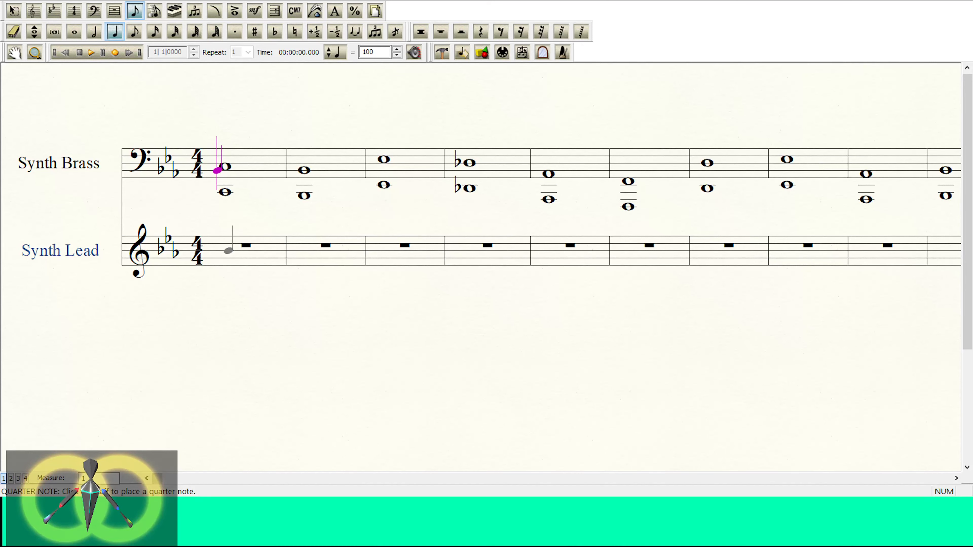
pyautogui.click(228, 250)
pyautogui.press('Down')
pyautogui.press('Down')
pyautogui.press('Up')
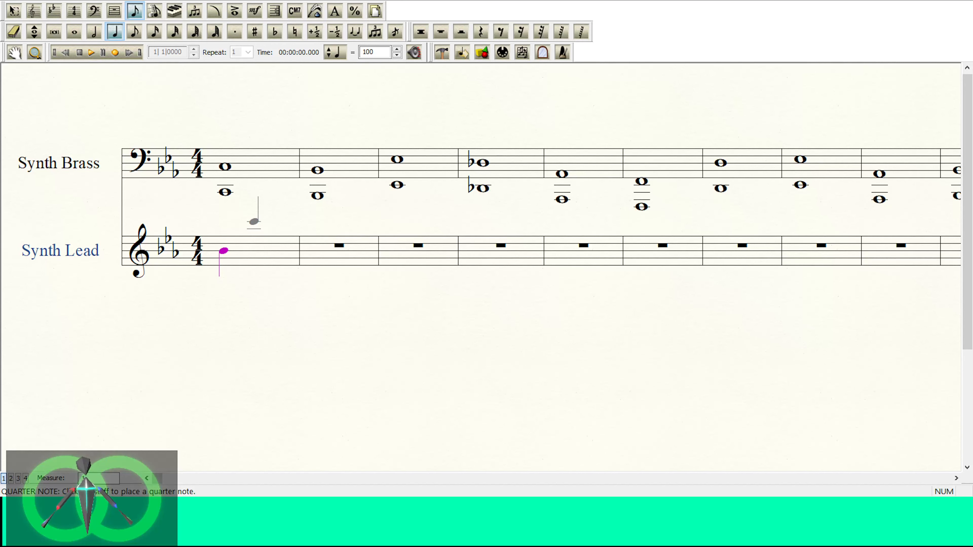
pyautogui.press('Up')
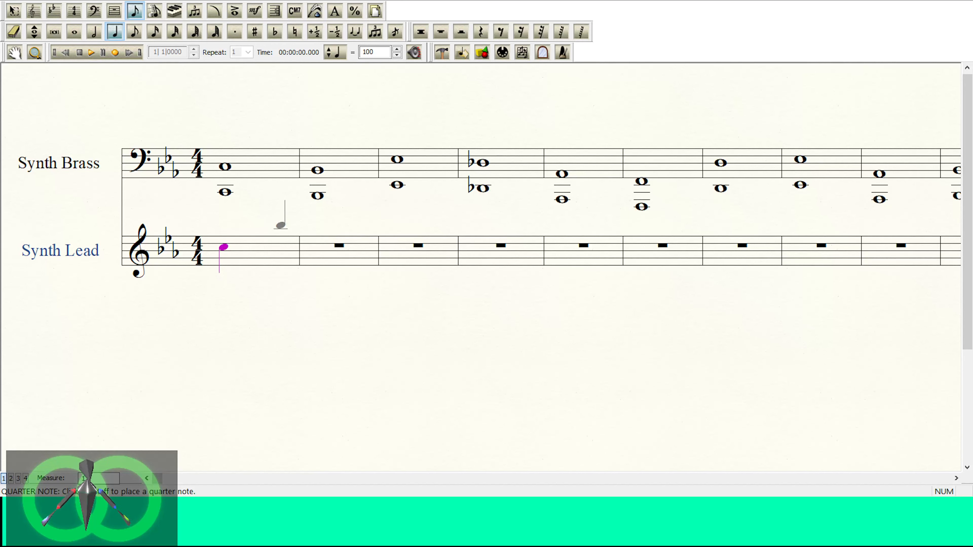
# Step: Try the Synth Lead's first note an octave lower on middle C and return it to the third-space C
pyautogui.press('Down')
pyautogui.press('Down')
pyautogui.press('Down')
pyautogui.press('Down')
pyautogui.press('Down')
pyautogui.press('Down')
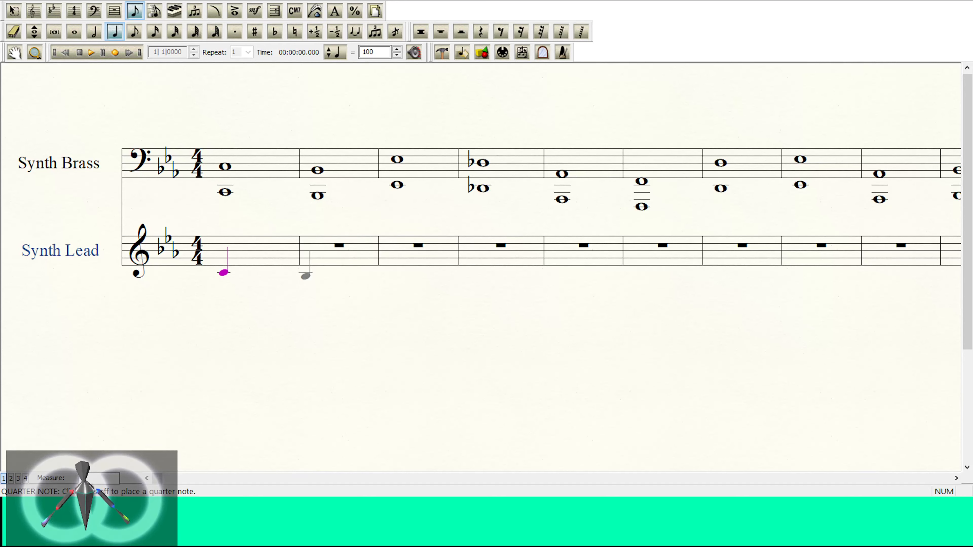
pyautogui.hotkey('ctrl', 'Up')
pyautogui.hotkey('ctrl', 'Down')
pyautogui.hotkey('shift', 'Up')
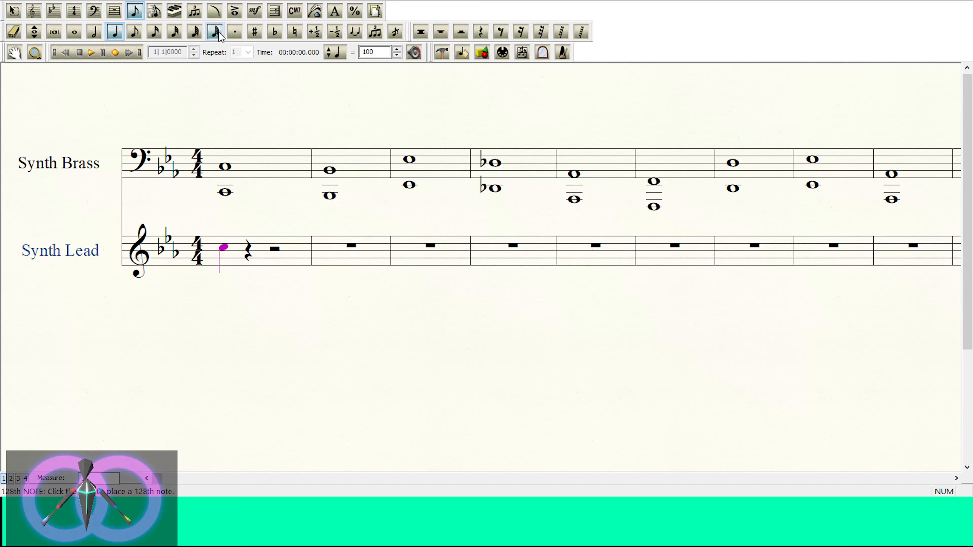
# Step: Fill measure 1 of the Synth Lead with a dotted quarter, dotted quarter and quarter note rhythm on third-space C
pyautogui.click(243, 258)
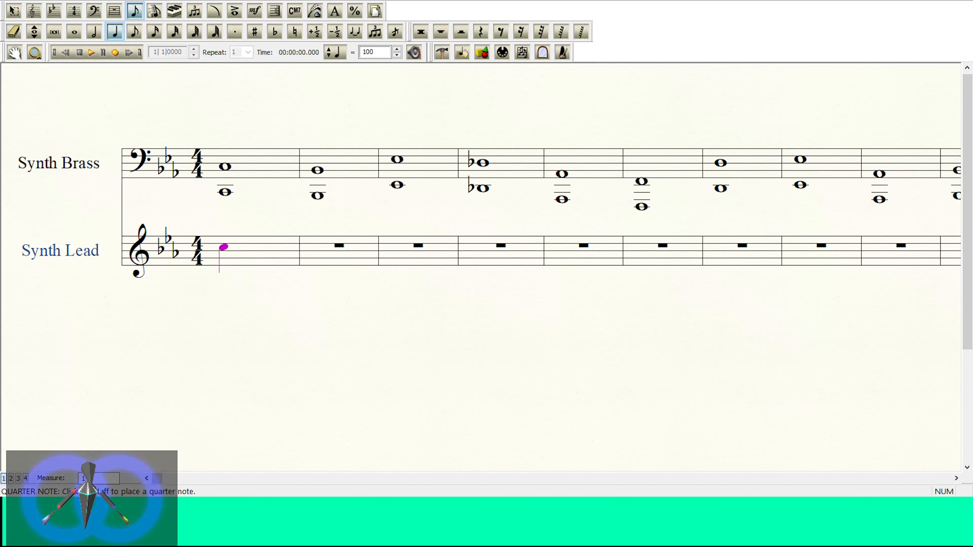
pyautogui.press('.')
pyautogui.press('Up')
pyautogui.press('Up')
pyautogui.press('Up')
pyautogui.press('Return')
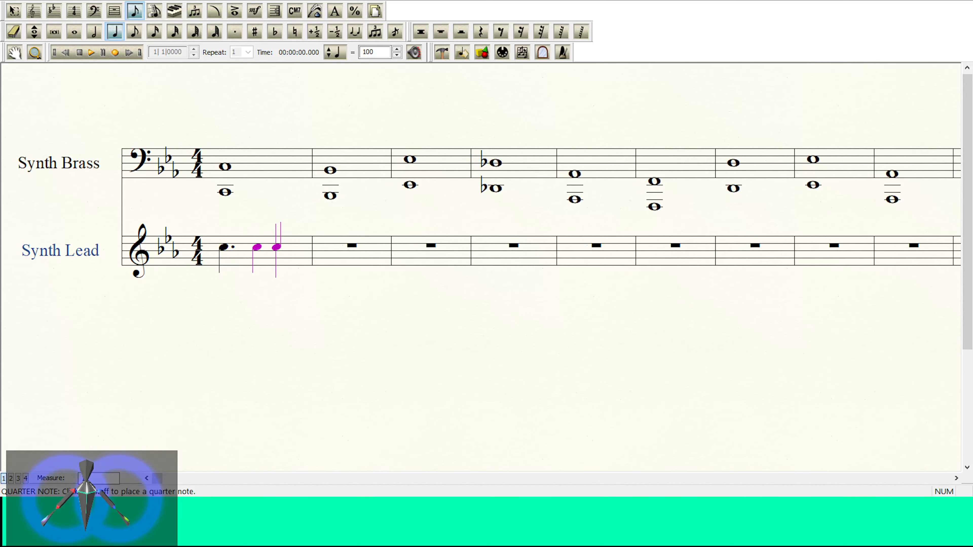
pyautogui.press('Tab')
pyautogui.hotkey('ctrl', 'z')
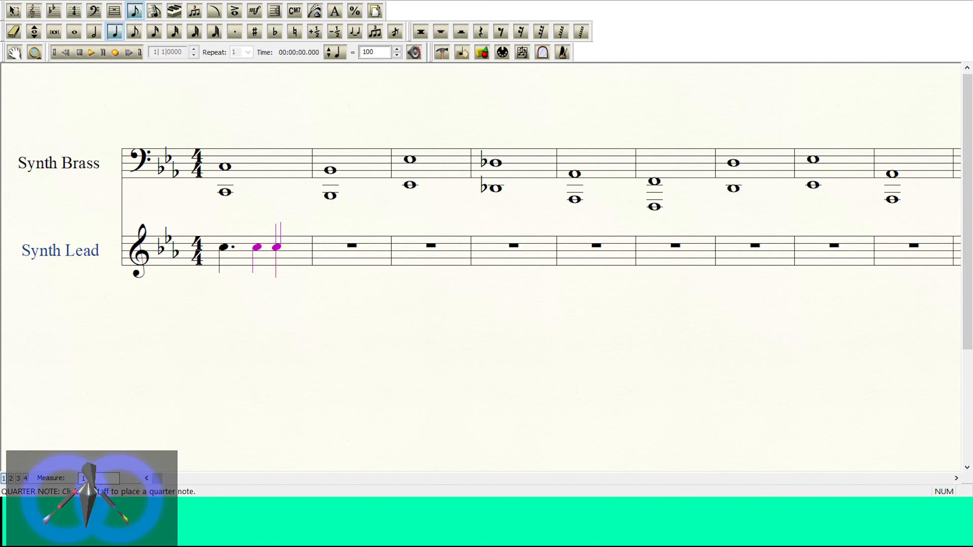
pyautogui.press('.')
pyautogui.press('Return')
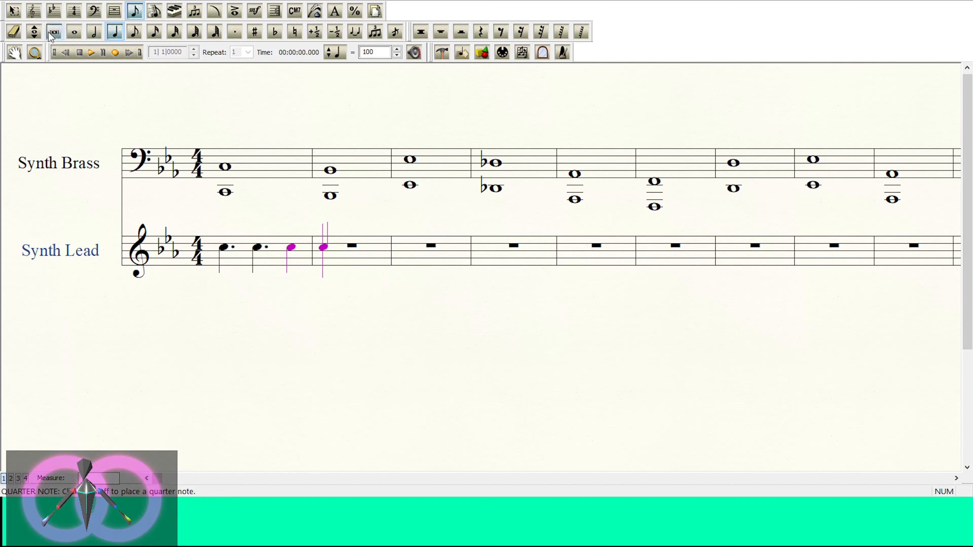
# Step: Stack two successive thirds above each Synth Lead note in measure 1 to form C–E-flat–G triads
pyautogui.click(14, 11)
pyautogui.click(250, 247)
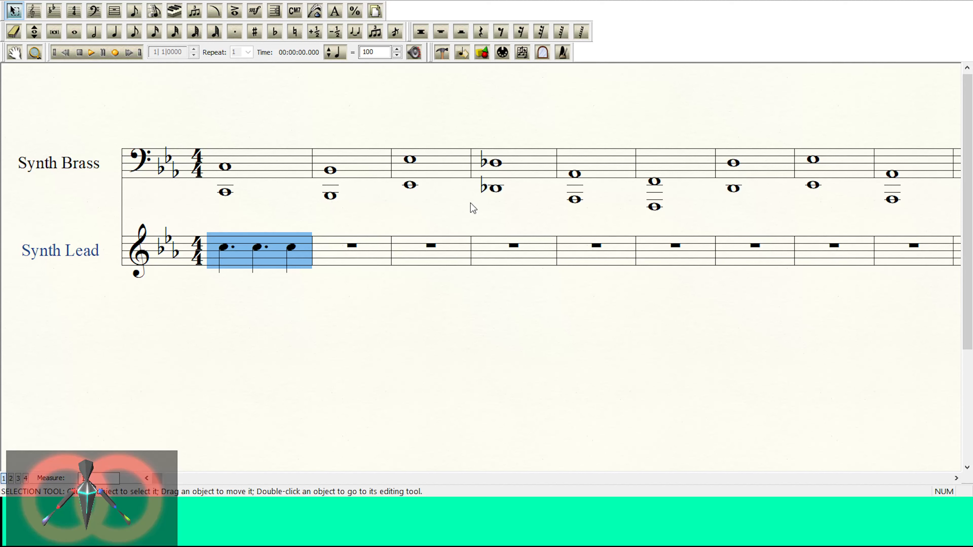
pyautogui.press('7')
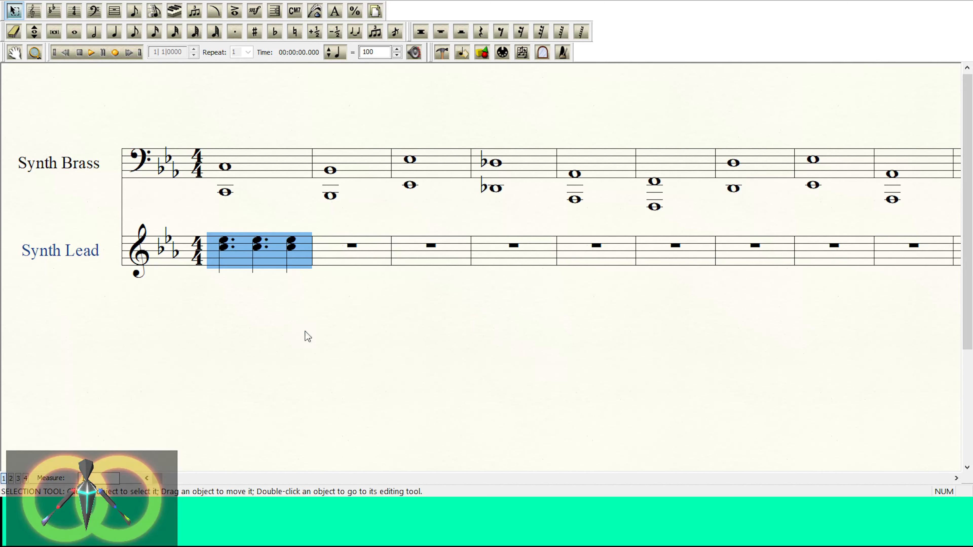
pyautogui.press('3')
pyautogui.click(135, 32)
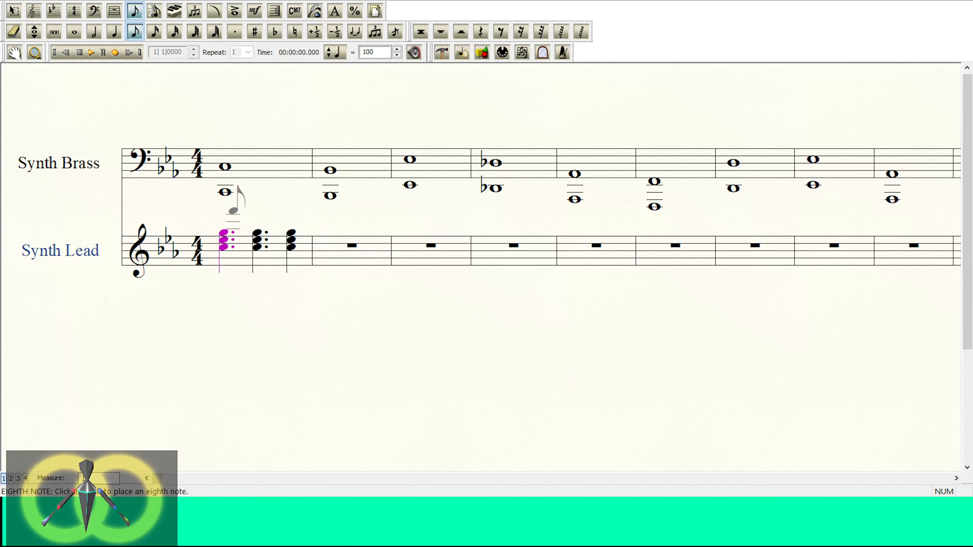
pyautogui.hotkey('ctrl', 'Down')
pyautogui.press('Down')
pyautogui.press('Up')
pyautogui.hotkey('ctrl', 'Down')
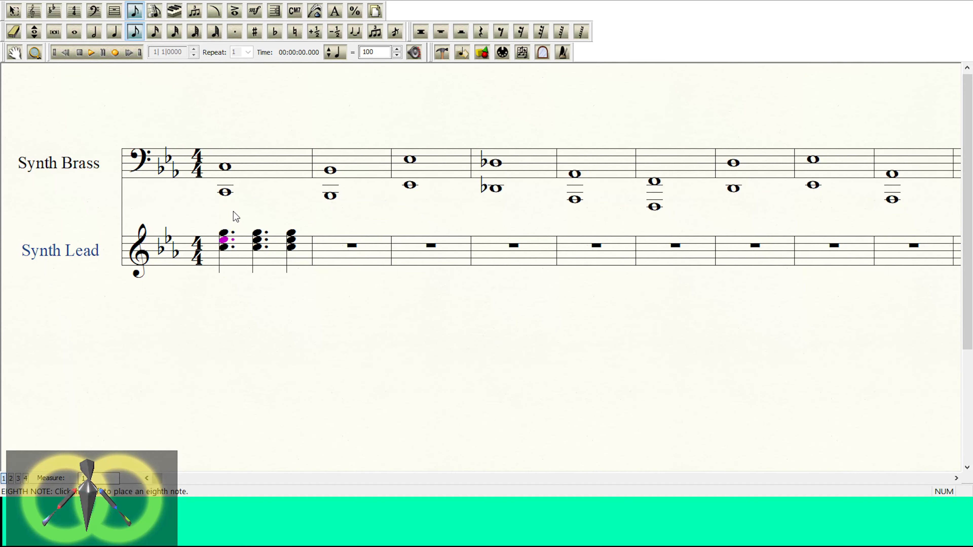
pyautogui.click(13, 11)
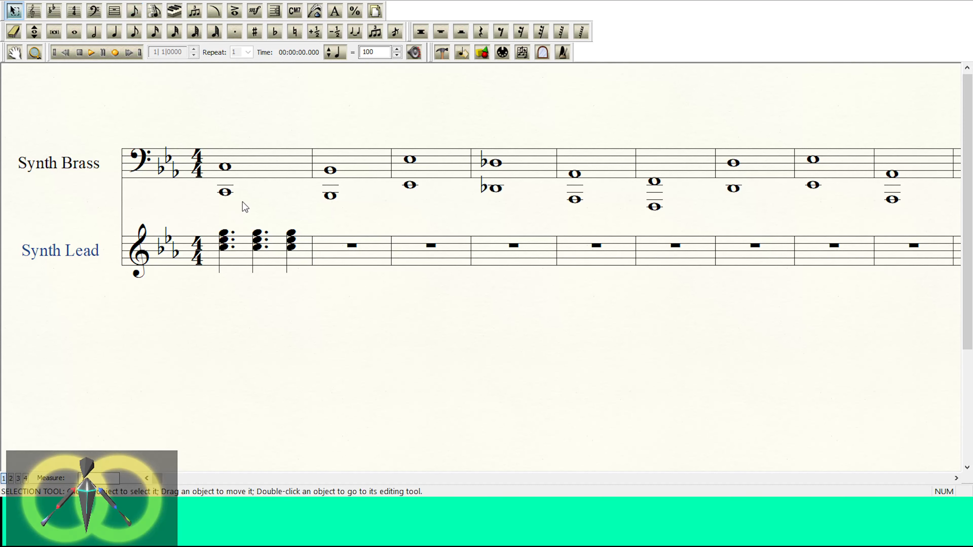
# Step: Copy the Synth Lead chords of measure 1 into measure 2
pyautogui.click(270, 257)
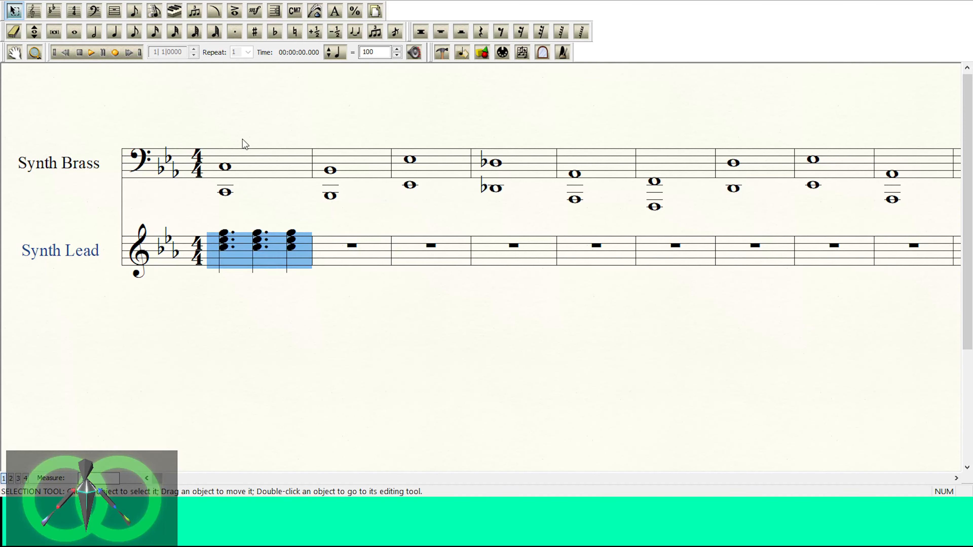
pyautogui.click(370, 264)
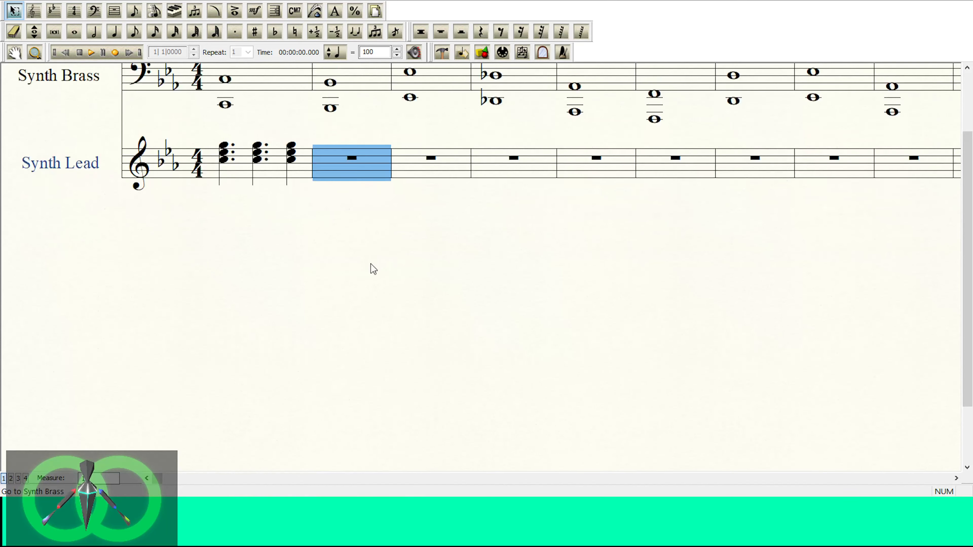
pyautogui.scroll(-3, 380, 265)
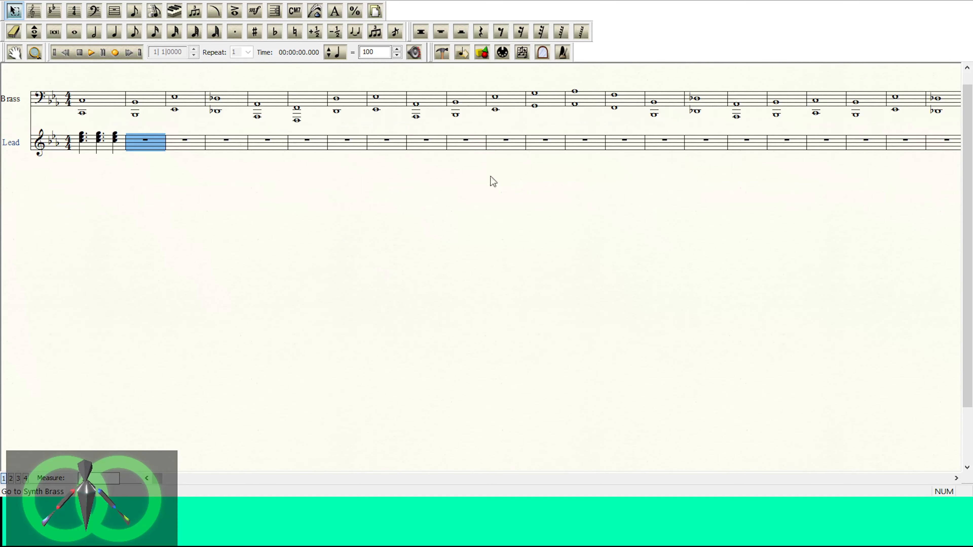
pyautogui.keyDown('shift'); pyautogui.click(501, 147); pyautogui.keyUp('shift')
pyautogui.hotkey('ctrl', 'v')
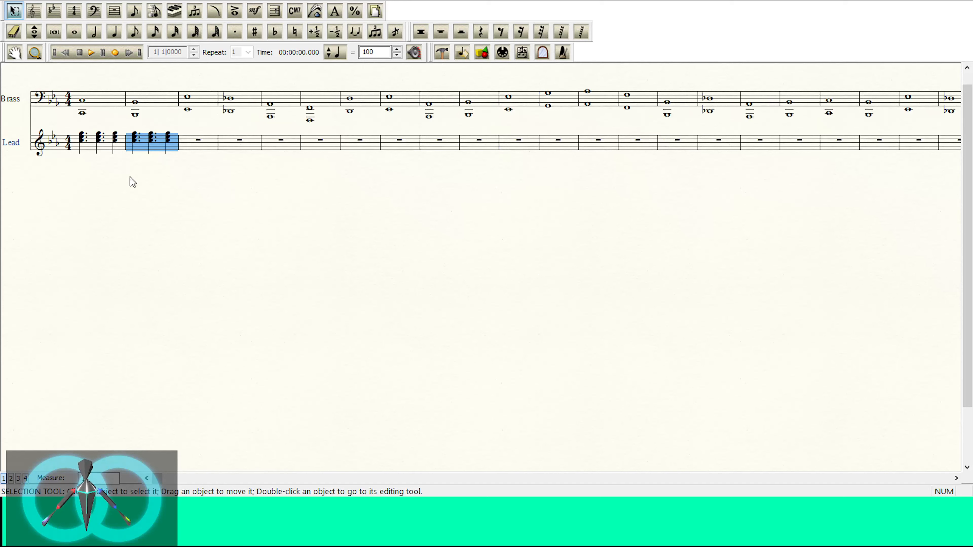
# Step: Repeat the Synth Lead chord pattern through measure 16 by copying successively doubled blocks of two, four and eight measures
pyautogui.keyDown('shift'); pyautogui.click(99, 147); pyautogui.keyUp('shift')
pyautogui.click(213, 145)
pyautogui.hotkey('ctrl', 'v')
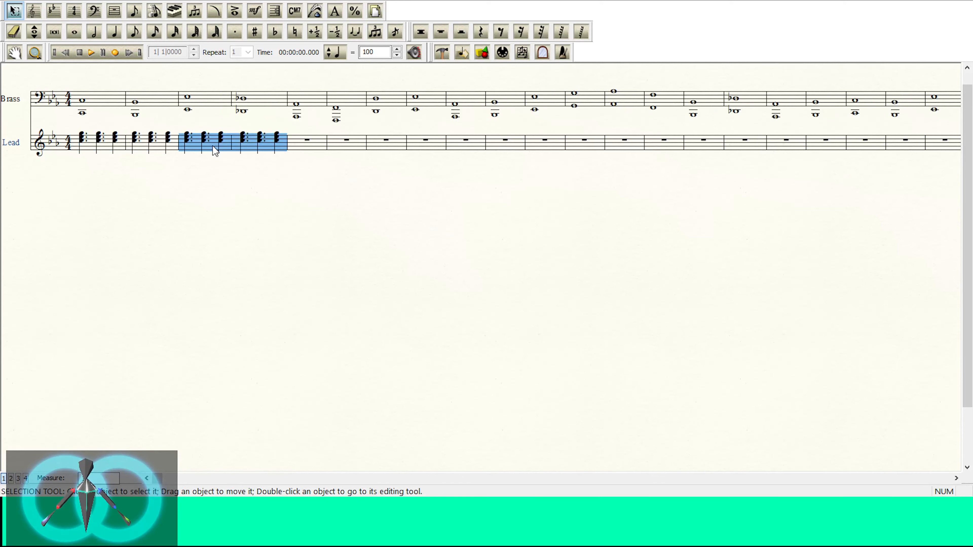
pyautogui.keyDown('shift'); pyautogui.click(111, 147); pyautogui.keyUp('shift')
pyautogui.click(315, 142)
pyautogui.hotkey('ctrl', 'v')
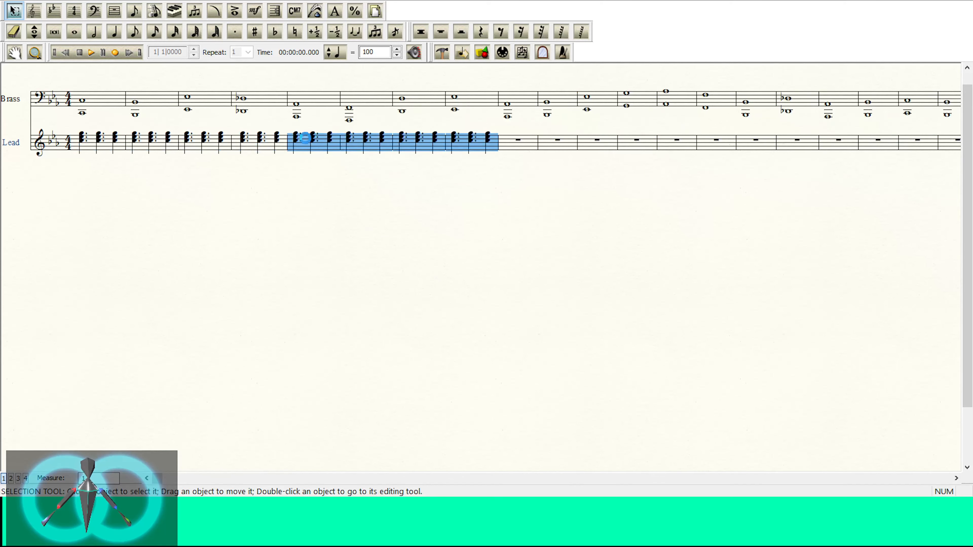
pyautogui.keyDown('shift'); pyautogui.click(100, 147); pyautogui.keyUp('shift')
pyautogui.click(525, 153)
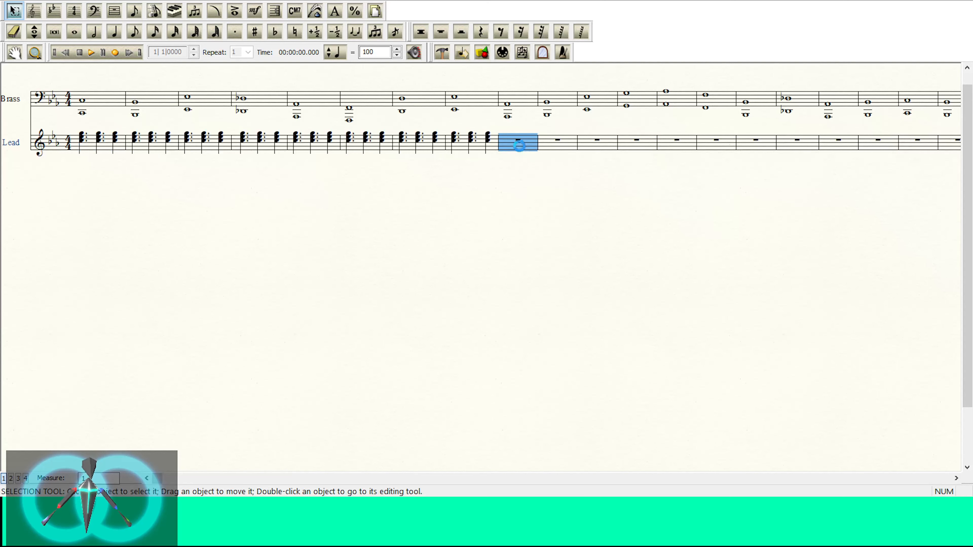
pyautogui.hotkey('ctrl', 'v')
# Step: Copy the Synth Lead chords of measures 1 to 16 into the sixteen measures starting at measure 17
pyautogui.keyDown('shift'); pyautogui.click(82, 151); pyautogui.keyUp('shift')
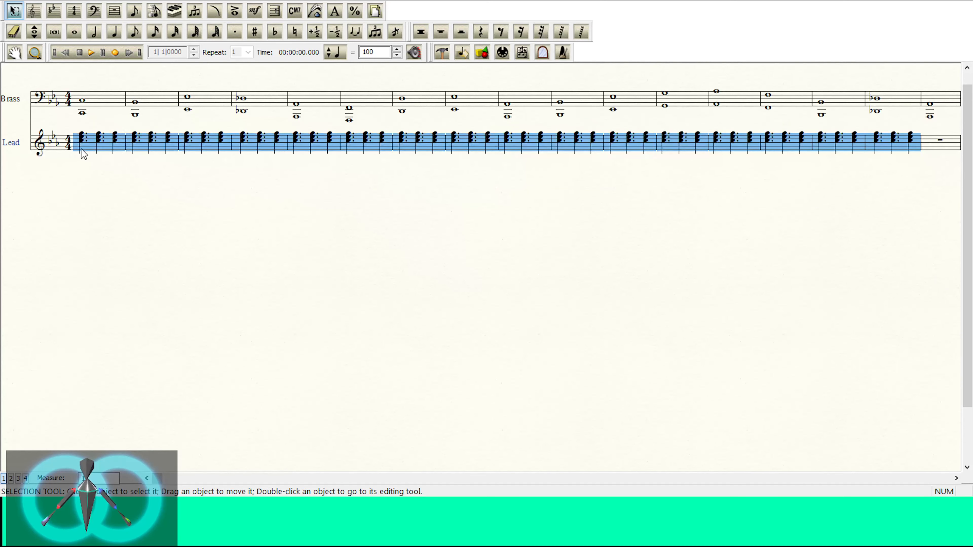
pyautogui.click(931, 145)
pyautogui.hotkey('ctrl', 'v')
pyautogui.hotkey('ctrl', '-')
pyautogui.hotkey('ctrl', '-')
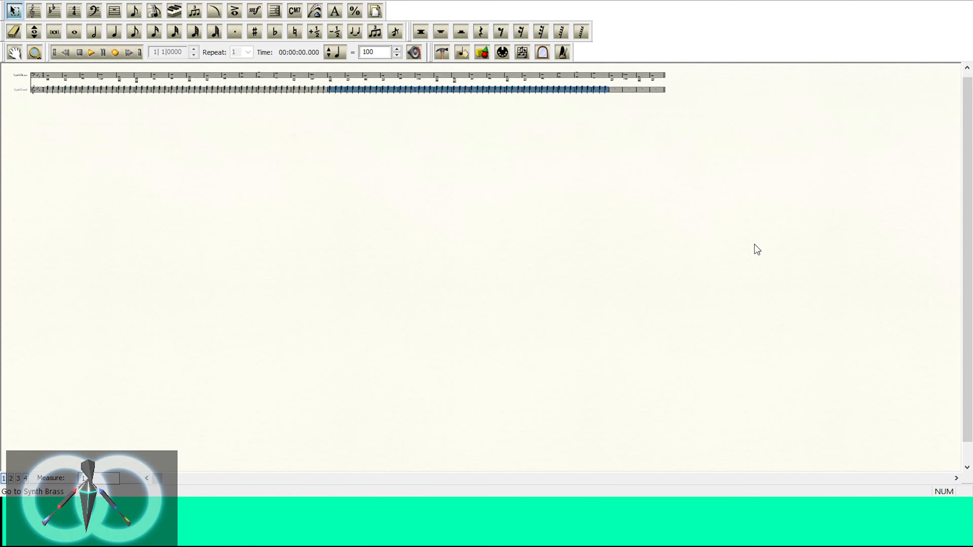
pyautogui.hotkey('ctrl', '+')
pyautogui.hotkey('ctrl', '+')
pyautogui.hotkey('ctrl', '+')
pyautogui.hotkey('ctrl', '+')
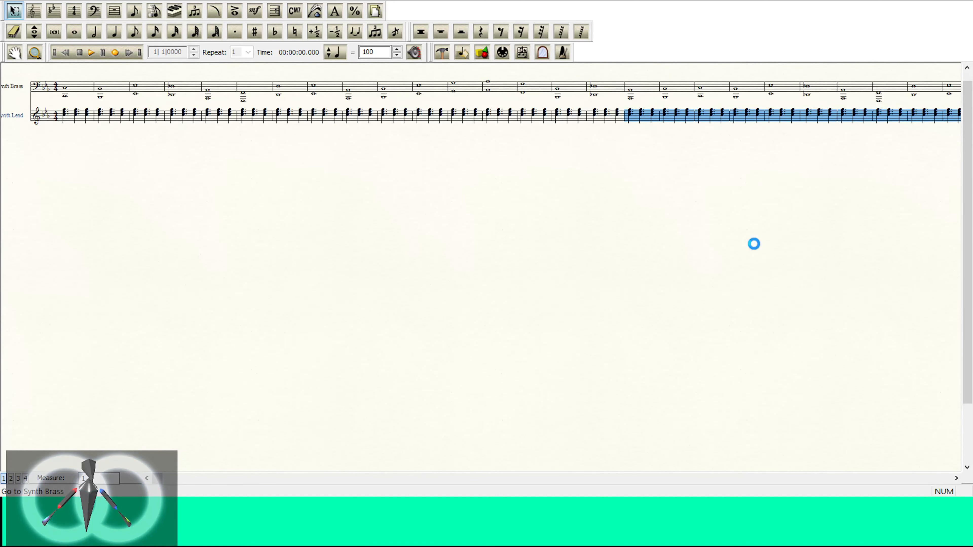
# Step: Clear the pasted Synth Lead chords from measure 17 onward and deselect the measures
pyautogui.click(956, 478)
pyautogui.click(956, 478)
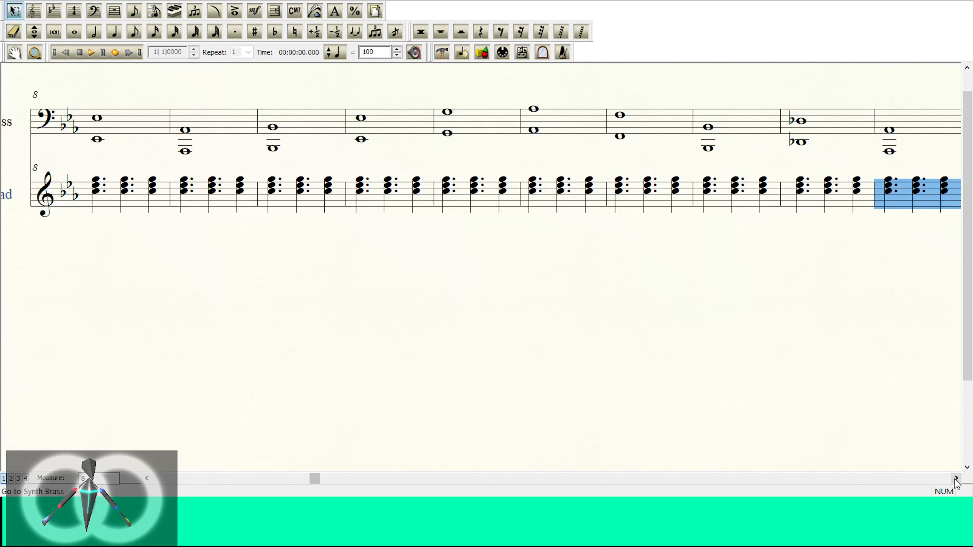
pyautogui.moveTo(955, 479); pyautogui.dragTo(955, 478)
pyautogui.press('Delete')
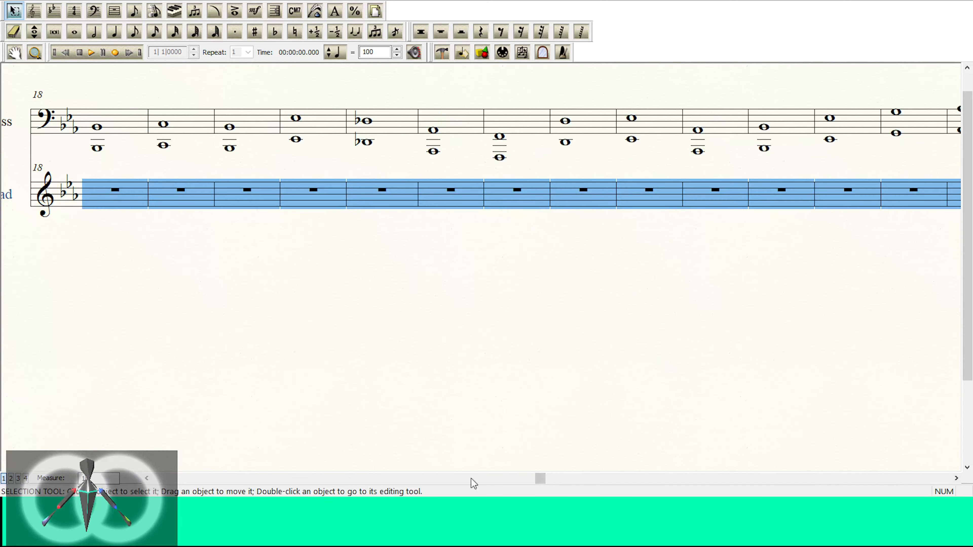
pyautogui.press('Escape')
# Step: Add an f dynamic beside the first Synth Brass note and an mp dynamic just below the first Synth Lead chord
pyautogui.moveTo(151, 481); pyautogui.dragTo(151, 482)
pyautogui.moveTo(300, 226); pyautogui.dragTo(389, 241)
pyautogui.click(254, 10)
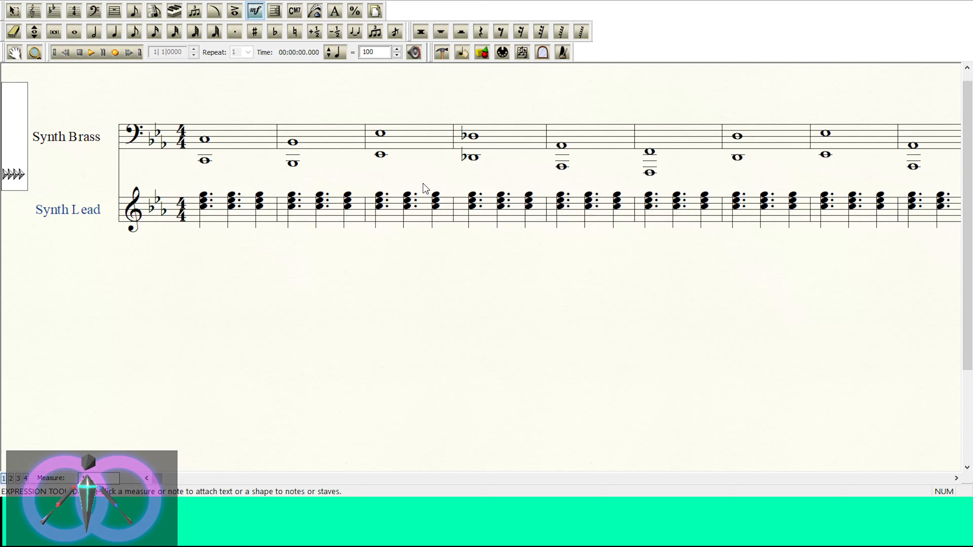
pyautogui.doubleClick(615, 155)
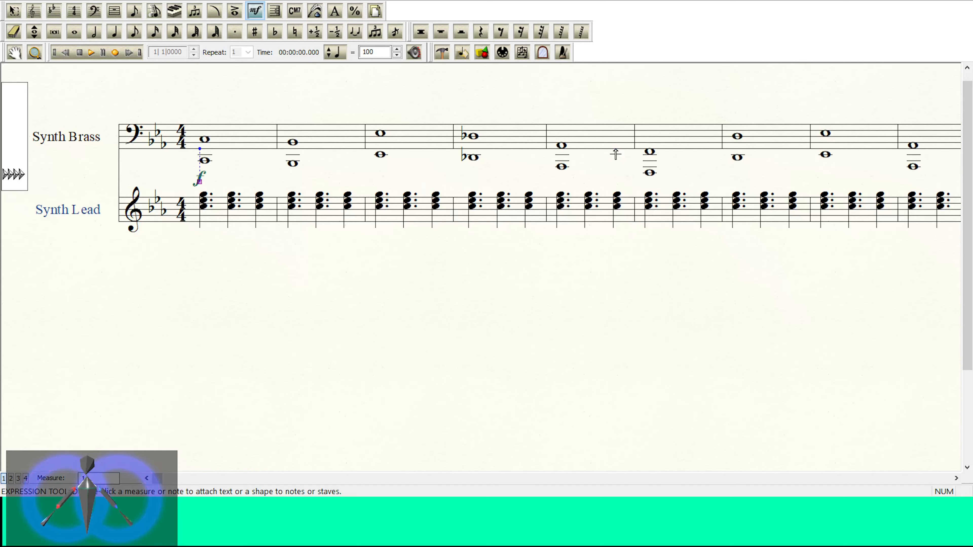
pyautogui.moveTo(199, 180); pyautogui.dragTo(194, 165)
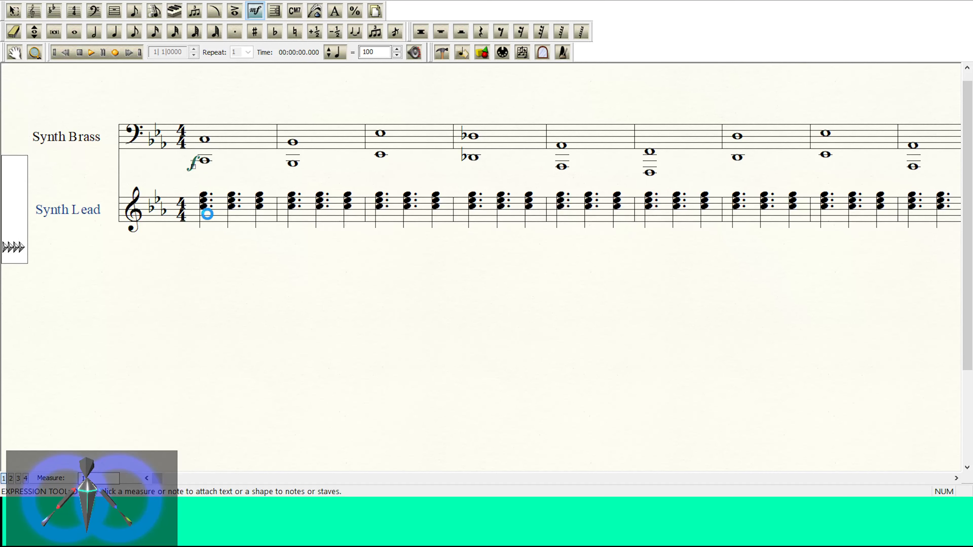
pyautogui.doubleClick(494, 201)
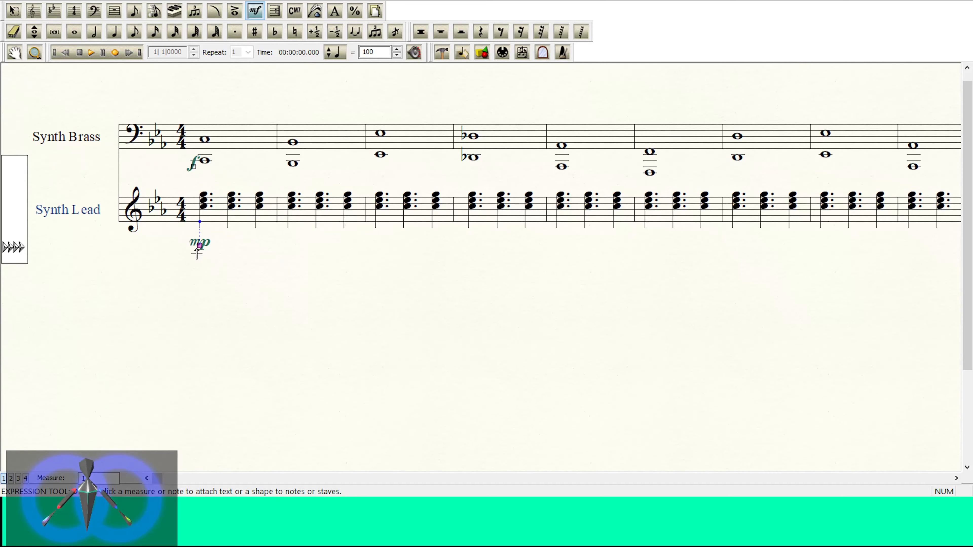
pyautogui.moveTo(198, 248); pyautogui.dragTo(196, 242)
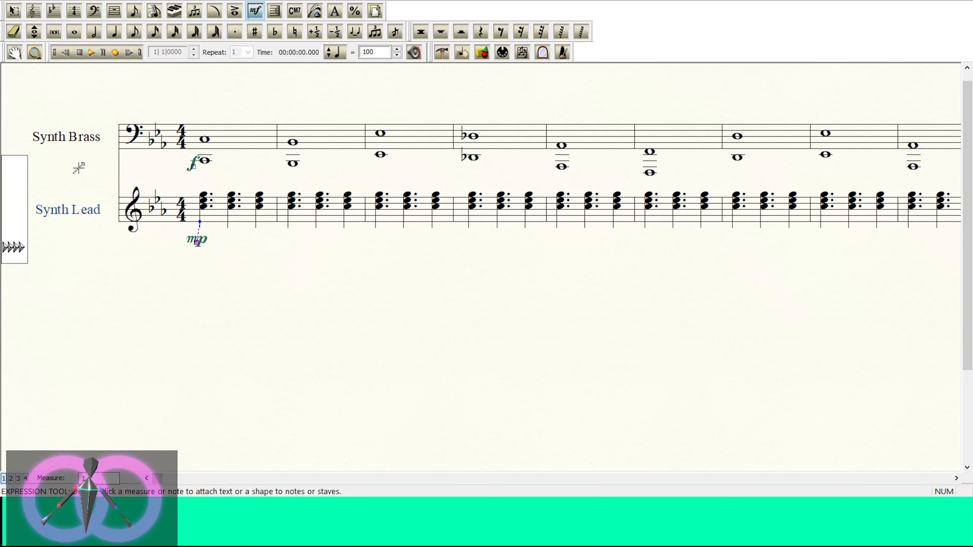
# Step: Play back the first few measures to hear the brass and lead balance with the dynamics
pyautogui.moveTo(82, 151); pyautogui.dragTo(89, 150)
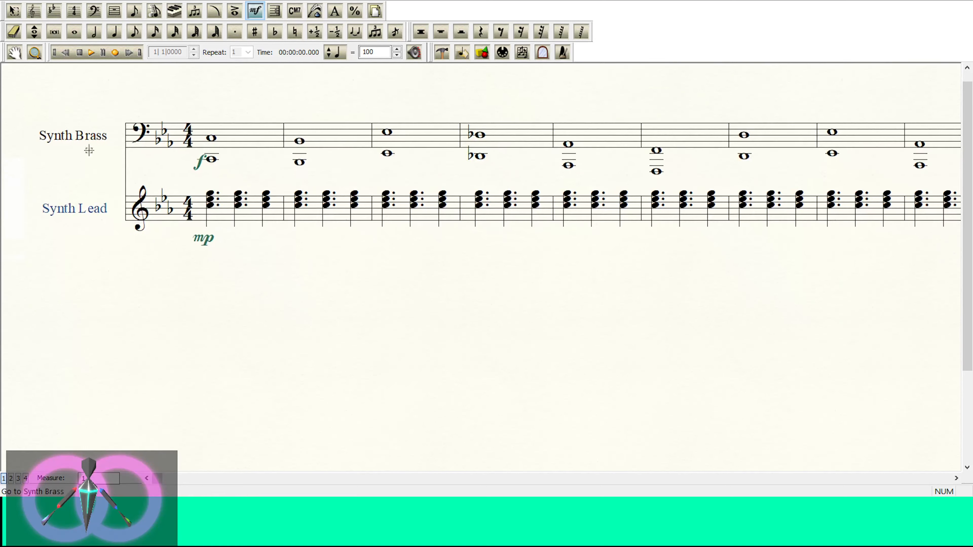
pyautogui.click(90, 52)
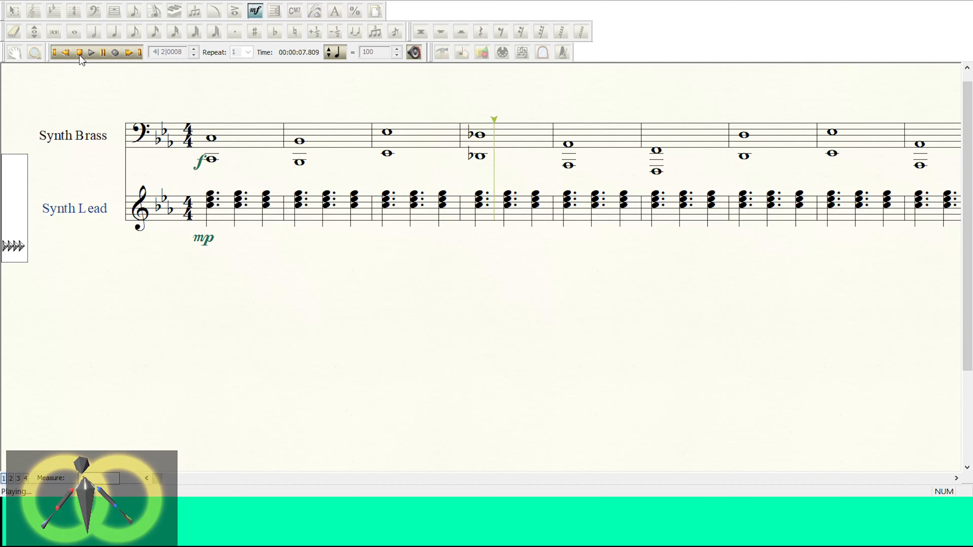
pyautogui.click(79, 53)
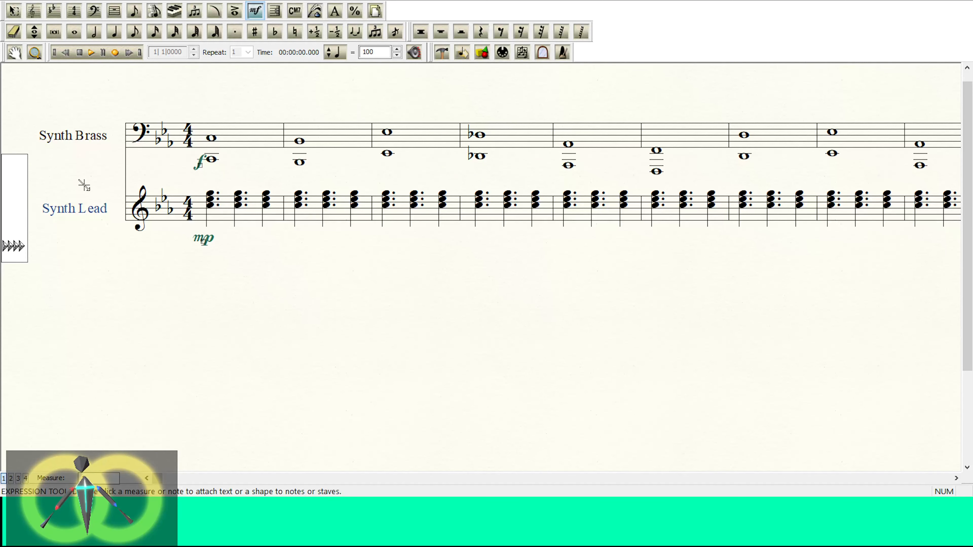
pyautogui.doubleClick(158, 90)
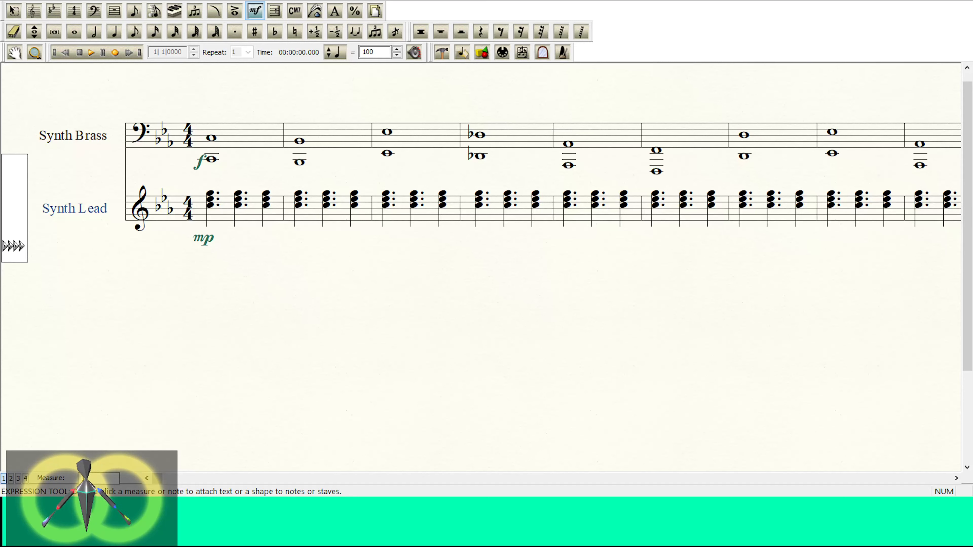
pyautogui.press('Escape')
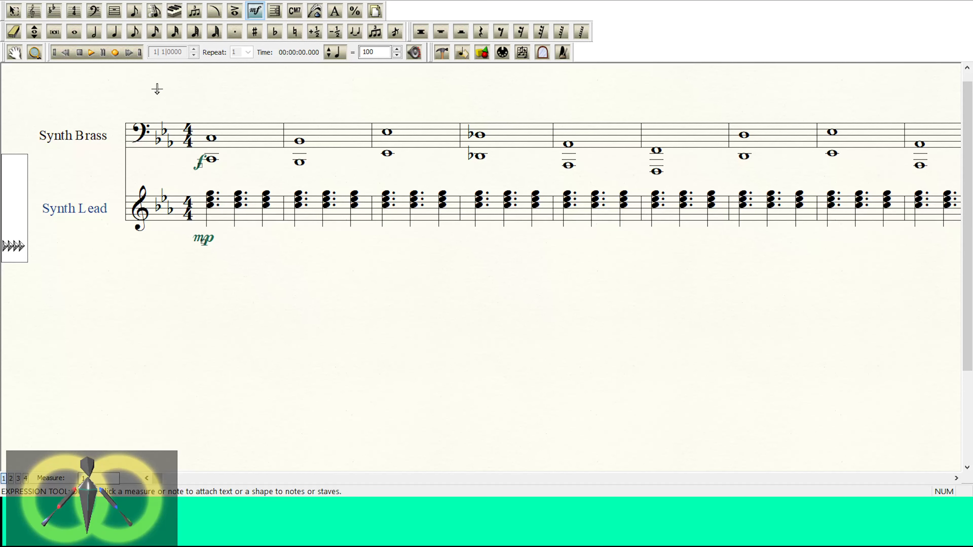
# Step: Select the whole Synth Lead staff and display the score in Studio View with mixer controls beside the staves
pyautogui.click(40, 17)
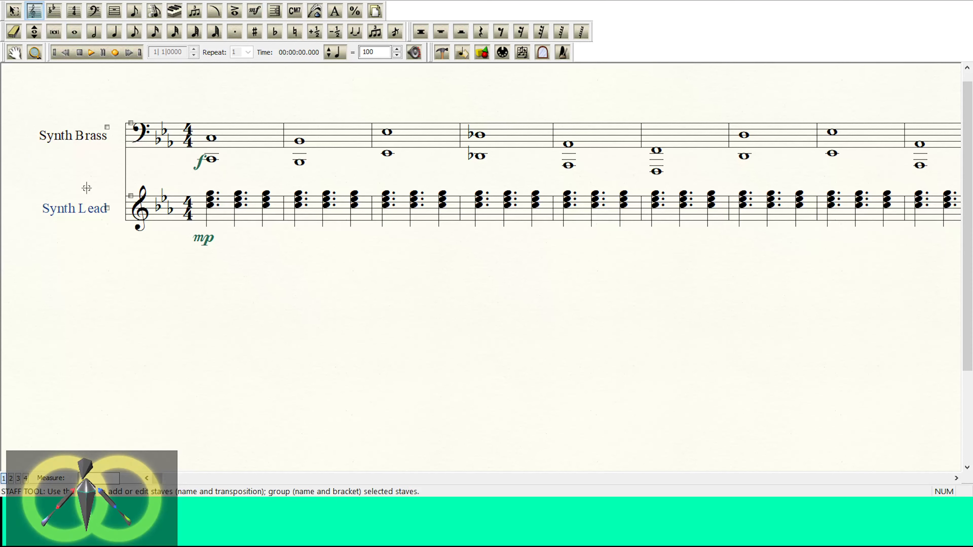
pyautogui.click(34, 212)
pyautogui.click(17, 12)
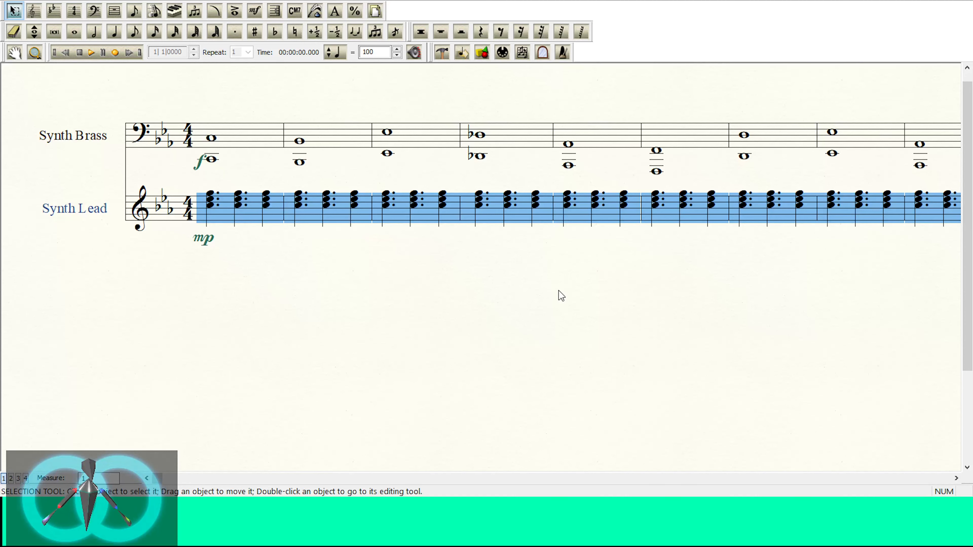
pyautogui.hotkey('ctrl', 'z')
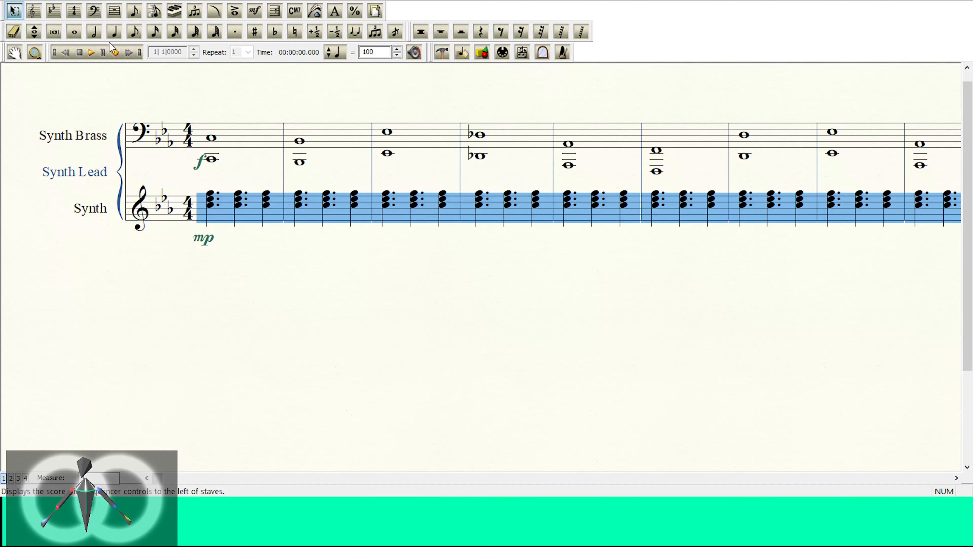
pyautogui.click(152, 99)
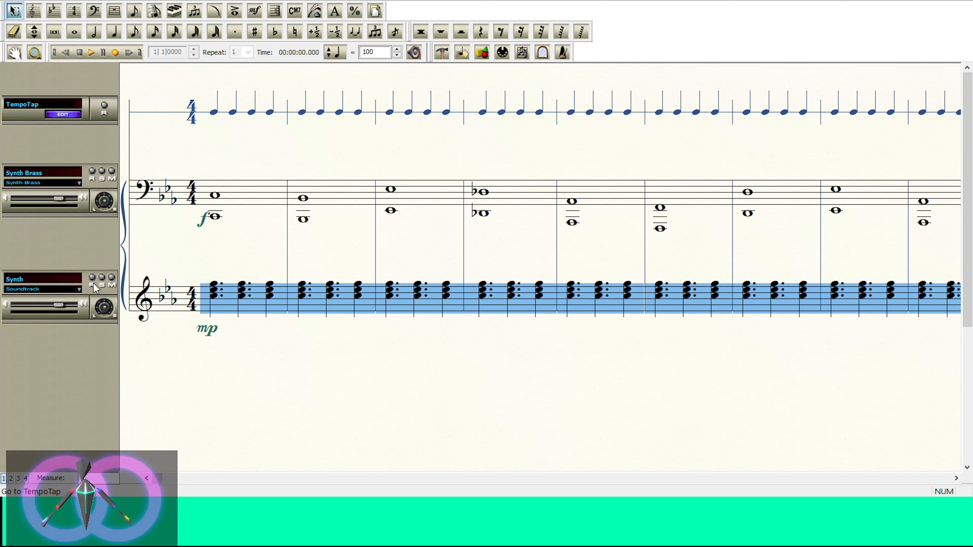
# Step: Solo the Synth staff, play back its chords alone, and turn the solo off again
pyautogui.click(101, 279)
pyautogui.click(91, 53)
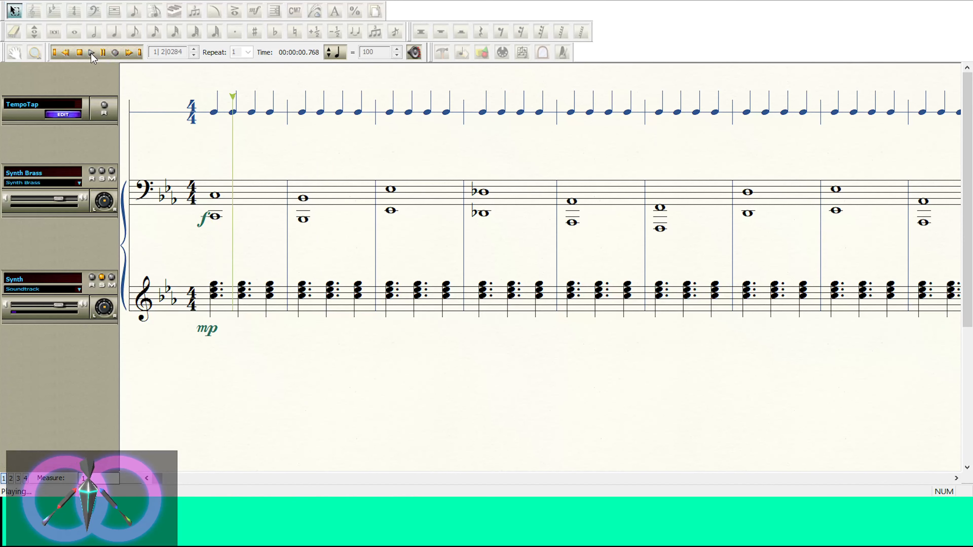
pyautogui.click(80, 53)
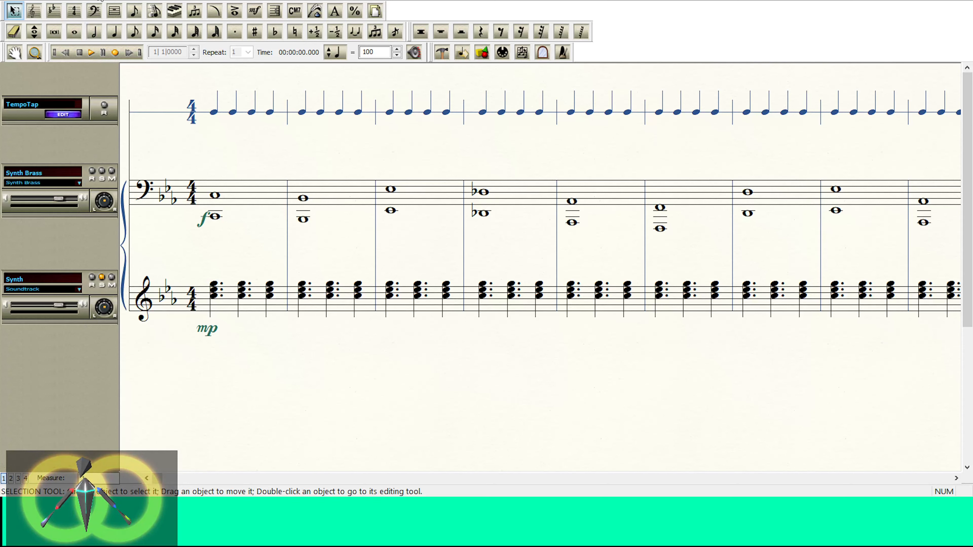
pyautogui.click(102, 277)
# Step: Return to Scroll View, change the whole Synth staff's instrument to Sound FX, and delete the Synth Lead group name
pyautogui.click(114, 11)
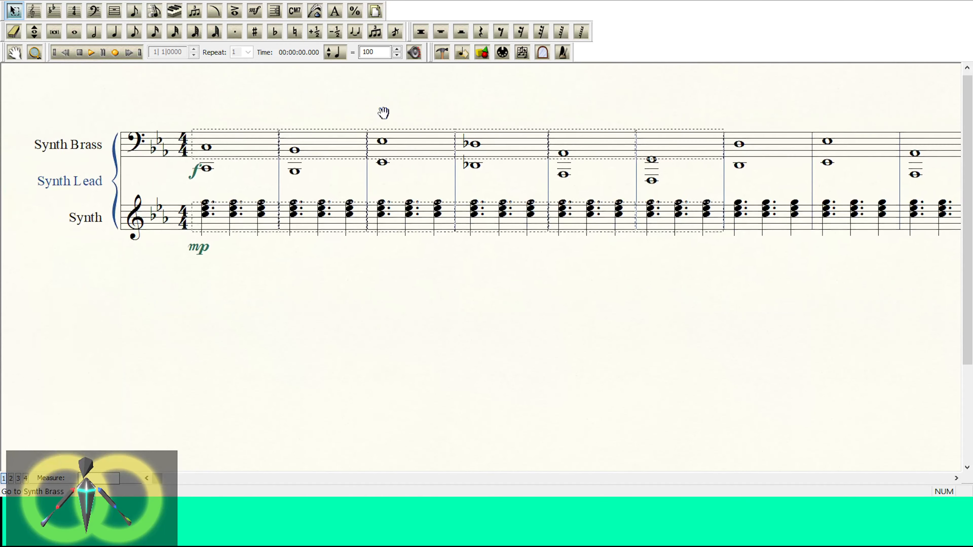
pyautogui.click(14, 224)
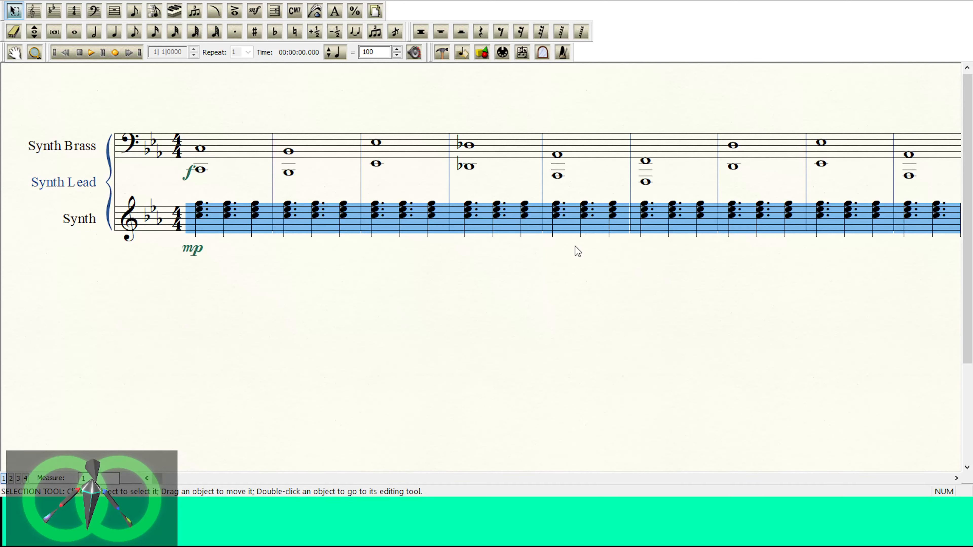
pyautogui.click(45, 185)
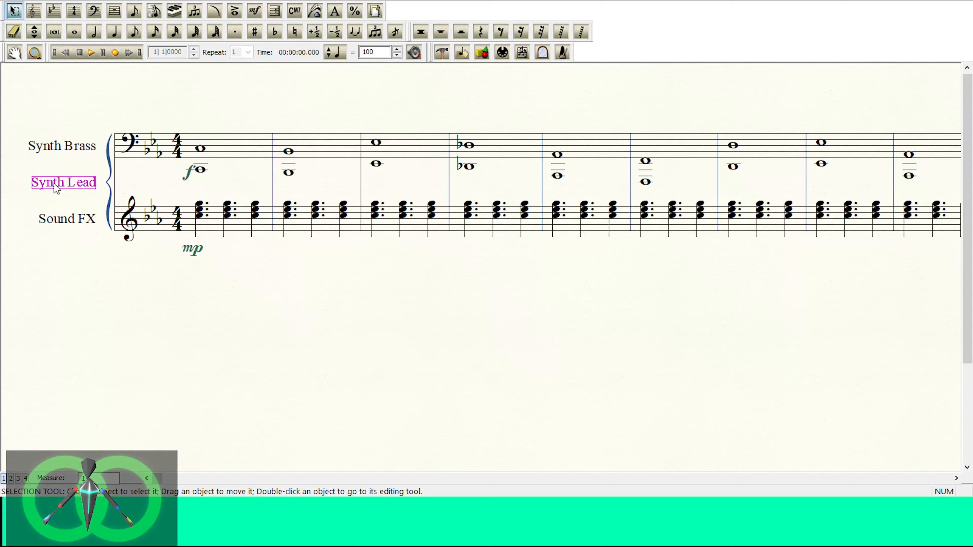
pyautogui.press('Delete')
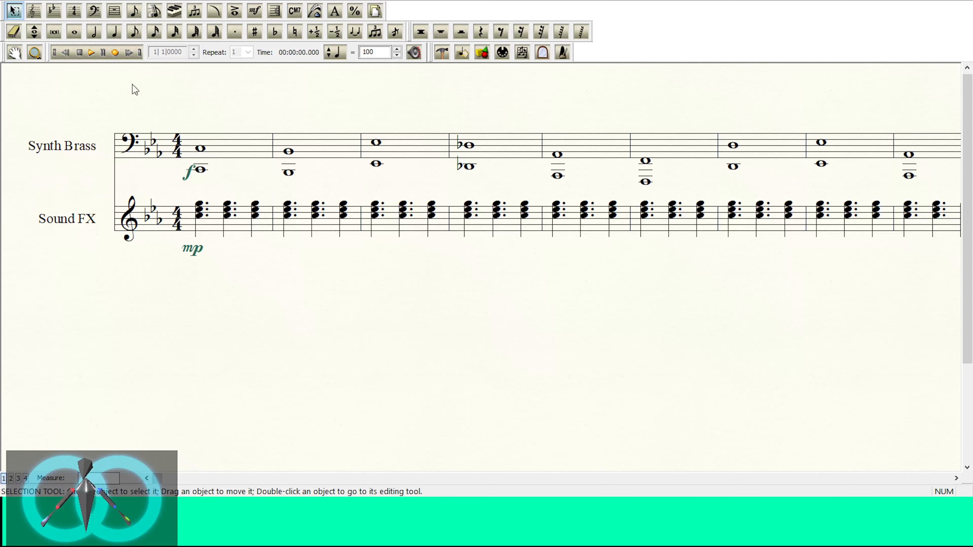
# Step: Play back the opening several times to judge the Sound FX staff against the brass, and check its instrument settings in Studio View
pyautogui.click(92, 53)
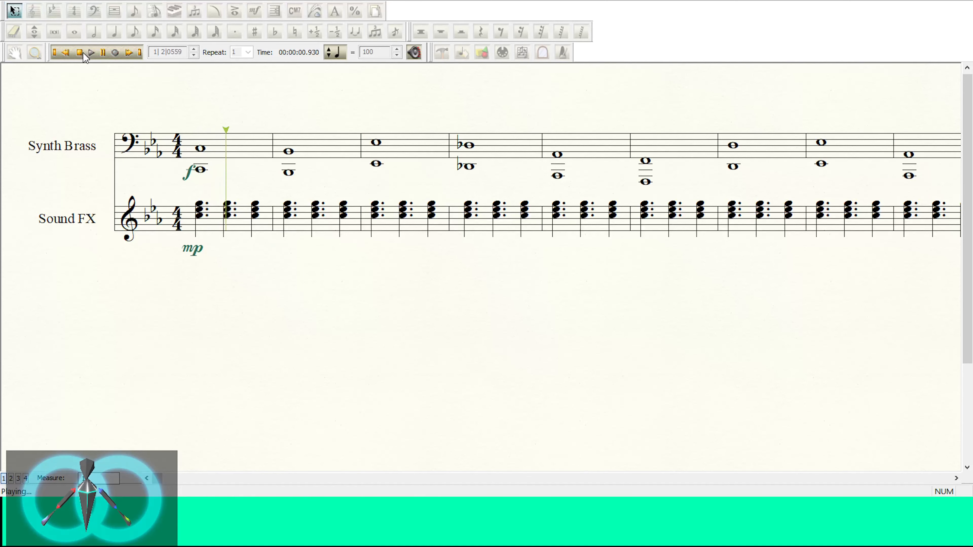
pyautogui.click(81, 53)
pyautogui.click(13, 221)
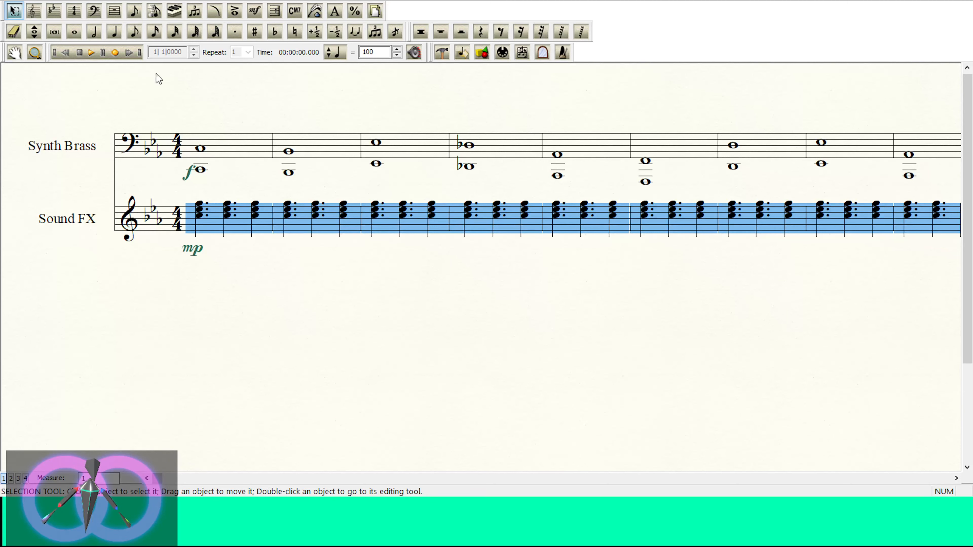
pyautogui.click(91, 53)
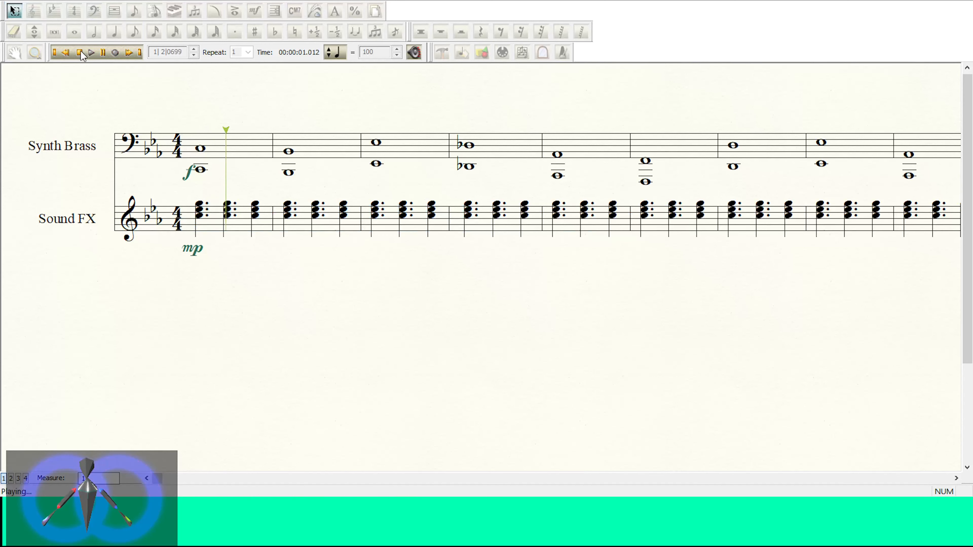
pyautogui.click(80, 52)
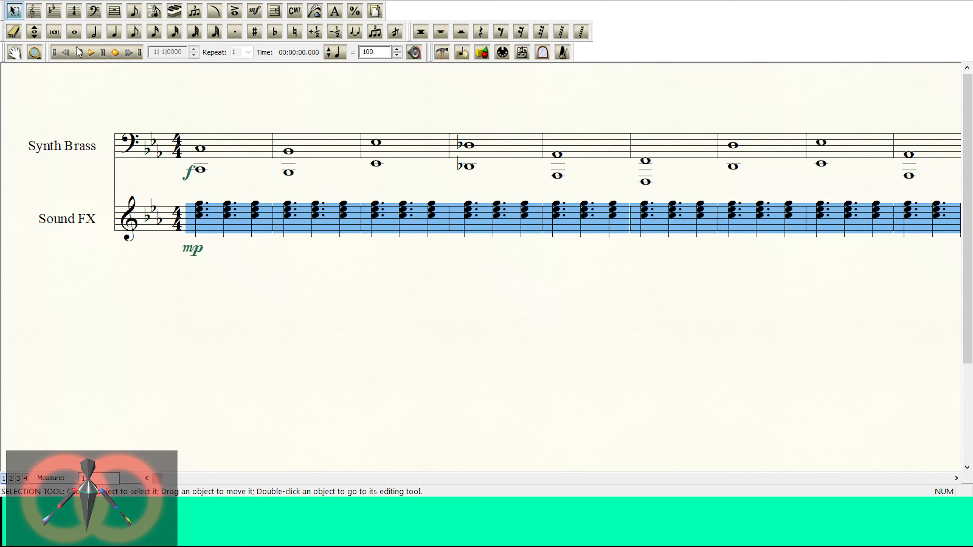
pyautogui.click(91, 53)
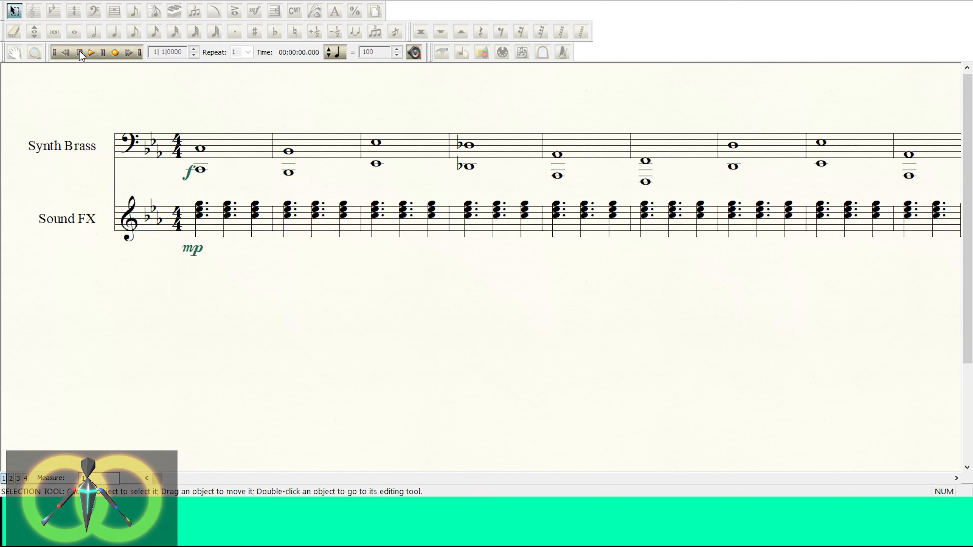
pyautogui.click(80, 53)
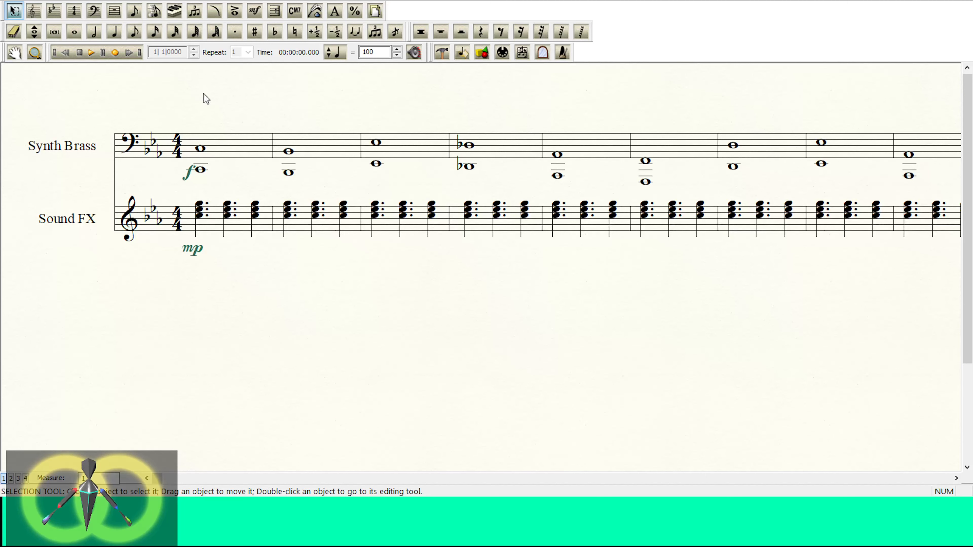
pyautogui.click(92, 53)
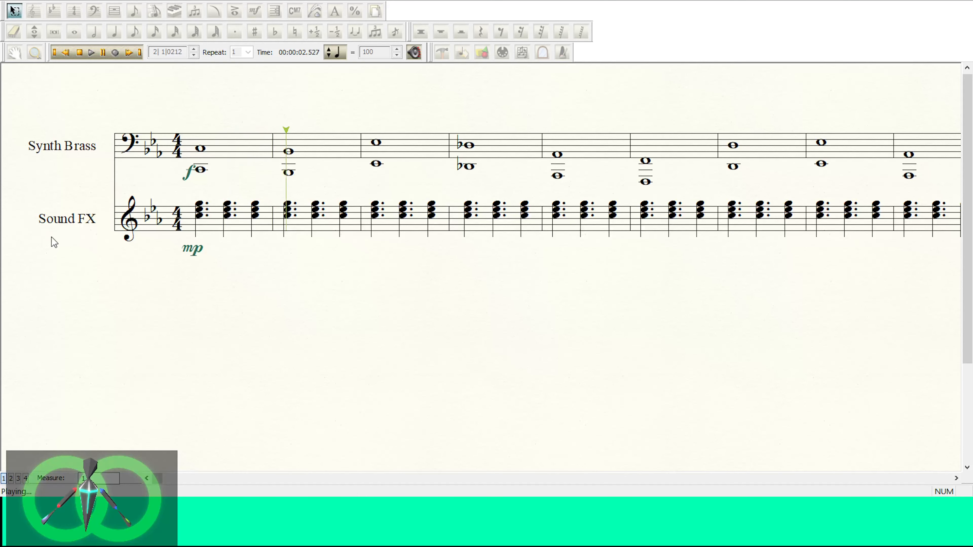
pyautogui.click(81, 51)
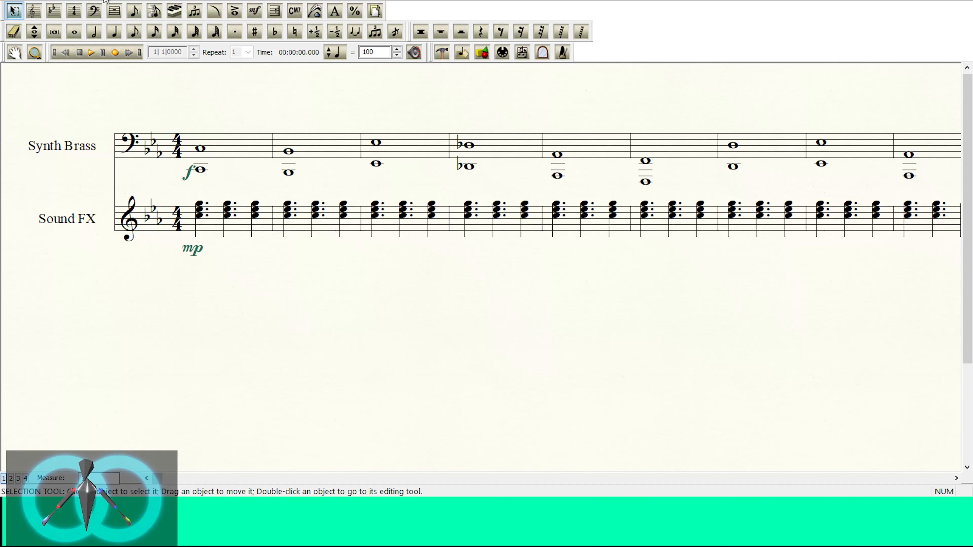
pyautogui.click(36, 229)
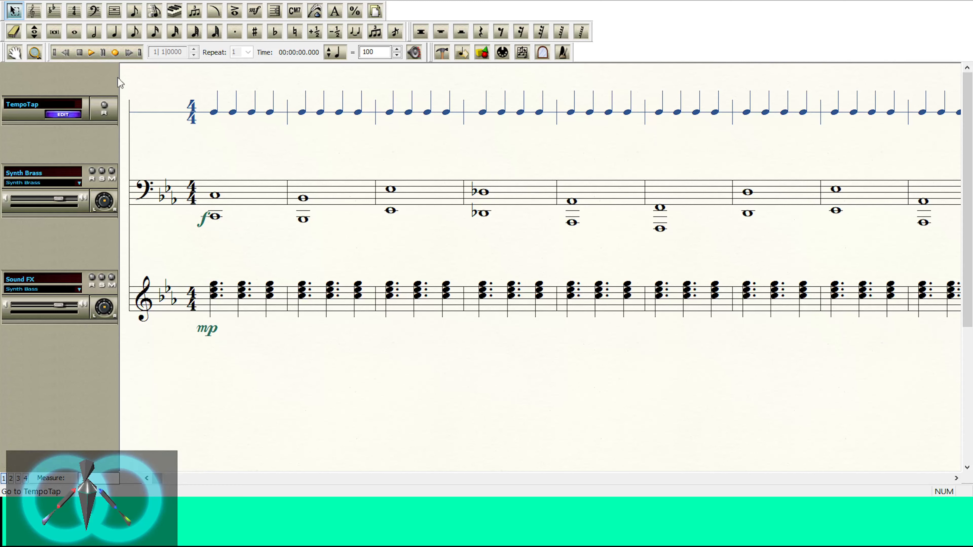
pyautogui.click(100, 5)
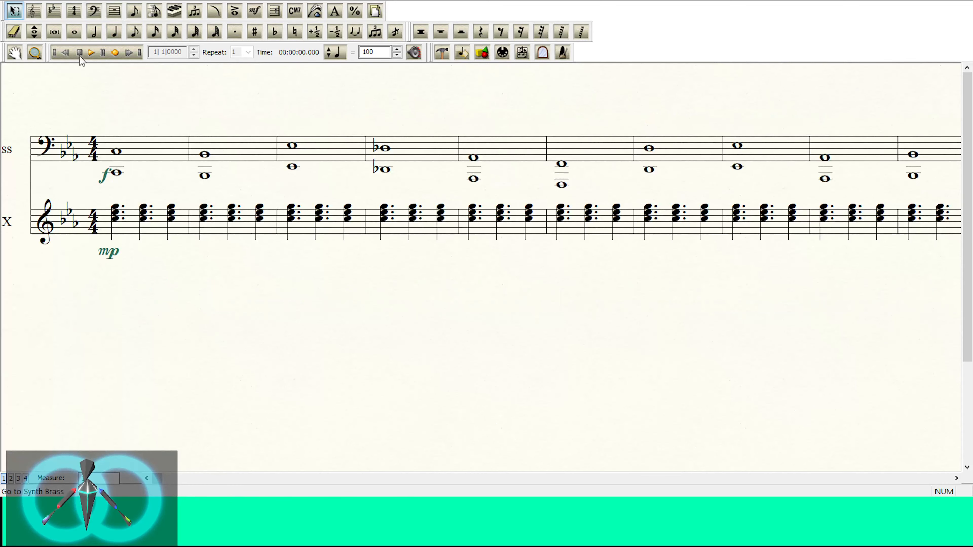
# Step: Replace the mp dynamic below the first Sound FX chord with p and play back the opening measures
pyautogui.click(254, 10)
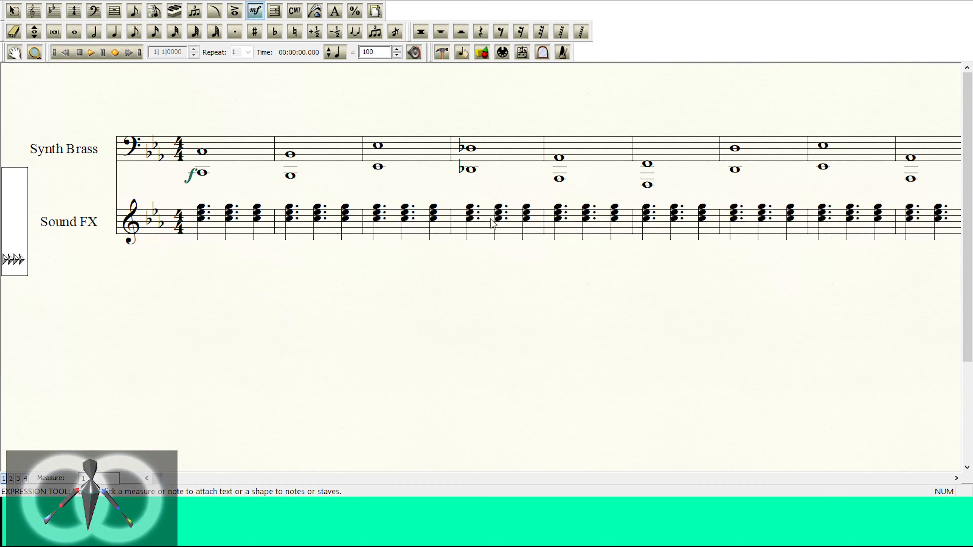
pyautogui.click(196, 256)
pyautogui.moveTo(197, 257); pyautogui.dragTo(183, 257)
pyautogui.click(92, 52)
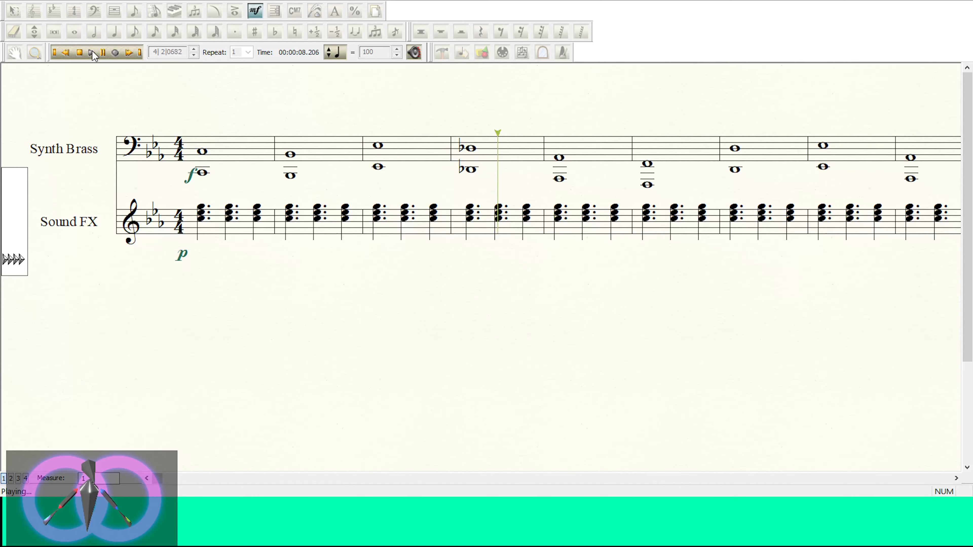
pyautogui.click(80, 52)
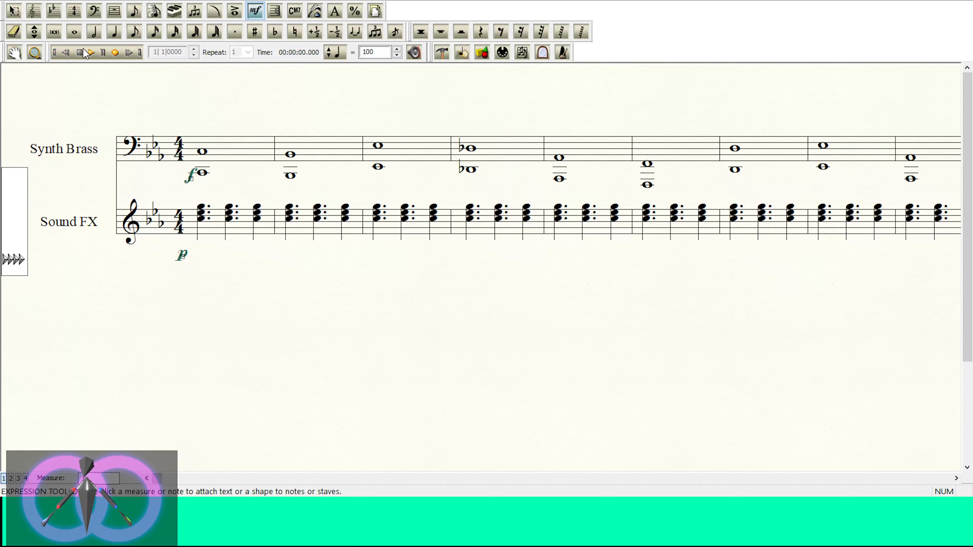
# Step: Turn the second Sound FX chord of measure 1 into a plain quarter-note chord without a dot
pyautogui.click(14, 10)
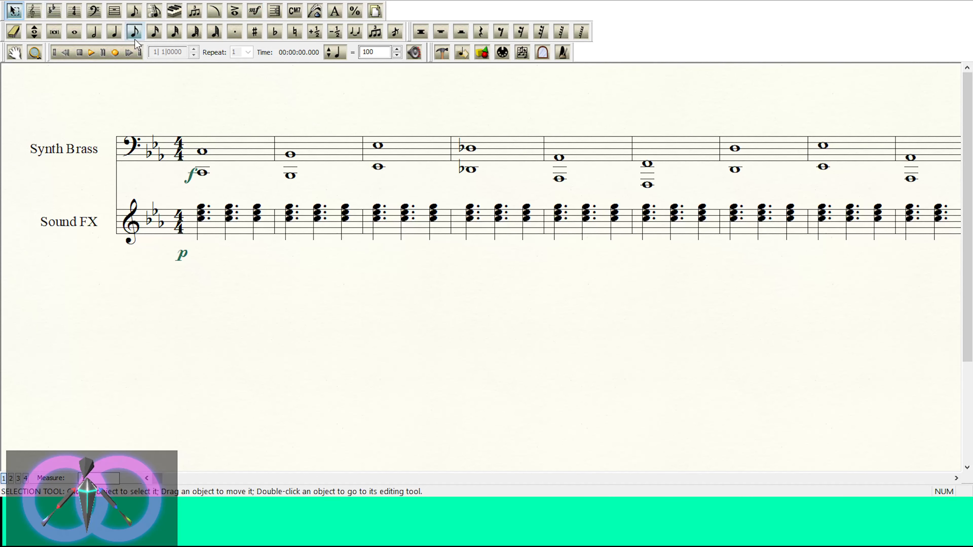
pyautogui.click(115, 32)
pyautogui.keyDown('ctrl'); pyautogui.click(201, 209); pyautogui.keyUp('ctrl')
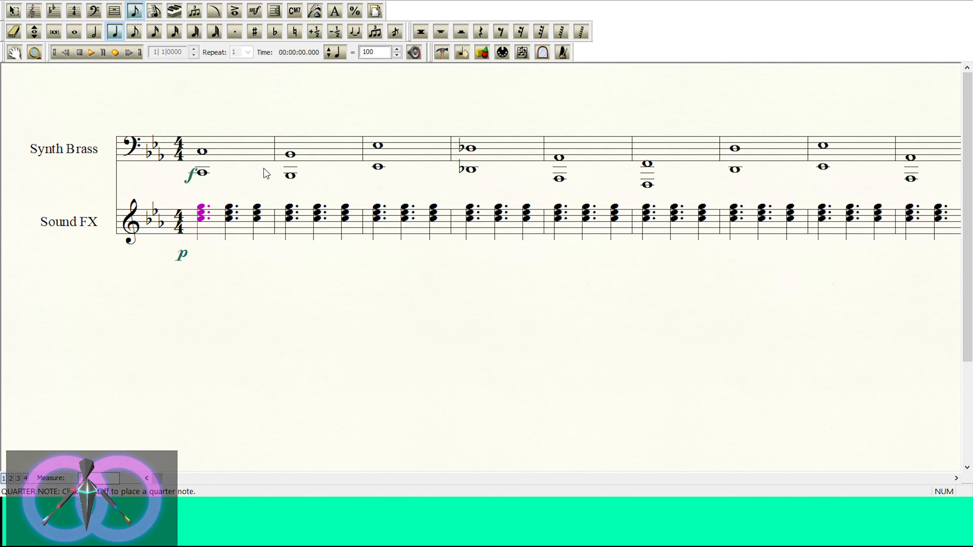
pyautogui.press('Right')
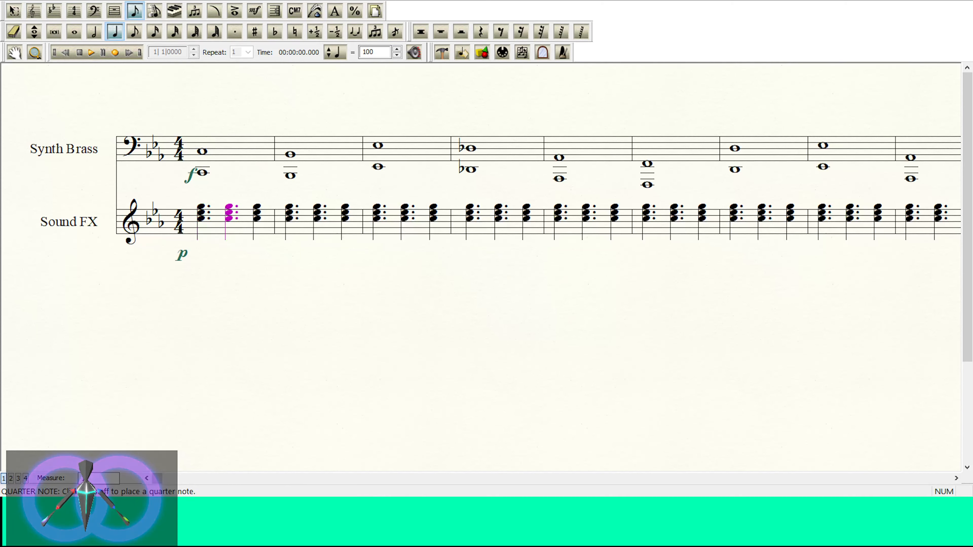
pyautogui.click(236, 33)
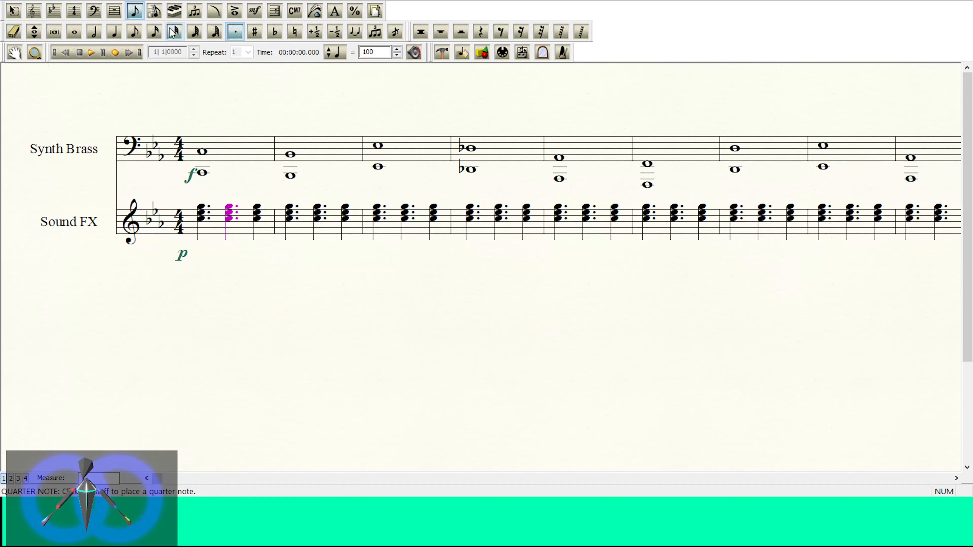
pyautogui.click(114, 31)
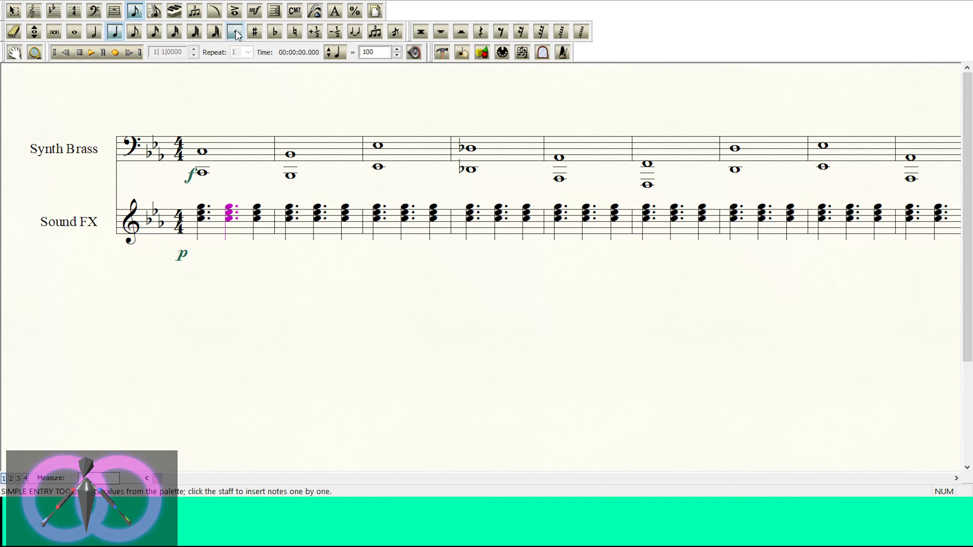
pyautogui.press('Delete')
pyautogui.press('Right')
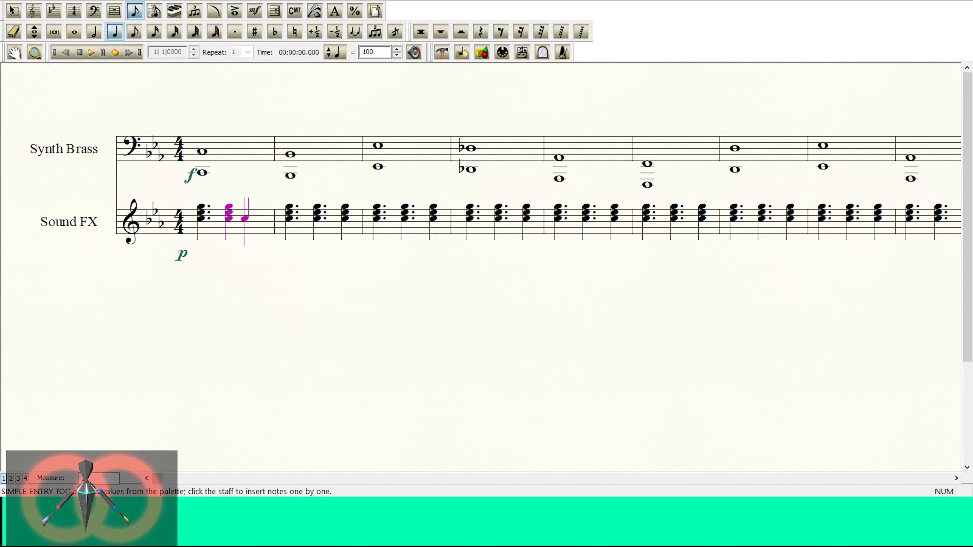
# Step: Rebuild the third Sound FX chord of measure 1 as a dotted quarter-note chord with all three notes
pyautogui.press('Return')
pyautogui.press('.')
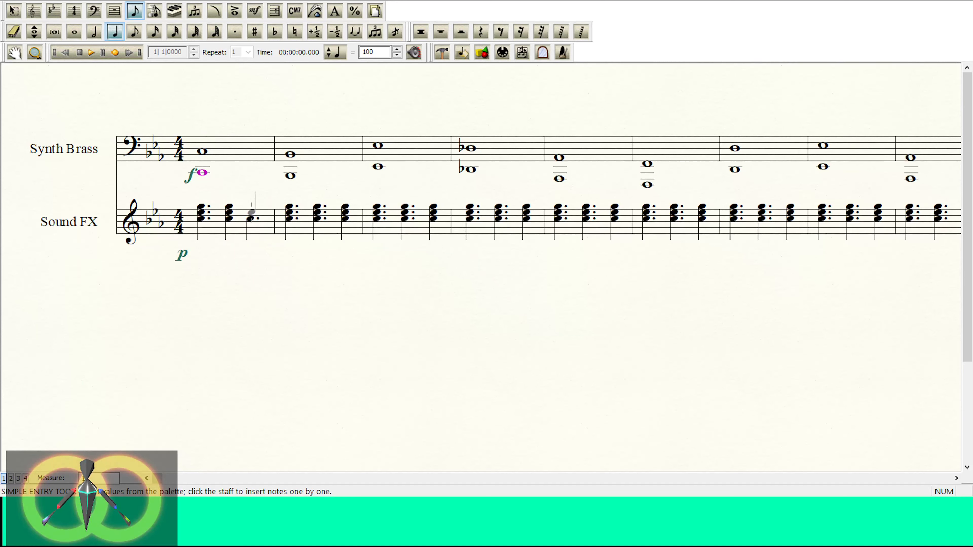
pyautogui.click(252, 212)
pyautogui.click(252, 207)
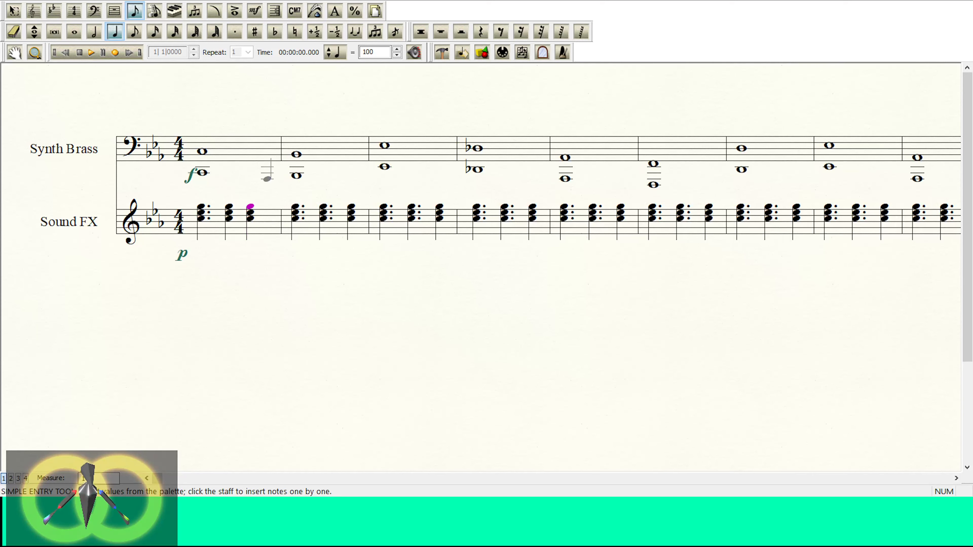
pyautogui.press('.')
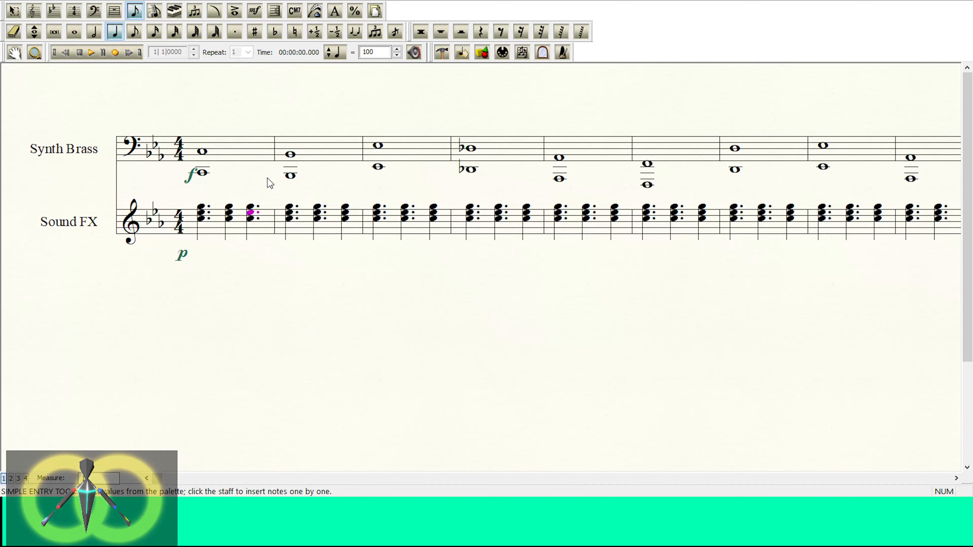
pyautogui.click(15, 10)
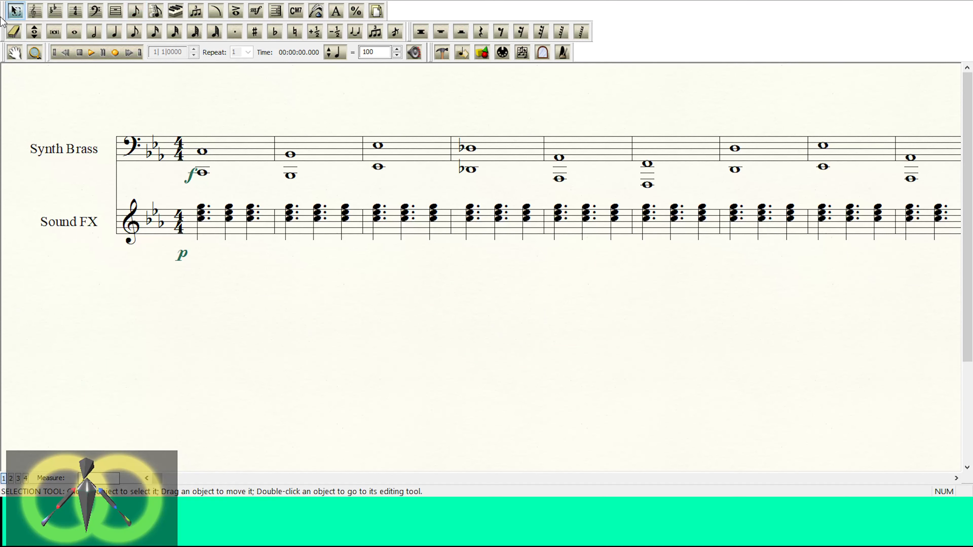
# Step: Copy measure 1 of the Sound FX staff onto measure 2 and delete the p dynamic pasted with it
pyautogui.click(226, 230)
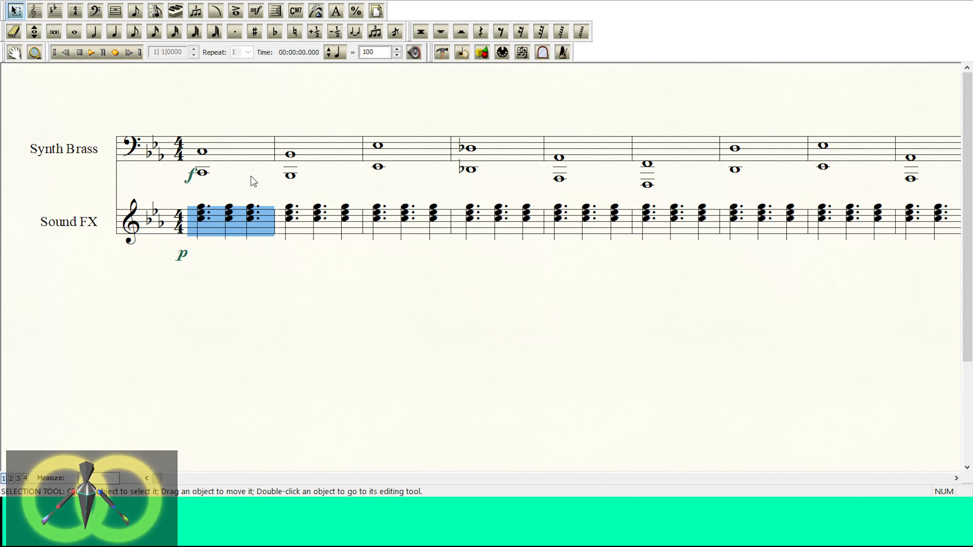
pyautogui.click(299, 212)
pyautogui.hotkey('ctrl', 'v')
pyautogui.click(290, 243)
pyautogui.click(290, 244)
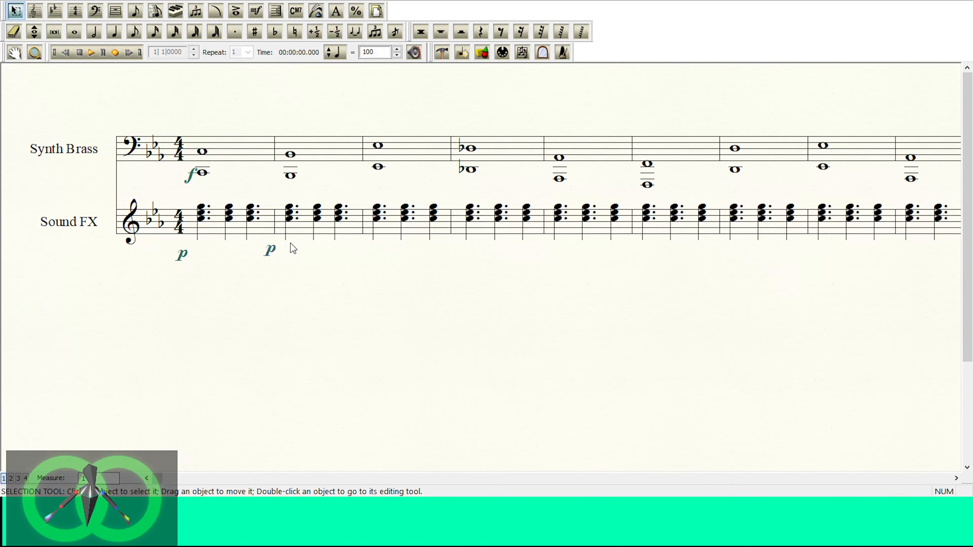
pyautogui.press('Delete')
# Step: Copy measures 1 and 2 of the Sound FX staff onto measures 3 and 4 and delete the duplicated p dynamic
pyautogui.click(300, 227)
pyautogui.keyDown('shift'); pyautogui.click(246, 225); pyautogui.keyUp('shift')
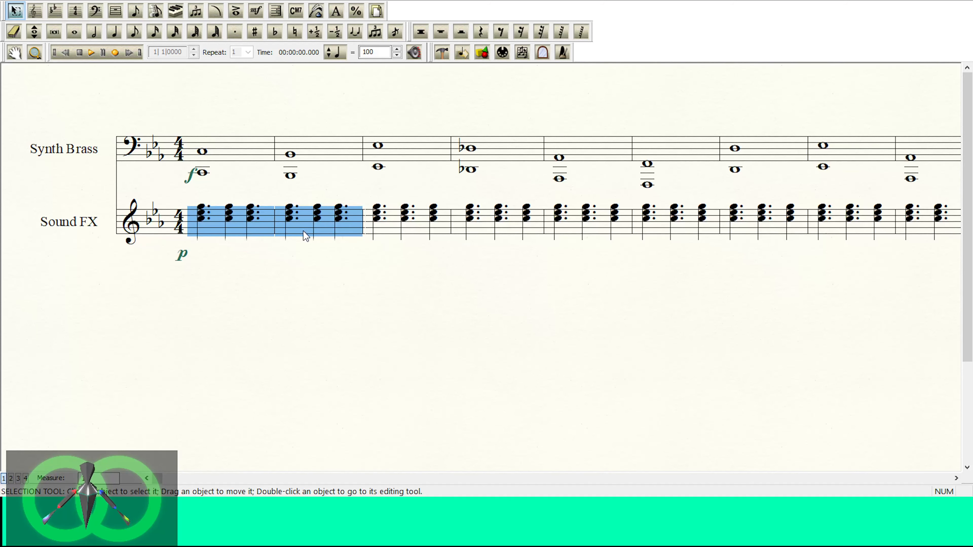
pyautogui.moveTo(303, 231); pyautogui.dragTo(383, 230)
pyautogui.click(363, 258)
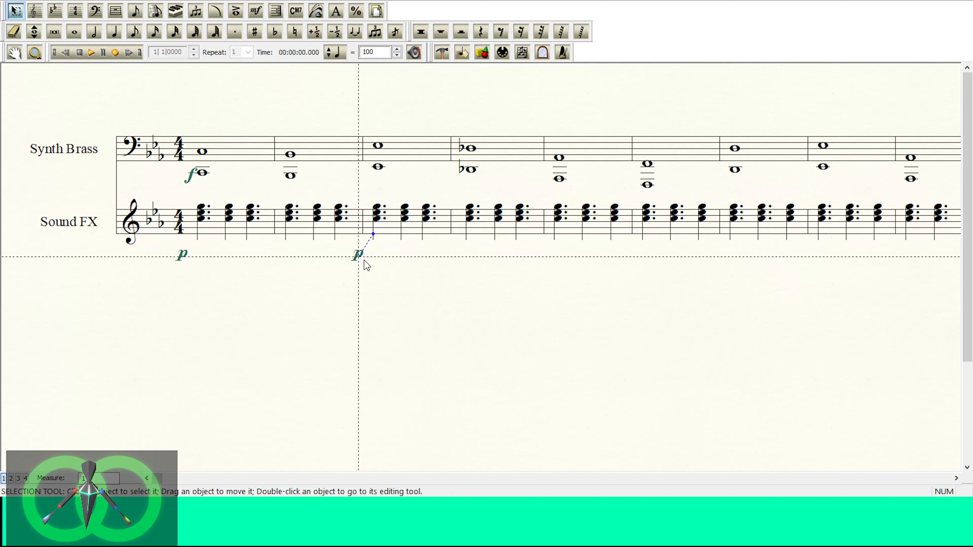
pyautogui.press('Delete')
# Step: Copy Sound FX measures 3 and 4 onto measures 5 and 6, and measures 3 to 6 onto measures 7 to 10
pyautogui.click(398, 232)
pyautogui.keyDown('shift'); pyautogui.click(476, 224); pyautogui.keyUp('shift')
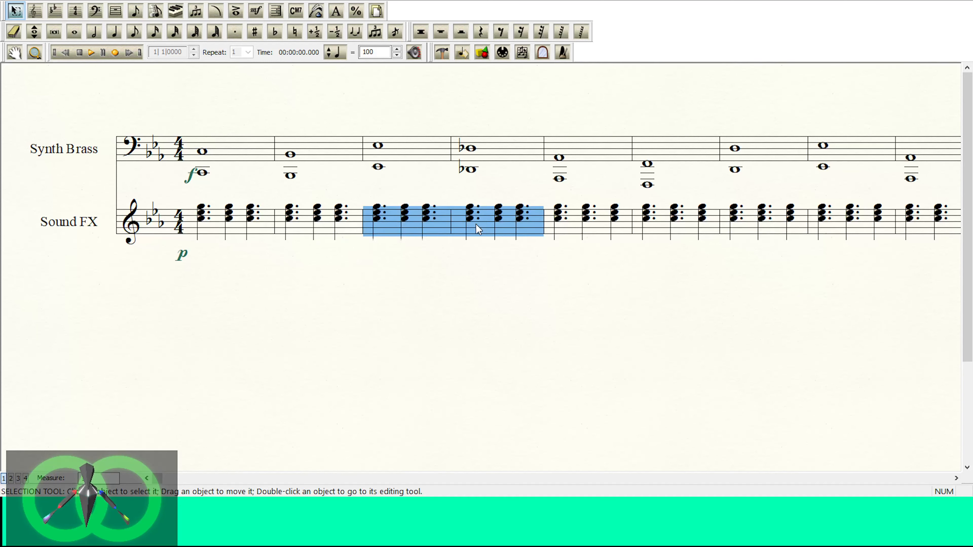
pyautogui.moveTo(476, 224); pyautogui.dragTo(596, 231)
pyautogui.keyDown('shift'); pyautogui.click(423, 232); pyautogui.keyUp('shift')
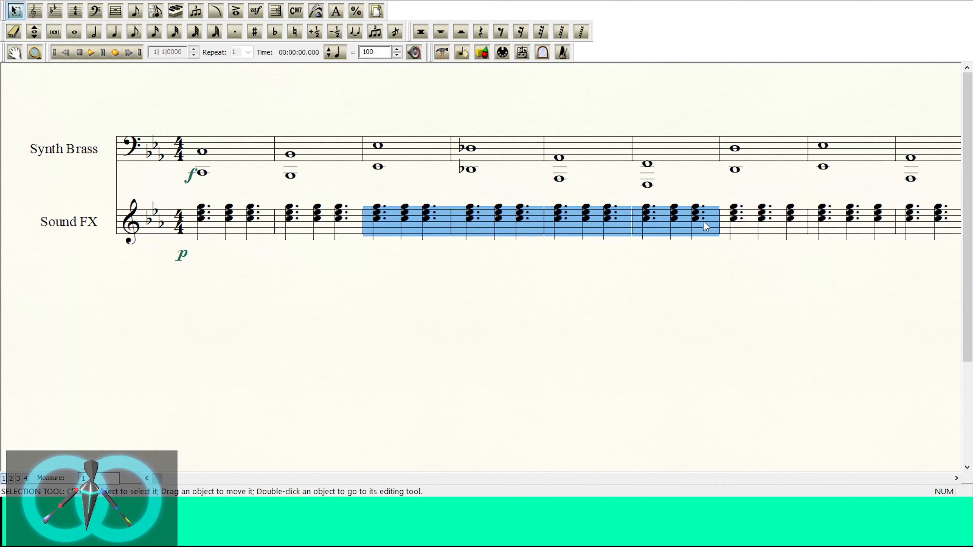
pyautogui.moveTo(706, 226); pyautogui.dragTo(734, 221)
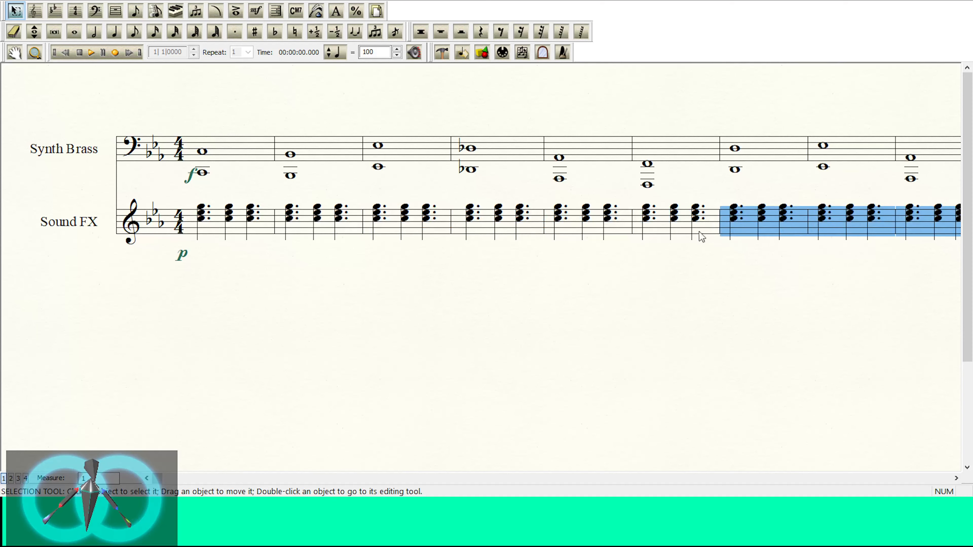
# Step: Copy measures 3 to 10 of the Sound FX staff onto measures 11 to 18 and play back the opening measures
pyautogui.keyDown('shift'); pyautogui.click(406, 228); pyautogui.keyUp('shift')
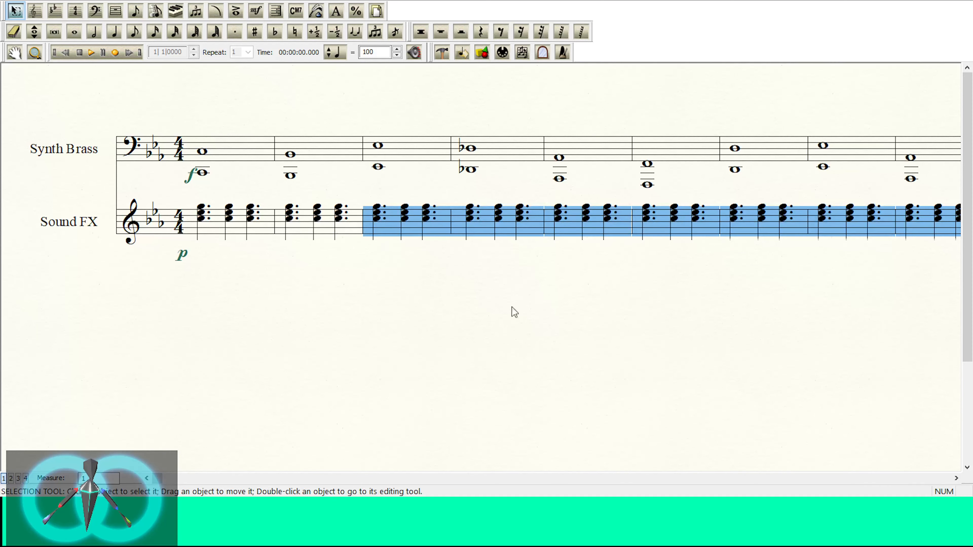
pyautogui.click(954, 479)
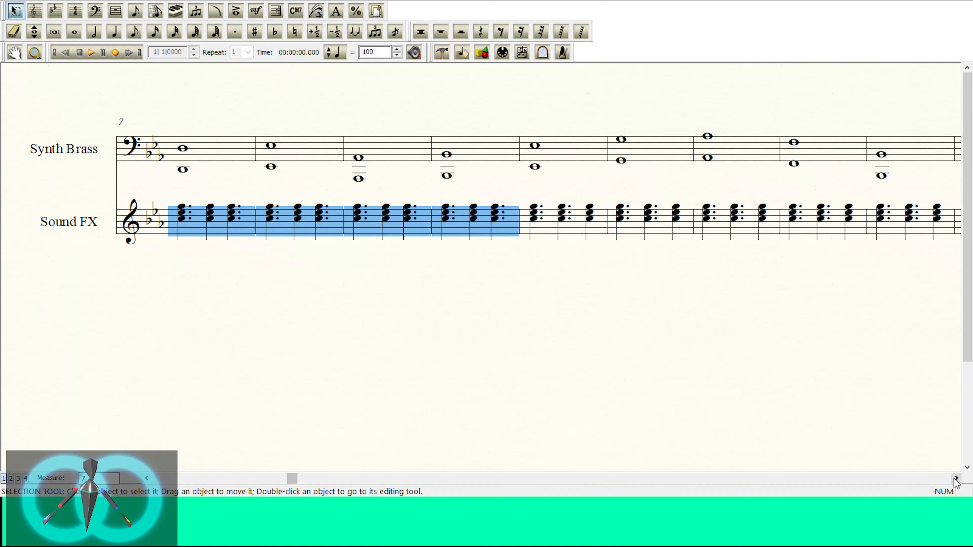
pyautogui.click(287, 222)
pyautogui.hotkey('ctrl', 'v')
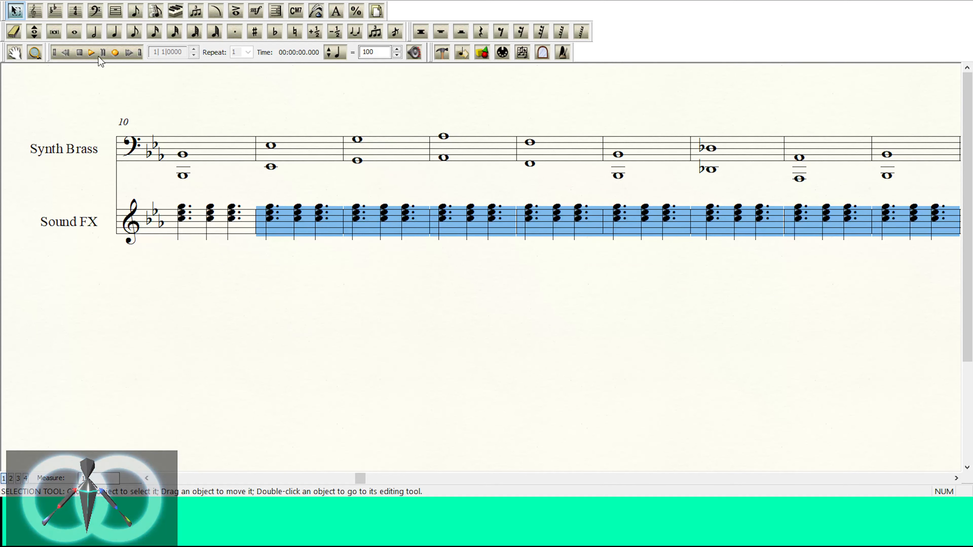
pyautogui.click(92, 53)
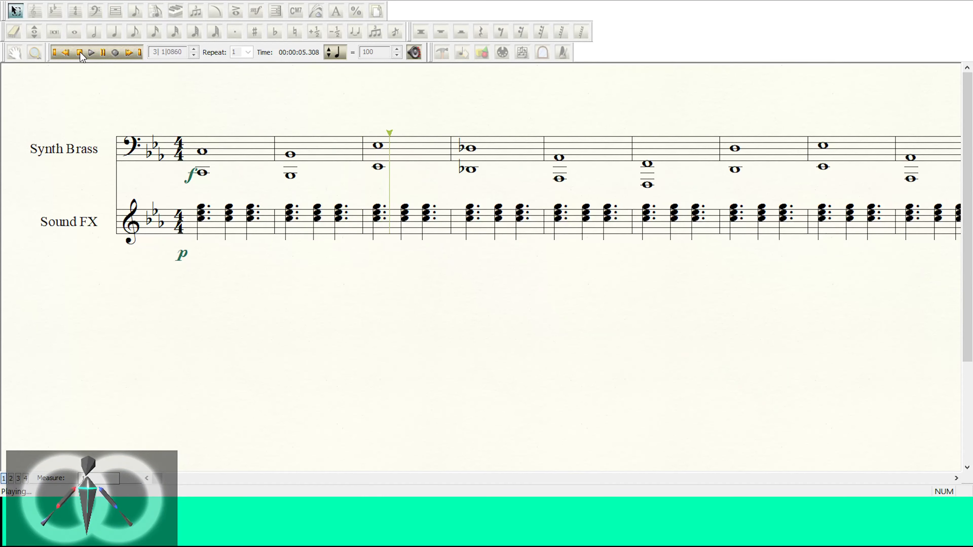
pyautogui.click(80, 53)
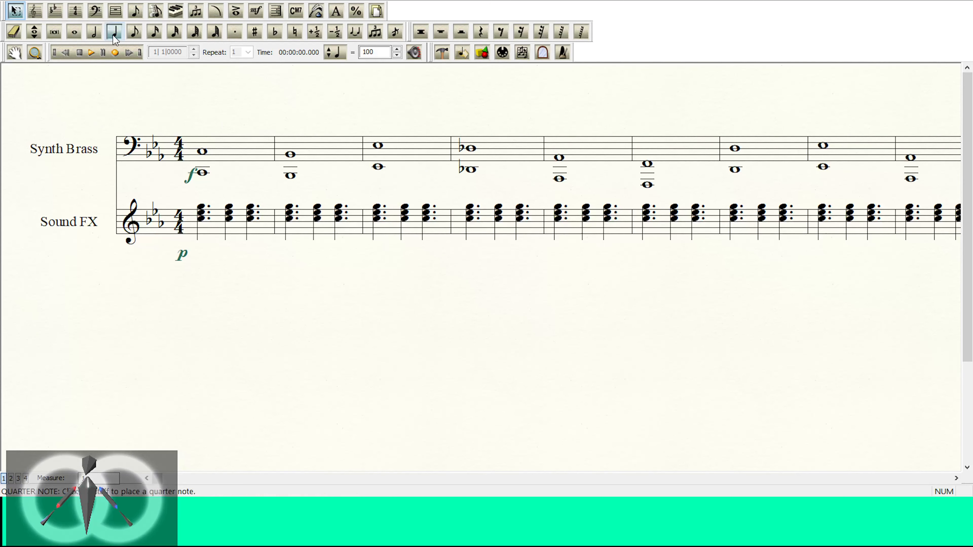
# Step: Turn the whole-note octave in measure 1 of the Synth Brass staff into a dotted half-note octave
pyautogui.click(74, 32)
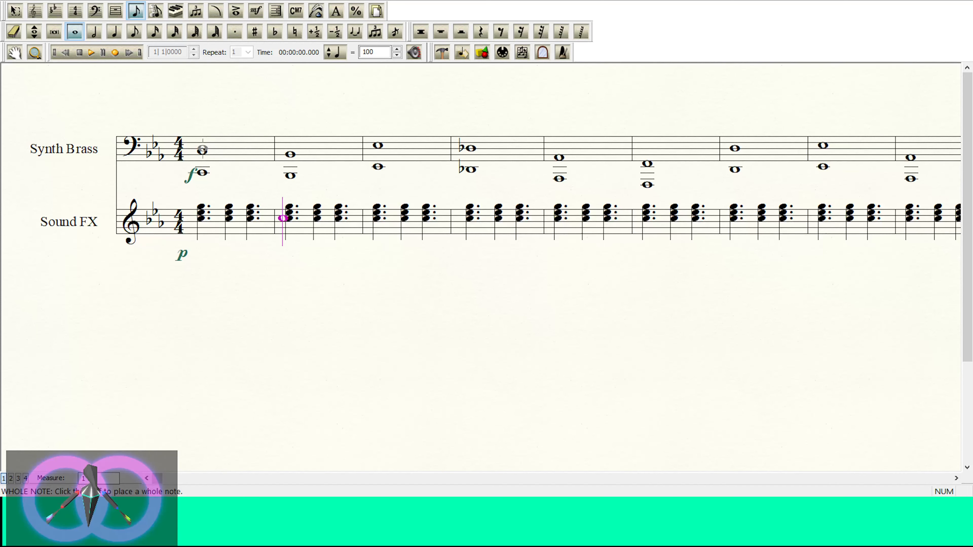
pyautogui.press('6')
pyautogui.click(203, 150)
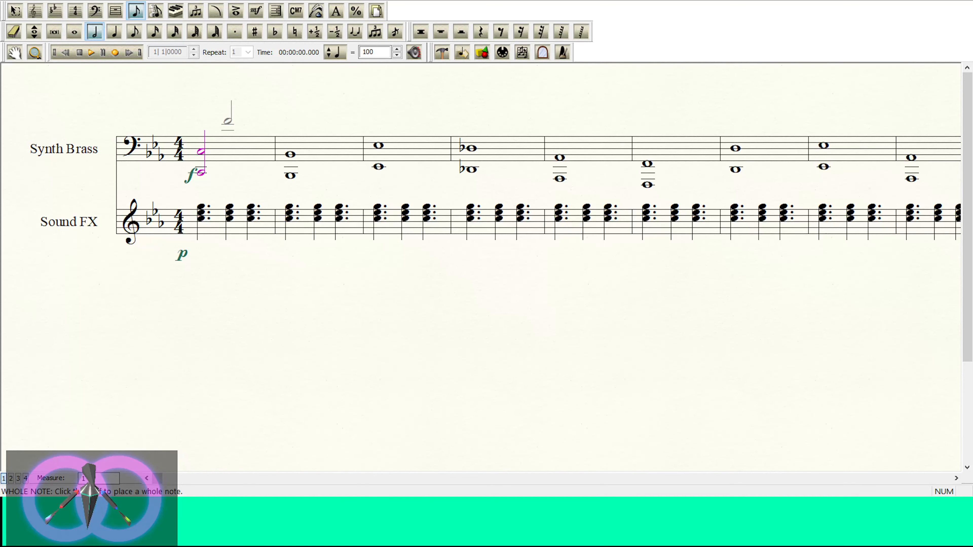
pyautogui.press('.')
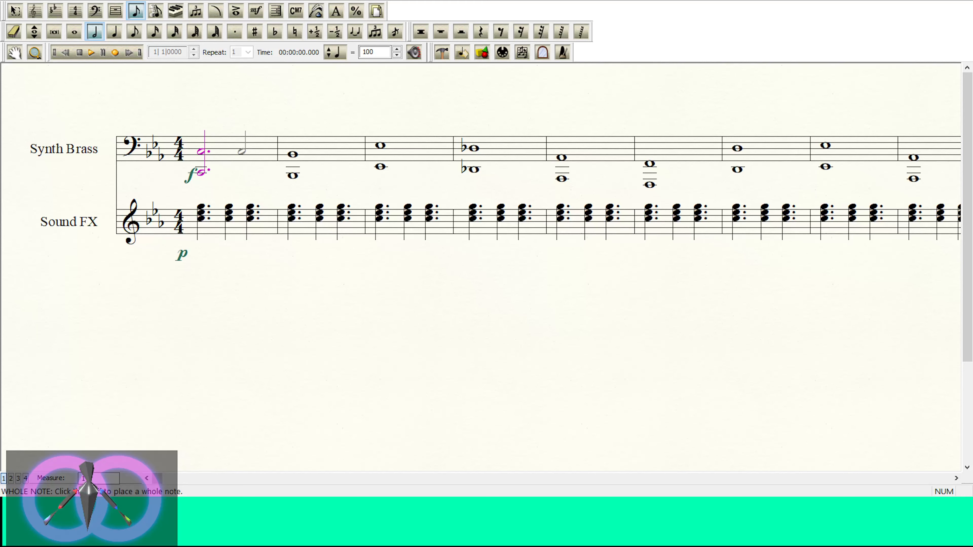
# Step: Add a quarter-note C octave after the dotted half-note octave in measure 1 of the Synth Brass staff
pyautogui.press('1')
pyautogui.press('4')
pyautogui.click(241, 150)
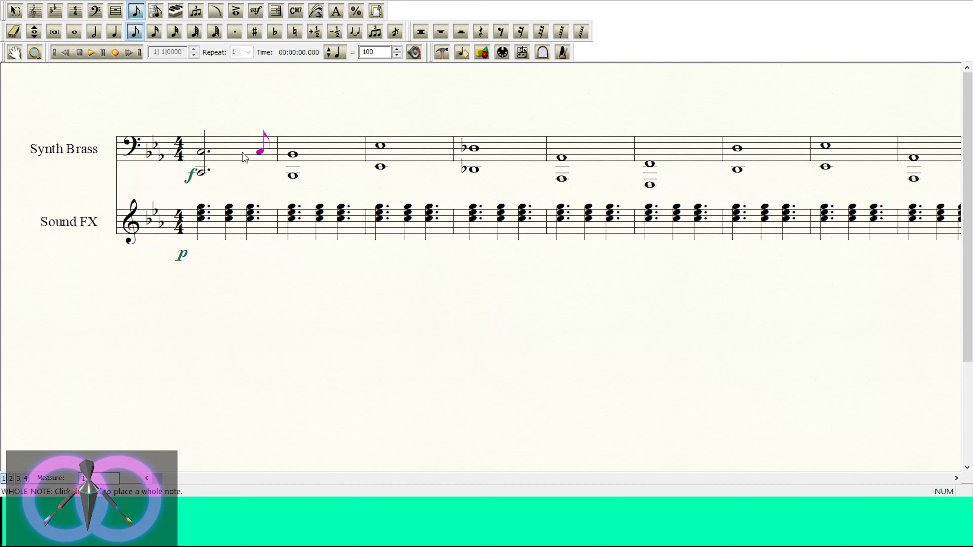
pyautogui.press('5')
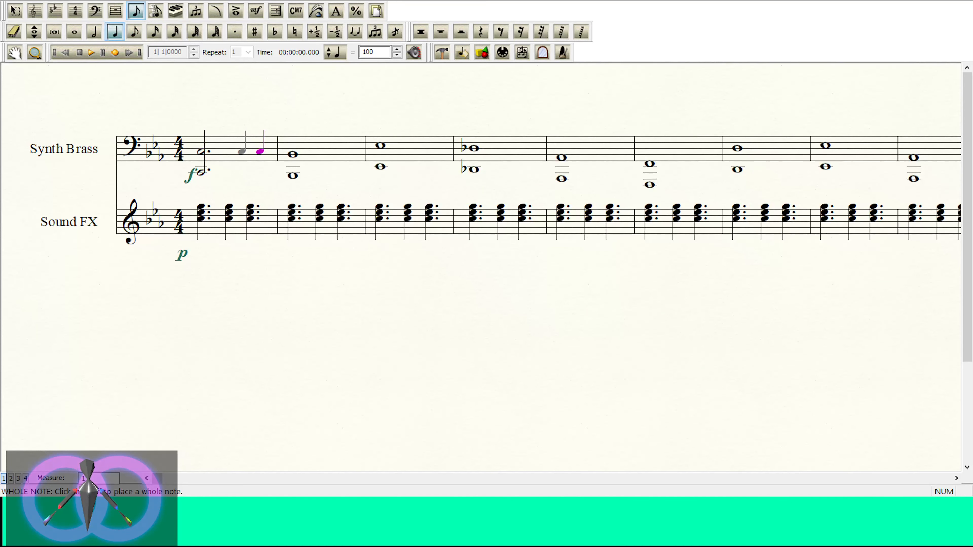
pyautogui.hotkey('ctrl', 'Down')
pyautogui.click(259, 152)
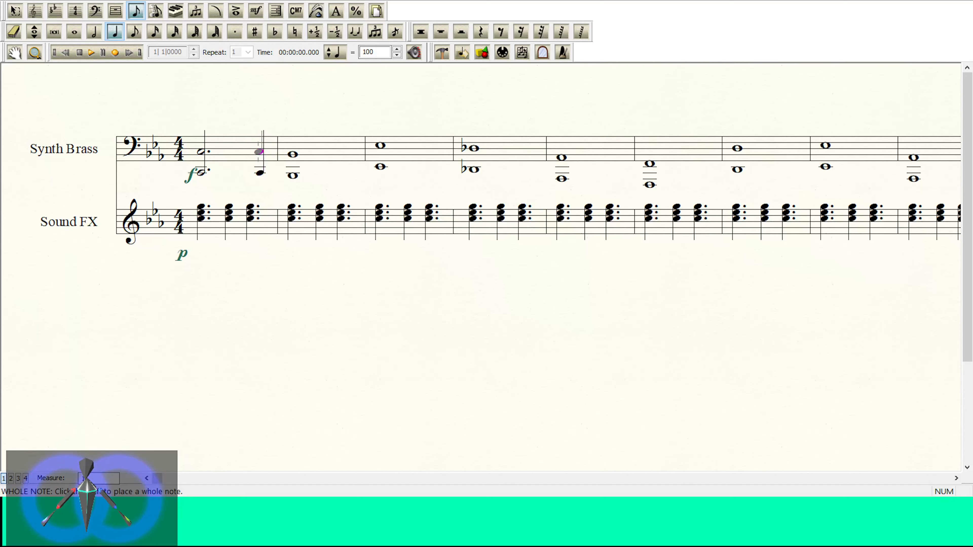
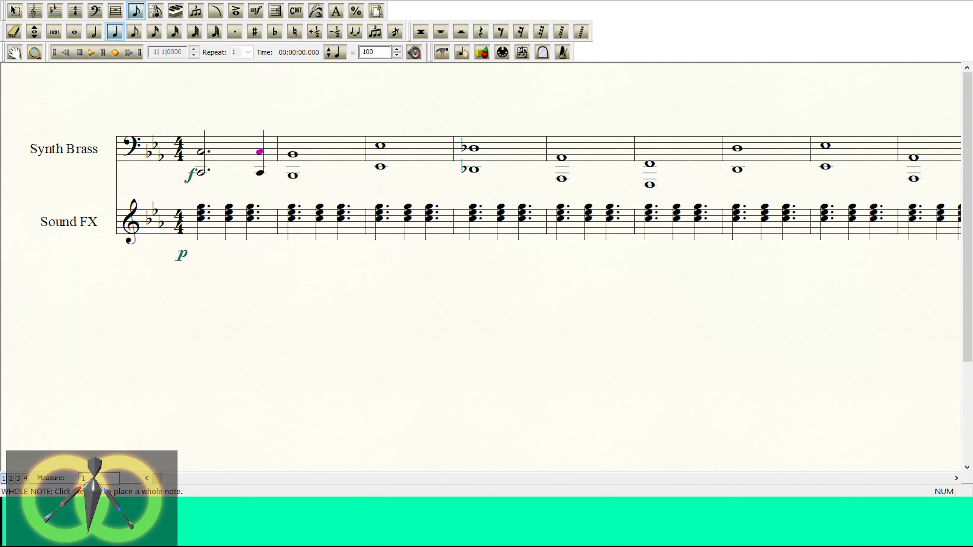
# Step: Play back measure 1 and rewrite the B-flat octave in Synth Brass measure 2 as a dotted half note plus a quarter note
pyautogui.click(90, 53)
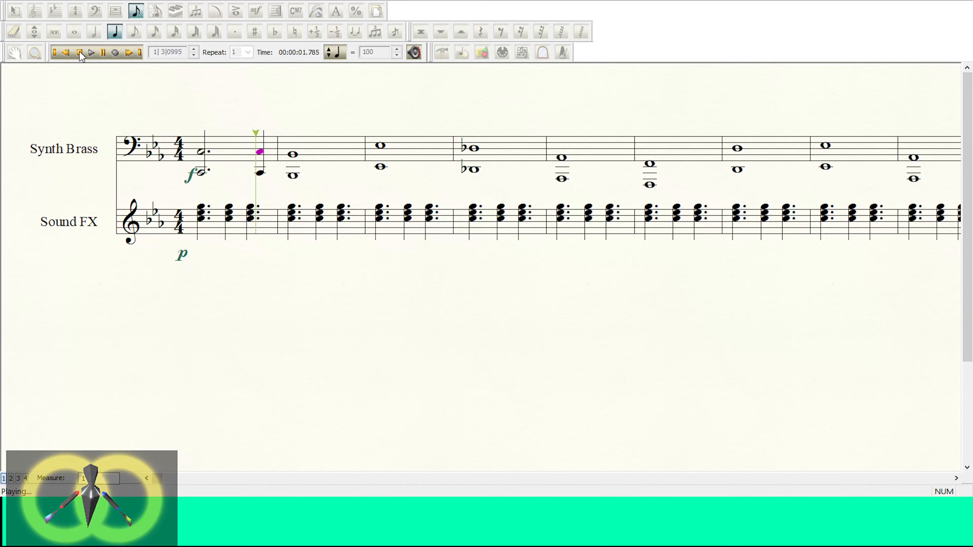
pyautogui.click(79, 53)
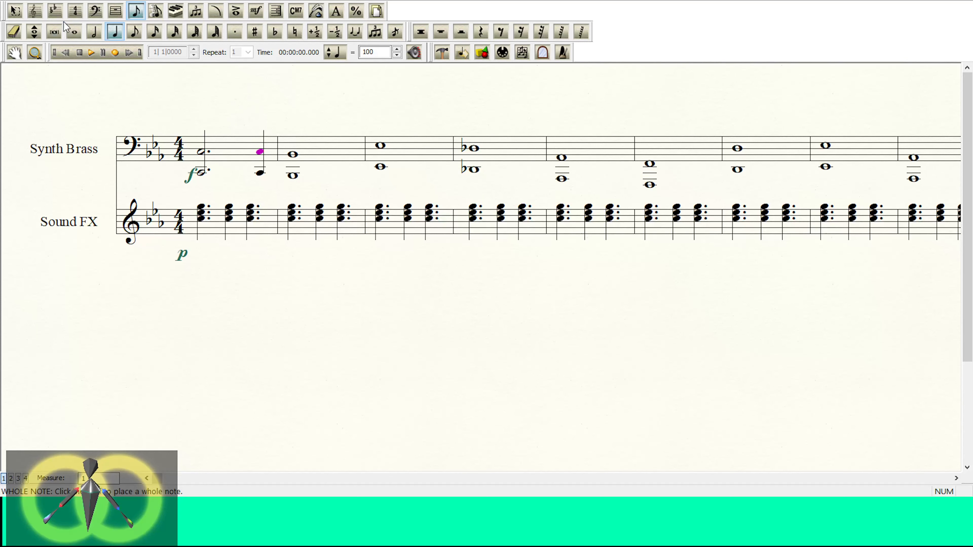
pyautogui.click(94, 31)
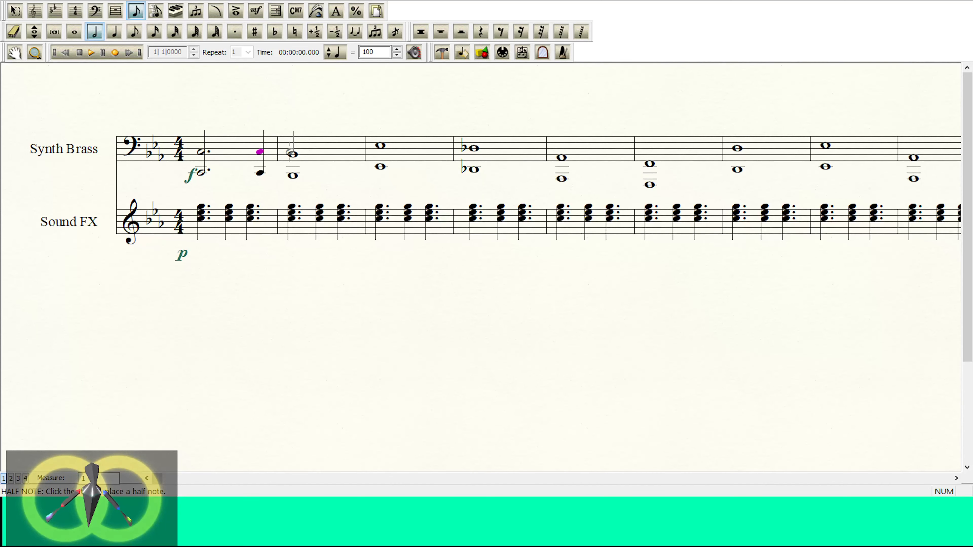
pyautogui.click(293, 153)
pyautogui.press('Escape')
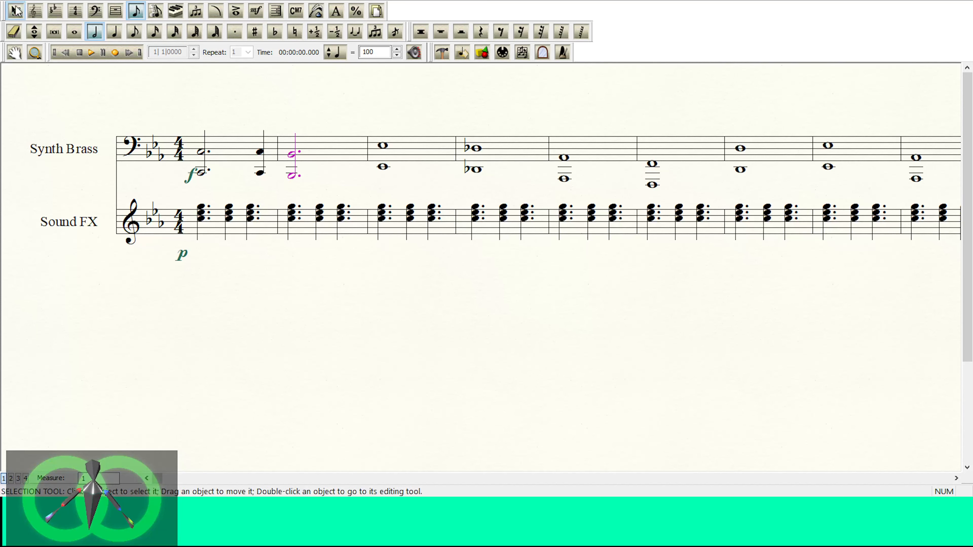
pyautogui.click(303, 176)
pyautogui.moveTo(342, 154); pyautogui.dragTo(342, 154)
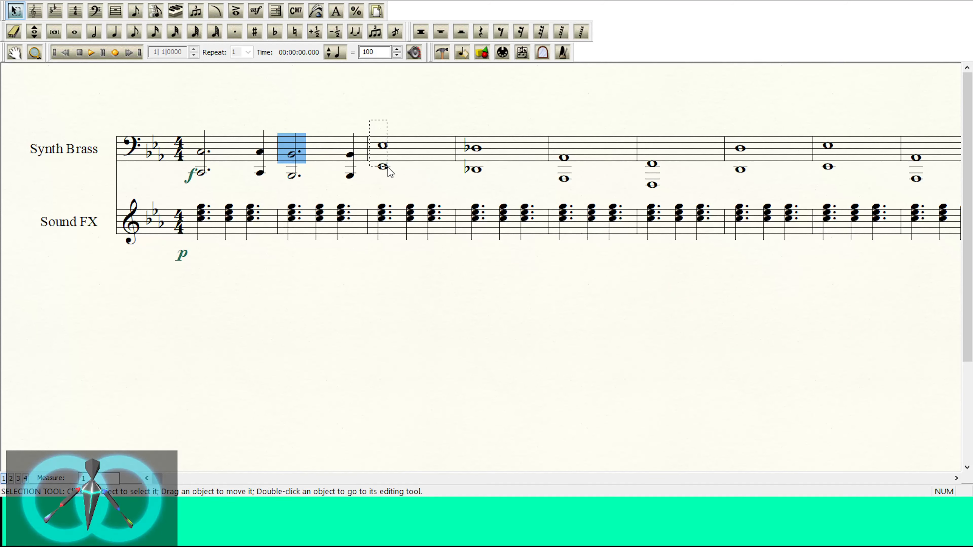
# Step: Rewrite the octaves in Synth Brass measures 3 and 4 as dotted half plus quarter notes and play back the opening measures
pyautogui.moveTo(368, 153); pyautogui.dragTo(476, 178)
pyautogui.moveTo(461, 112); pyautogui.dragTo(496, 183)
pyautogui.moveTo(465, 145); pyautogui.dragTo(517, 154)
pyautogui.hotkey('ctrl', 'z')
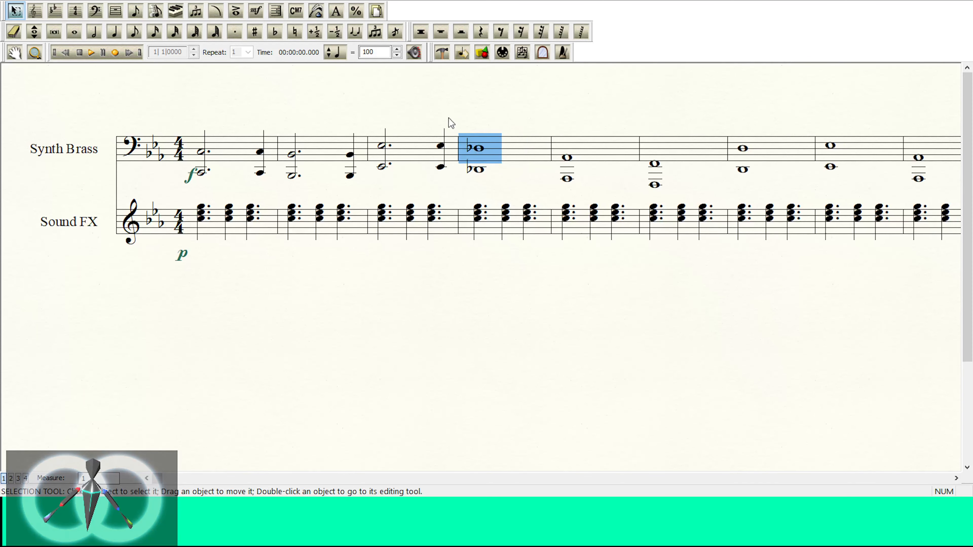
pyautogui.moveTo(466, 133); pyautogui.dragTo(493, 182)
pyautogui.moveTo(462, 149); pyautogui.dragTo(523, 161)
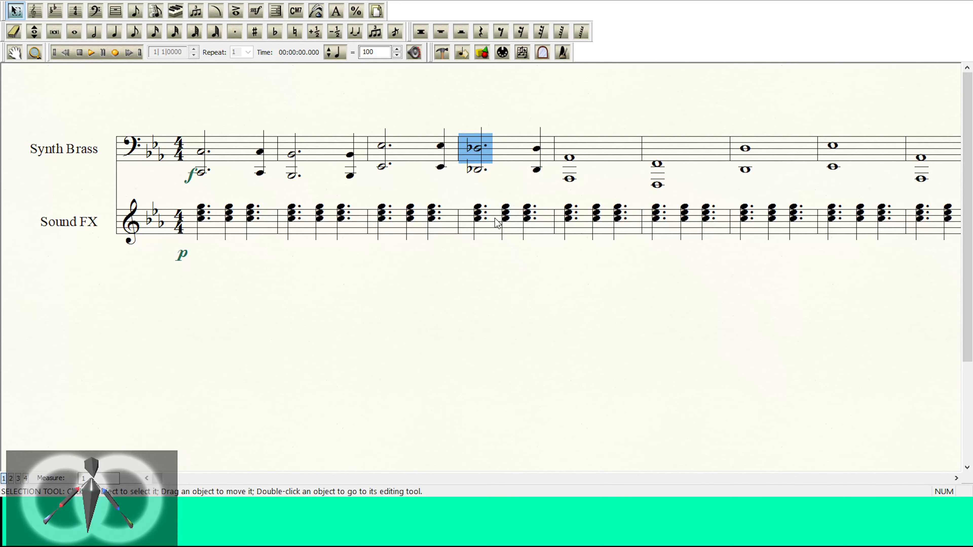
pyautogui.click(91, 53)
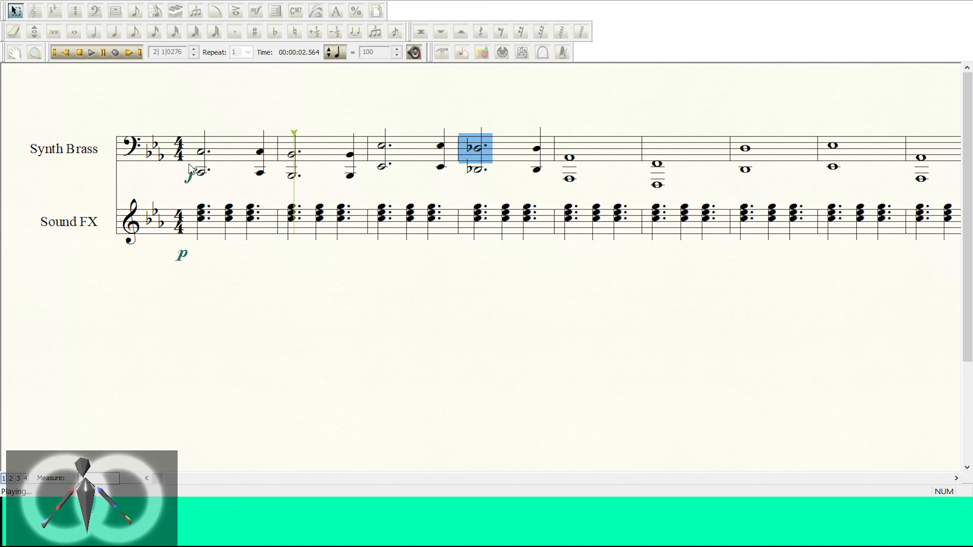
pyautogui.click(79, 53)
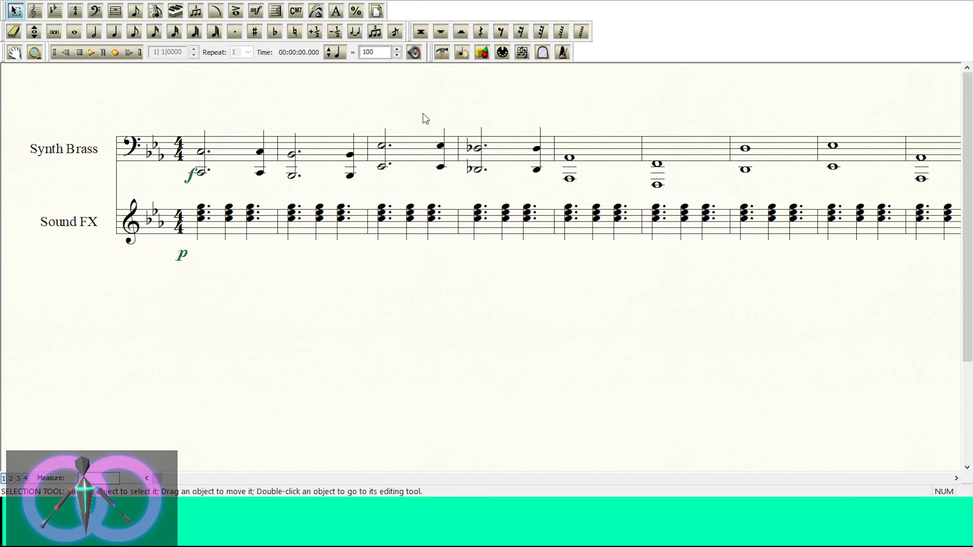
# Step: Rewrite the whole-note octaves in Synth Brass measures 5 to 8 as a dotted half note plus a quarter note on the same pitches
pyautogui.click(956, 479)
pyautogui.click(956, 479)
pyautogui.click(956, 478)
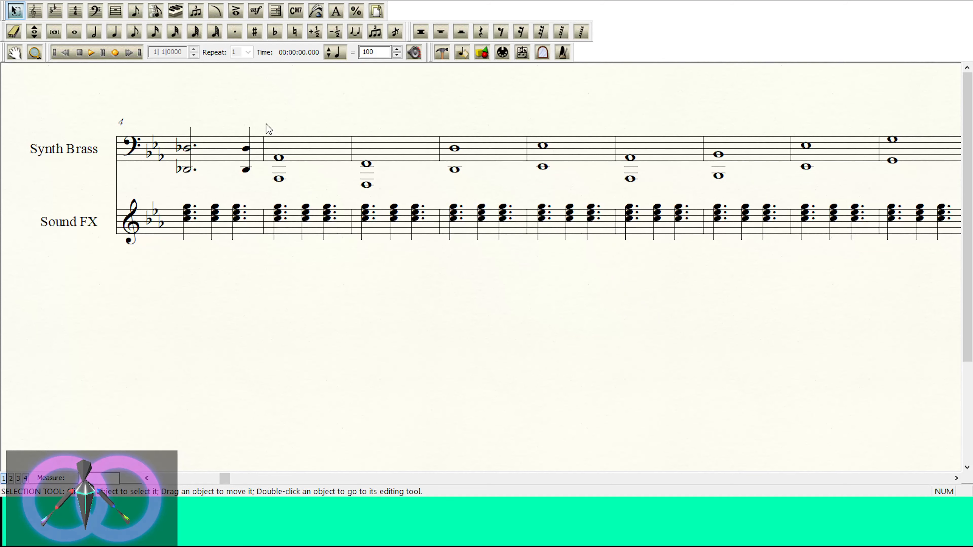
pyautogui.click(294, 180)
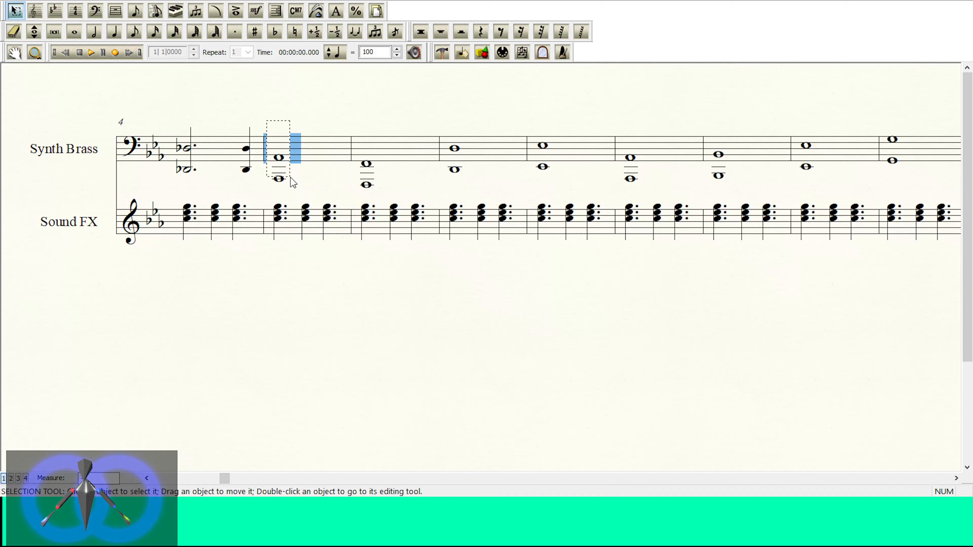
pyautogui.click(276, 142)
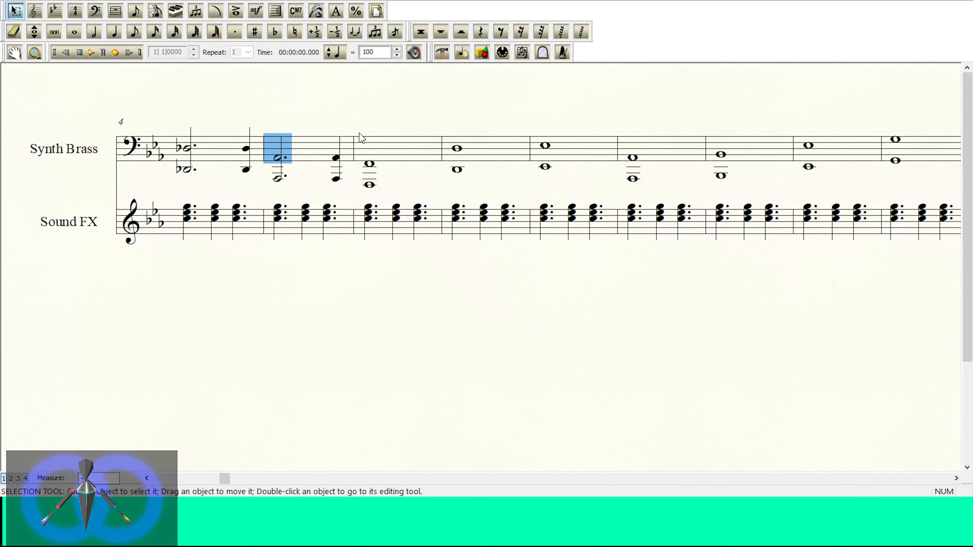
pyautogui.click(366, 163)
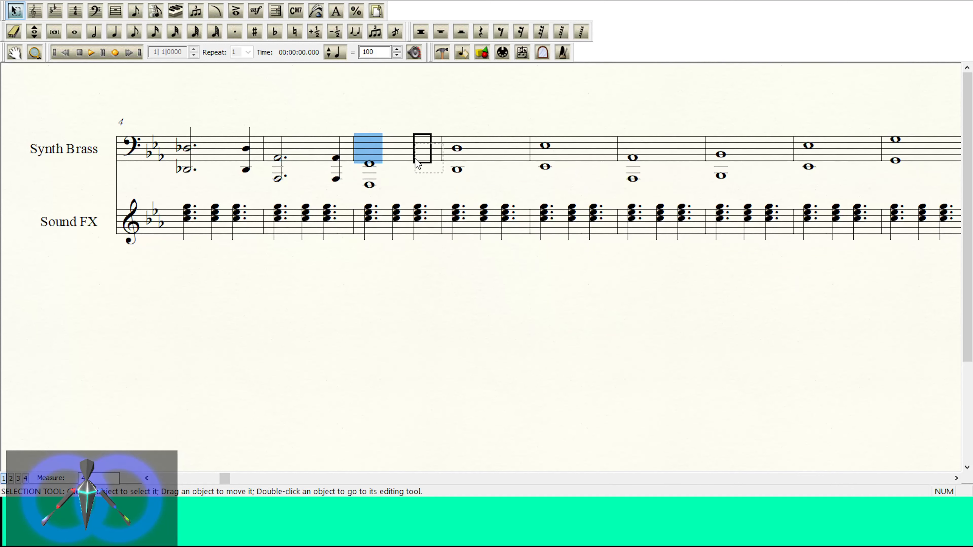
pyautogui.moveTo(468, 182); pyautogui.dragTo(561, 187)
pyautogui.moveTo(544, 135); pyautogui.dragTo(600, 154)
# Step: Rewrite the A-flat and B-flat octaves in Synth Brass measures 9 and 10 as dotted half plus quarter notes
pyautogui.click(955, 479)
pyautogui.click(955, 479)
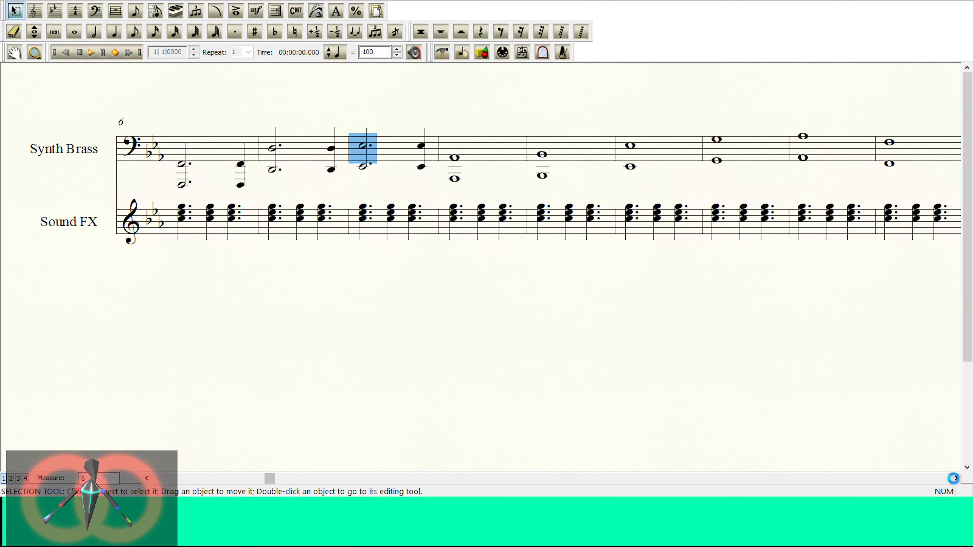
pyautogui.click(955, 478)
pyautogui.click(955, 478)
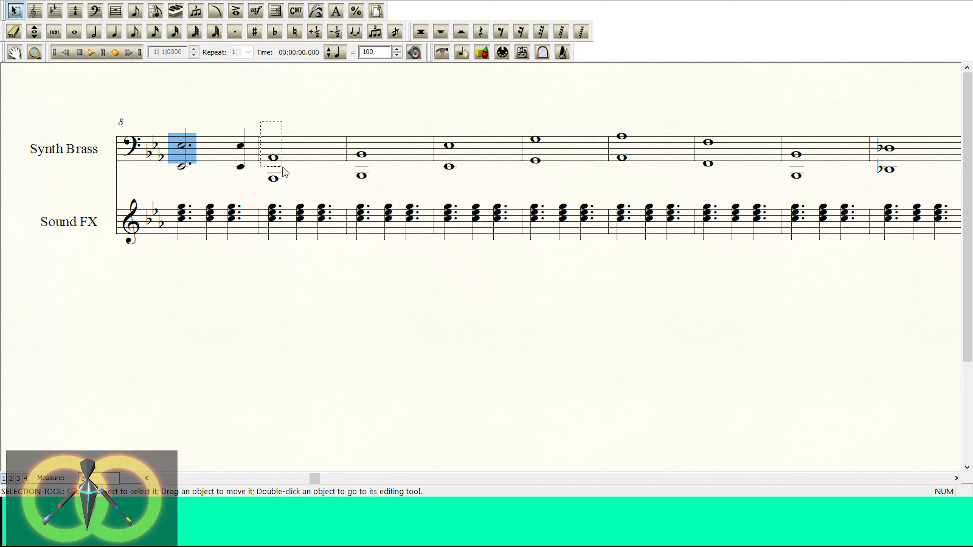
pyautogui.moveTo(284, 172); pyautogui.dragTo(320, 151)
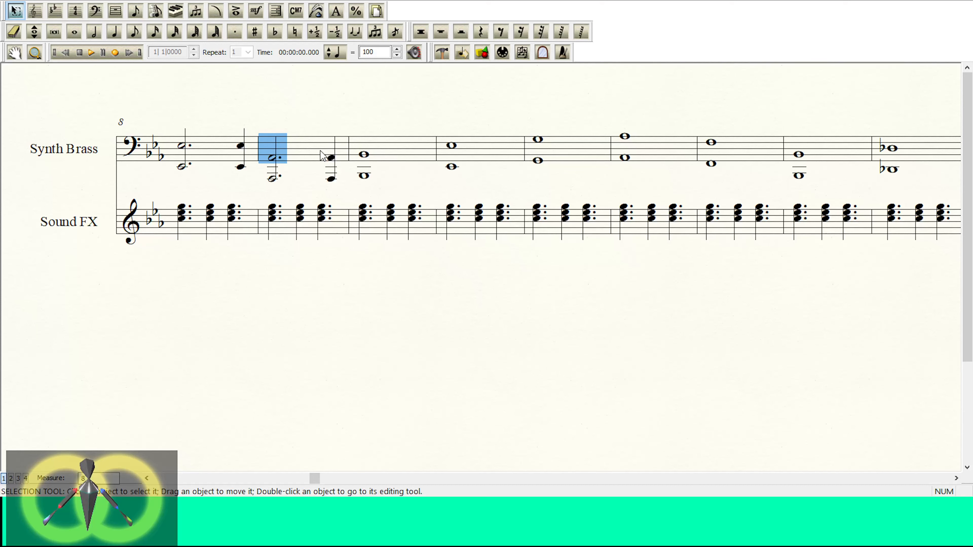
pyautogui.click(367, 176)
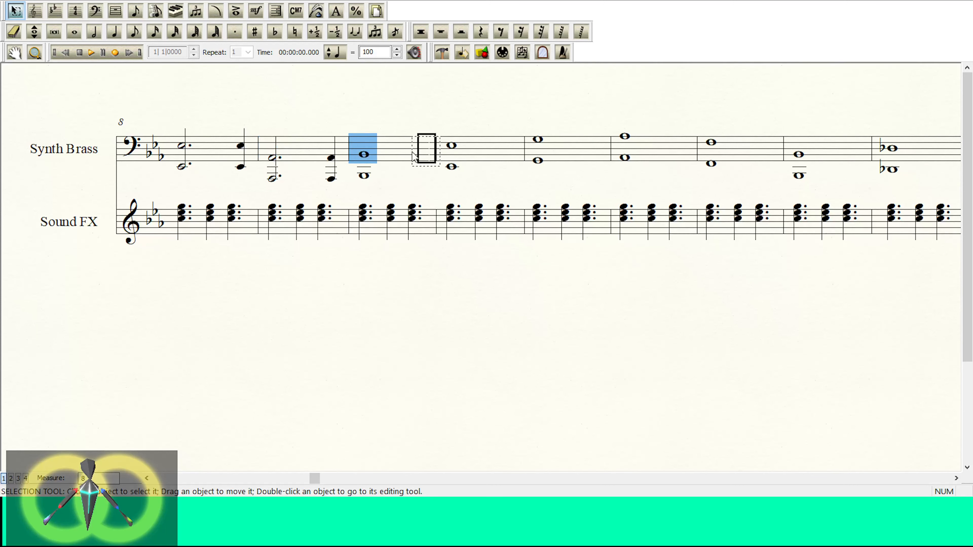
pyautogui.moveTo(415, 156); pyautogui.dragTo(416, 154)
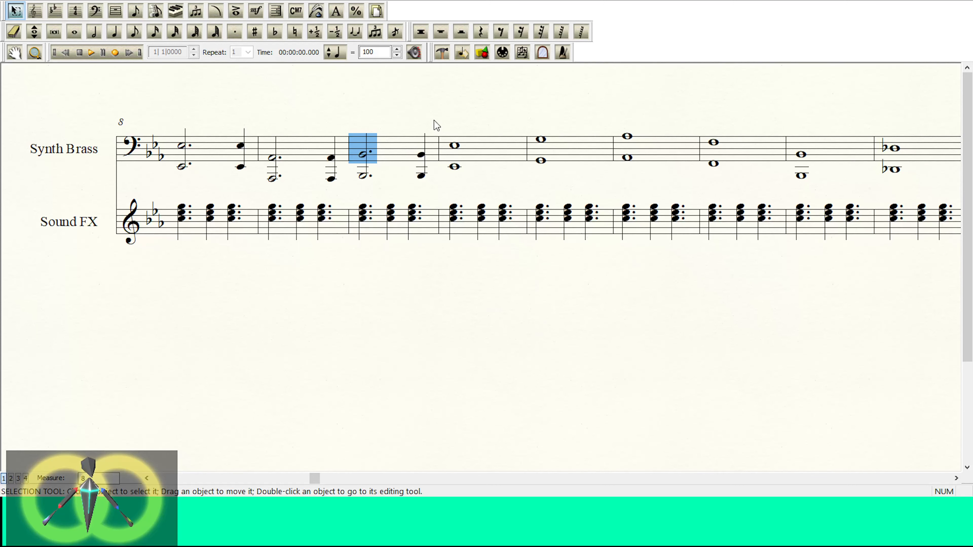
# Step: Rewrite the E-flat and G octaves in Synth Brass measures 11 and 12 as dotted half plus quarter notes
pyautogui.click(452, 166)
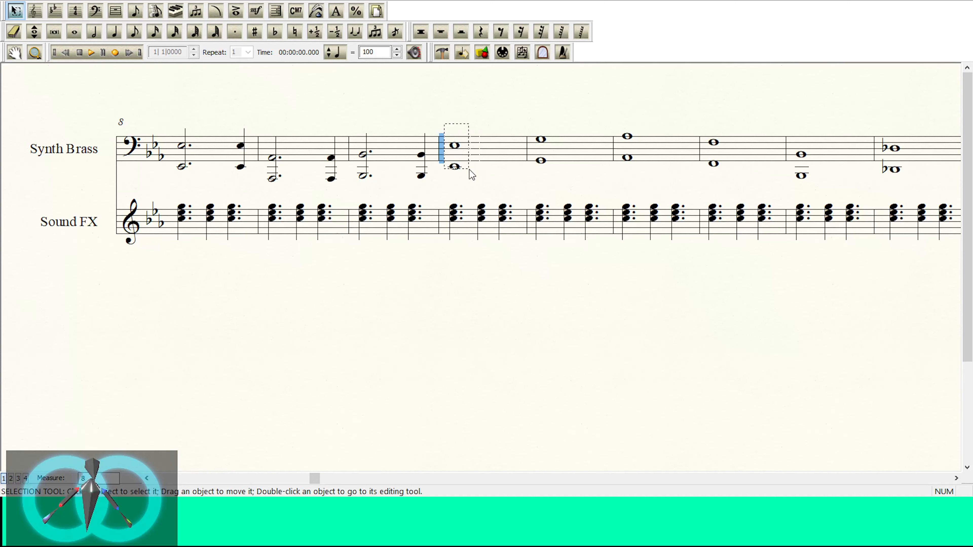
pyautogui.moveTo(461, 150); pyautogui.dragTo(518, 149)
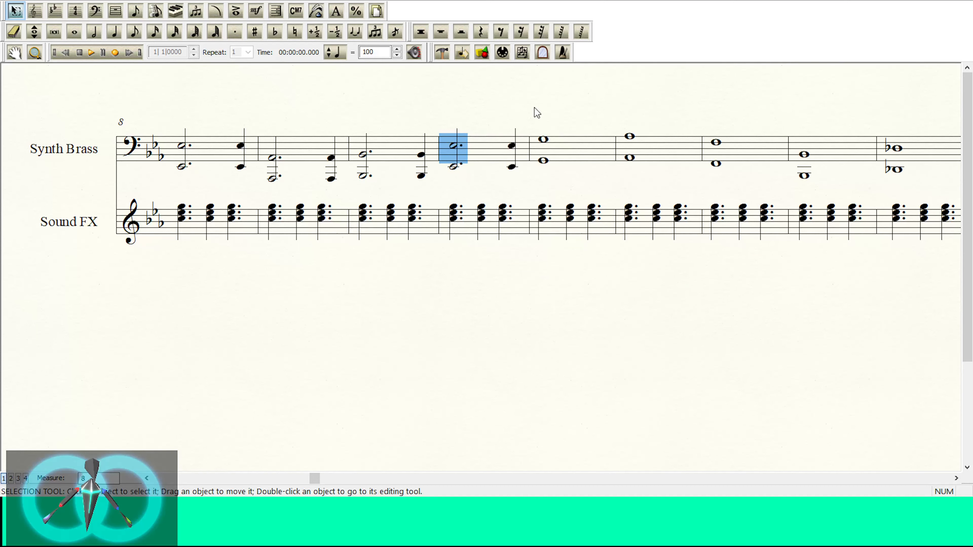
pyautogui.moveTo(556, 176); pyautogui.dragTo(556, 176)
pyautogui.moveTo(540, 159); pyautogui.dragTo(601, 156)
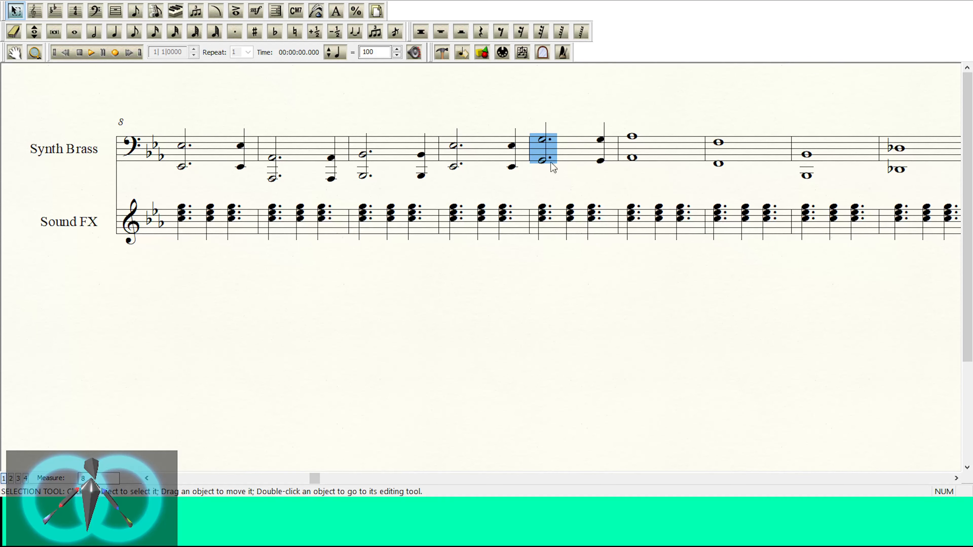
# Step: Go through the Synth Brass measures from the beginning and display a measure number at every measure
pyautogui.click(147, 478)
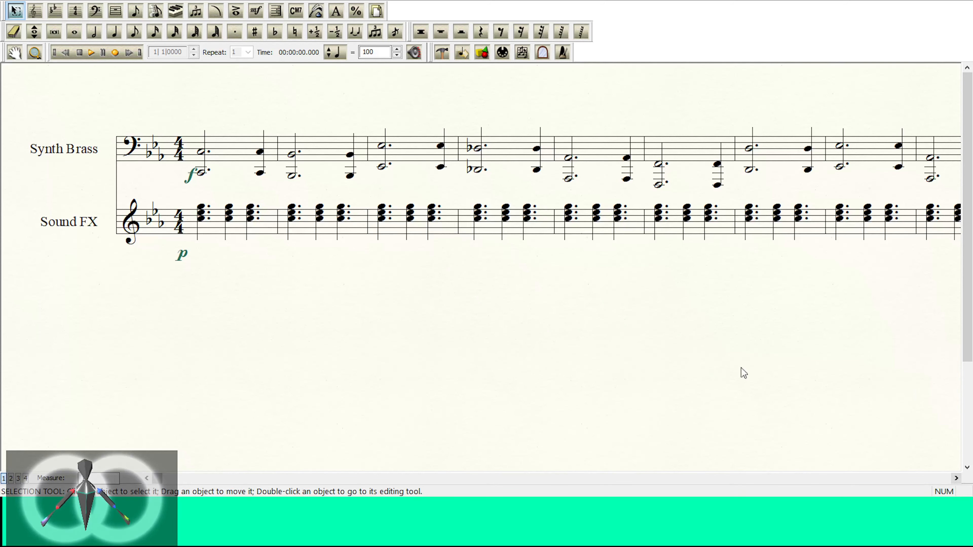
pyautogui.click(245, 156)
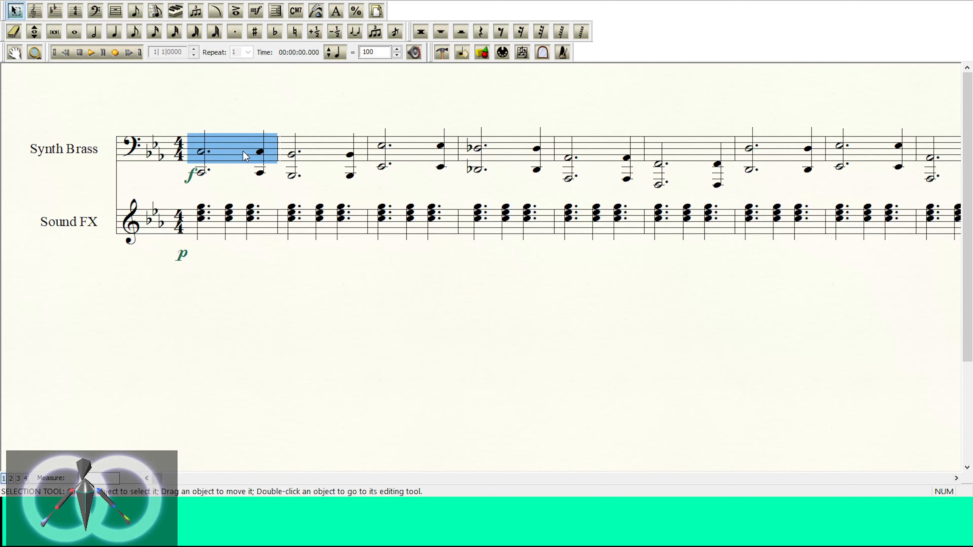
pyautogui.click(305, 149)
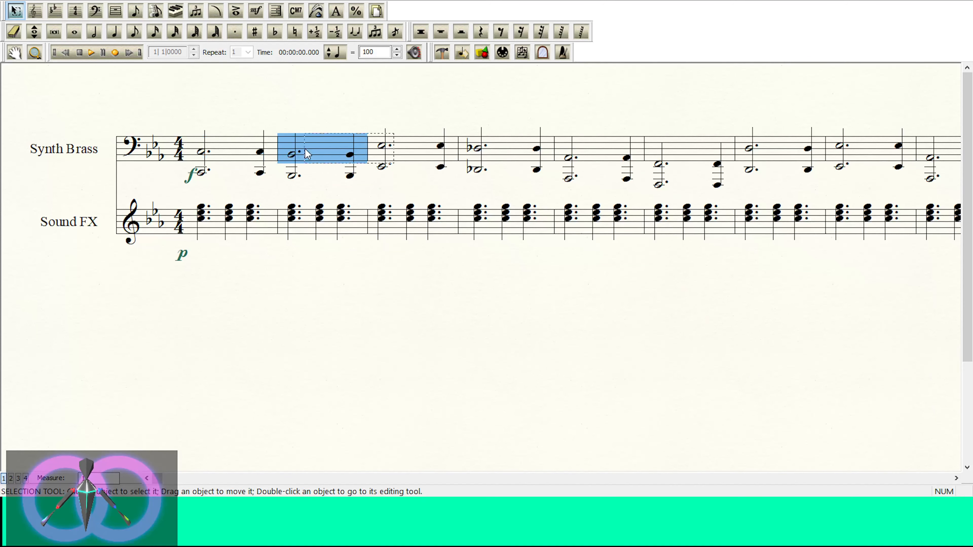
pyautogui.click(394, 151)
pyautogui.click(506, 153)
pyautogui.click(577, 158)
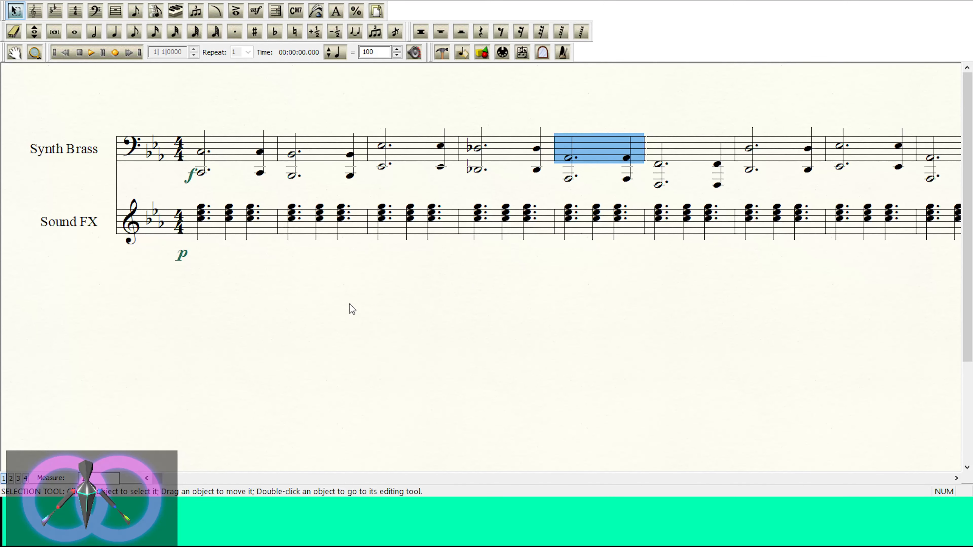
pyautogui.click(522, 395)
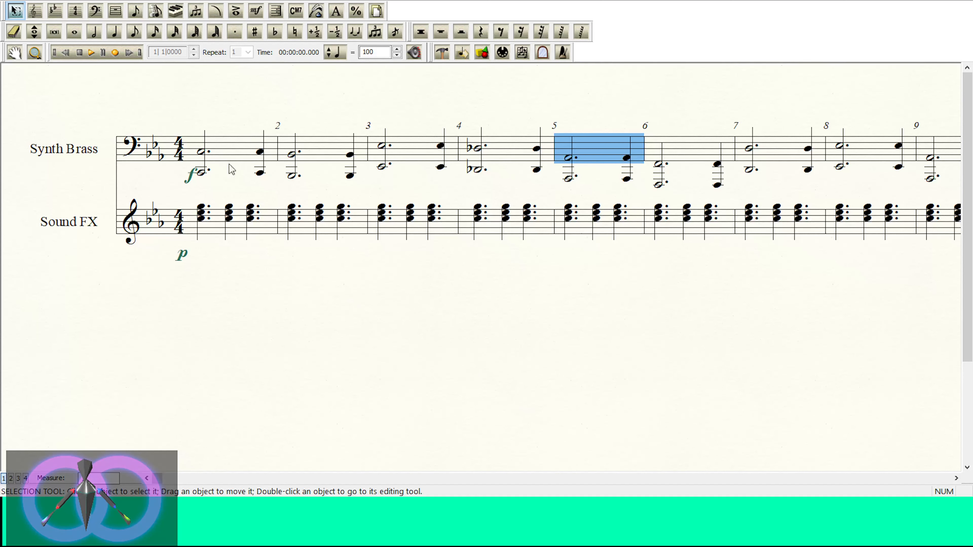
# Step: Rewrite the A-flat and F octaves in Synth Brass measures 13 and 14 as dotted half plus quarter notes
pyautogui.click(956, 479)
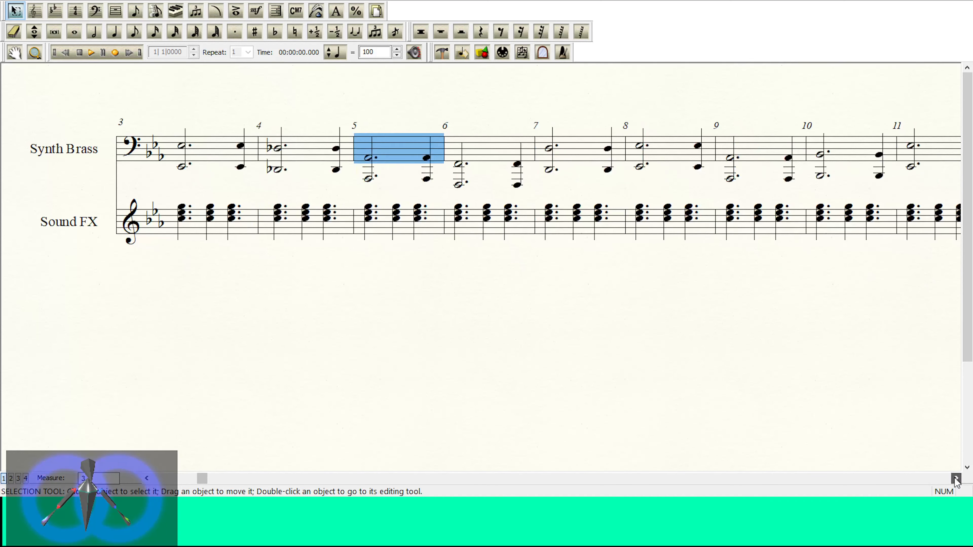
pyautogui.click(956, 478)
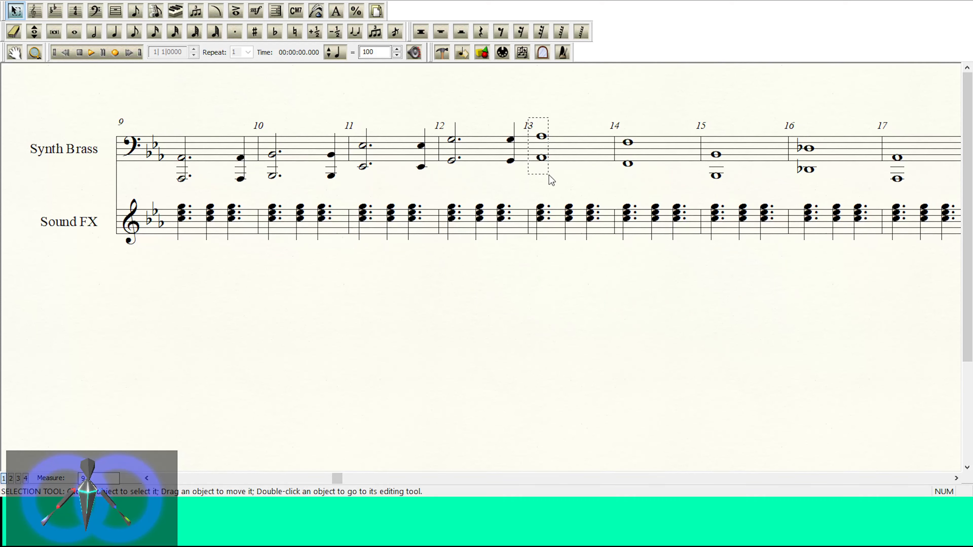
pyautogui.click(547, 168)
pyautogui.moveTo(588, 161); pyautogui.dragTo(594, 157)
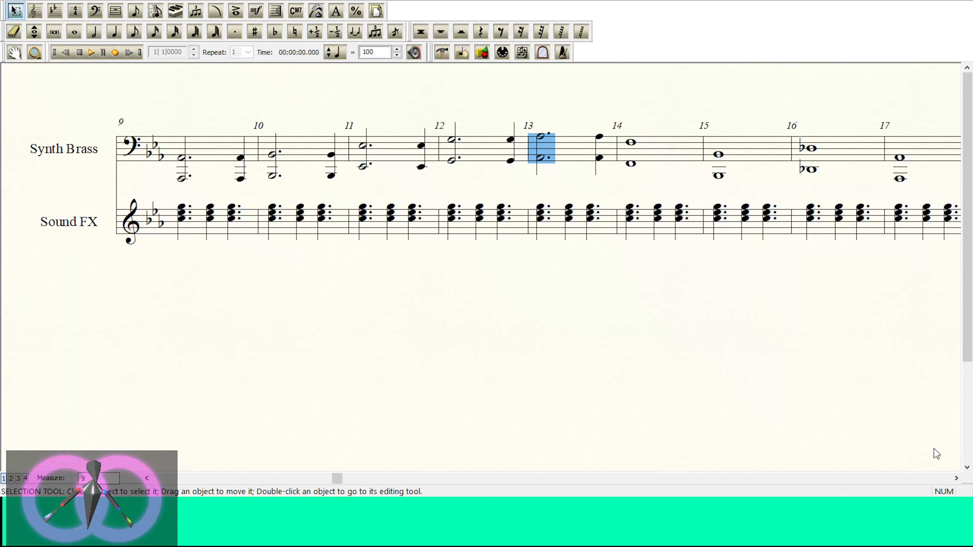
pyautogui.click(956, 478)
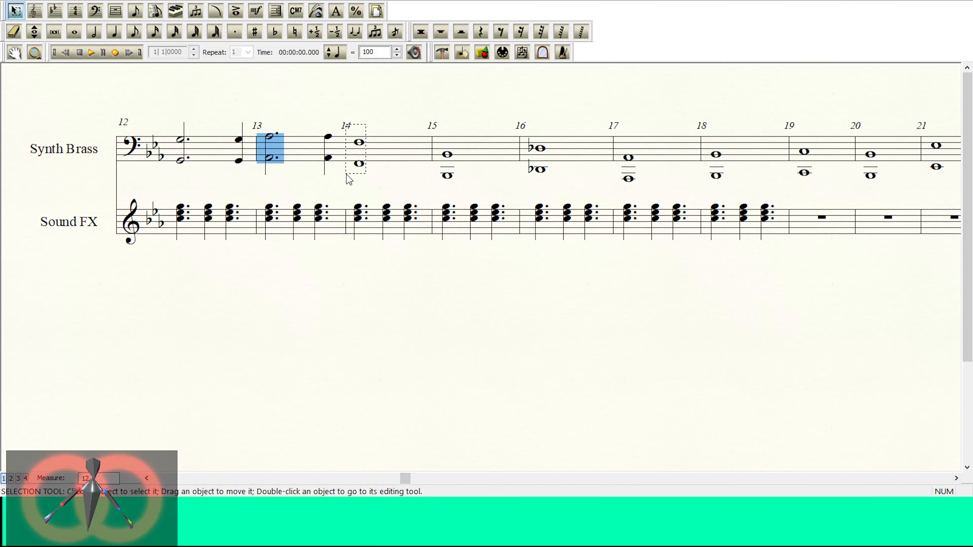
pyautogui.moveTo(346, 175); pyautogui.dragTo(346, 175)
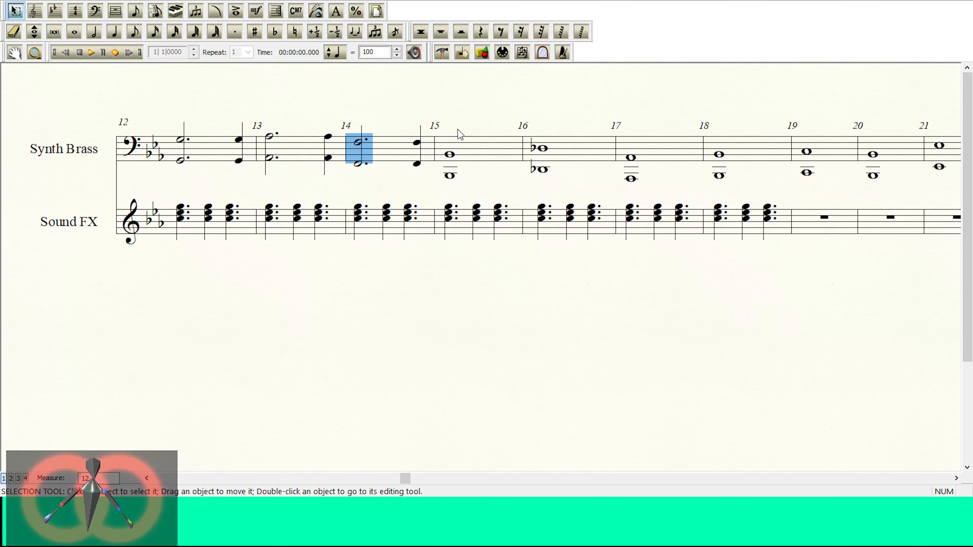
# Step: Rewrite the B-flat and D-flat octaves in Synth Brass measures 15 and 16 as dotted half plus quarter notes
pyautogui.click(448, 178)
pyautogui.moveTo(459, 135); pyautogui.dragTo(447, 161)
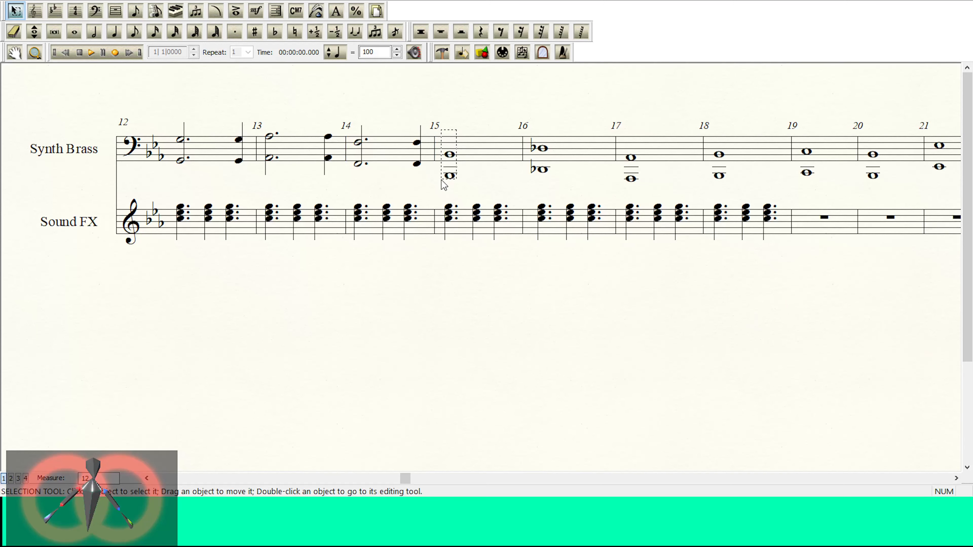
pyautogui.click(548, 168)
pyautogui.click(536, 169)
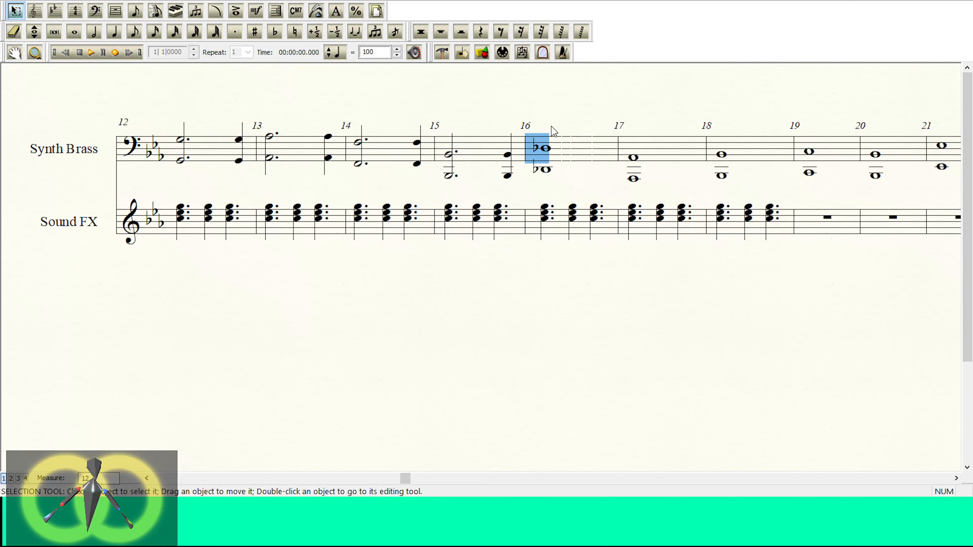
pyautogui.moveTo(593, 140); pyautogui.dragTo(595, 139)
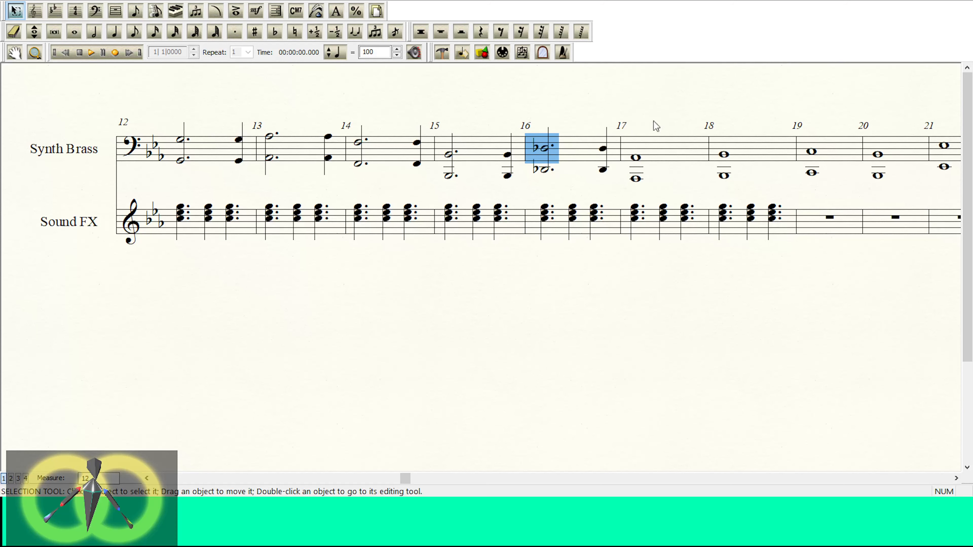
# Step: Rewrite the A-flat and B-flat octaves in Synth Brass measures 17 and 18 as dotted half plus quarter notes
pyautogui.click(648, 136)
pyautogui.click(632, 177)
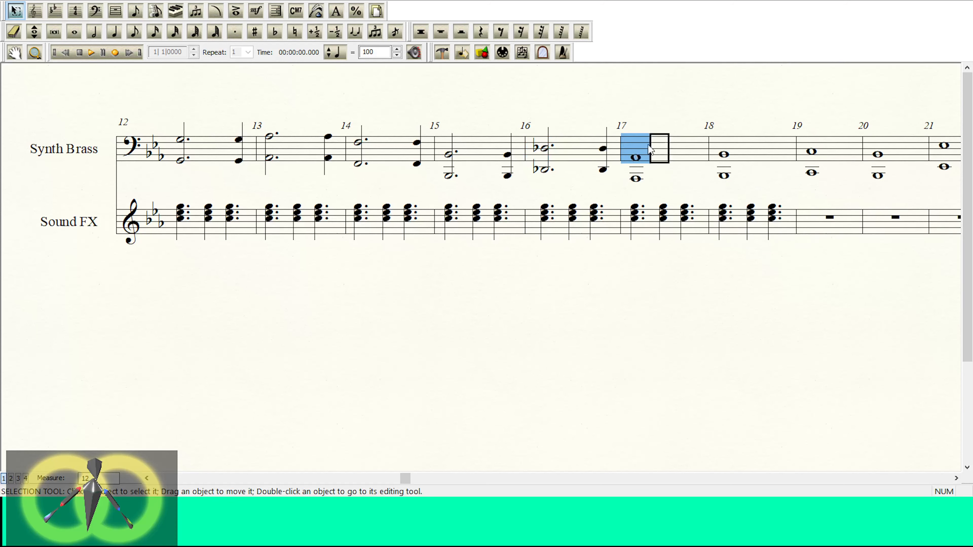
pyautogui.moveTo(688, 146); pyautogui.dragTo(689, 145)
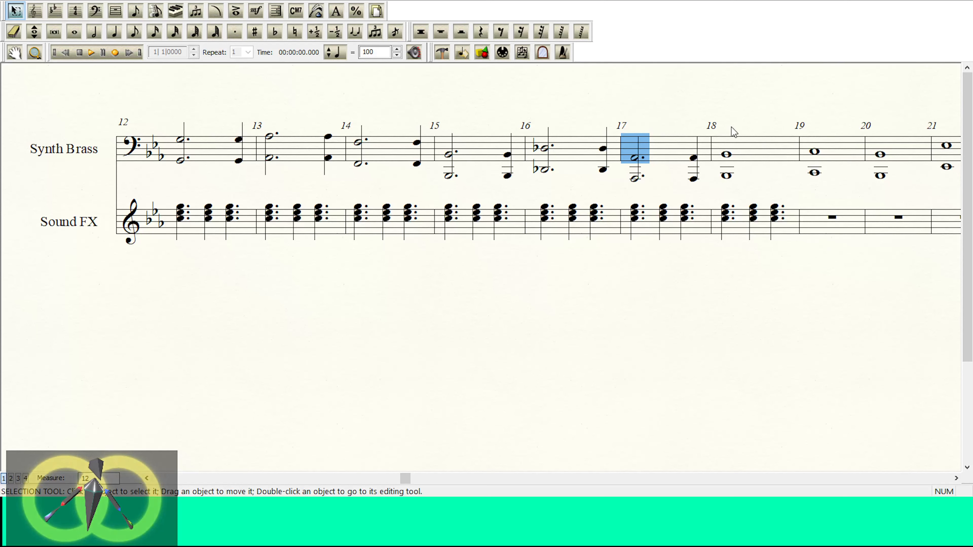
pyautogui.click(724, 170)
pyautogui.moveTo(725, 154); pyautogui.dragTo(777, 153)
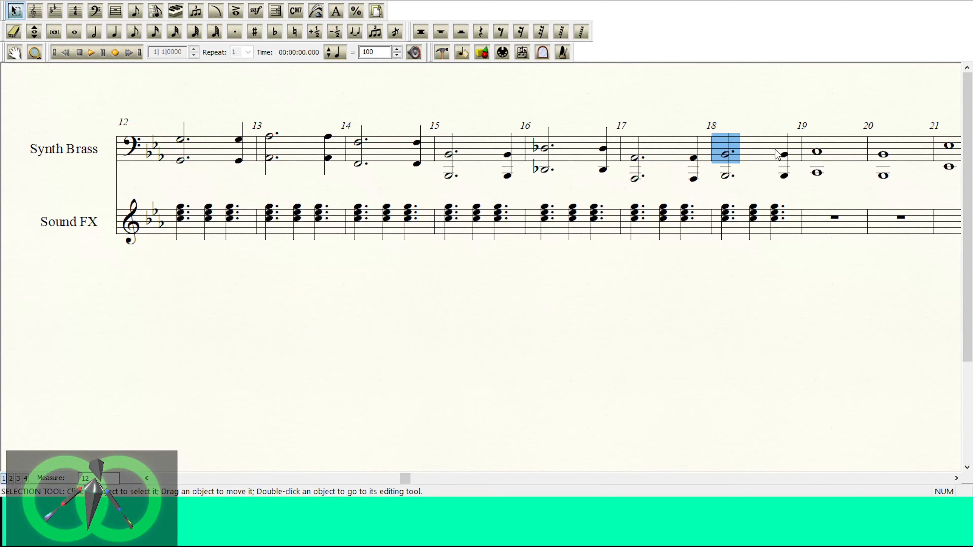
# Step: Copy Synth Brass measures 1 to 18 onto measure 19 onward and delete the duplicated forte marking at measure 19
pyautogui.click(751, 145)
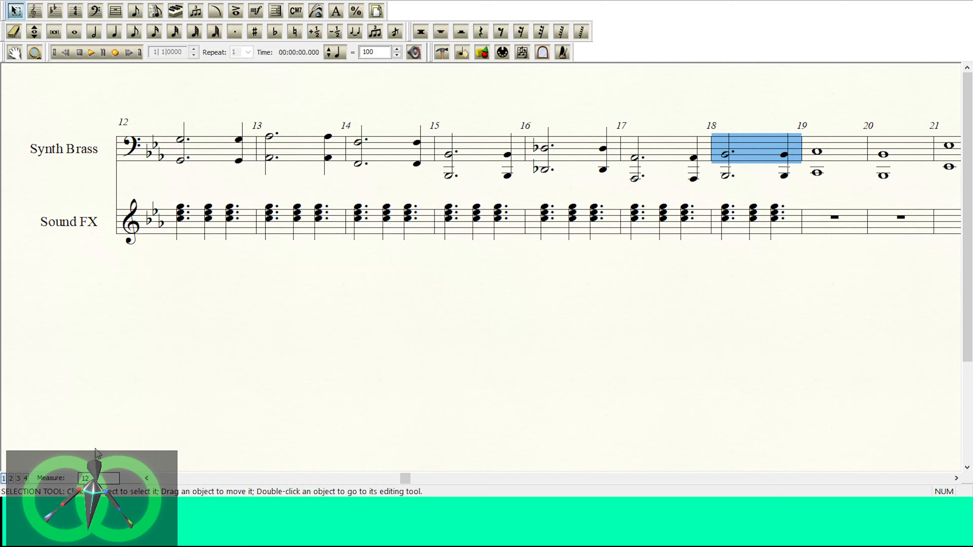
pyautogui.click(173, 476)
pyautogui.click(165, 478)
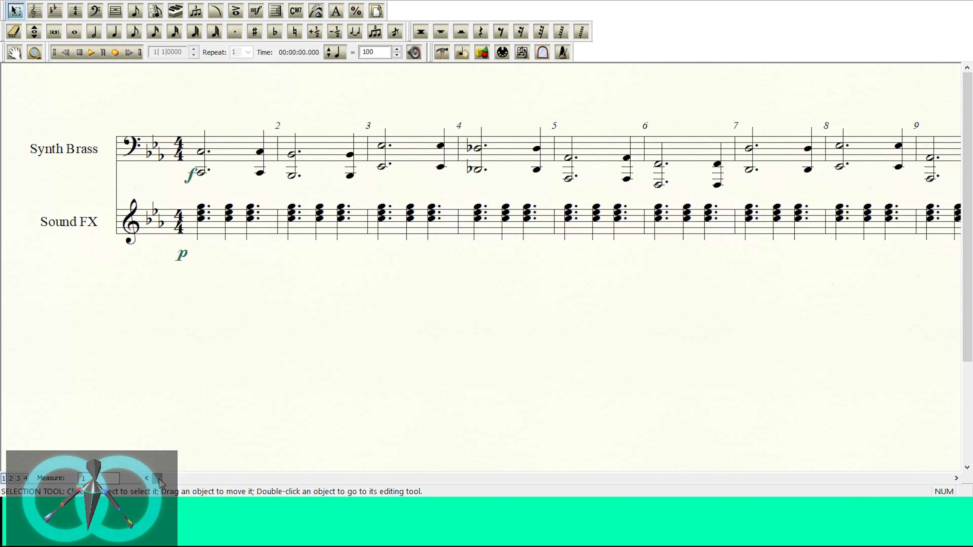
pyautogui.keyDown('shift'); pyautogui.click(235, 141); pyautogui.keyUp('shift')
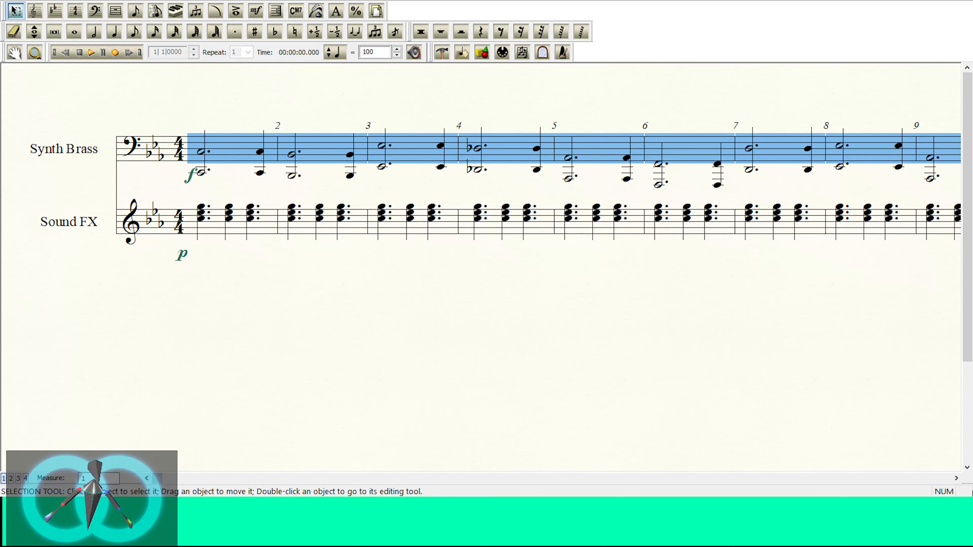
pyautogui.click(955, 478)
pyautogui.click(956, 479)
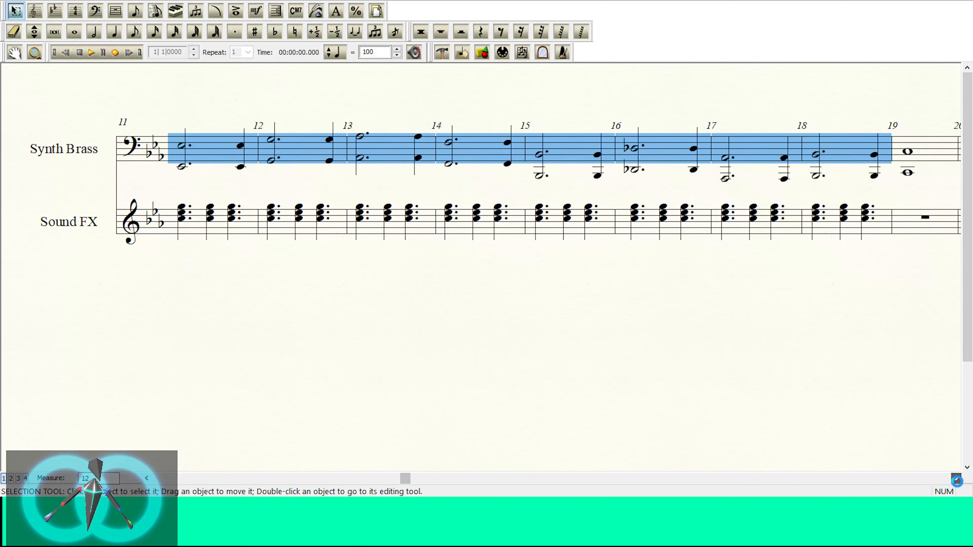
pyautogui.keyDown('ctrl'); pyautogui.click(656, 157); pyautogui.keyUp('ctrl')
pyautogui.click(628, 180)
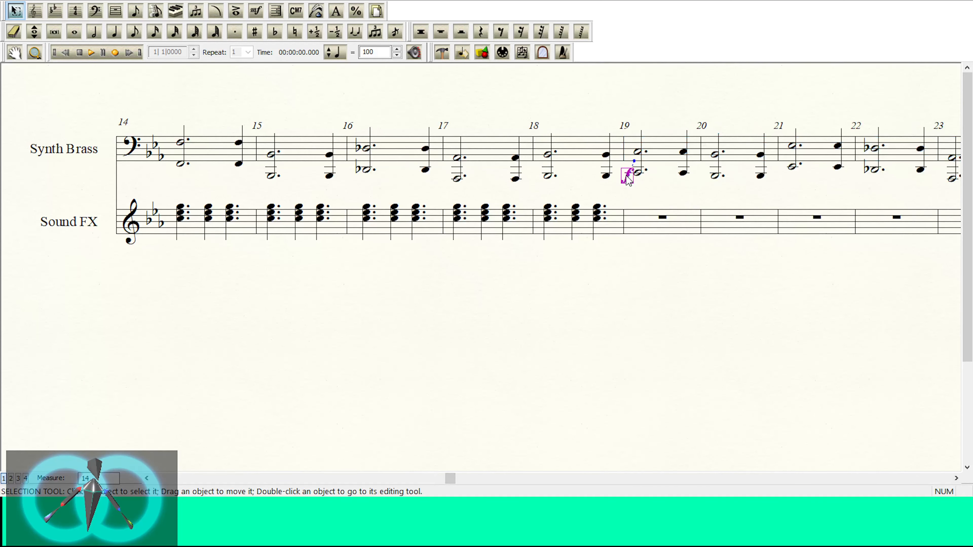
pyautogui.press('Delete')
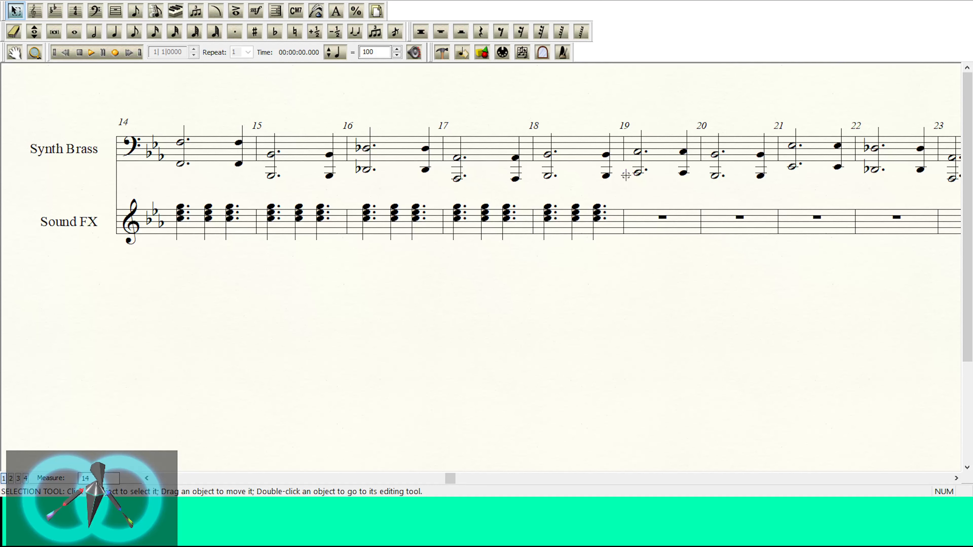
# Step: Look over the Synth Brass measures and play the score from the beginning to check the dynamics
pyautogui.click(89, 50)
pyautogui.click(80, 53)
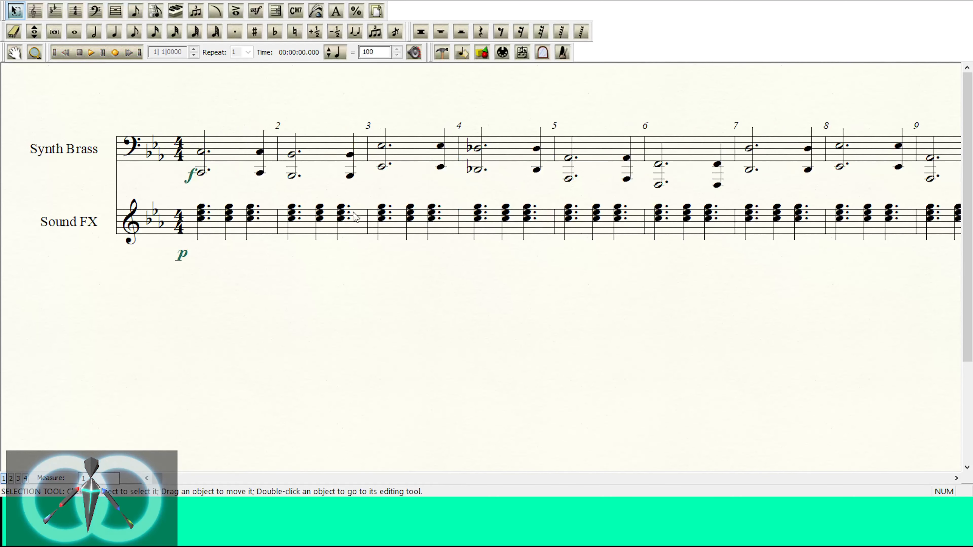
pyautogui.click(955, 478)
pyautogui.click(956, 478)
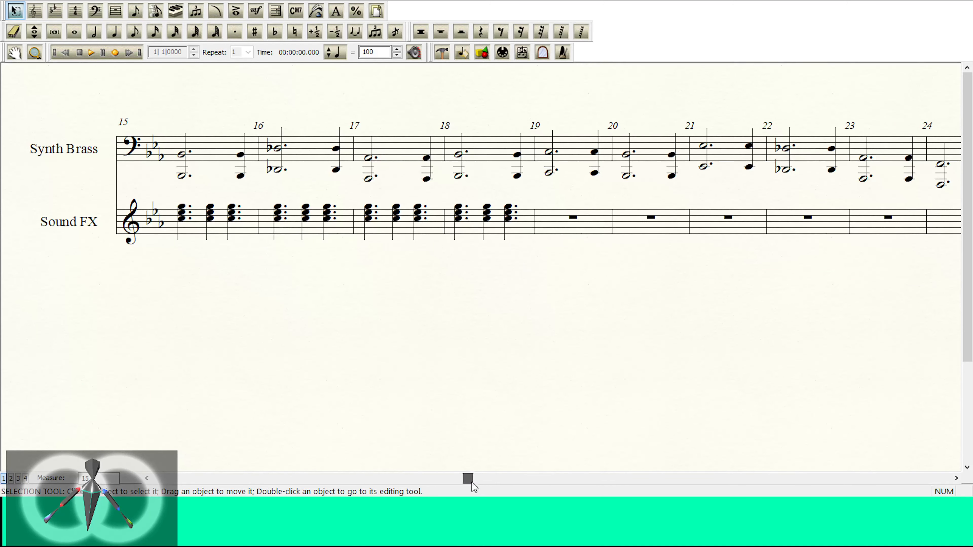
pyautogui.moveTo(472, 479); pyautogui.dragTo(156, 479)
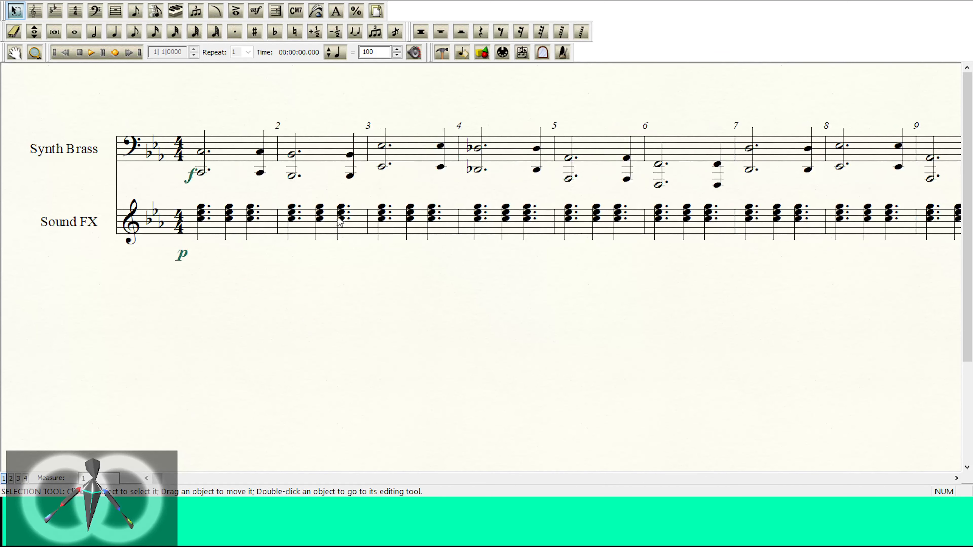
pyautogui.click(92, 52)
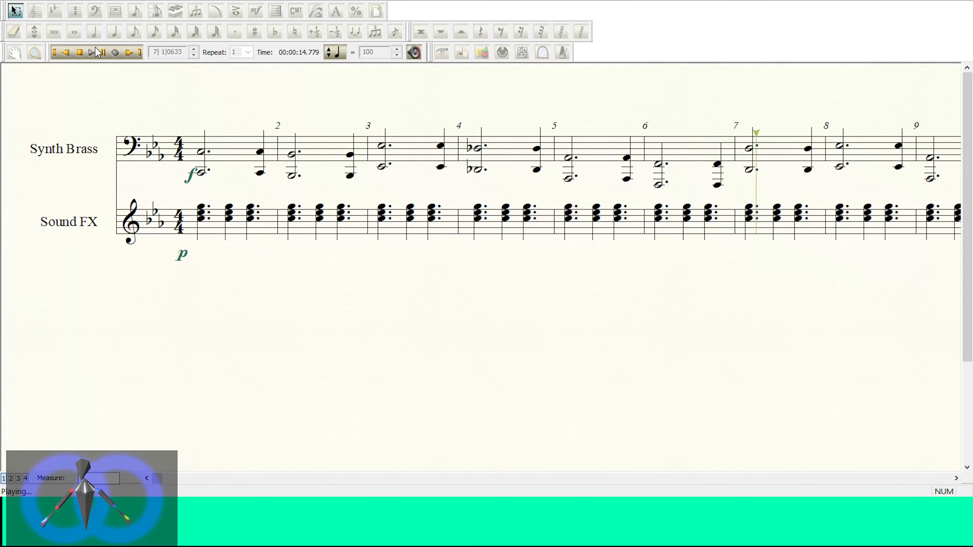
pyautogui.click(79, 53)
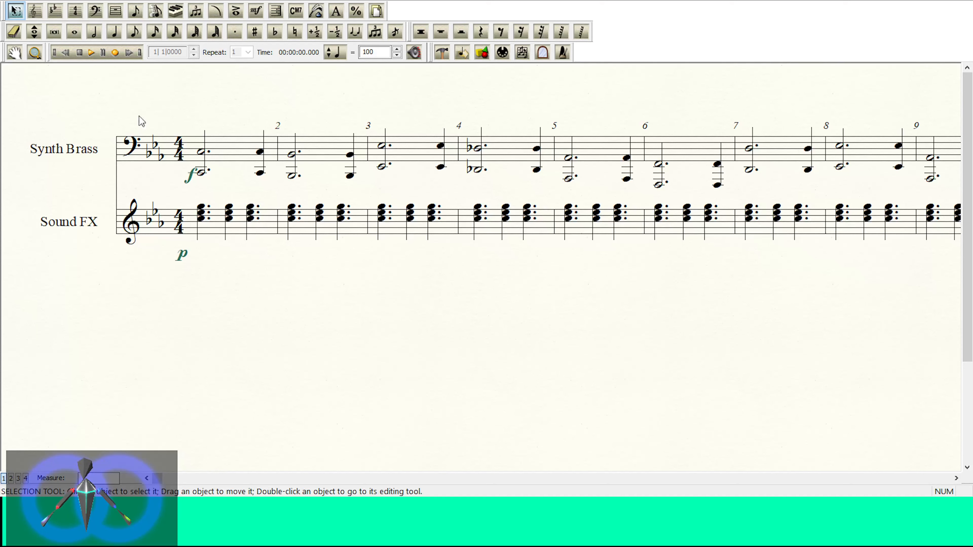
# Step: Replace the p dynamic under Sound FX measure 1 with mp and play the score to judge the balance
pyautogui.click(183, 256)
pyautogui.press('Delete')
pyautogui.click(256, 11)
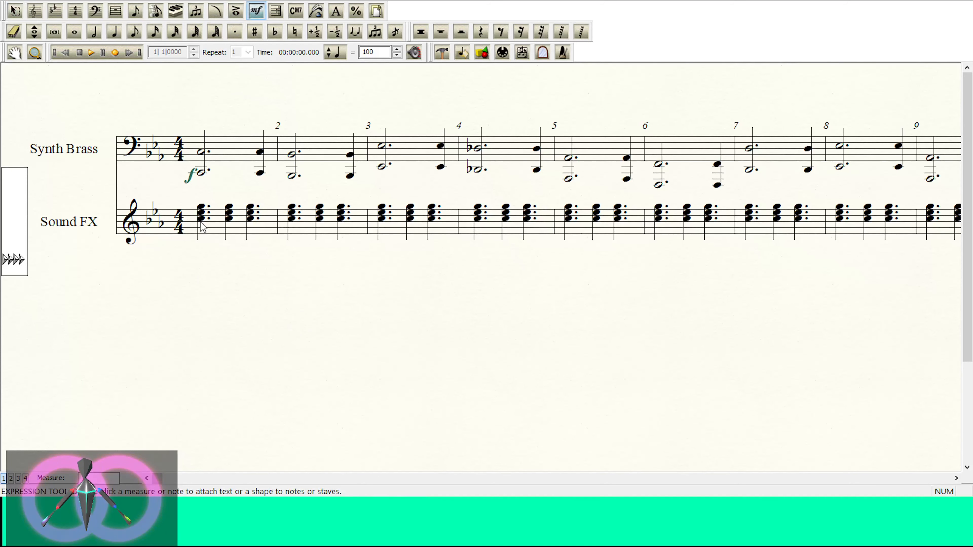
pyautogui.doubleClick(480, 190)
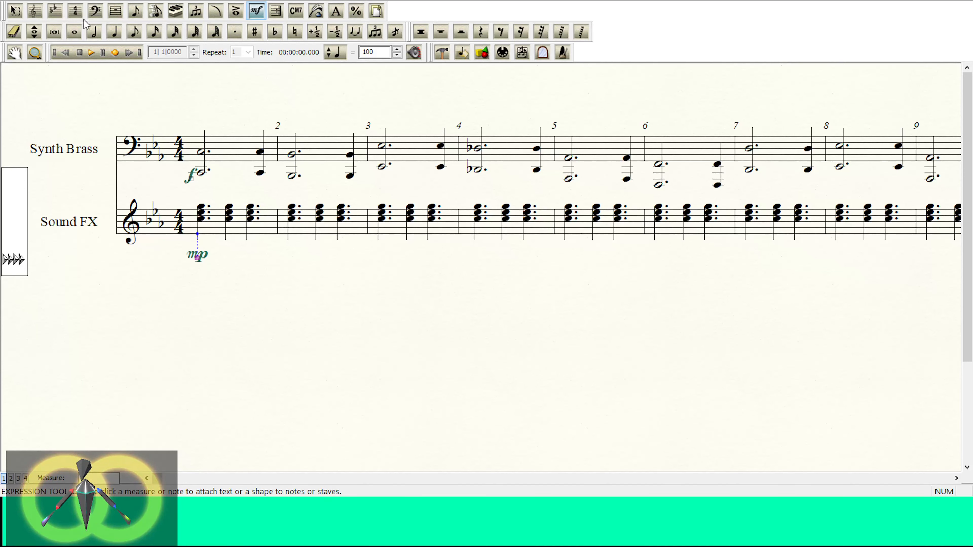
pyautogui.click(91, 53)
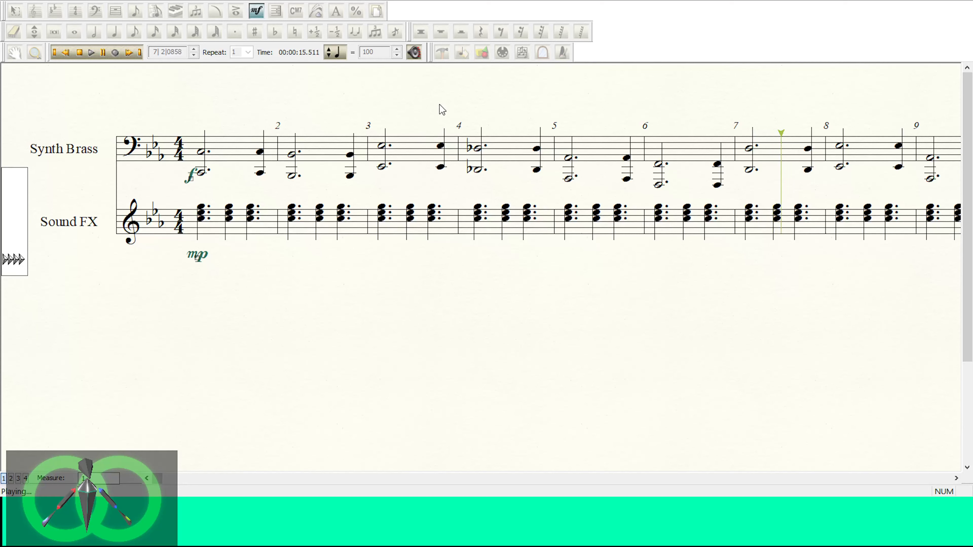
pyautogui.click(79, 52)
# Step: Insert a new blank staff between the Synth Brass and Sound FX staves
pyautogui.click(16, 11)
pyautogui.click(32, 229)
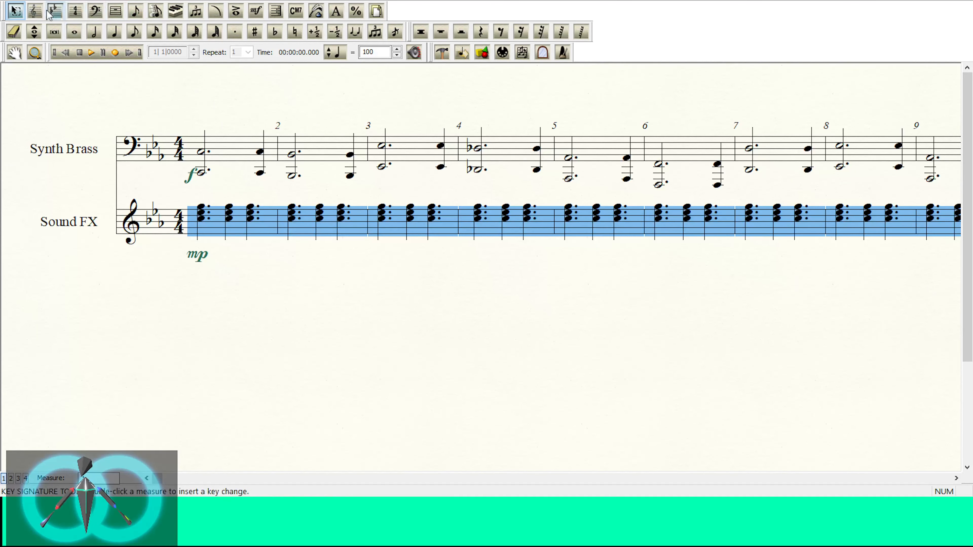
pyautogui.click(35, 11)
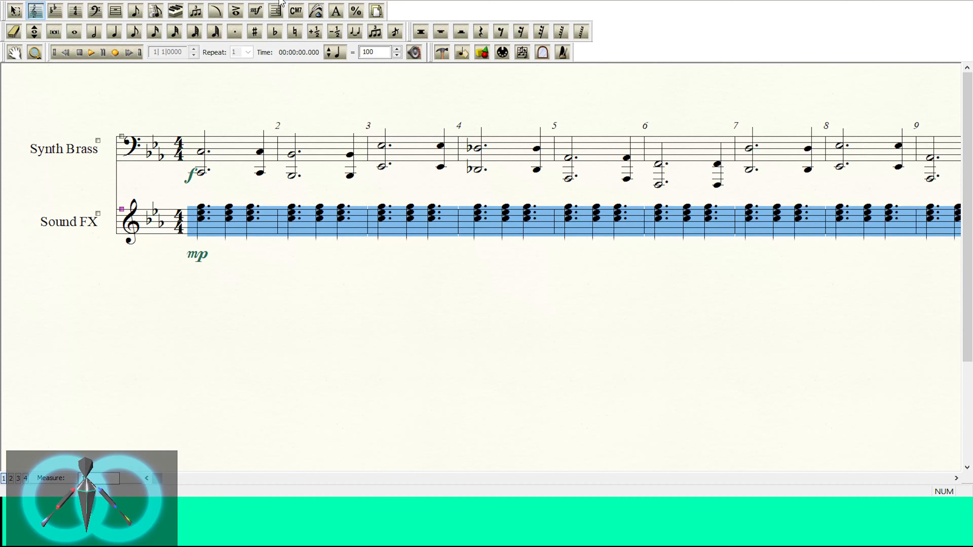
pyautogui.doubleClick(158, 250)
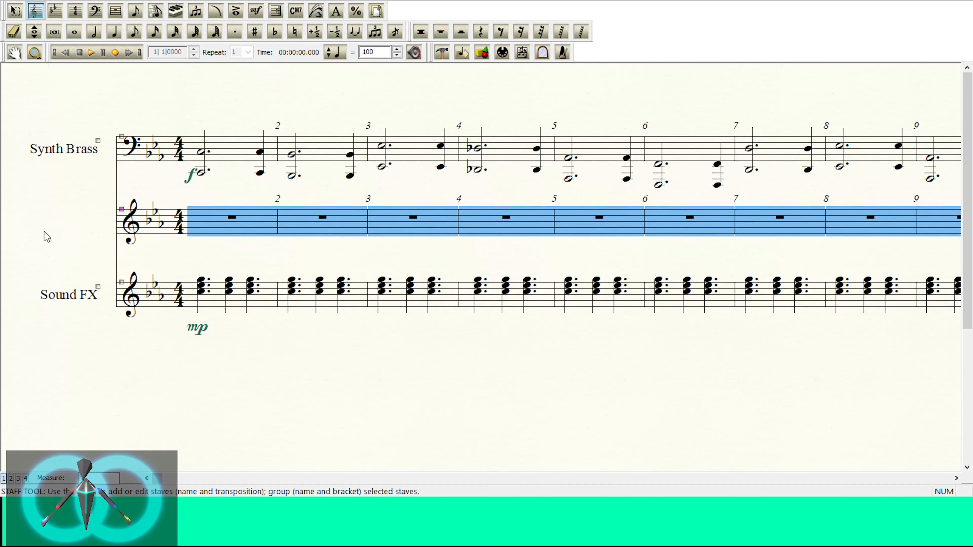
# Step: Copy the entire Sound FX chord part, including its mp marking, onto the new blank staff
pyautogui.click(15, 11)
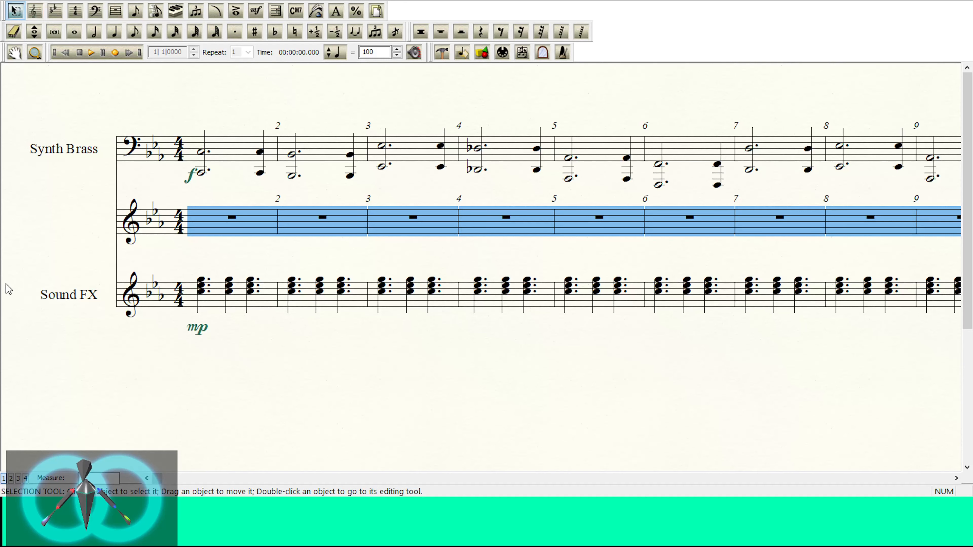
pyautogui.click(27, 309)
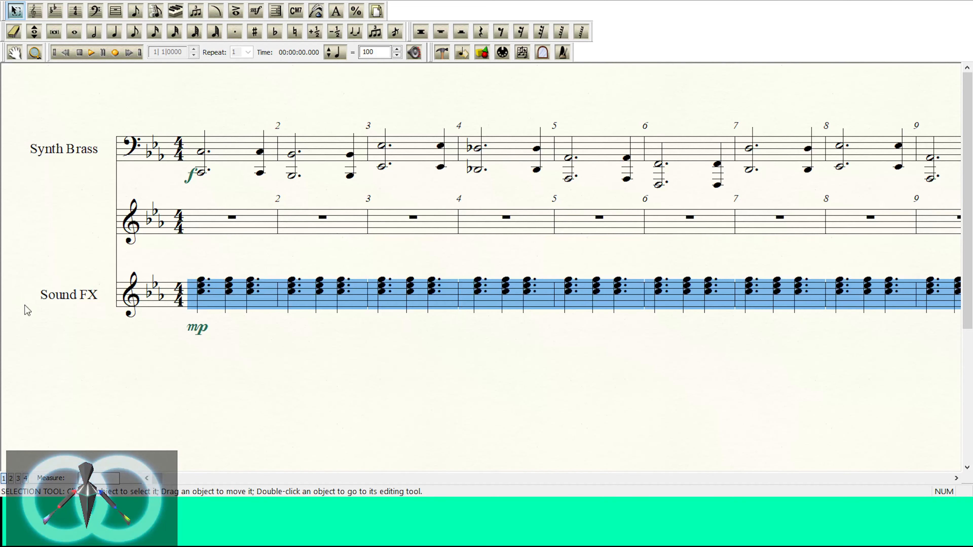
pyautogui.click(24, 230)
pyautogui.hotkey('ctrl', 'v')
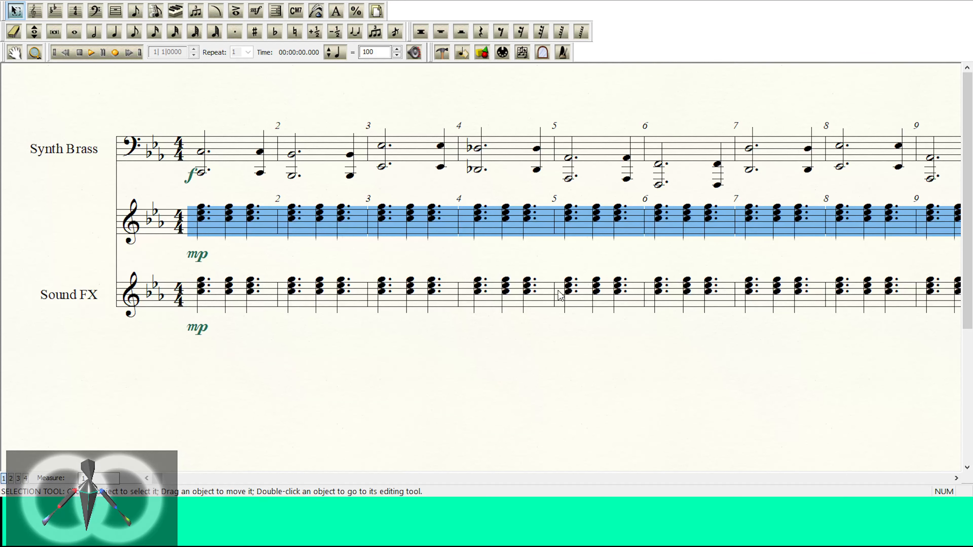
# Step: Assign the Electric Piano instrument to the copied chord staff and delete its empty bass-clef staff
pyautogui.hotkey('ctrl', 'z')
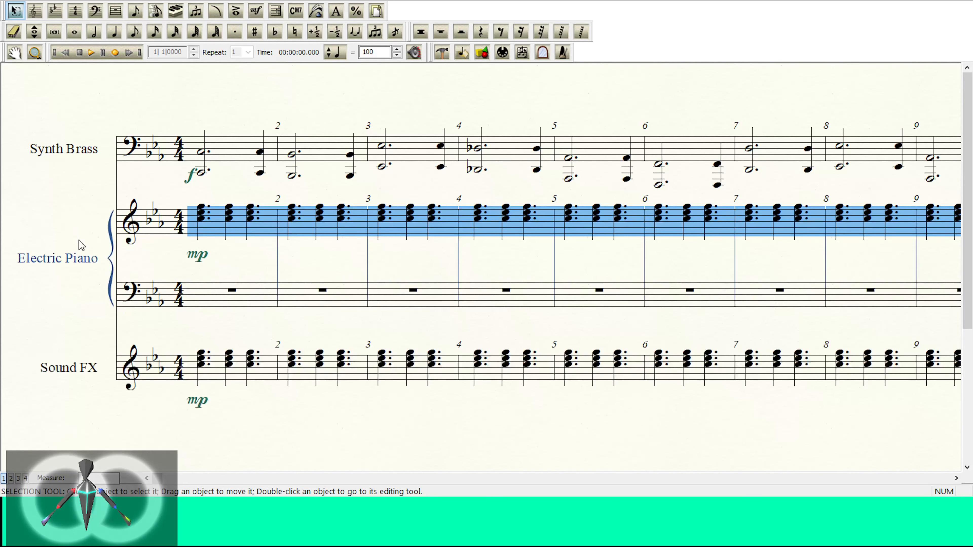
pyautogui.click(35, 303)
pyautogui.click(35, 10)
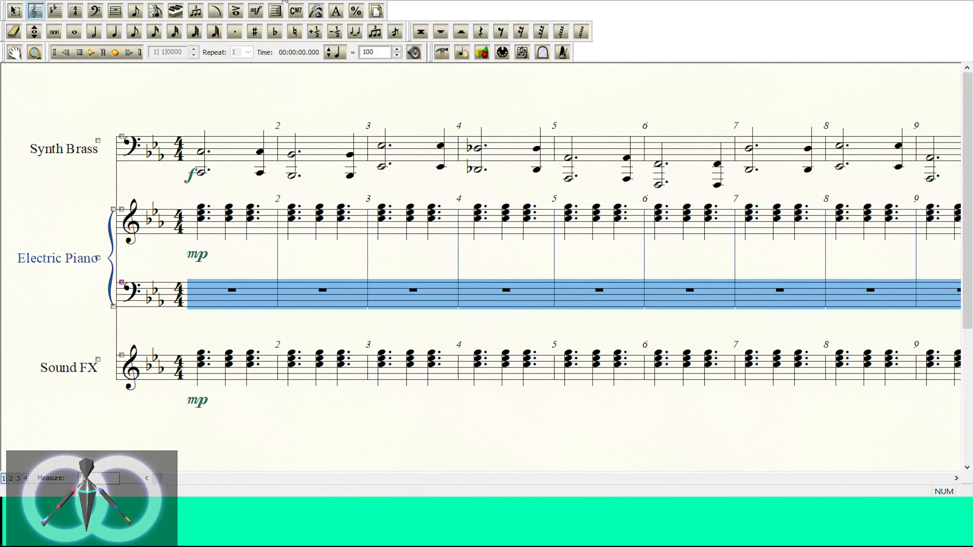
pyautogui.press('Delete')
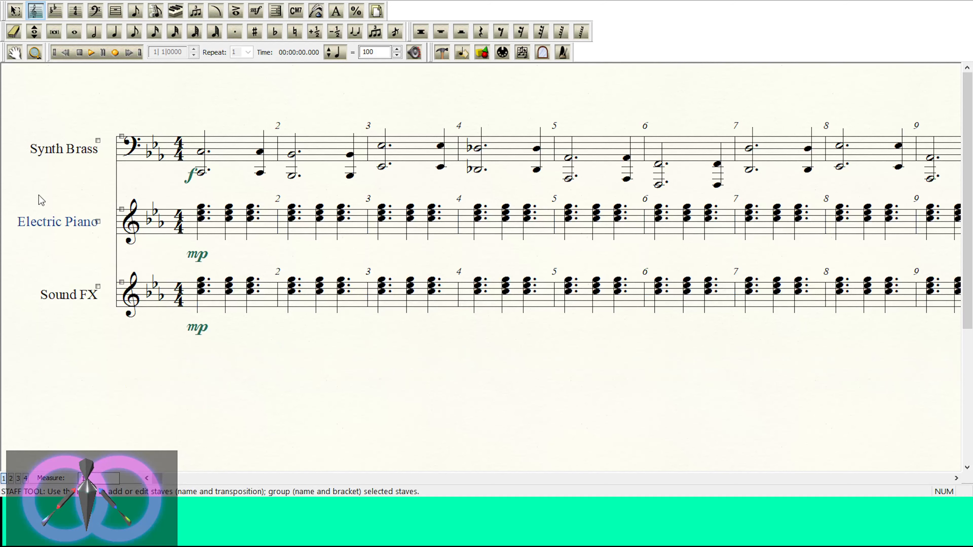
# Step: Display the score in Studio View and solo the Vintage Electric Piano staff instead of Sound FX
pyautogui.click(85, 1)
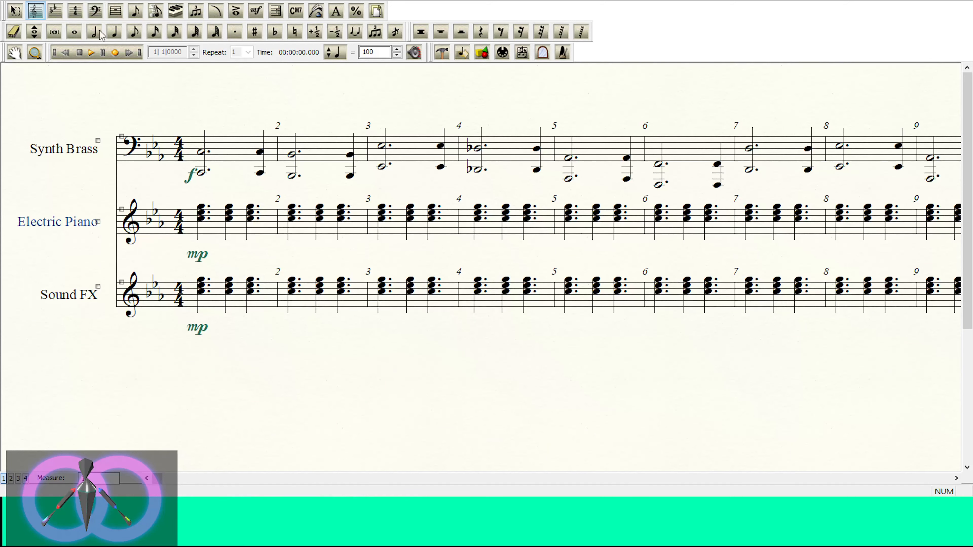
pyautogui.click(139, 50)
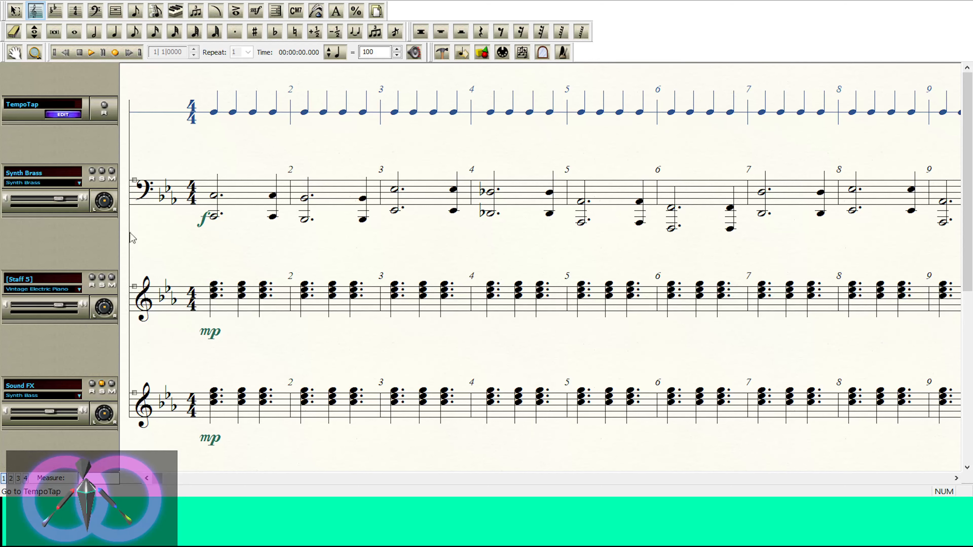
pyautogui.click(101, 384)
pyautogui.click(102, 278)
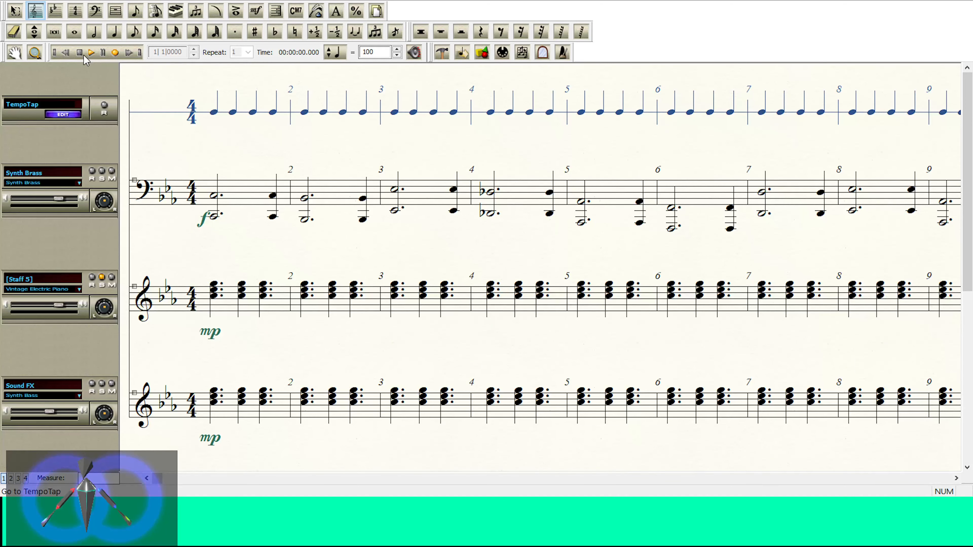
# Step: Play the soloed electric piano part, and play it together with Synth Brass with Sound FX muted
pyautogui.click(91, 53)
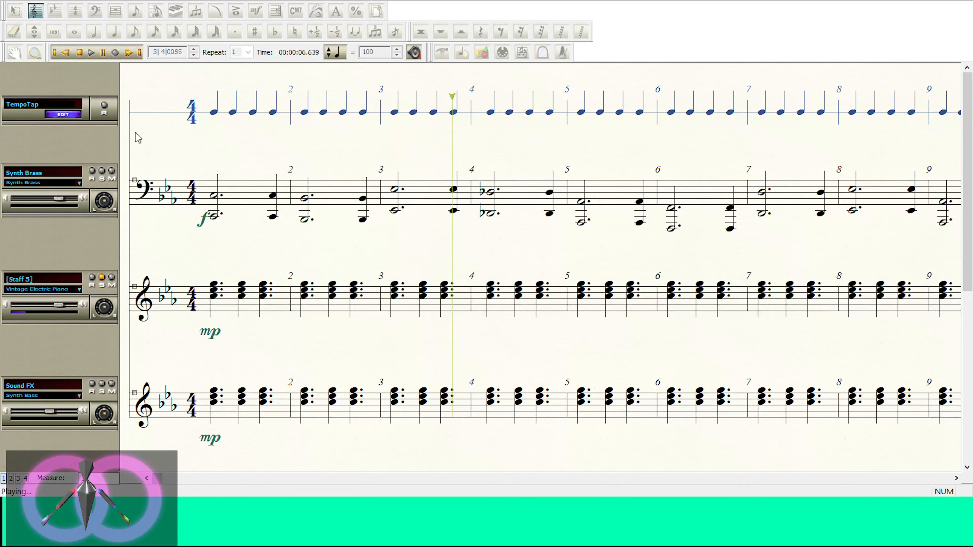
pyautogui.click(90, 56)
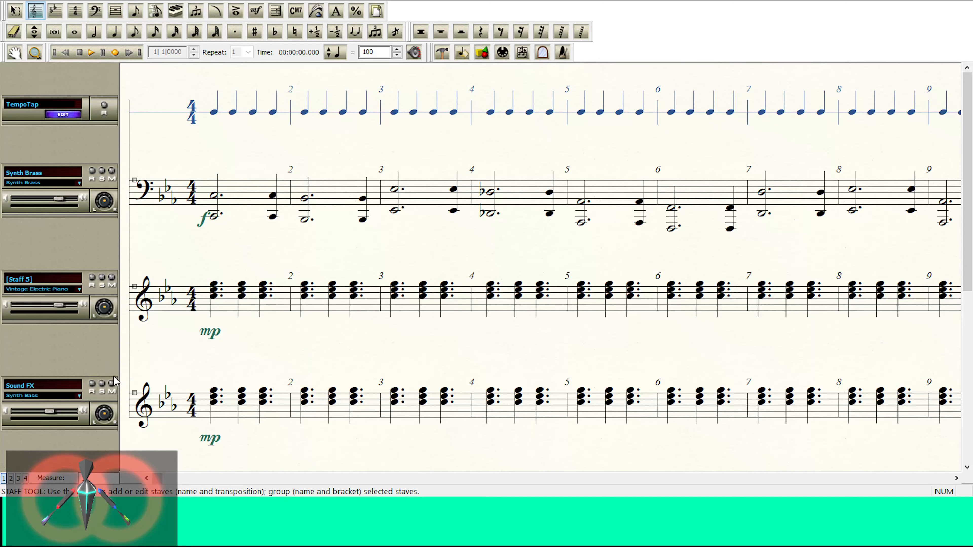
pyautogui.click(92, 53)
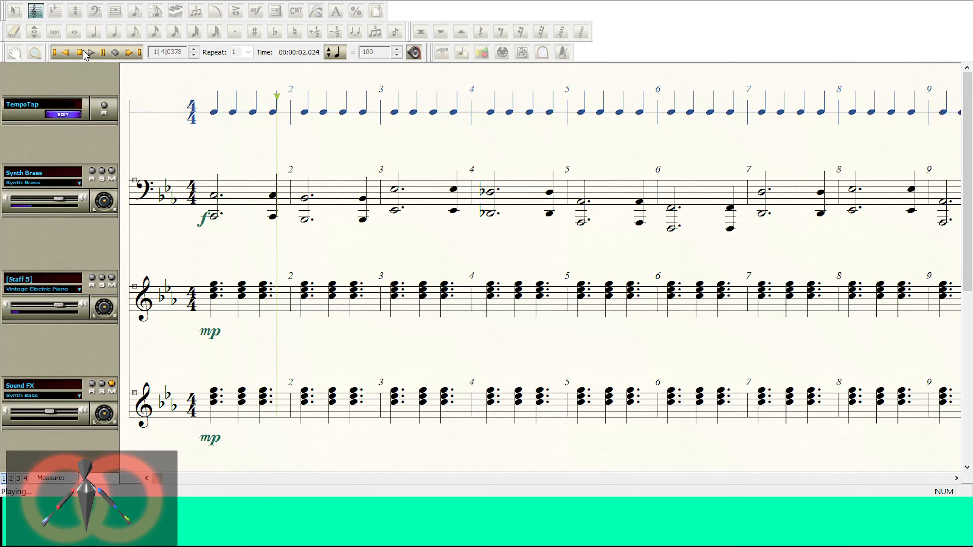
pyautogui.click(85, 54)
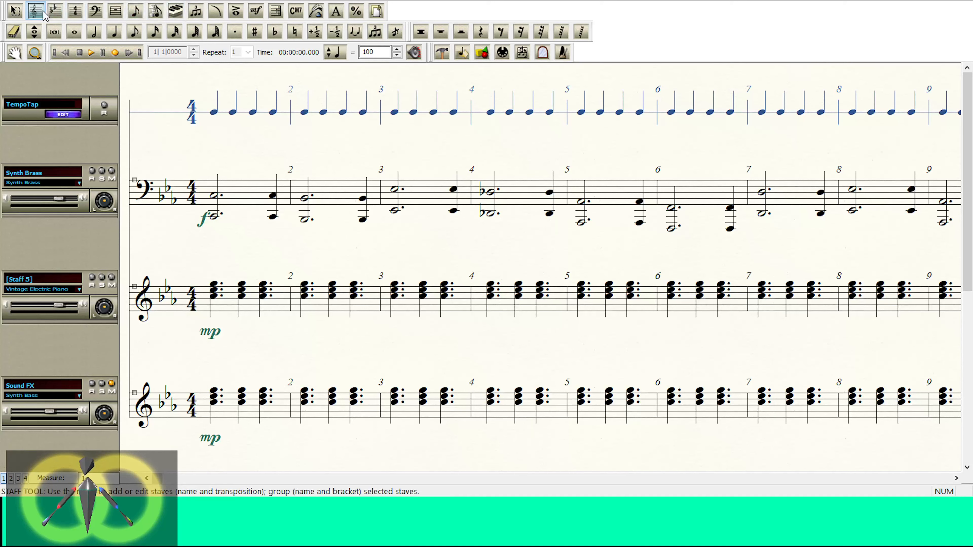
# Step: Replace the mp dynamic under electric piano measure 1 with ff
pyautogui.click(255, 10)
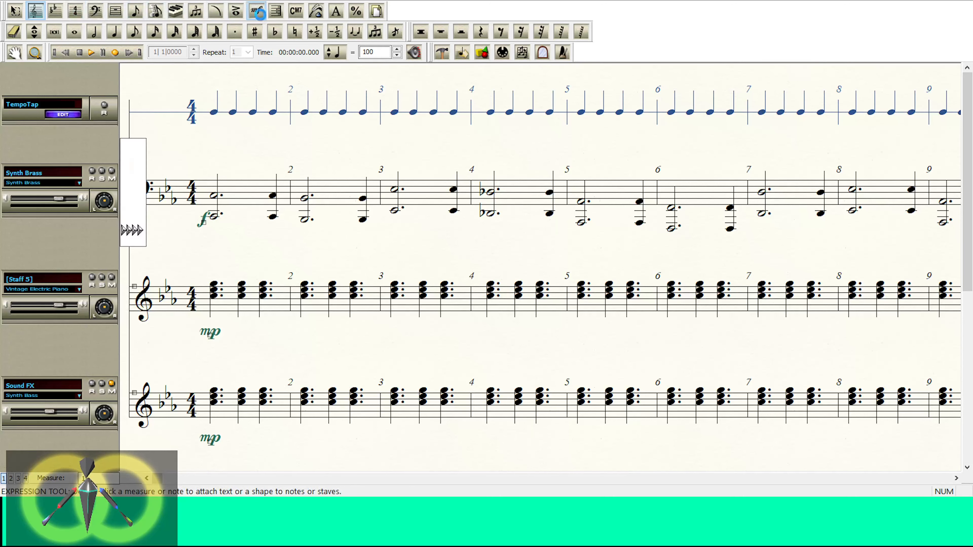
pyautogui.click(209, 337)
pyautogui.press('Delete')
pyautogui.doubleClick(214, 299)
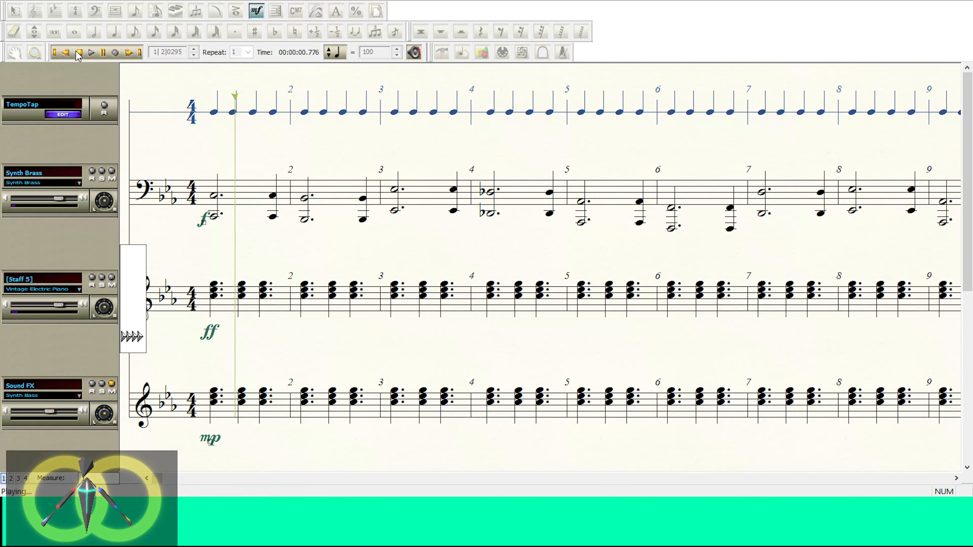
# Step: Replace the ff dynamic under electric piano measure 1 with f and play the opening measures
pyautogui.moveTo(192, 317); pyautogui.dragTo(234, 355)
pyautogui.press('Delete')
pyautogui.doubleClick(218, 293)
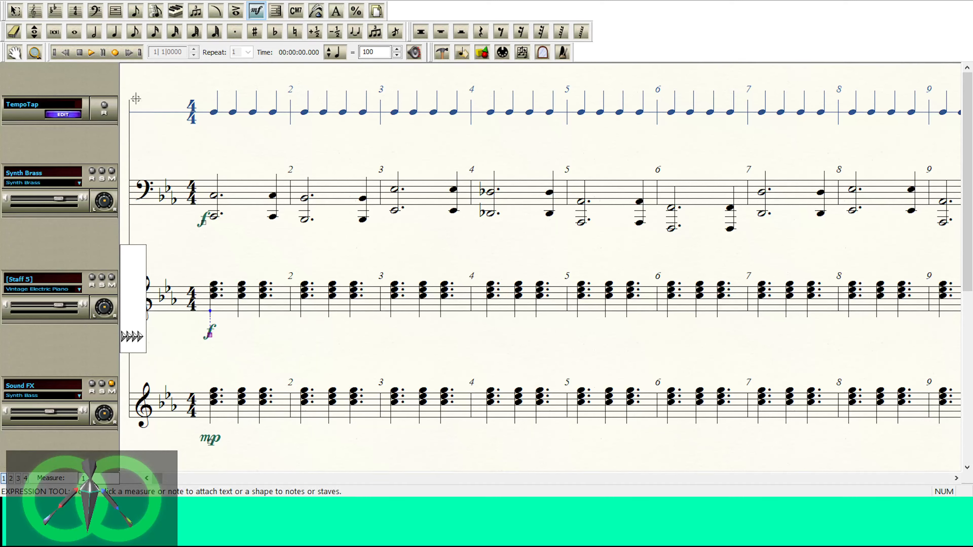
pyautogui.click(91, 52)
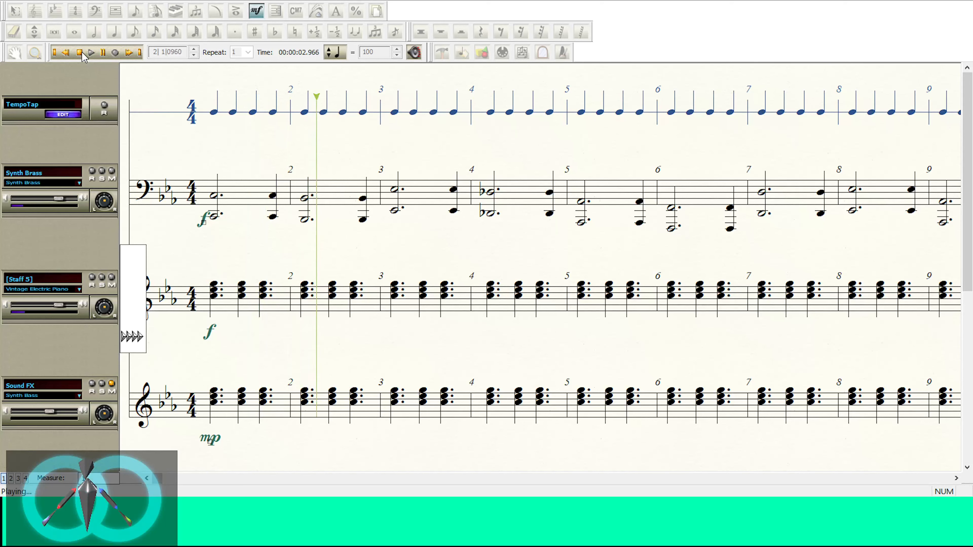
pyautogui.click(81, 53)
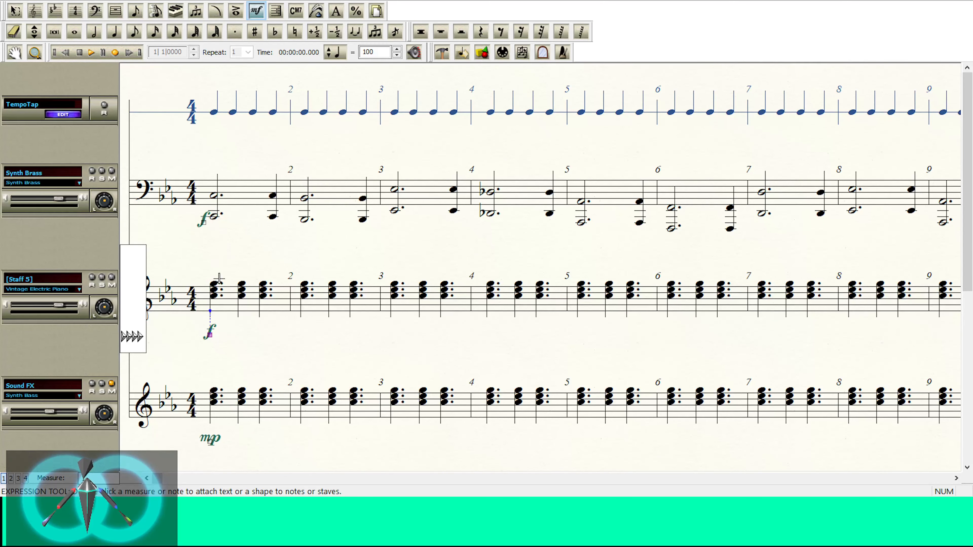
# Step: Replace the f dynamic under electric piano measure 1 with mf and return the score to Scroll View
pyautogui.press('Delete')
pyautogui.doubleClick(417, 183)
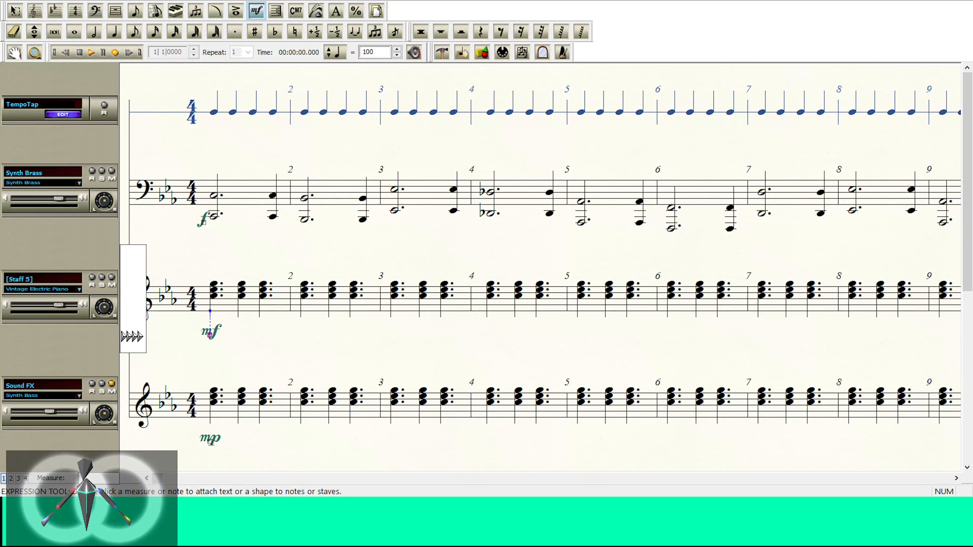
pyautogui.click(75, 1)
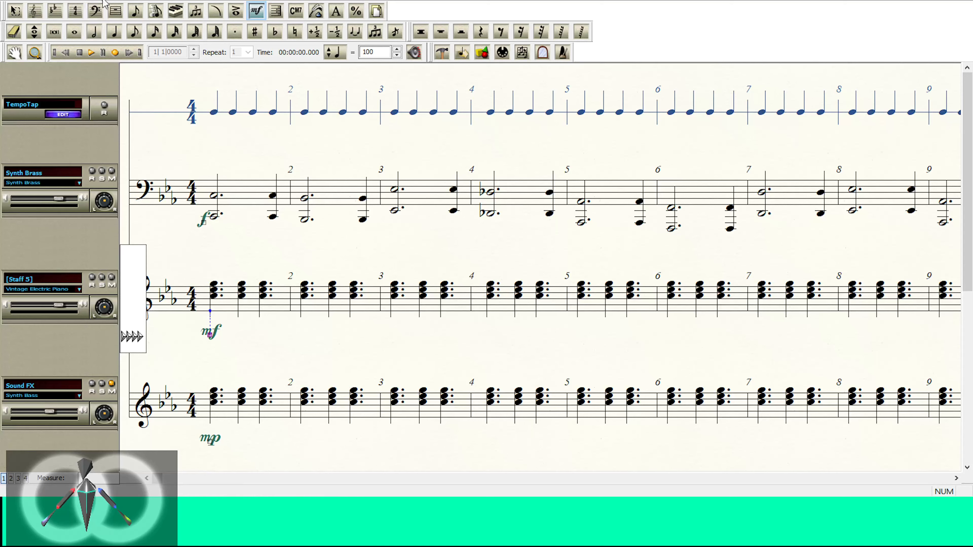
pyautogui.click(90, 24)
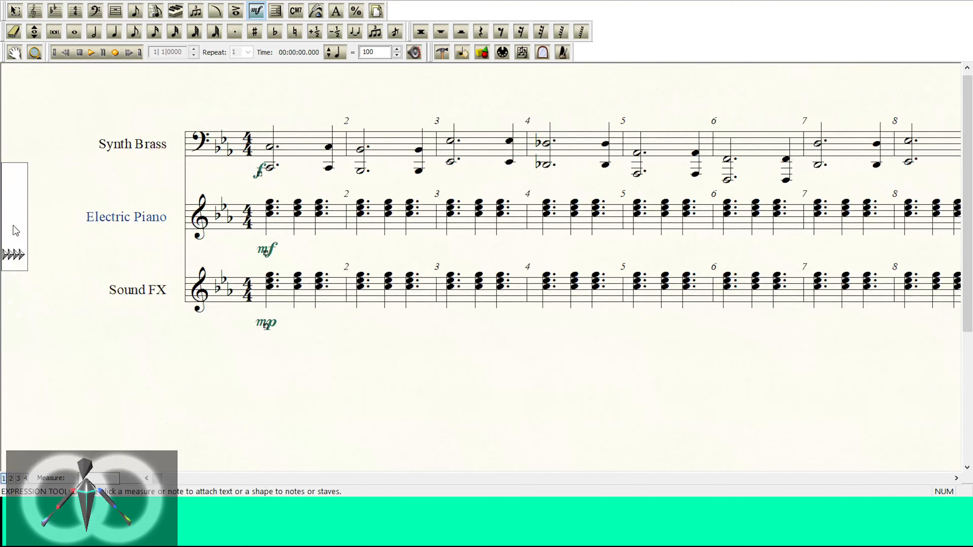
# Step: Try another instrument on the Electric Piano staff, removing the empty bass-clef staff before playing the score
pyautogui.click(15, 11)
pyautogui.click(58, 196)
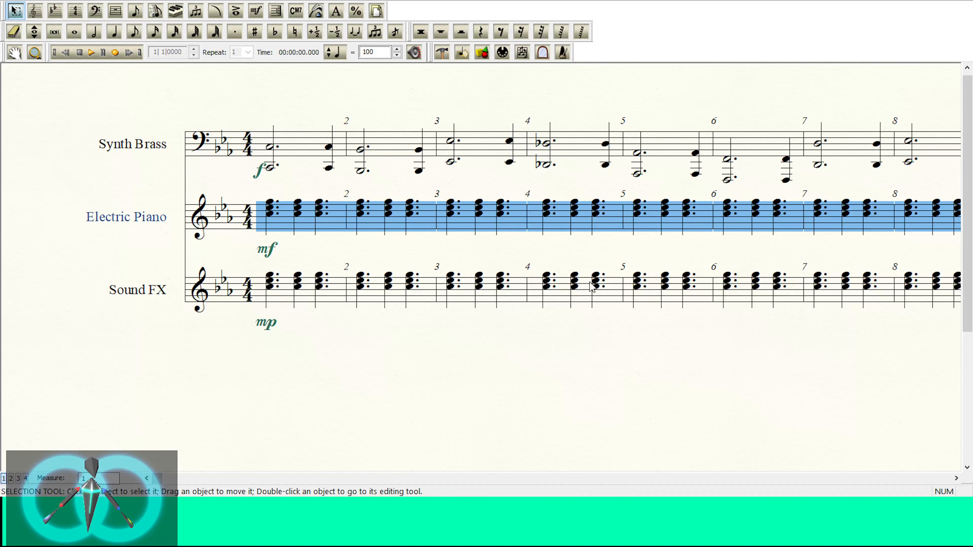
pyautogui.hotkey('ctrl', 'z')
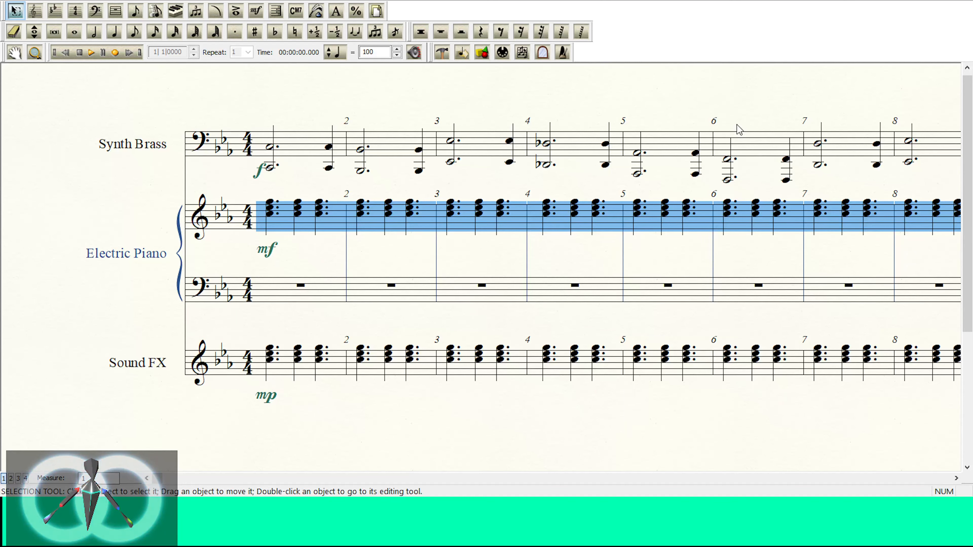
pyautogui.click(61, 278)
pyautogui.click(35, 11)
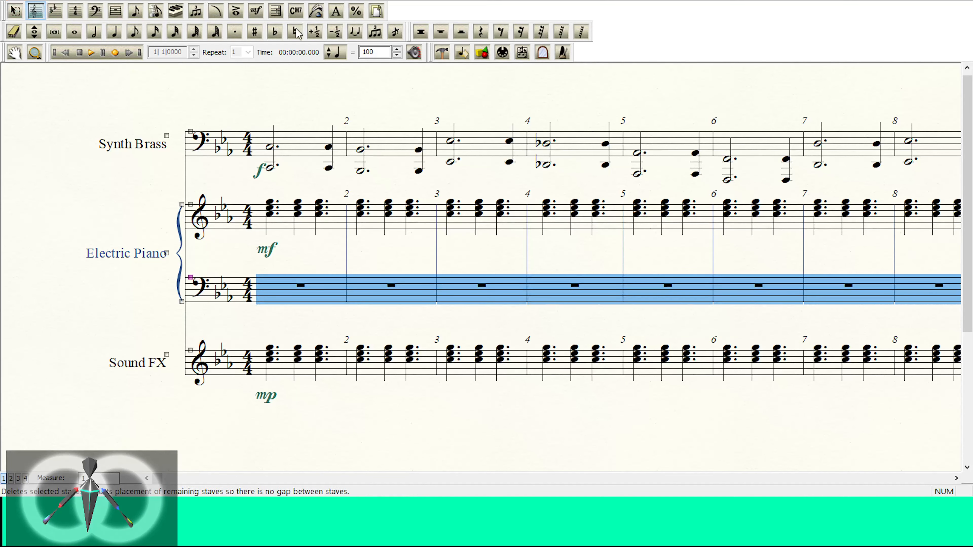
pyautogui.press('Delete')
pyautogui.click(25, 232)
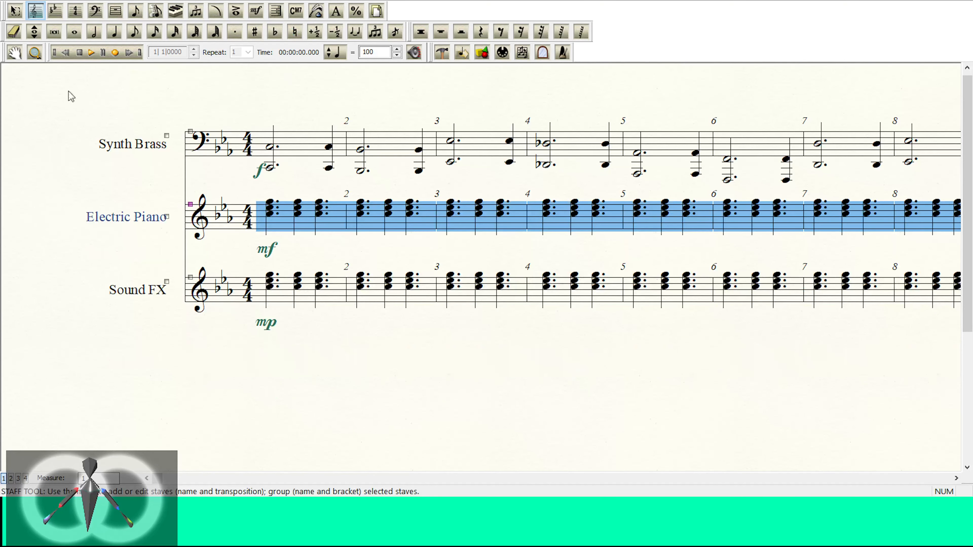
pyautogui.click(90, 57)
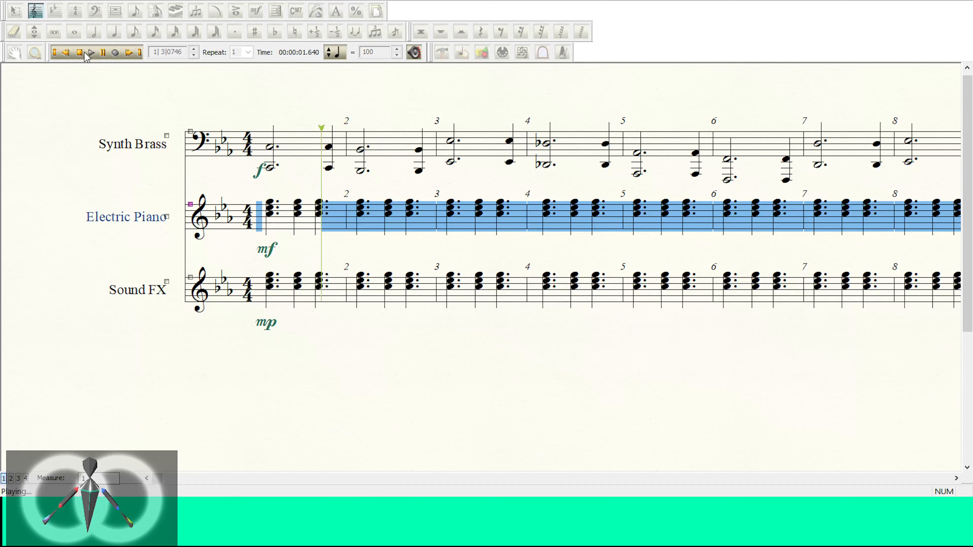
pyautogui.click(78, 54)
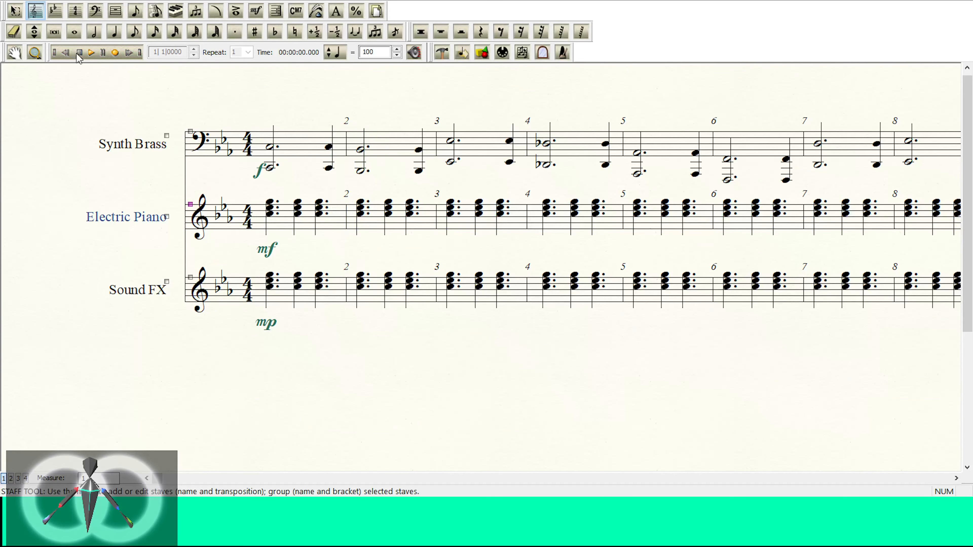
# Step: Assign the Celesta instrument to the Electric Piano chord staff and delete its empty bass-clef staff
pyautogui.click(40, 210)
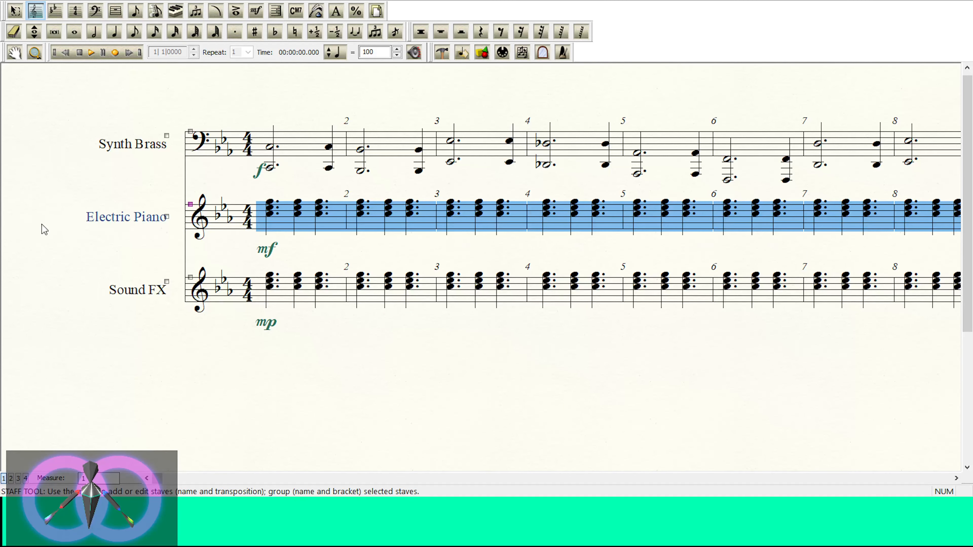
pyautogui.hotkey('ctrl', 'z')
pyautogui.hotkey('ctrl', 'z')
pyautogui.click(87, 50)
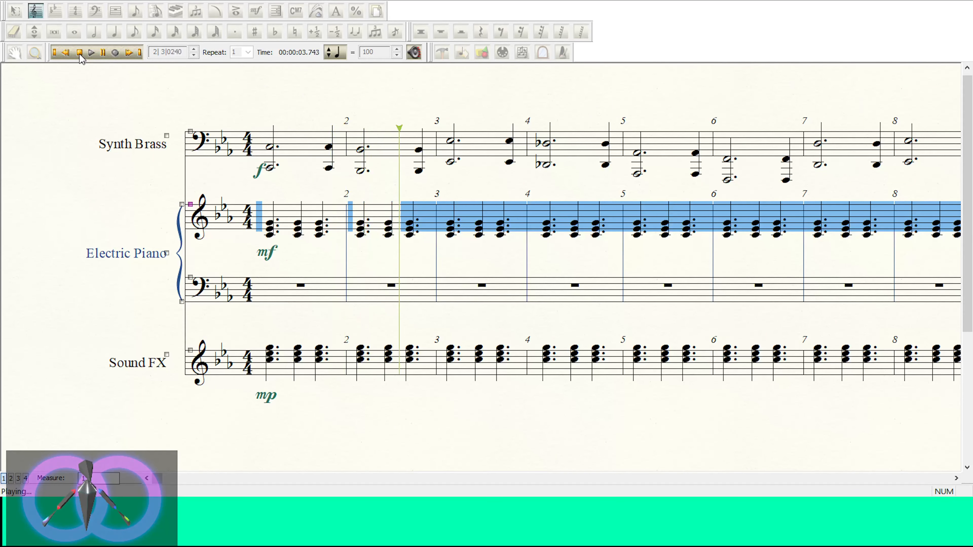
pyautogui.click(79, 53)
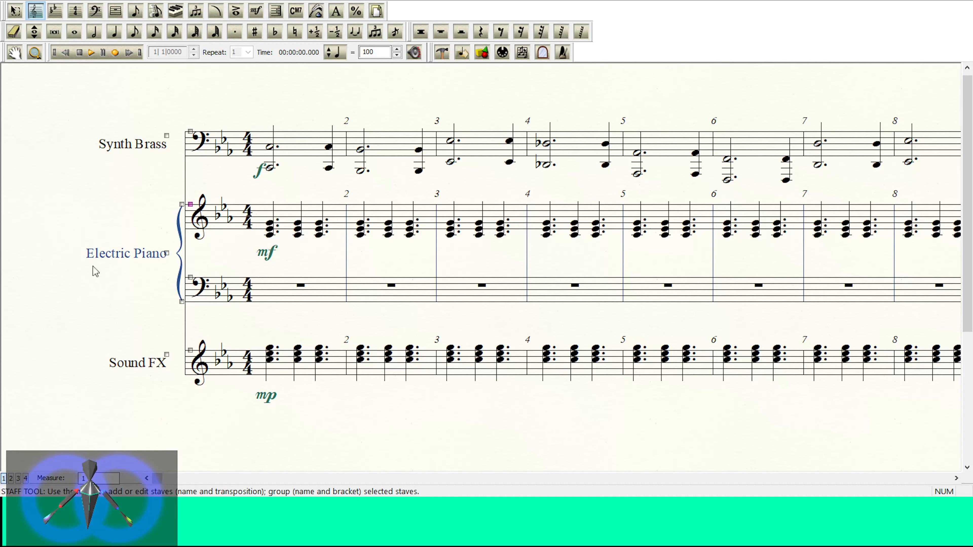
pyautogui.click(39, 290)
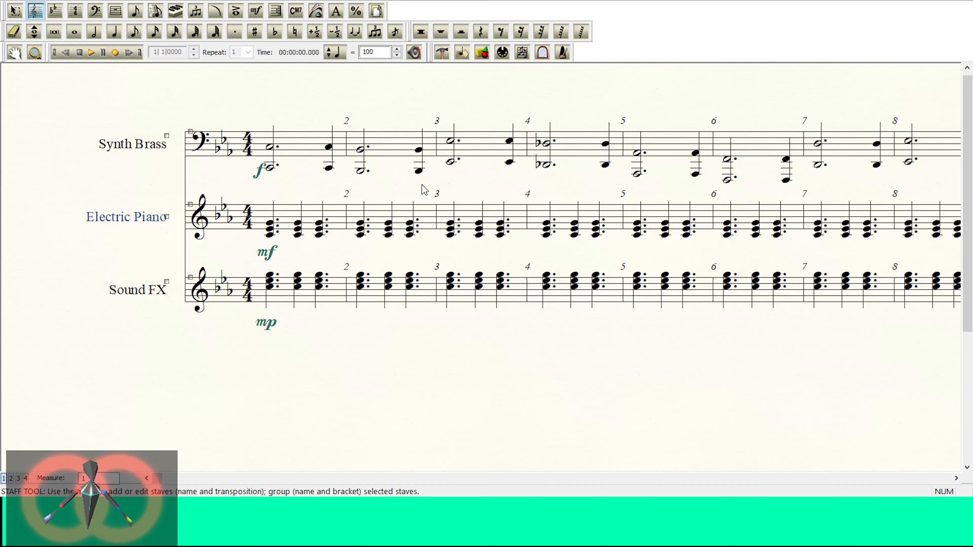
# Step: Try to edit the Electric Piano staff name, and undo the extra staves added over that staff
pyautogui.click(157, 213)
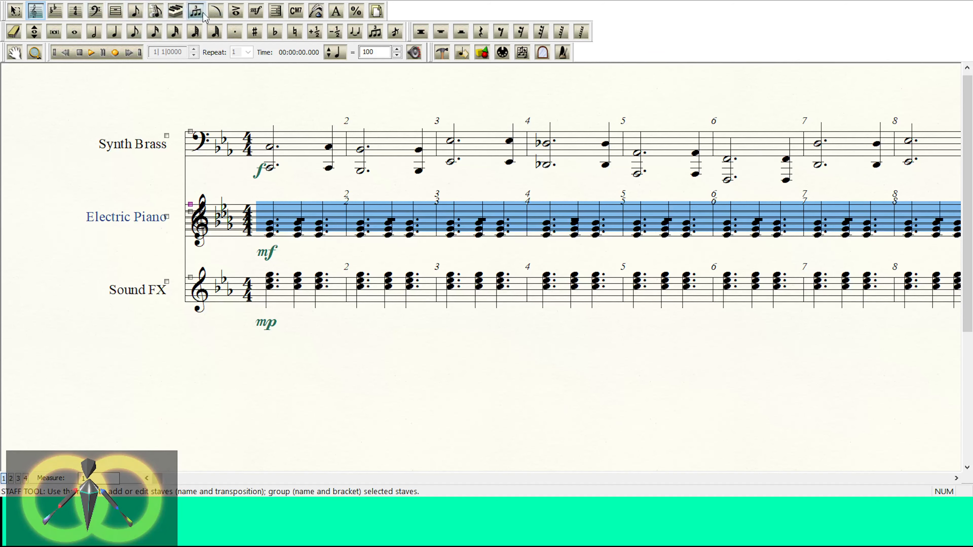
pyautogui.click(336, 11)
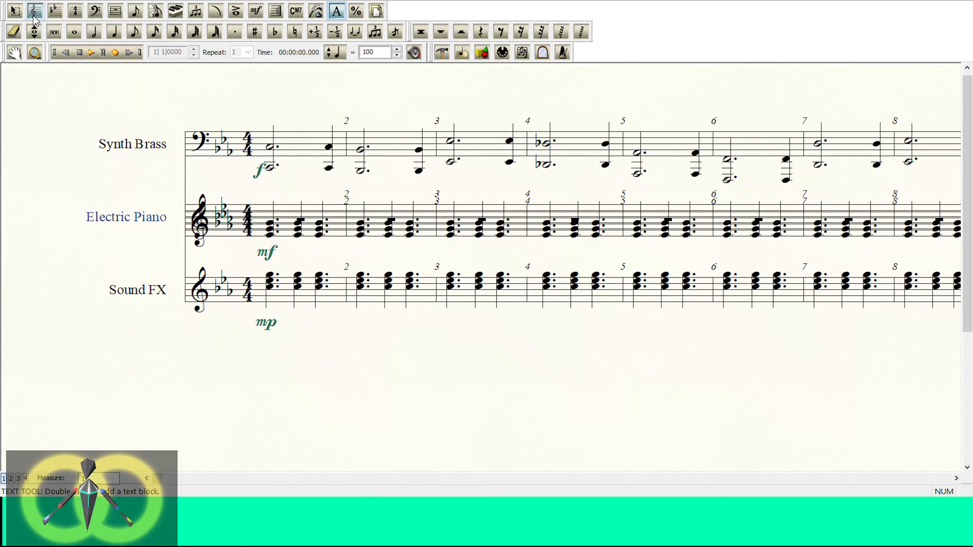
pyautogui.click(15, 10)
pyautogui.click(137, 221)
pyautogui.doubleClick(136, 222)
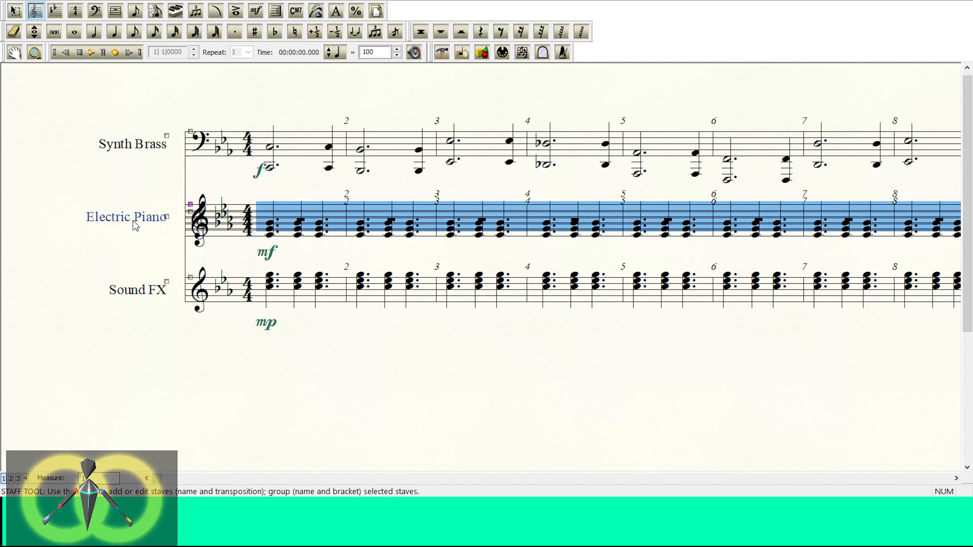
pyautogui.doubleClick(136, 217)
pyautogui.click(166, 217)
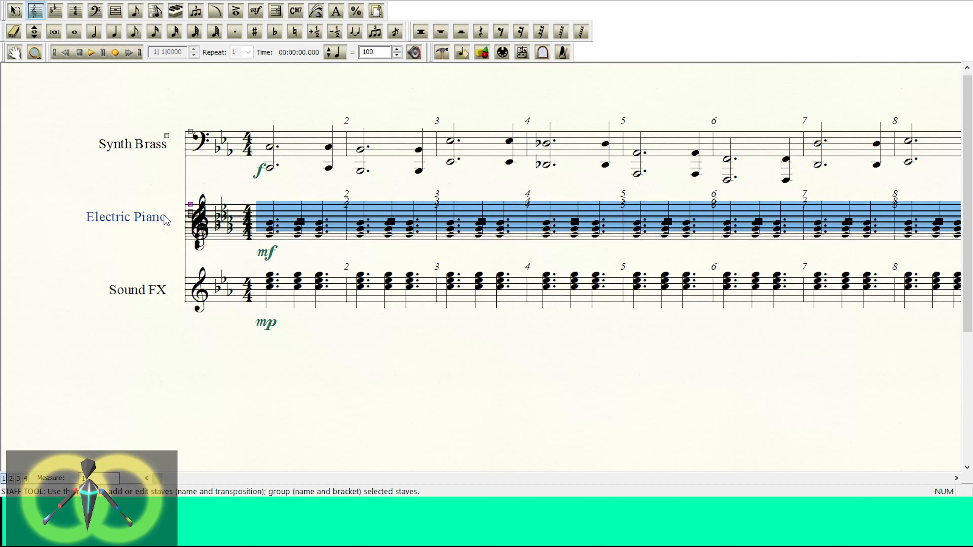
pyautogui.click(166, 216)
pyautogui.scroll(-5, 309, 181)
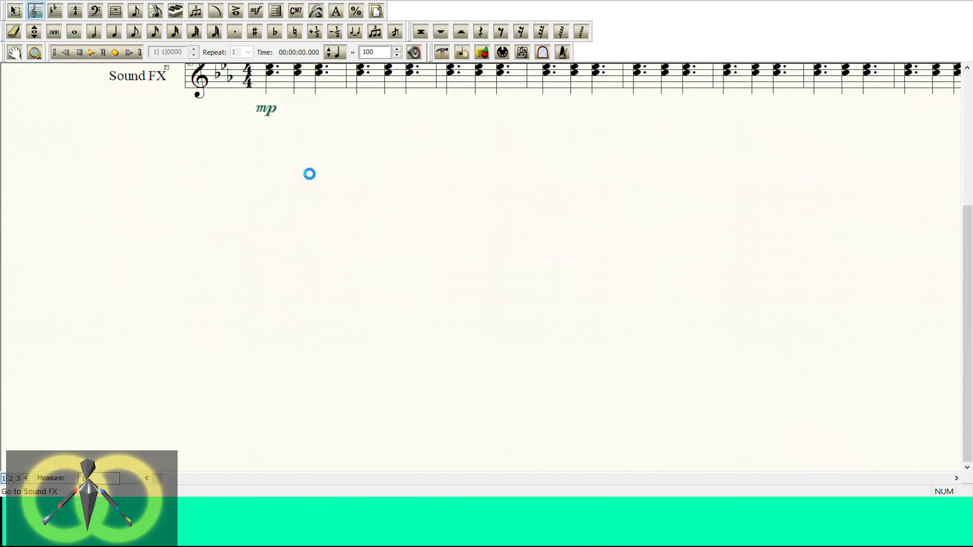
pyautogui.scroll(4, 309, 180)
pyautogui.hotkey('ctrl', 'z')
pyautogui.hotkey('ctrl', 'z')
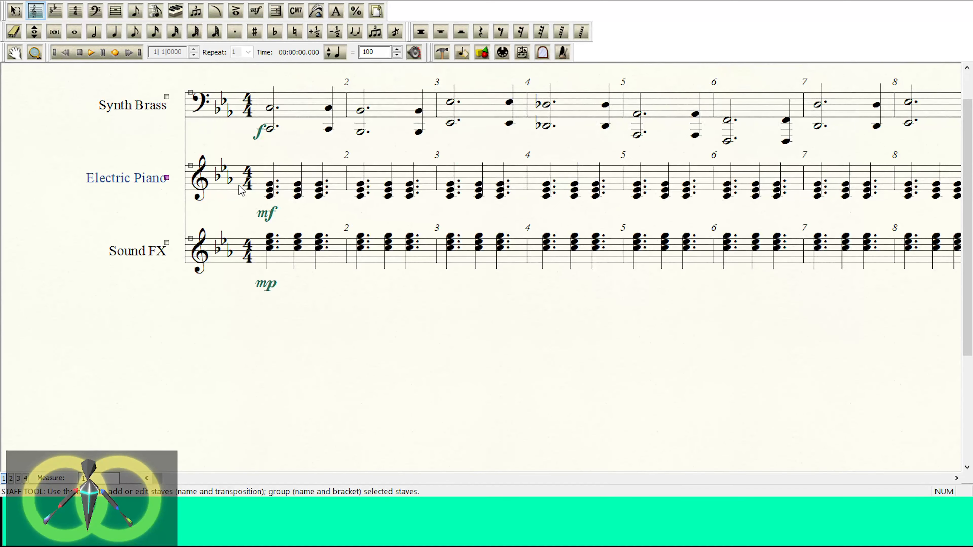
pyautogui.click(153, 185)
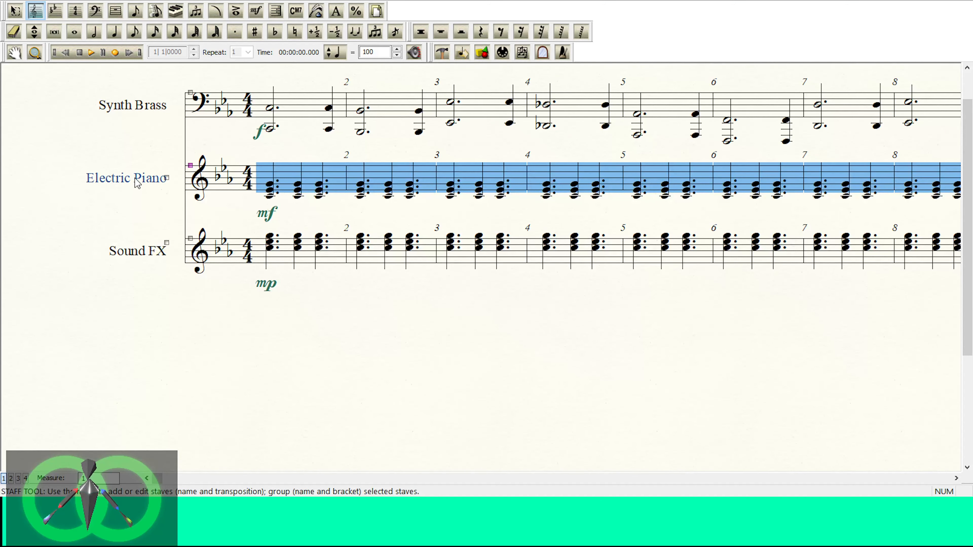
pyautogui.click(132, 154)
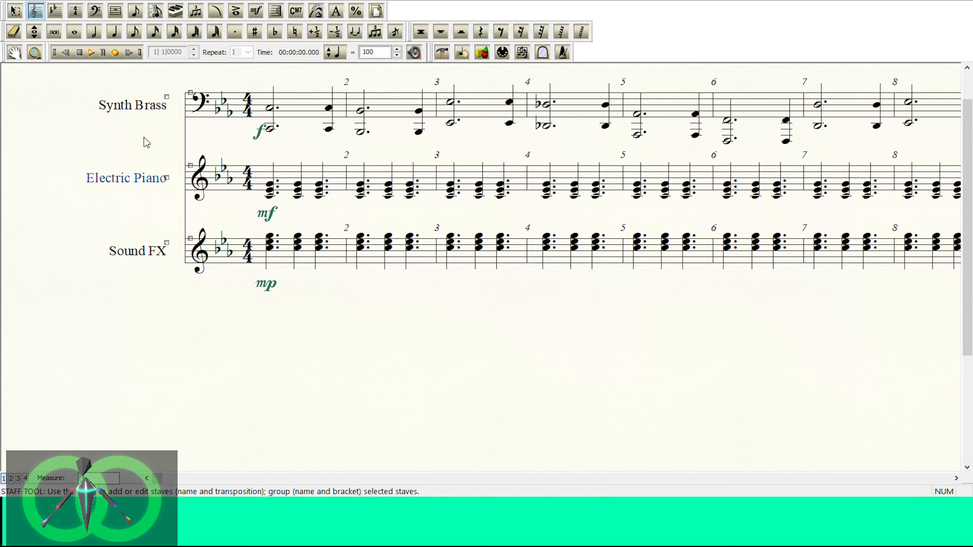
pyautogui.scroll(1, 146, 143)
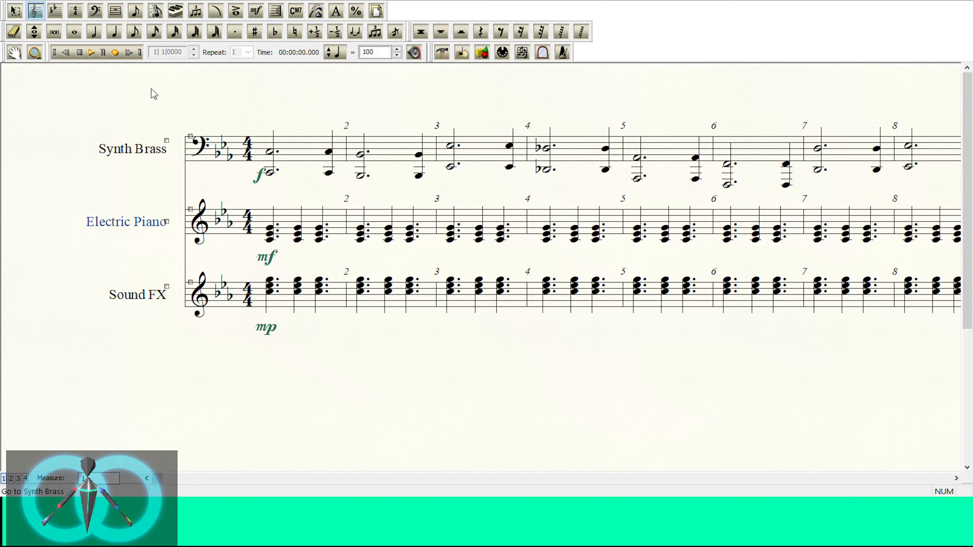
# Step: Play the score, and try an mp dynamic instead of mf under Electric Piano measure 1
pyautogui.click(91, 53)
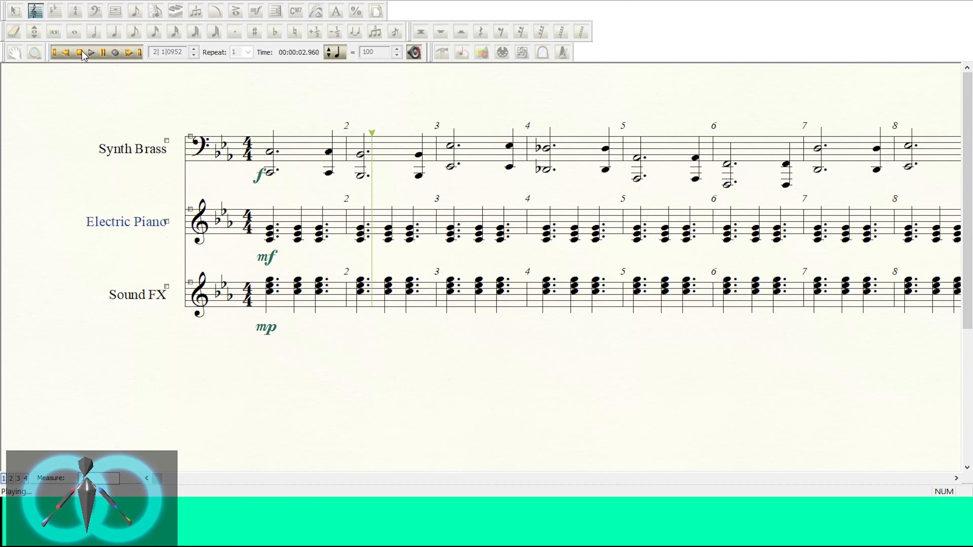
pyautogui.click(80, 53)
pyautogui.click(259, 9)
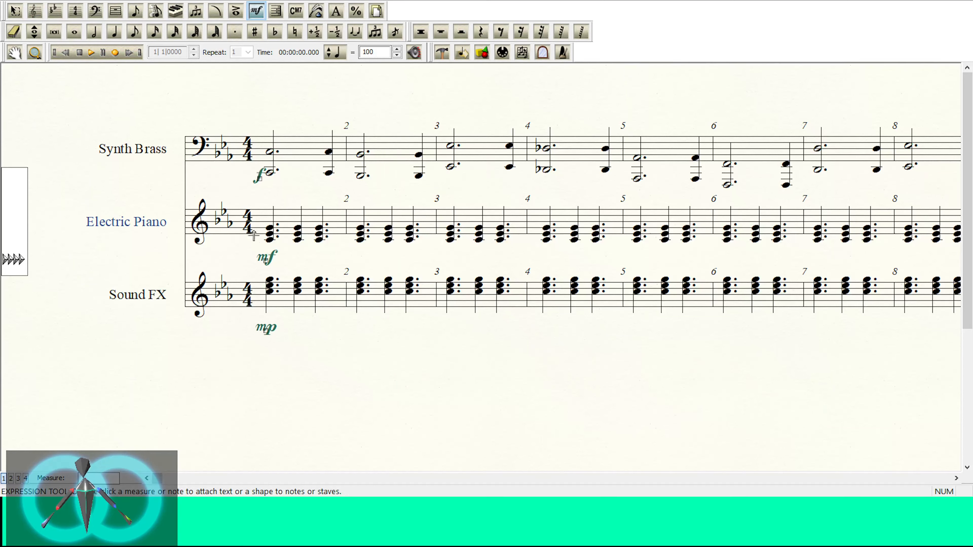
pyautogui.doubleClick(494, 187)
pyautogui.click(90, 54)
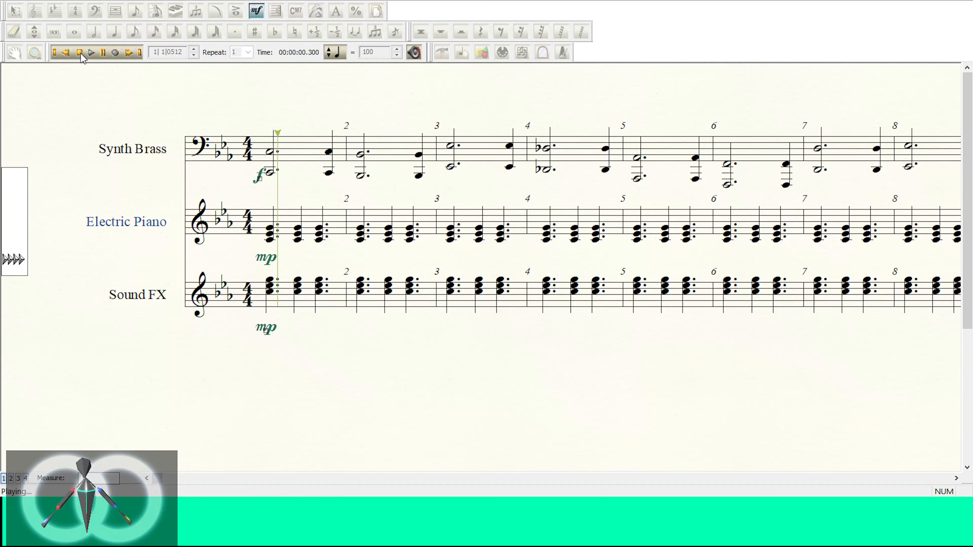
pyautogui.click(79, 52)
pyautogui.hotkey('ctrl', 'z')
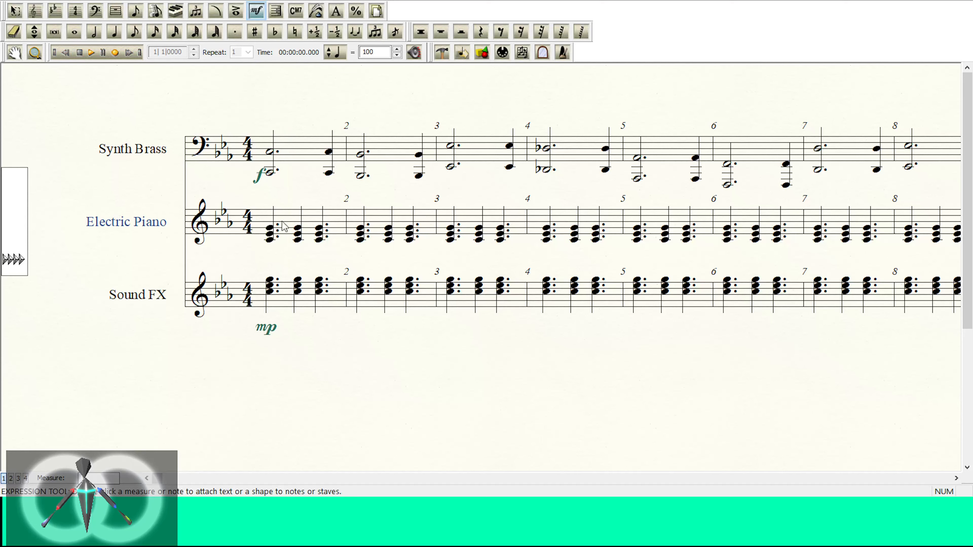
# Step: Try a pppp dynamic under Electric Piano measure 1 with a short playback, and undo it
pyautogui.doubleClick(476, 220)
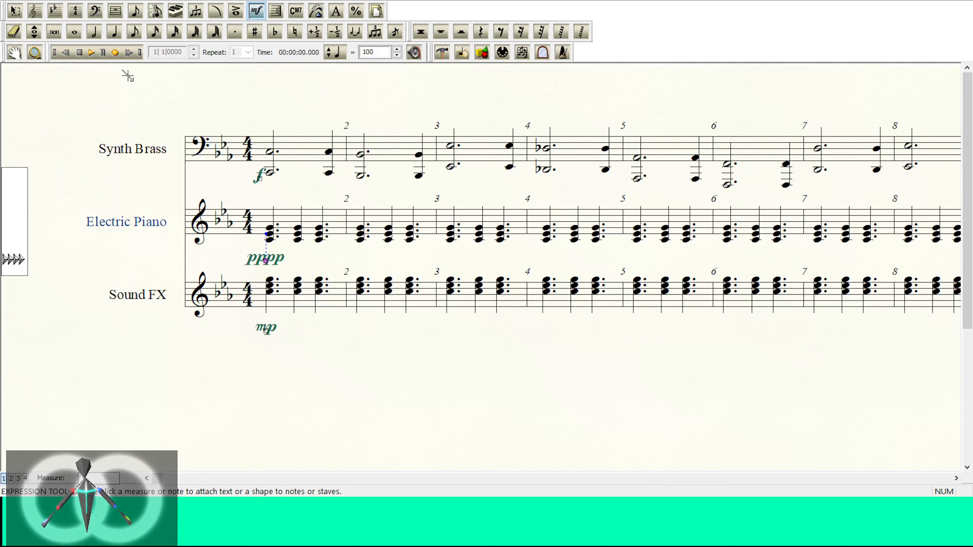
pyautogui.click(91, 54)
pyautogui.click(80, 54)
pyautogui.hotkey('ctrl', 'z')
# Step: Try a pp dynamic under Electric Piano measure 1 with a short playback, and undo it
pyautogui.doubleClick(274, 239)
pyautogui.doubleClick(603, 186)
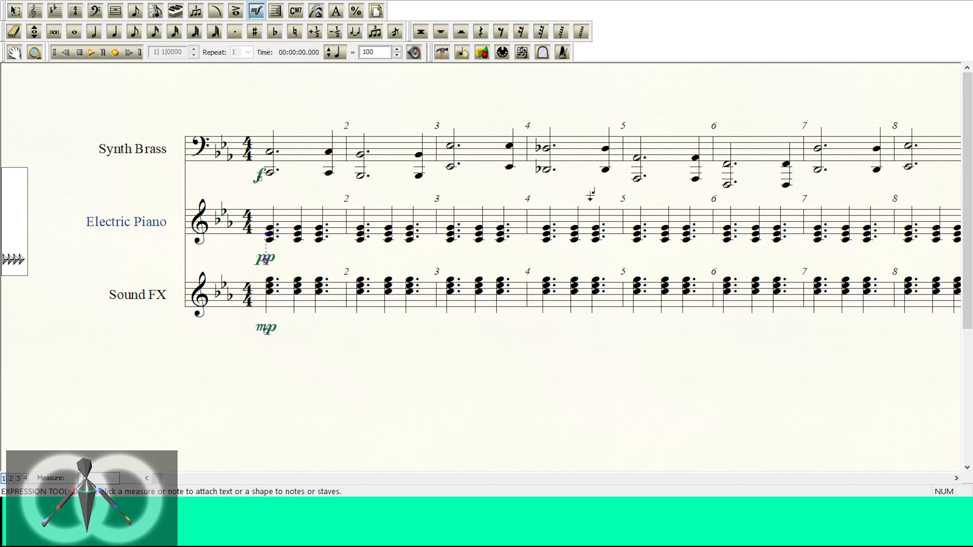
pyautogui.click(90, 53)
pyautogui.click(80, 53)
pyautogui.hotkey('ctrl', 'z')
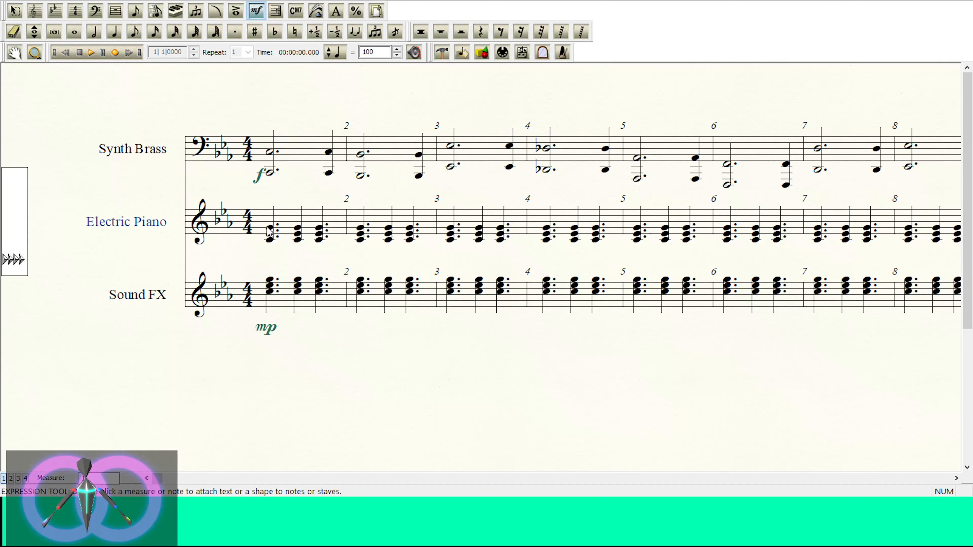
# Step: Mark Electric Piano measure 1 with a p dynamic, check it by playback, and display the score in Studio View
pyautogui.hotkey('ctrl', 'y')
pyautogui.click(91, 53)
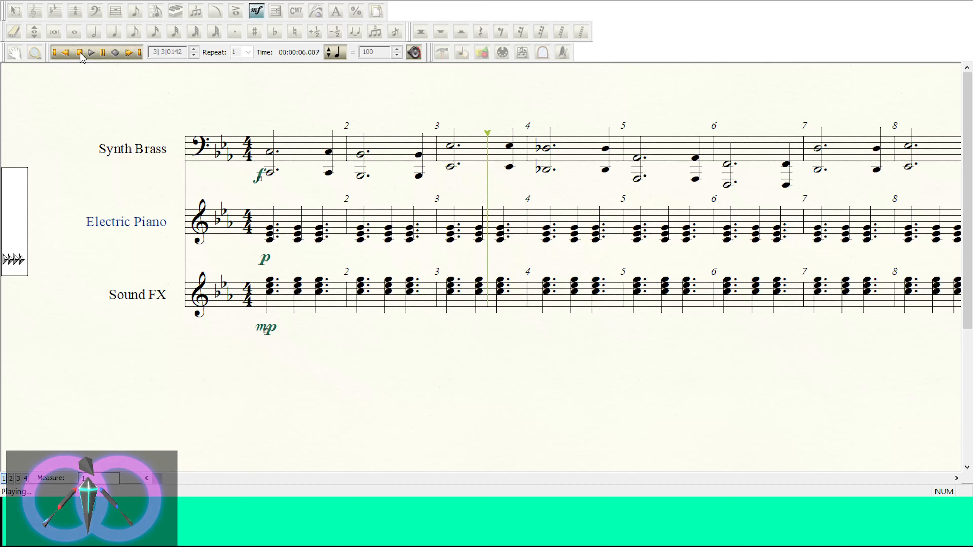
pyautogui.click(79, 53)
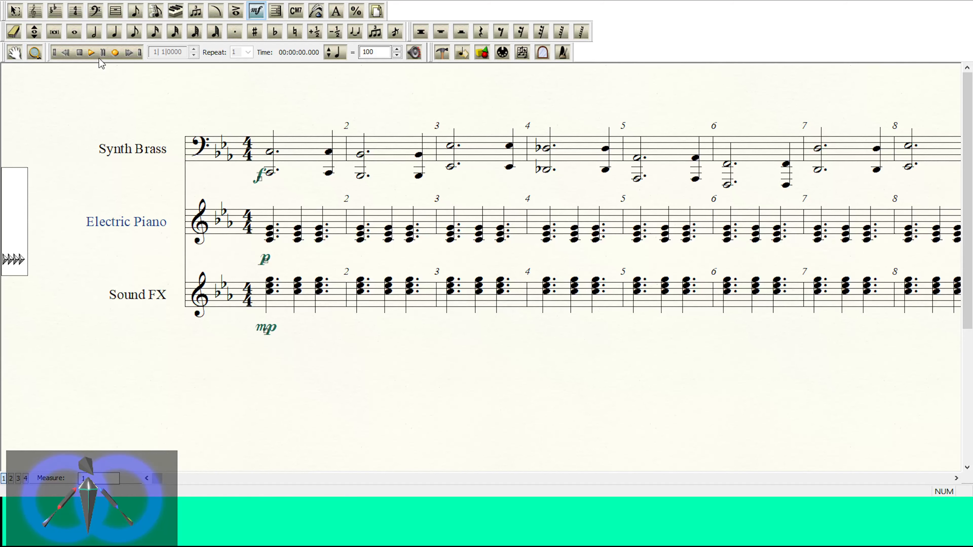
pyautogui.click(114, 54)
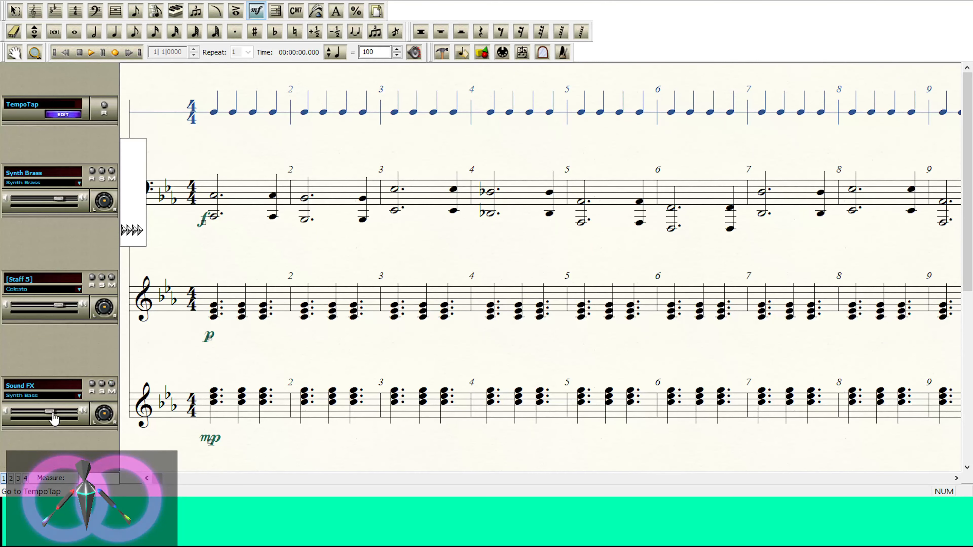
# Step: Lower the Sound FX staff's volume while checking it by playback, and return from Studio View to Scroll View
pyautogui.moveTo(54, 415); pyautogui.dragTo(50, 414)
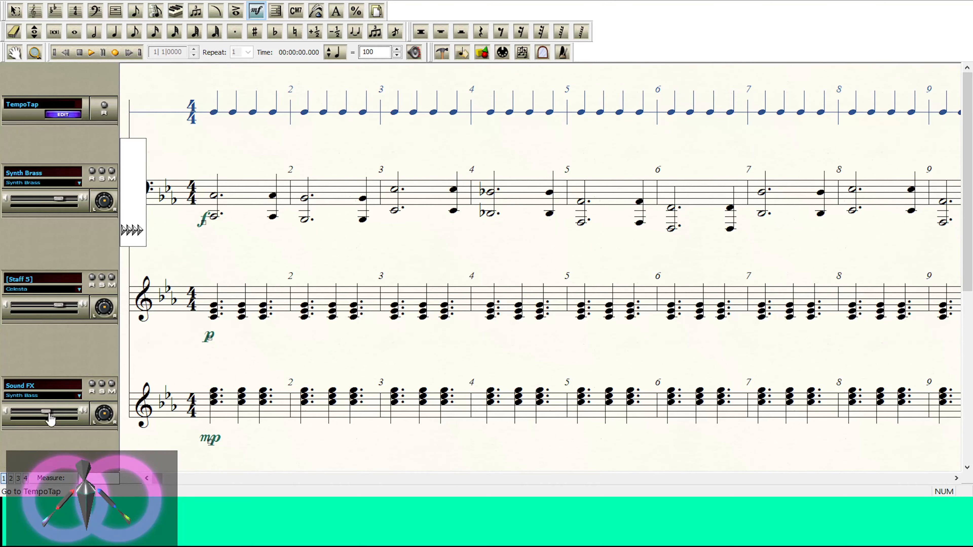
pyautogui.click(92, 54)
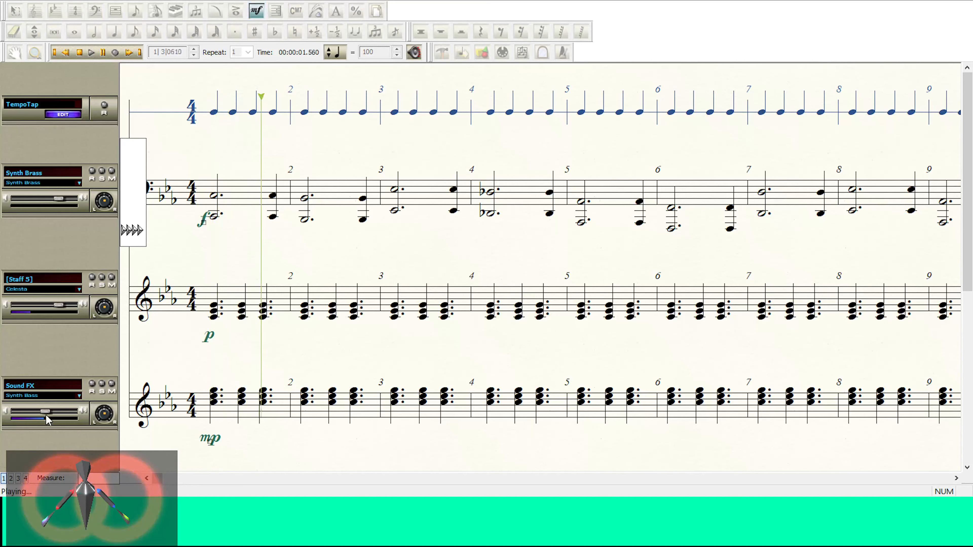
pyautogui.moveTo(46, 415); pyautogui.dragTo(40, 415)
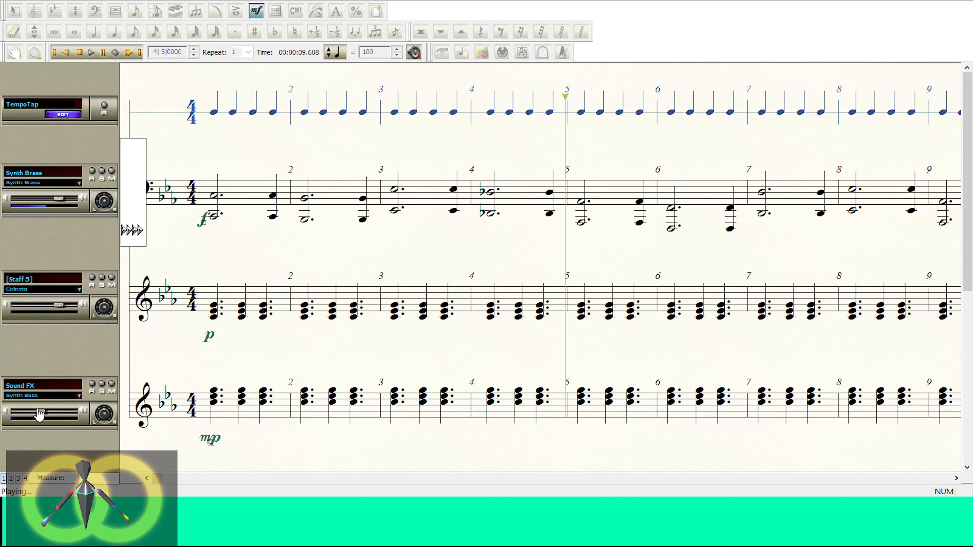
pyautogui.press('space')
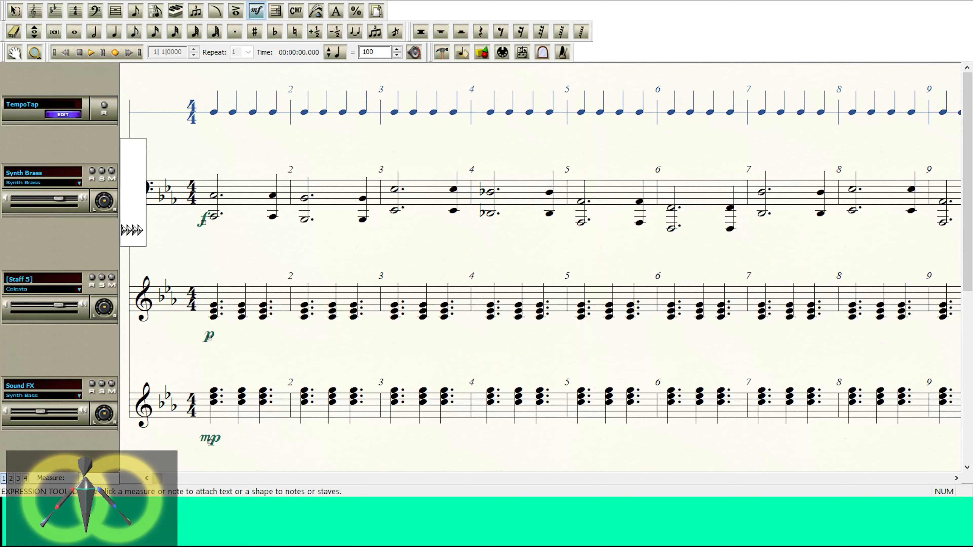
pyautogui.click(132, 17)
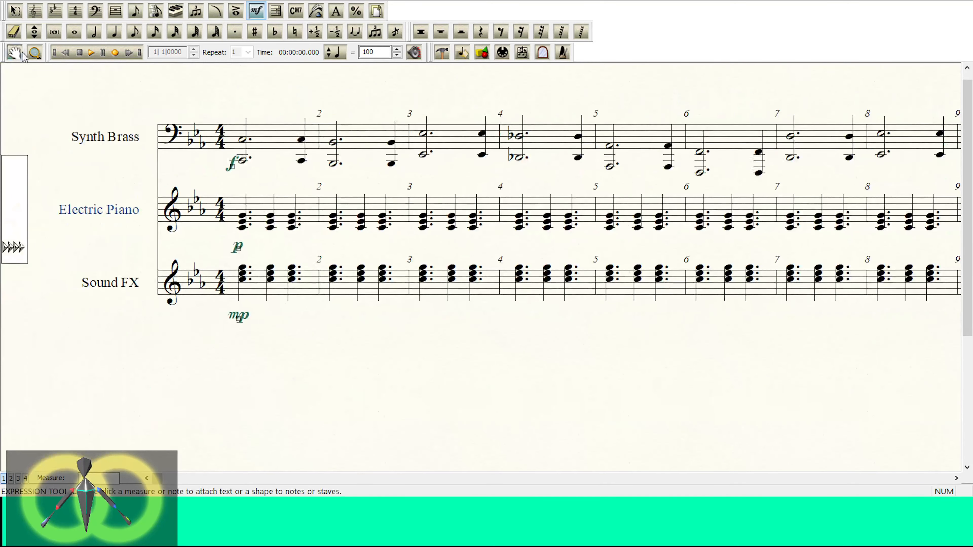
# Step: Transpose all the Electric Piano chords up one octave
pyautogui.click(14, 11)
pyautogui.click(48, 295)
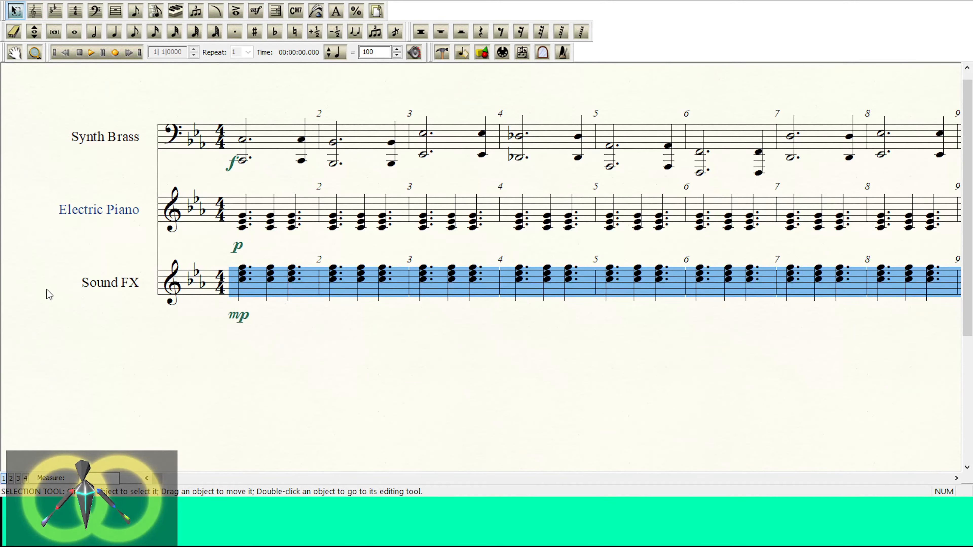
pyautogui.click(27, 208)
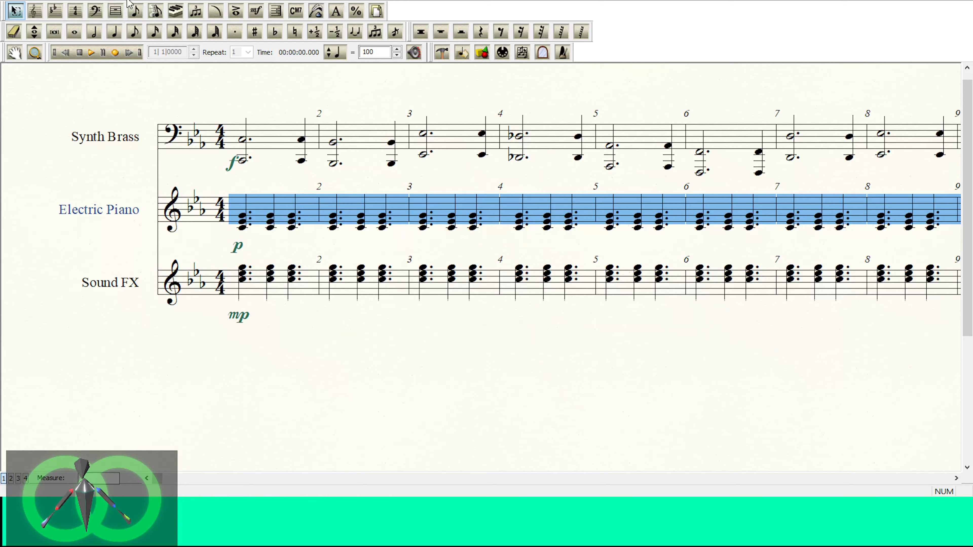
pyautogui.click(175, 106)
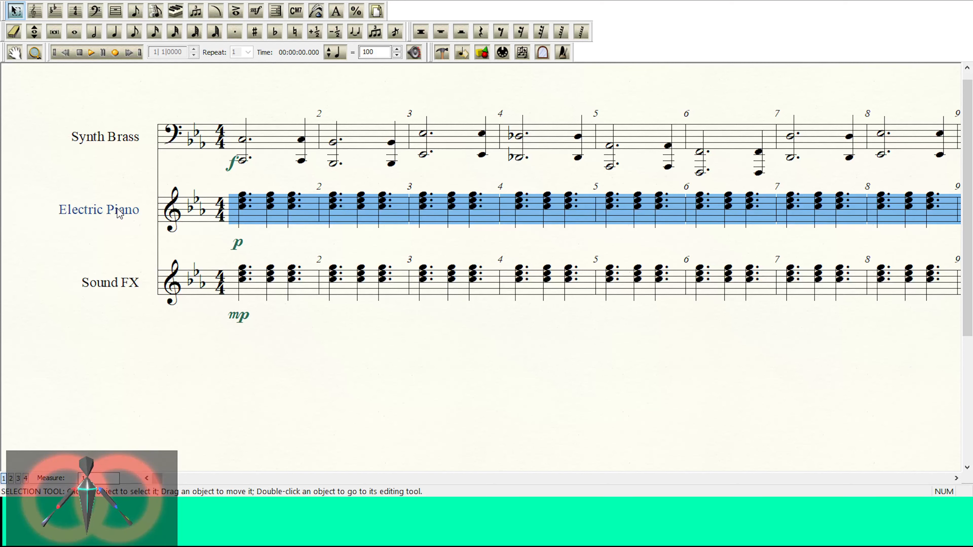
pyautogui.click(45, 177)
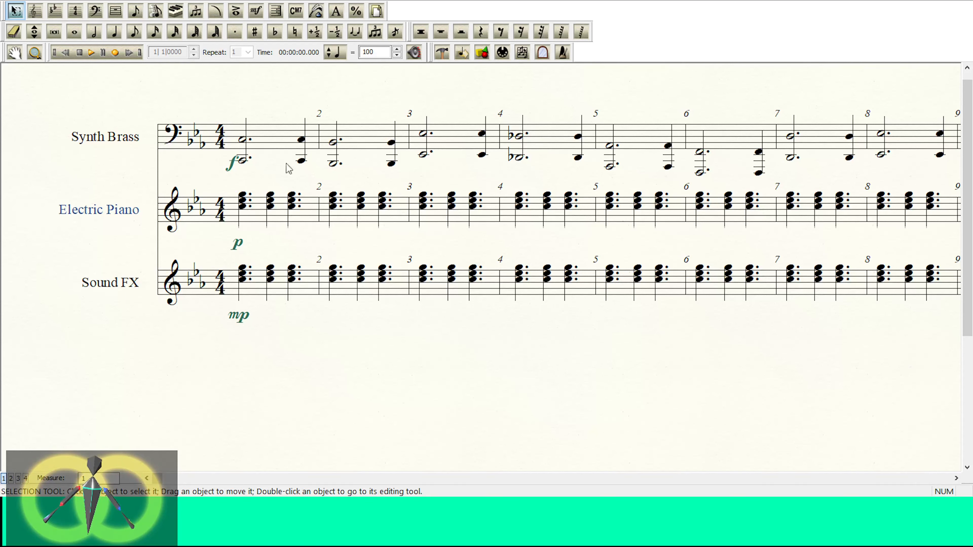
# Step: Delete the Sound FX staff and play the remaining two staves briefly
pyautogui.click(16, 299)
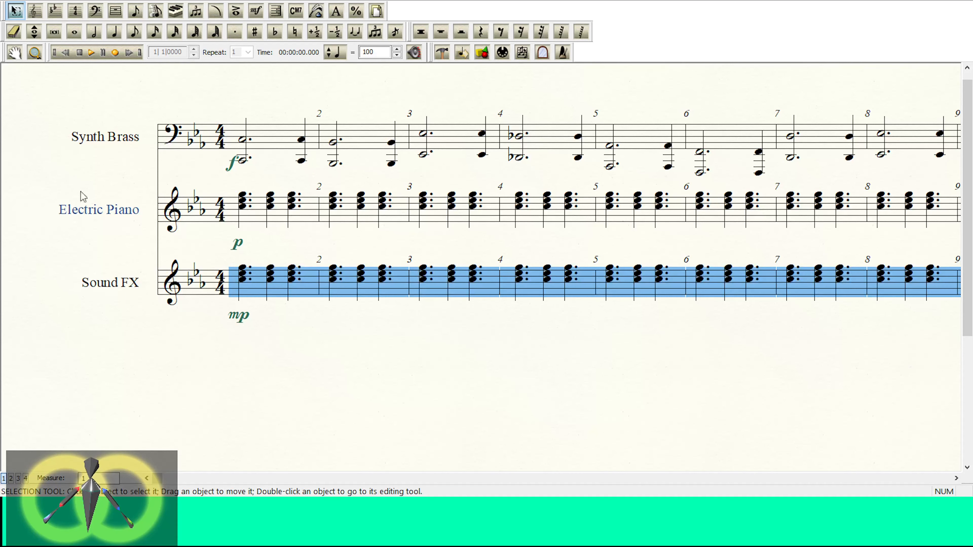
pyautogui.click(35, 11)
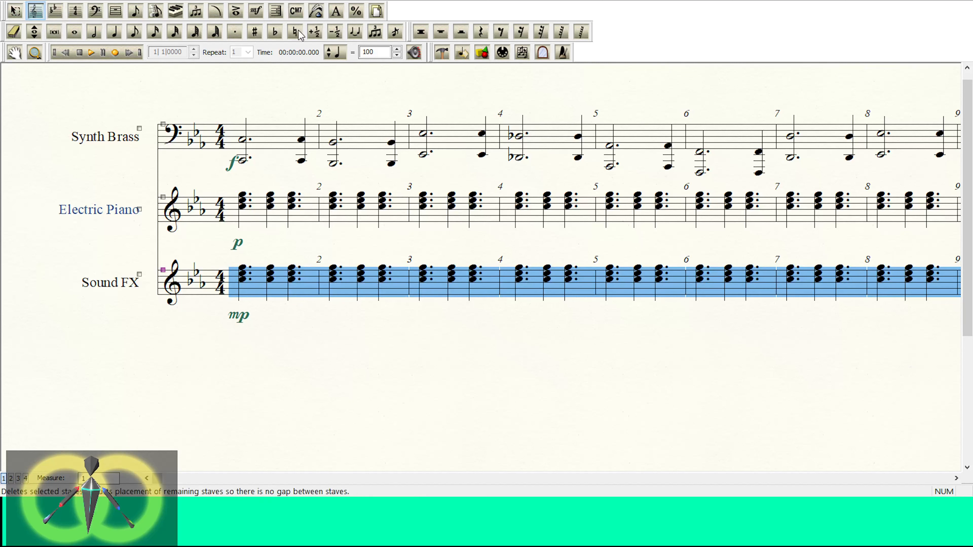
pyautogui.press('Delete')
pyautogui.click(91, 54)
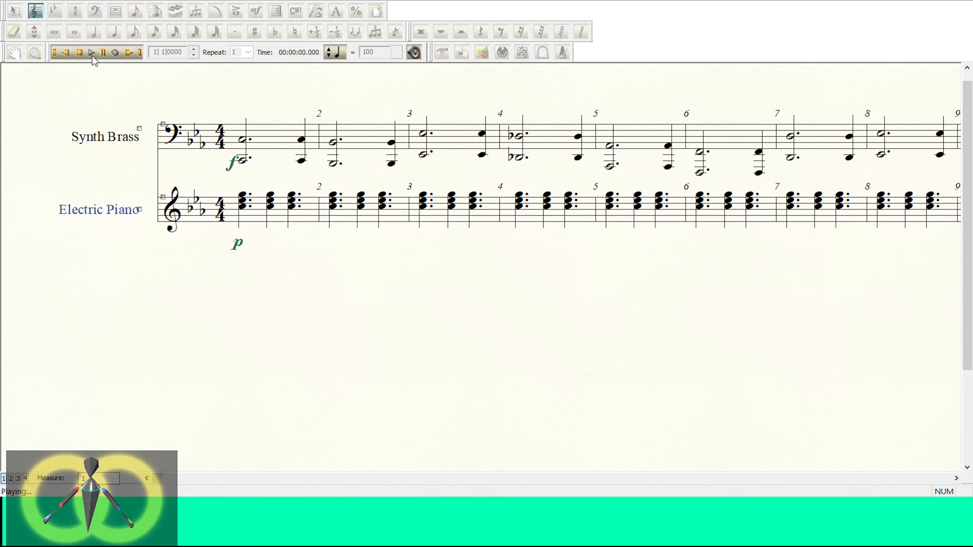
pyautogui.click(80, 53)
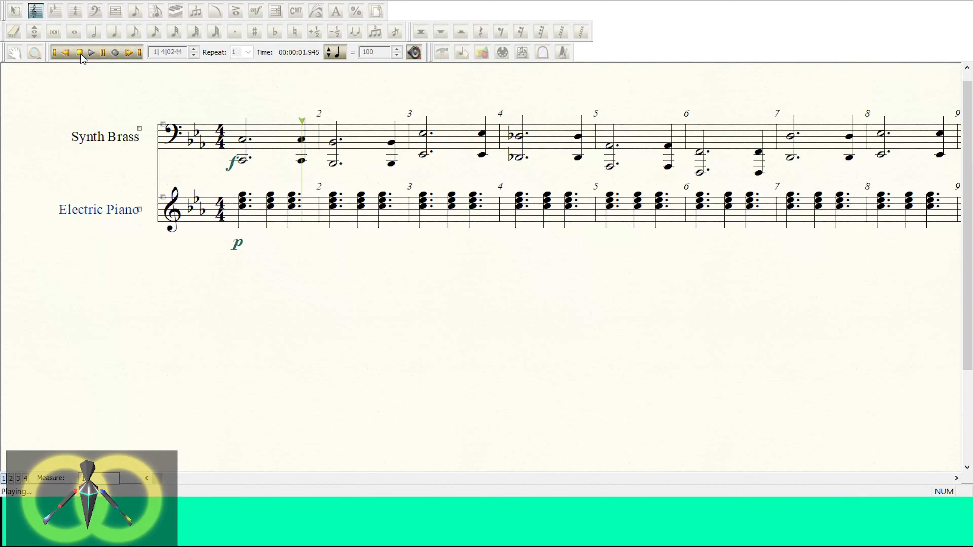
# Step: Replace the p dynamic under Electric Piano measure 1 with mp and check it by playback
pyautogui.click(256, 10)
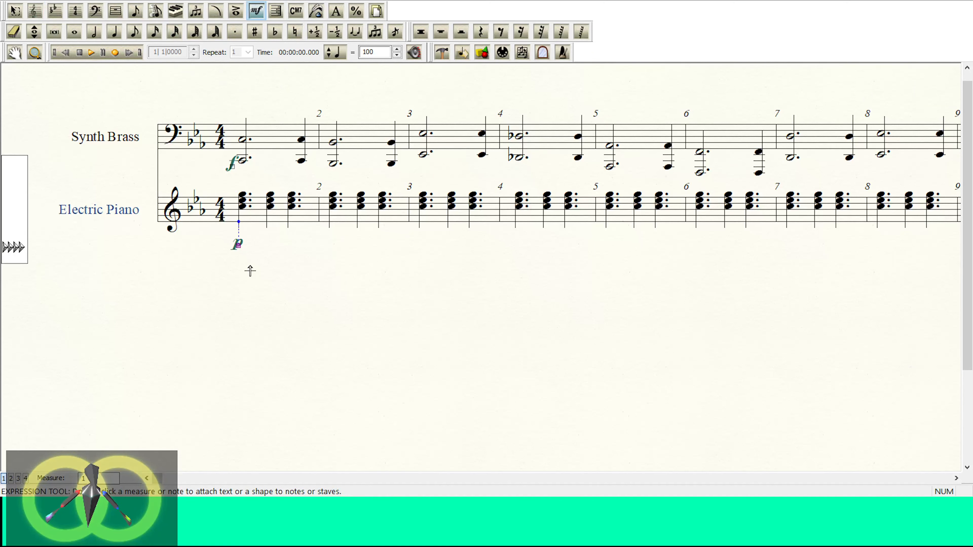
pyautogui.press('Delete')
pyautogui.doubleClick(240, 213)
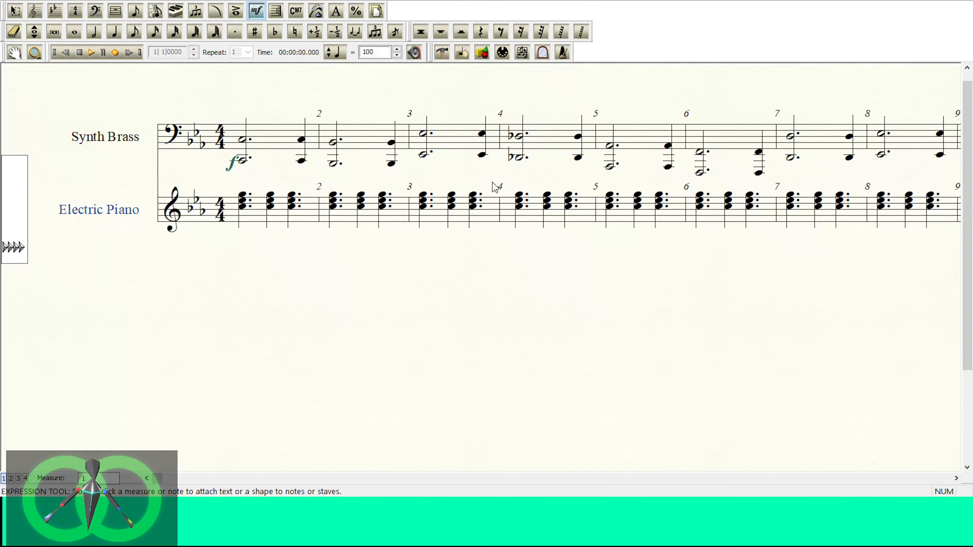
pyautogui.click(91, 53)
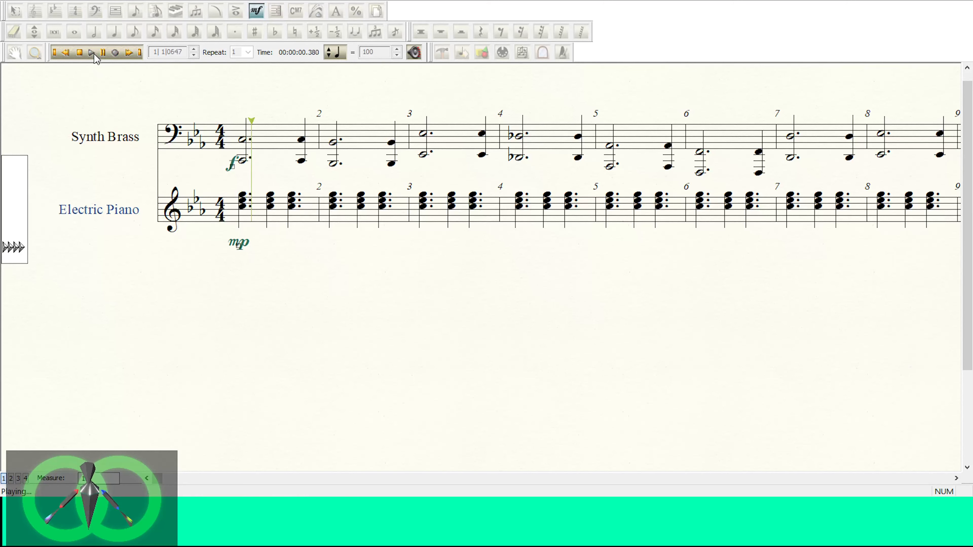
pyautogui.click(80, 53)
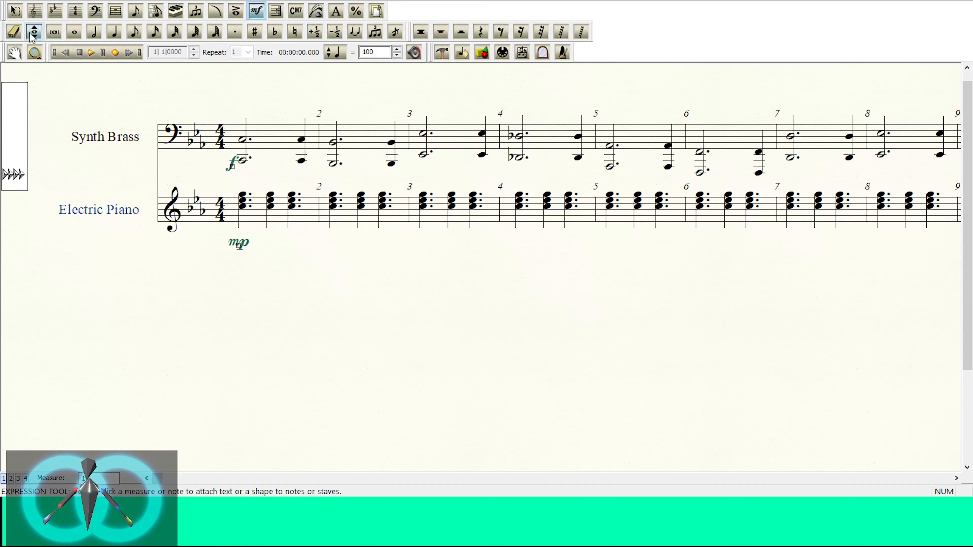
# Step: Try adding a blank staff below Electric Piano, and undo it
pyautogui.click(35, 11)
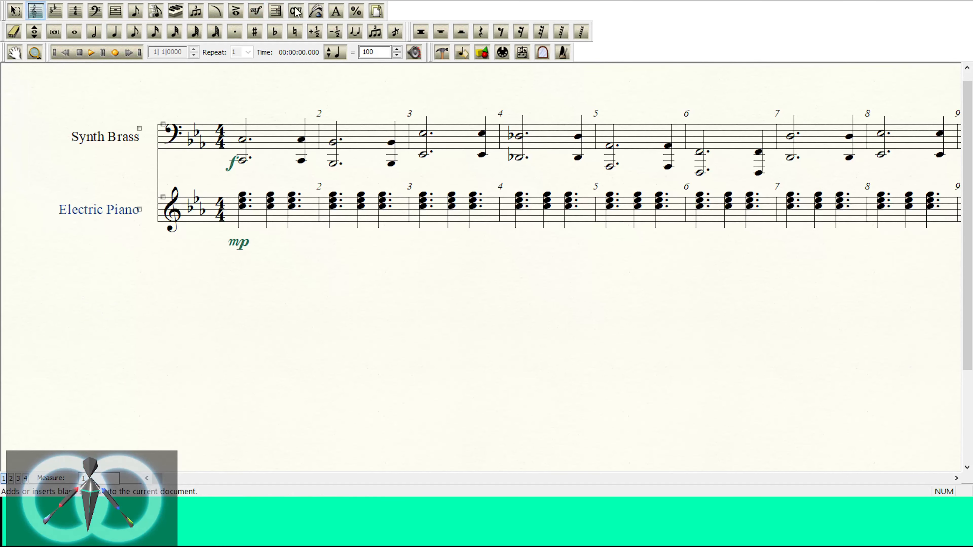
pyautogui.doubleClick(433, 264)
pyautogui.click(44, 282)
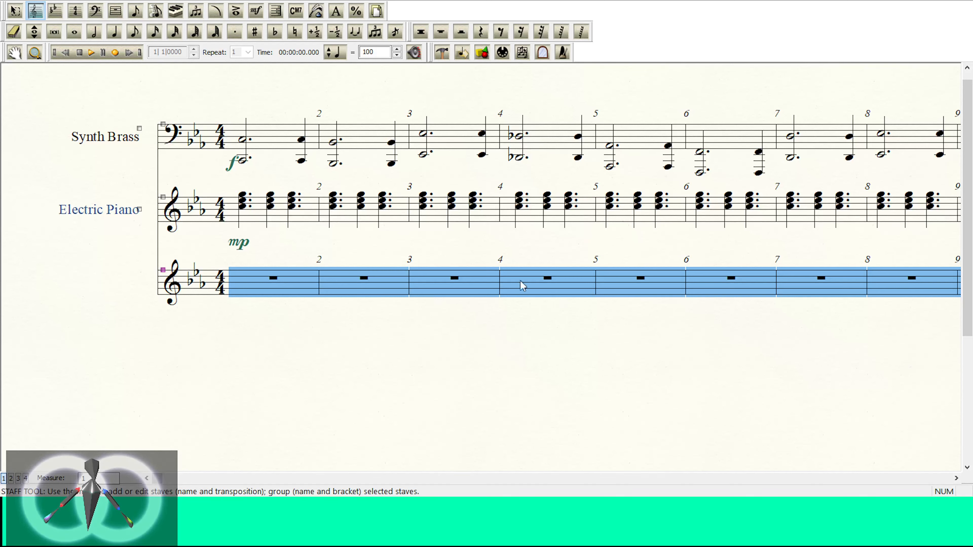
pyautogui.hotkey('ctrl', 'z')
# Step: Add a Synth Pad instrument below Electric Piano, keeping only its upper staff by deleting the bass-clef one
pyautogui.click(62, 352)
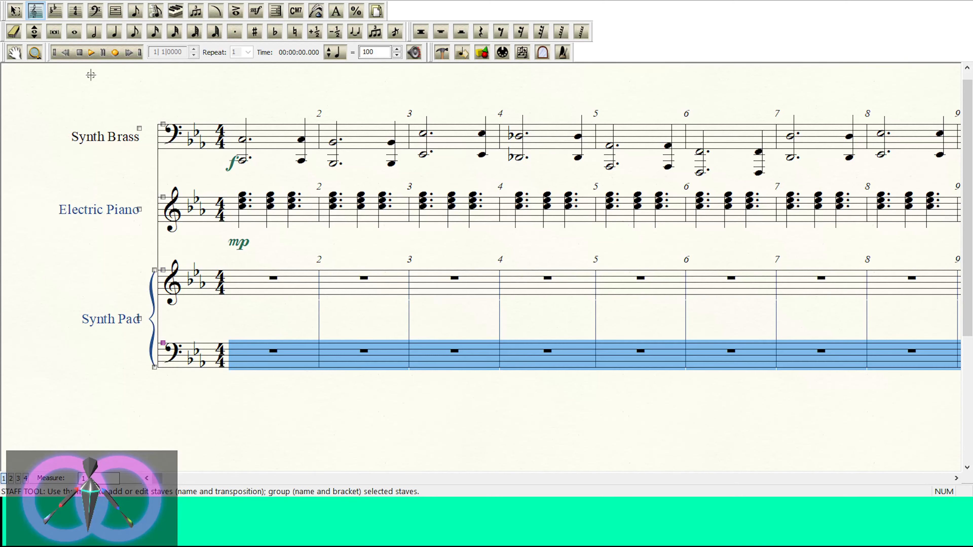
pyautogui.press('Delete')
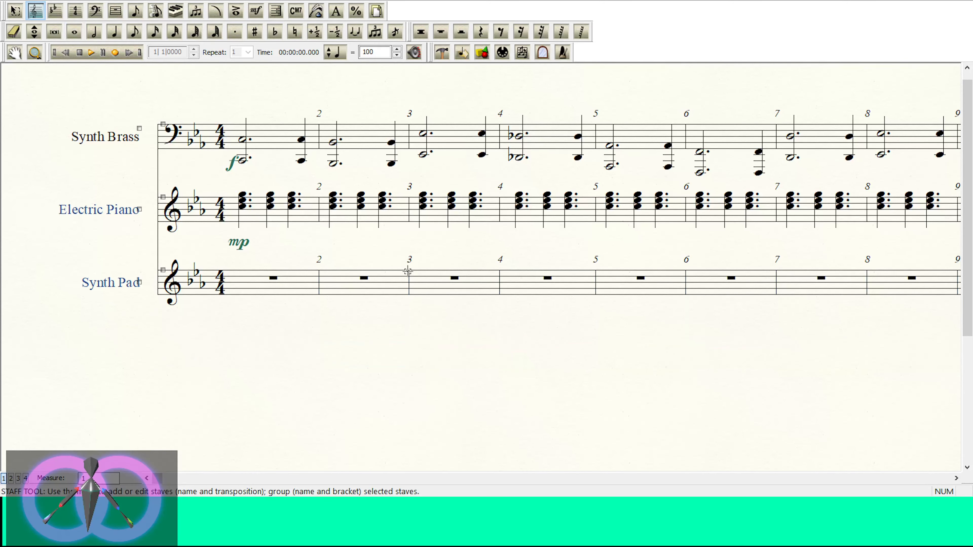
pyautogui.click(55, 273)
pyautogui.click(14, 11)
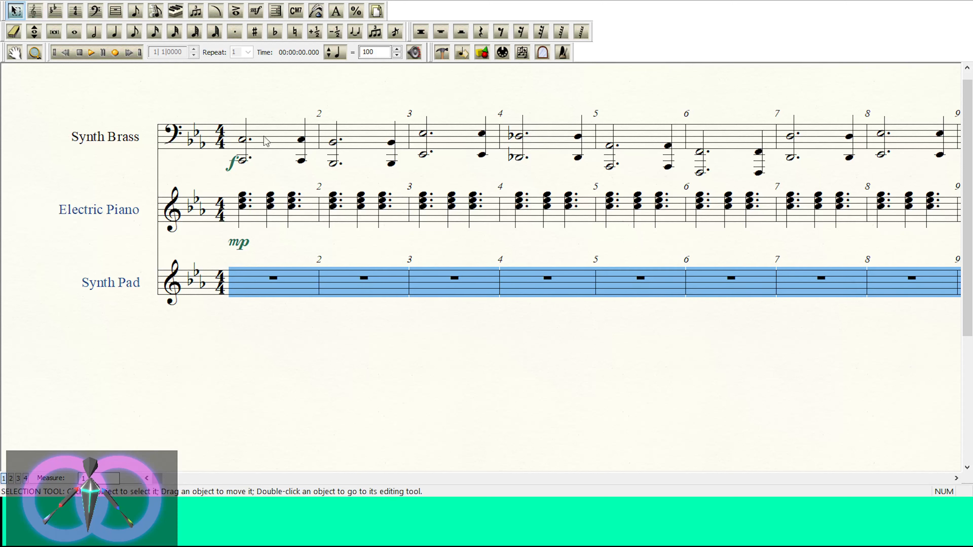
# Step: Try a whole note in Synth Pad measure 1 in treble clef, and undo it
pyautogui.click(75, 32)
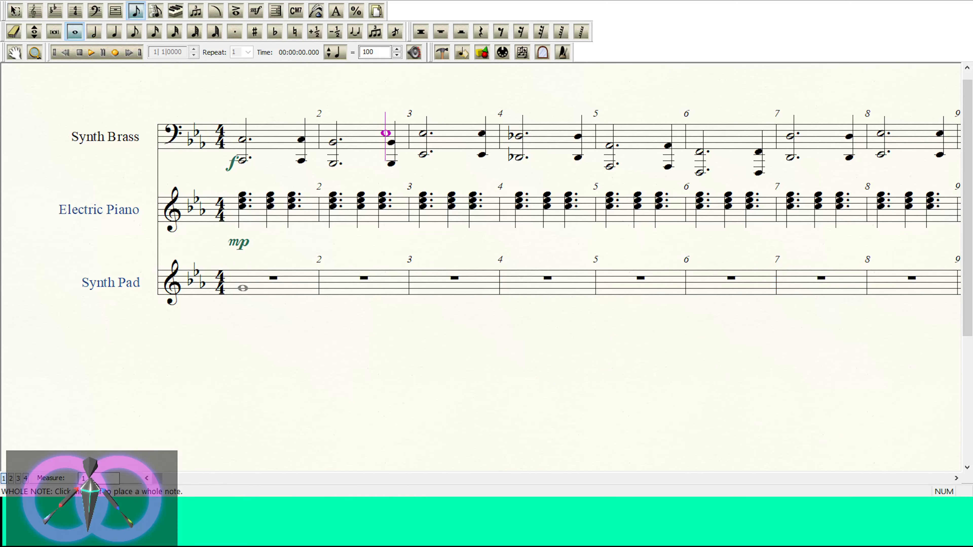
pyautogui.click(243, 288)
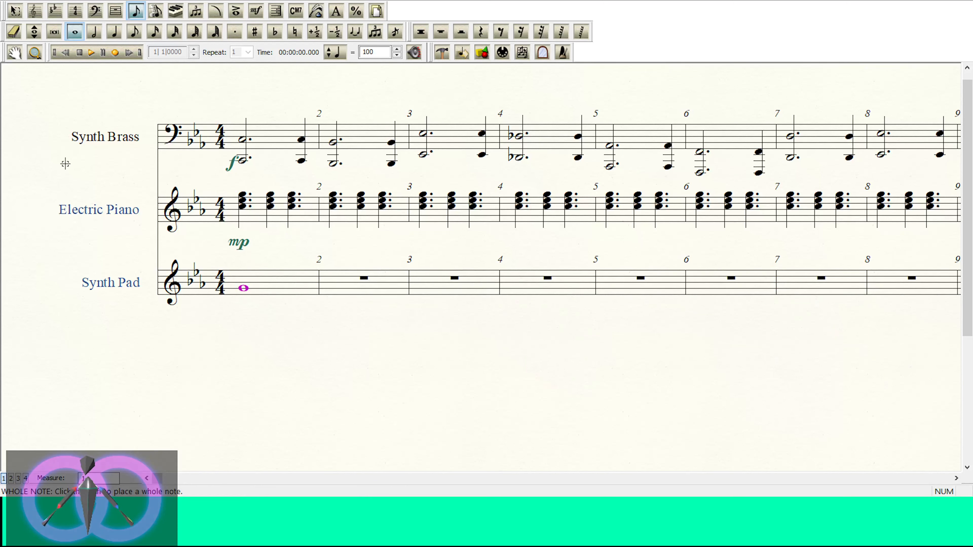
pyautogui.hotkey('ctrl', 'z')
# Step: Change the clef of the whole Synth Pad staff to bass clef
pyautogui.click(96, 10)
pyautogui.click(16, 263)
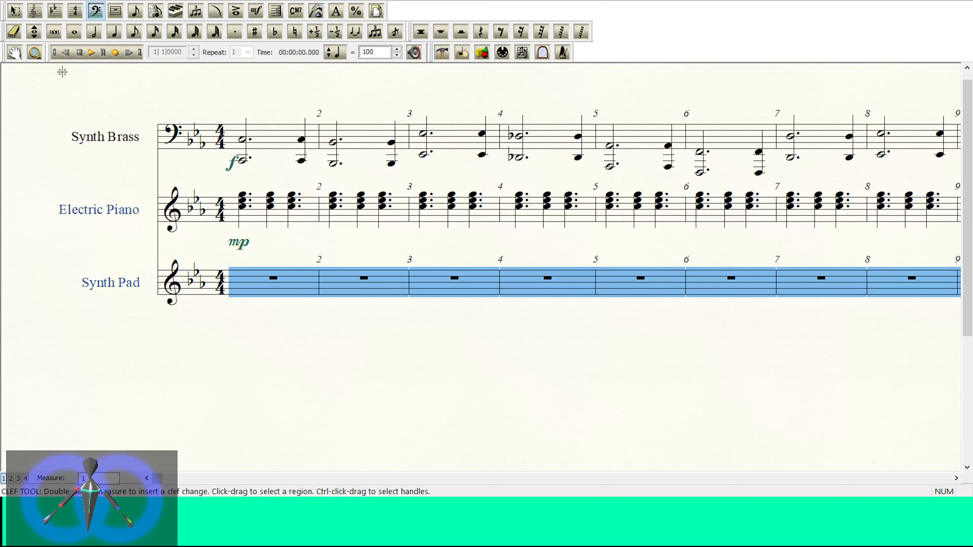
pyautogui.doubleClick(266, 283)
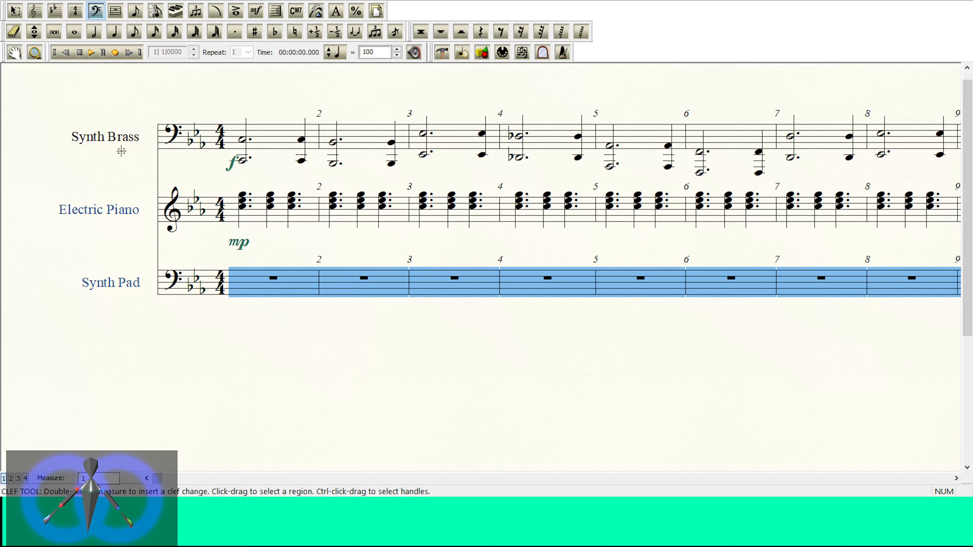
# Step: Place a whole note in Synth Pad measure 1 and move it to the C in the second space
pyautogui.click(75, 32)
pyautogui.click(242, 290)
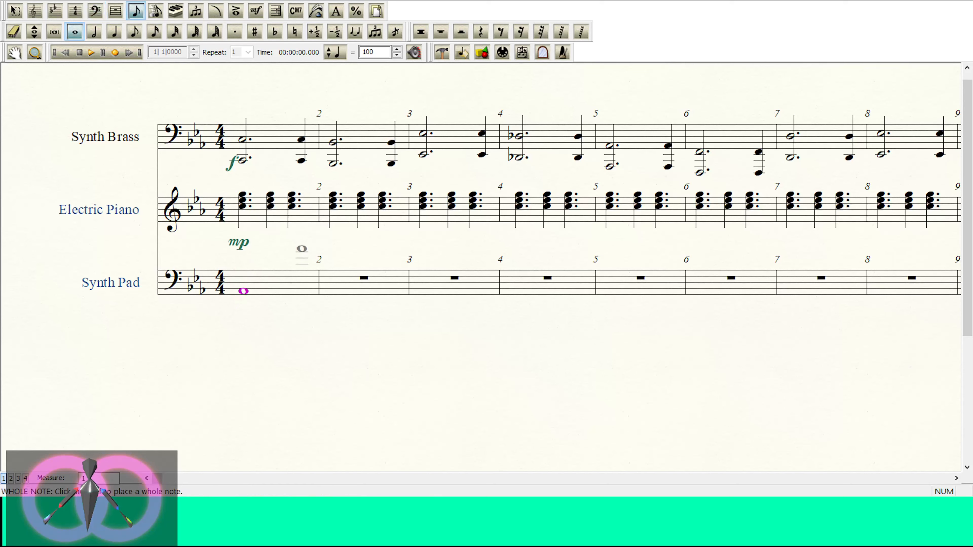
pyautogui.press('Up')
pyautogui.press('Up')
pyautogui.press('Up')
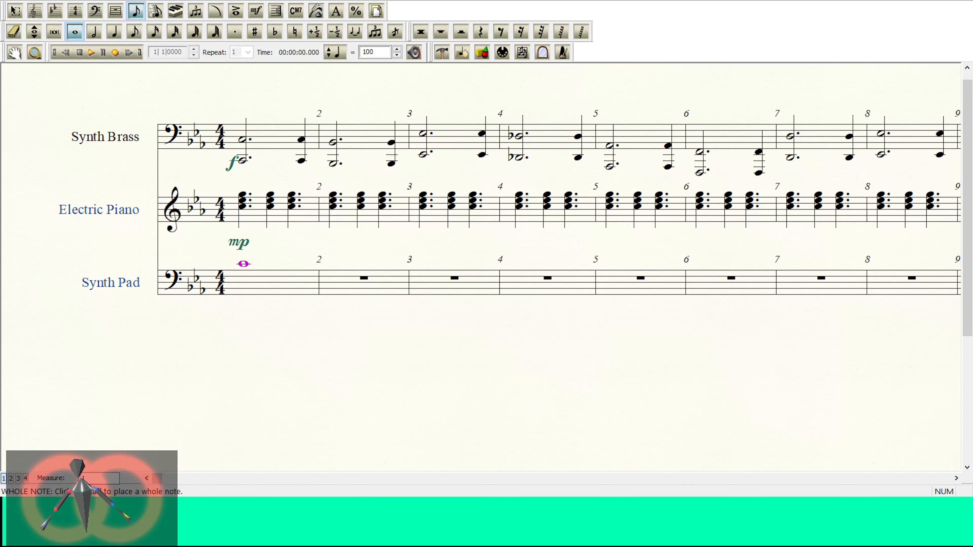
pyautogui.press('Down')
pyautogui.press('Down')
pyautogui.press('Down')
pyautogui.press('Down')
pyautogui.press('Down')
pyautogui.press('Down')
pyautogui.press('Down')
pyautogui.press('Down')
pyautogui.press('Down')
pyautogui.press('Down')
pyautogui.press('Down')
pyautogui.press('Down')
pyautogui.press('Down')
pyautogui.press('Down')
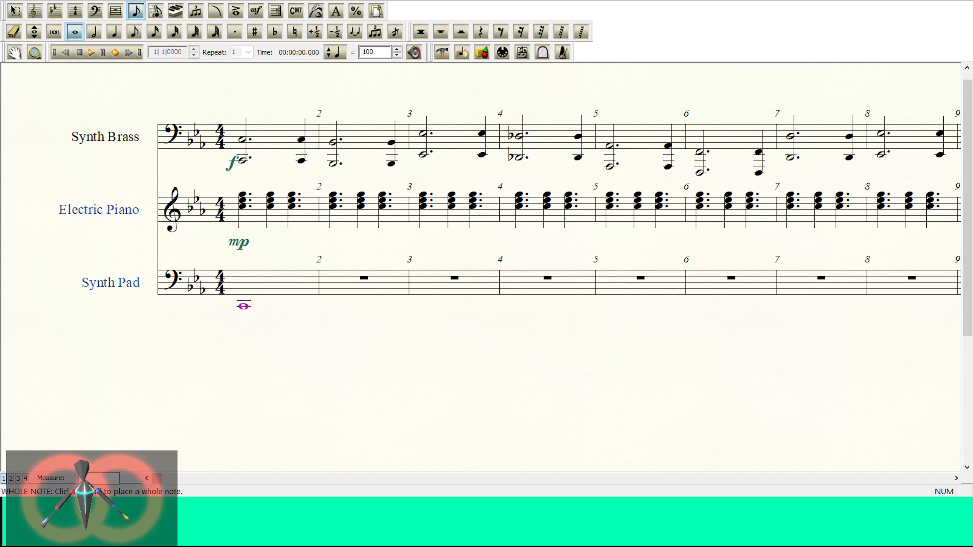
pyautogui.press('Up')
pyautogui.press('Up')
pyautogui.press('Up')
pyautogui.press('Up')
pyautogui.press('Up')
pyautogui.press('Up')
pyautogui.press('Up')
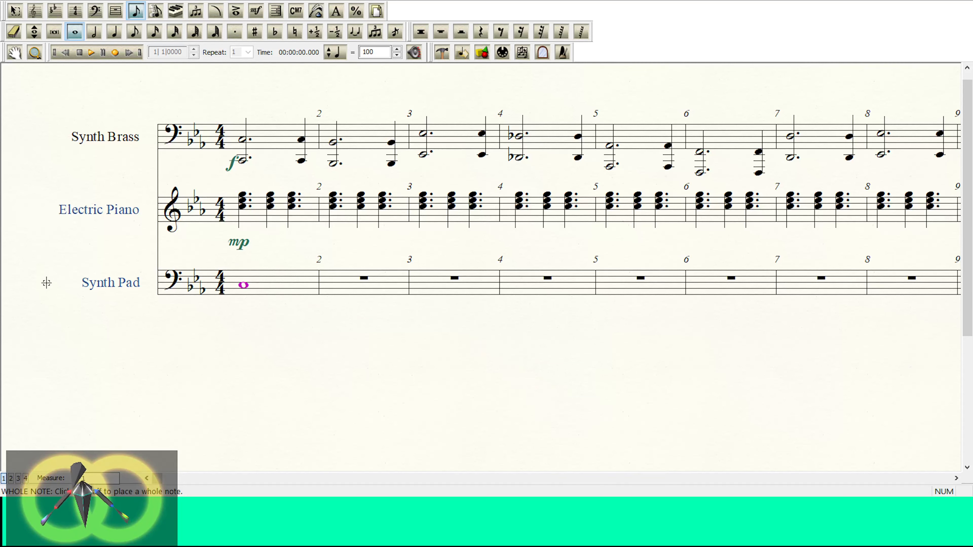
# Step: Enter whole notes B-flat, E-flat and D in Synth Pad measures 2 to 4
pyautogui.press('Right')
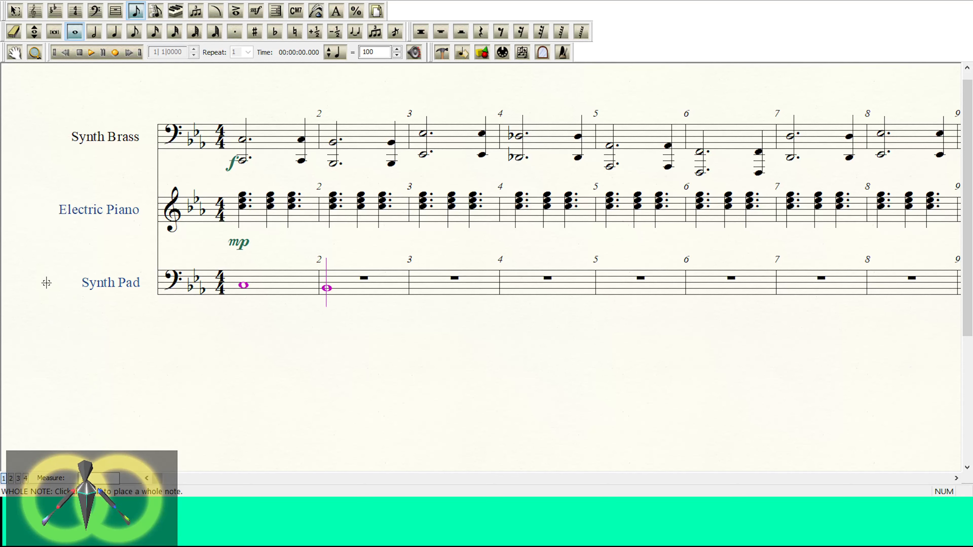
pyautogui.press('Return')
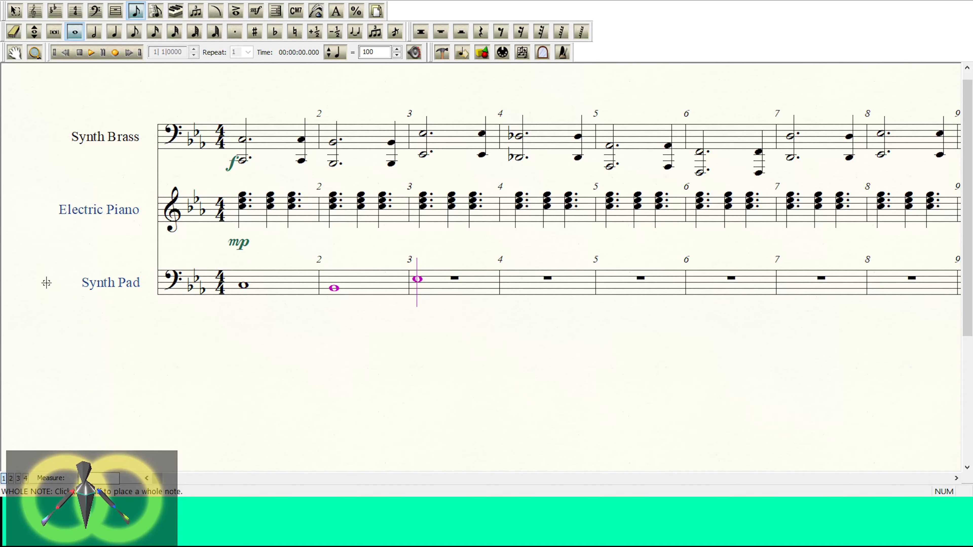
pyautogui.press('Return')
pyautogui.press('Down')
pyautogui.press('Return')
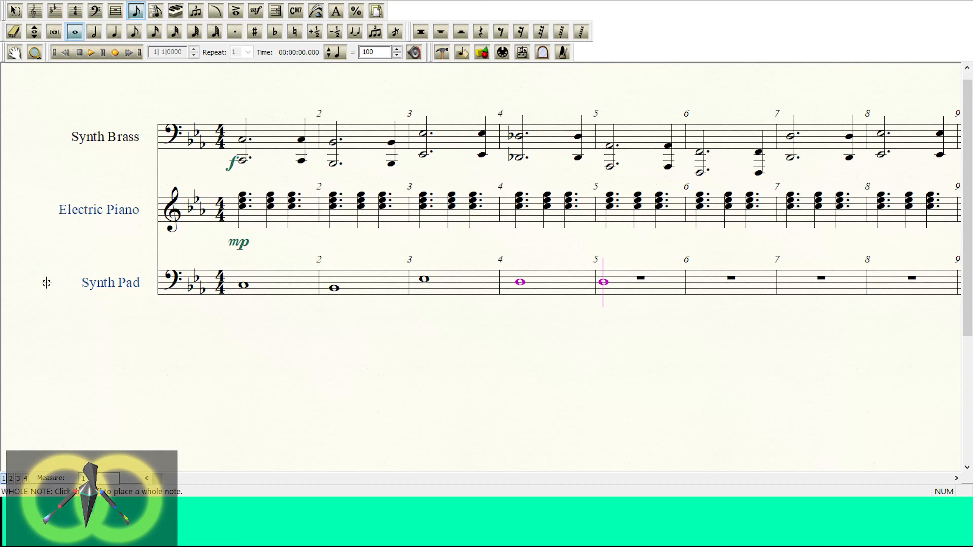
# Step: Flatten the D in Synth Pad measure 4, and enter whole notes A-flat and low F in measures 5 and 6
pyautogui.press('Down')
pyautogui.press('Down')
pyautogui.press('Down')
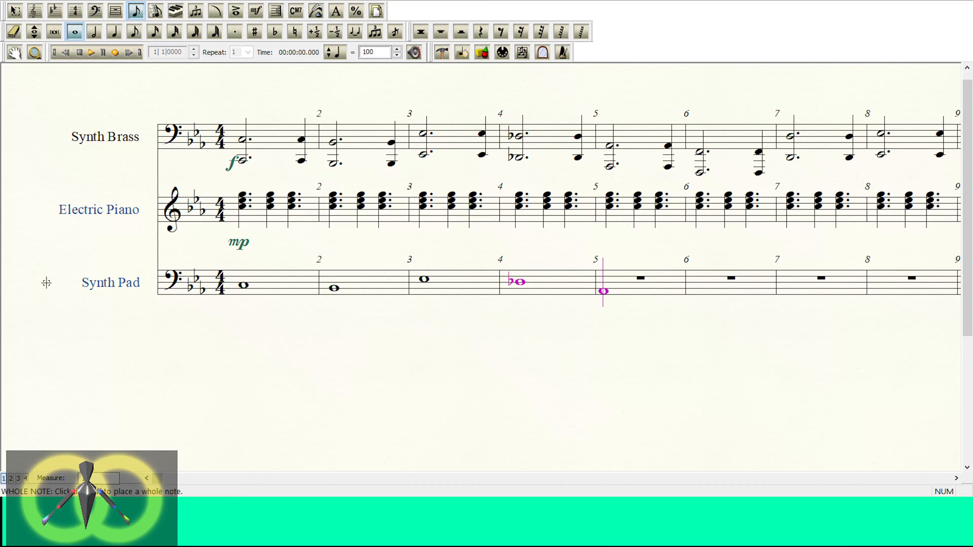
pyautogui.press('Return')
pyautogui.press('Down')
pyautogui.press('Down')
pyautogui.press('Return')
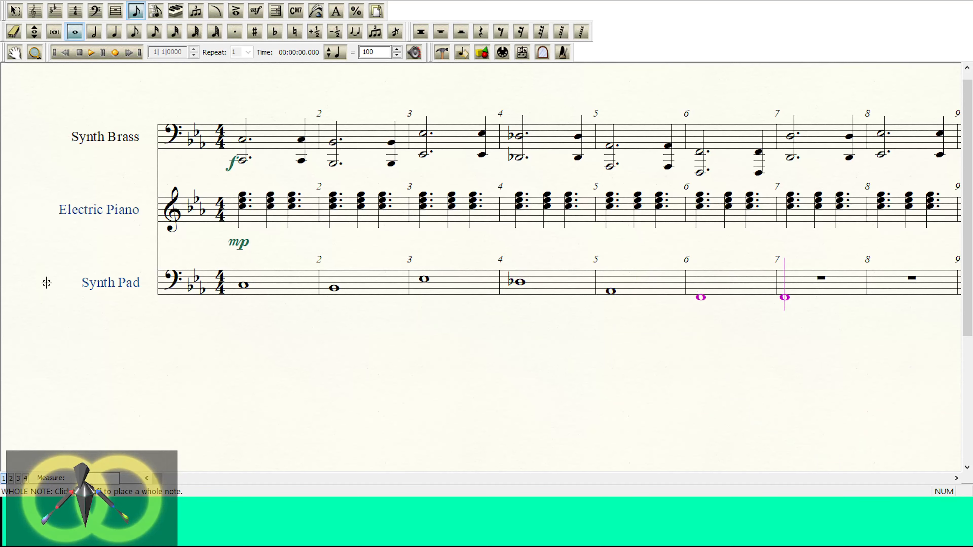
# Step: Enter whole notes D, E-flat, A-flat and B-flat in Synth Pad measures 7 to 10
pyautogui.press('Up')
pyautogui.press('Up')
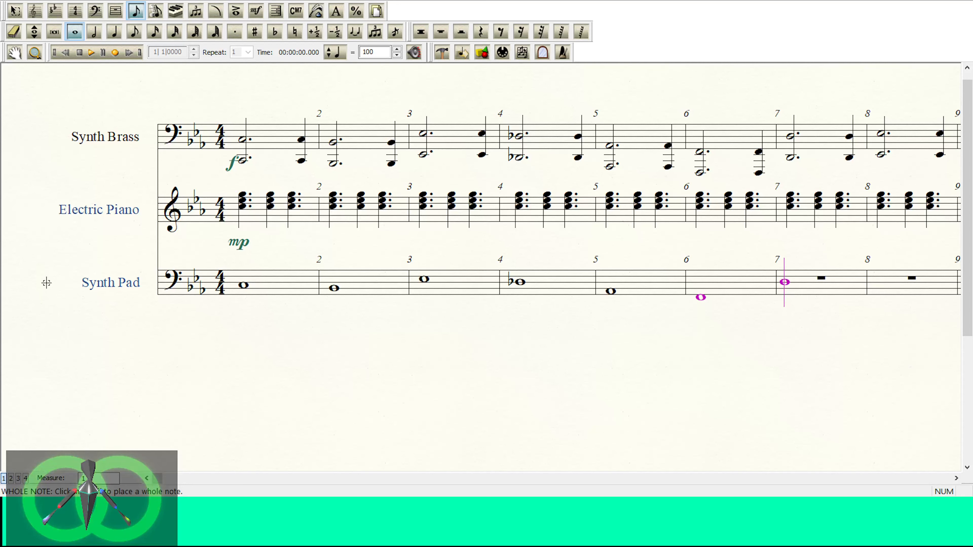
pyautogui.press('Return')
pyautogui.press('Return')
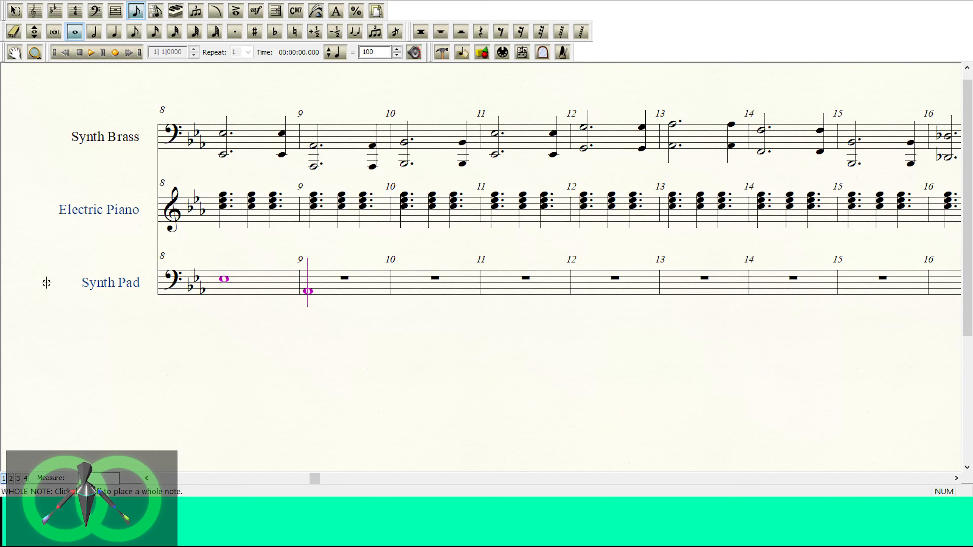
pyautogui.press('Return')
pyautogui.press('Up')
pyautogui.press('Return')
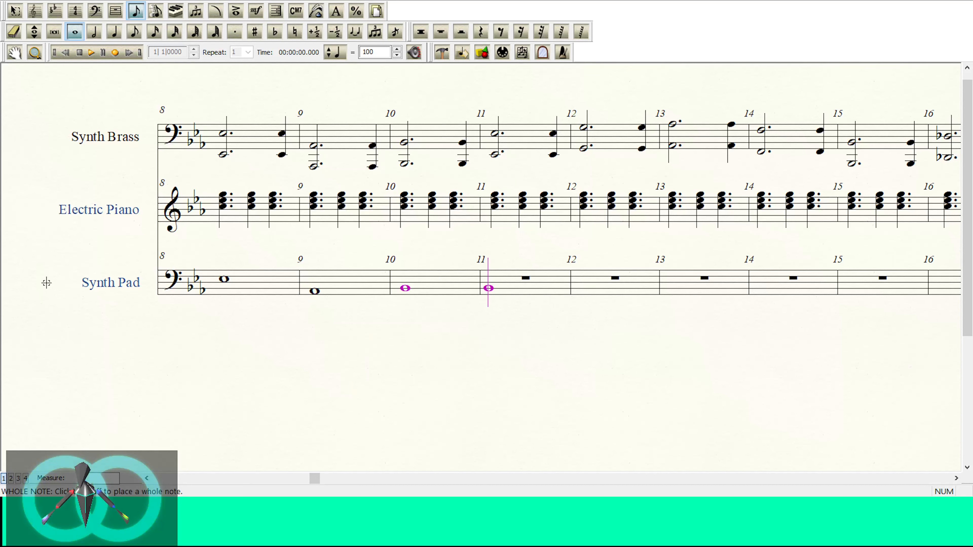
# Step: Enter whole notes E-flat, G, A-flat, F and B-flat in Synth Pad measures 11 to 15
pyautogui.press('Return')
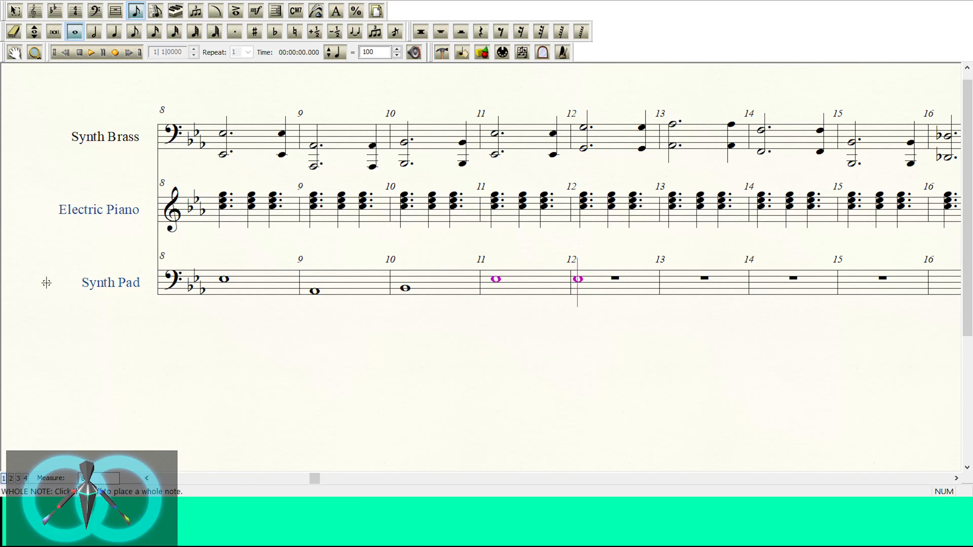
pyautogui.press('Return')
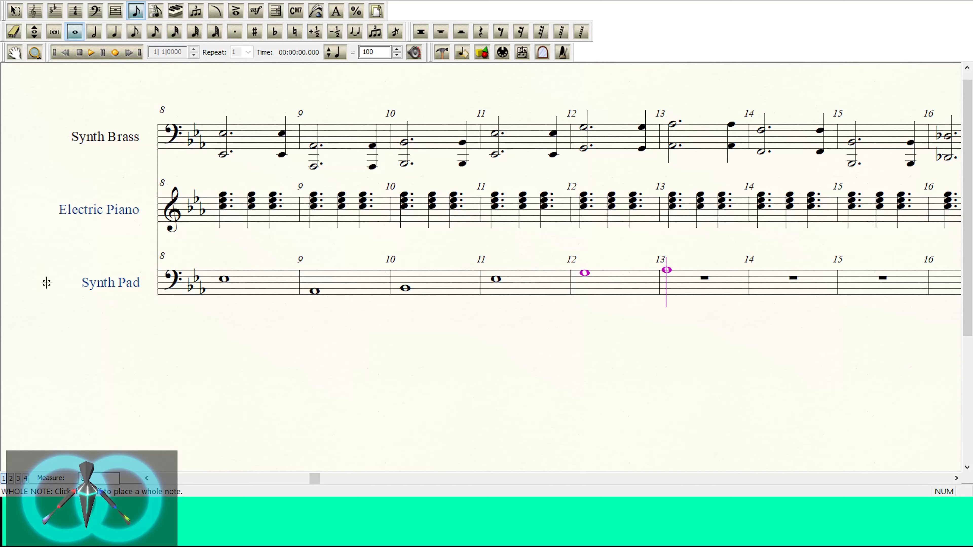
pyautogui.press('Return')
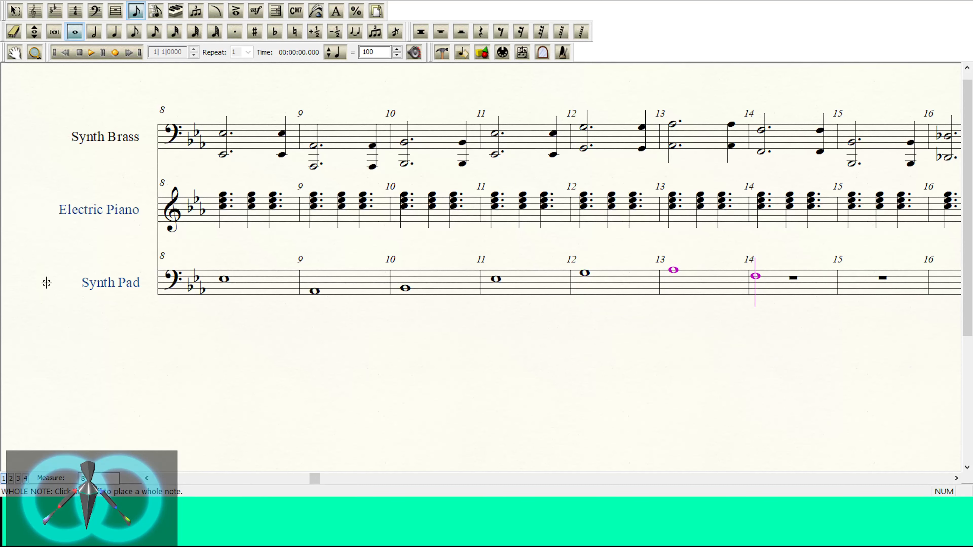
pyautogui.press('Return')
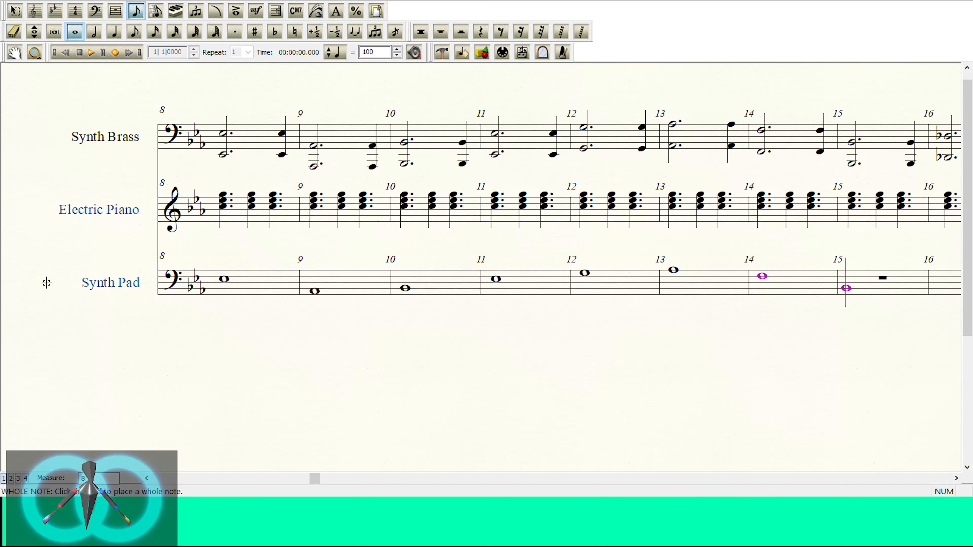
pyautogui.press('Return')
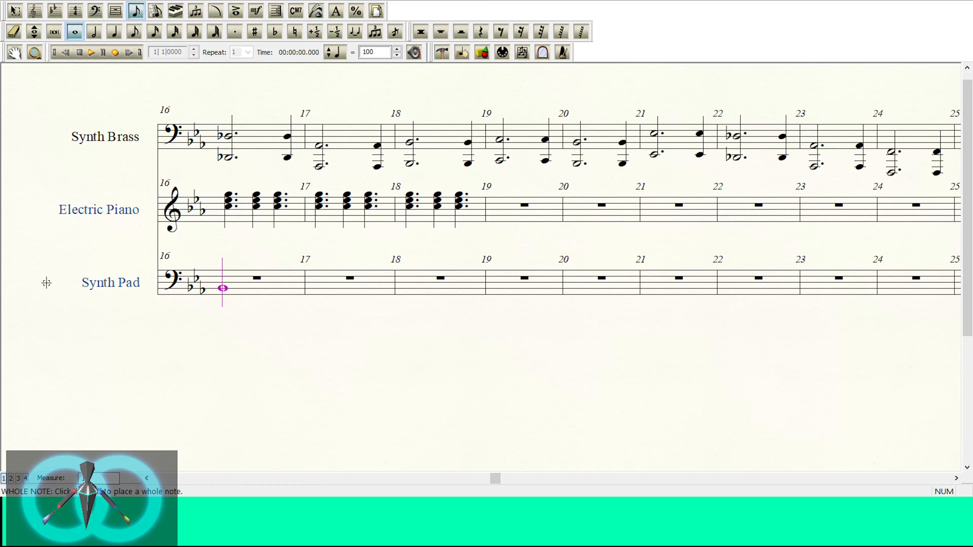
# Step: Enter whole notes D-flat, A-flat and B-flat in Synth Pad measures 16 to 18, and leave note entry
pyautogui.press('Up')
pyautogui.press('Up')
pyautogui.press('Up')
pyautogui.press('Return')
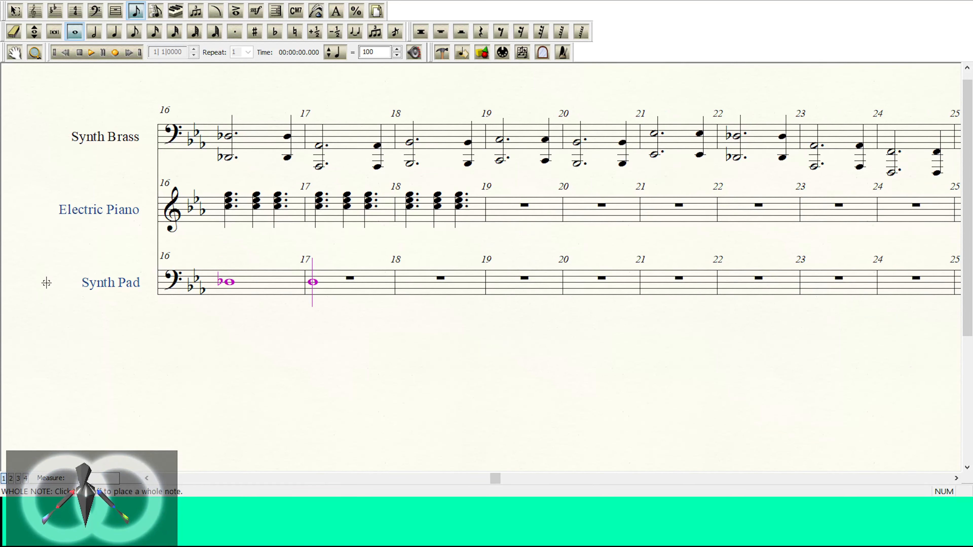
pyautogui.press('Return')
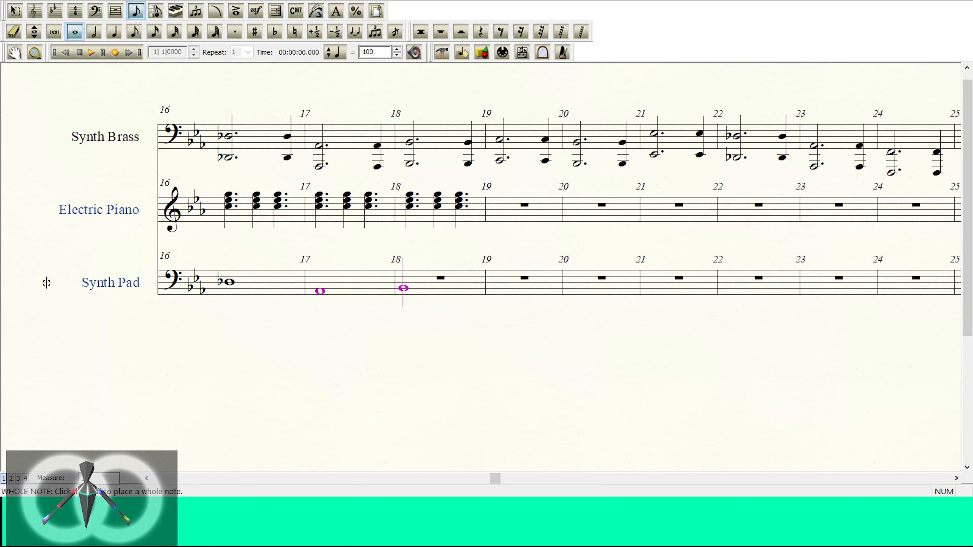
pyautogui.press('Return')
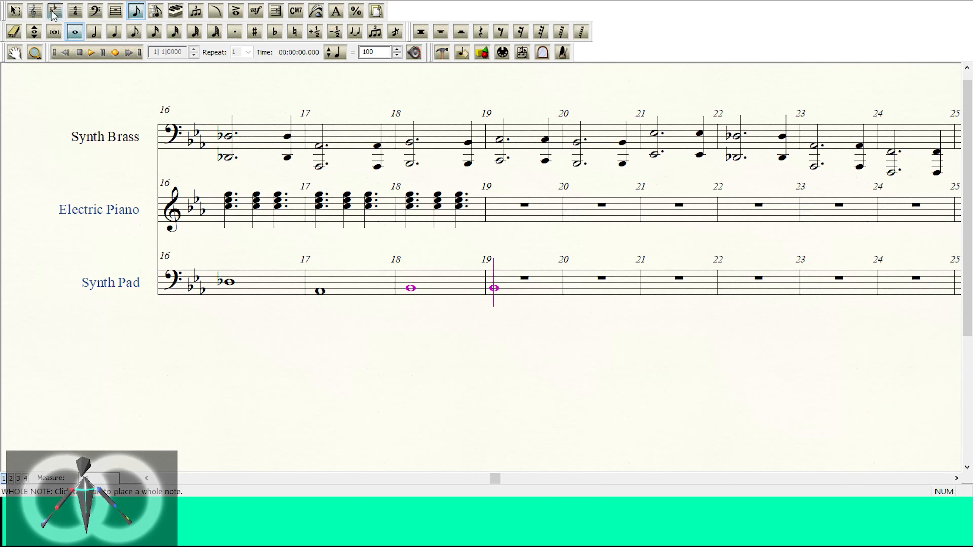
pyautogui.click(15, 11)
pyautogui.click(407, 287)
pyautogui.click(452, 283)
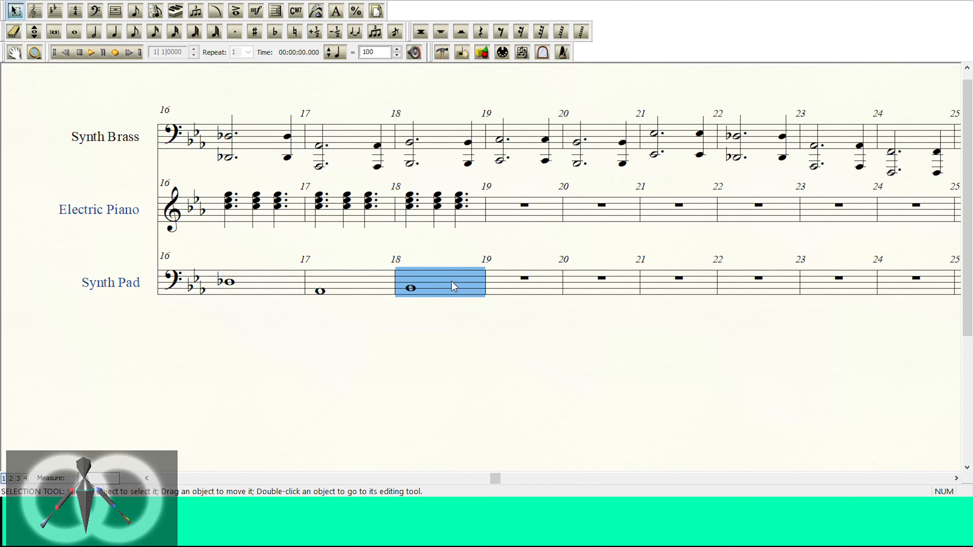
pyautogui.moveTo(147, 478); pyautogui.dragTo(149, 478)
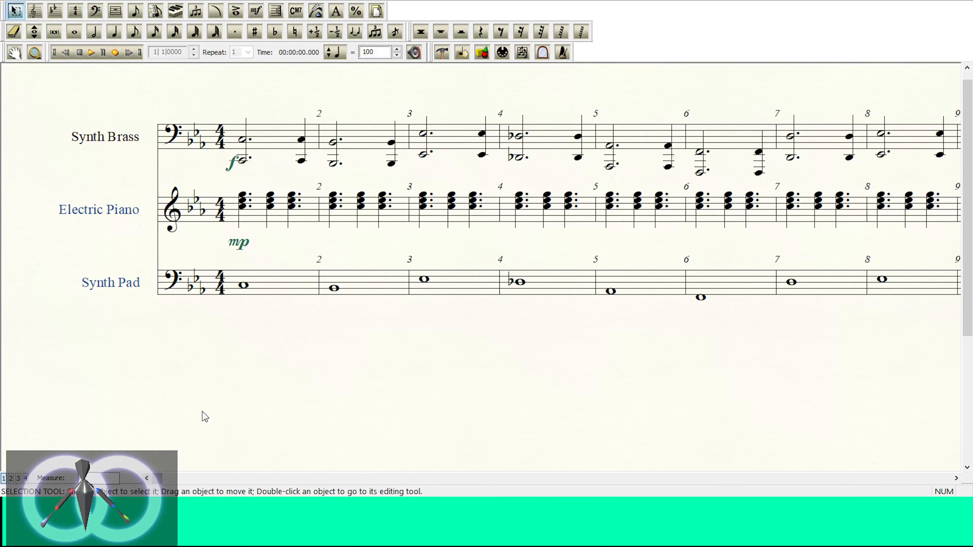
pyautogui.tripleClick(270, 292)
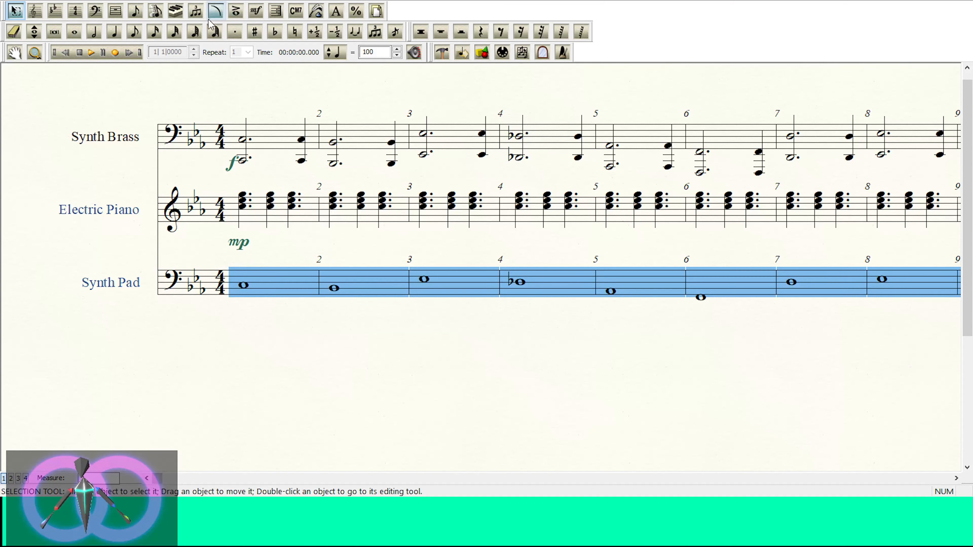
pyautogui.click(214, 13)
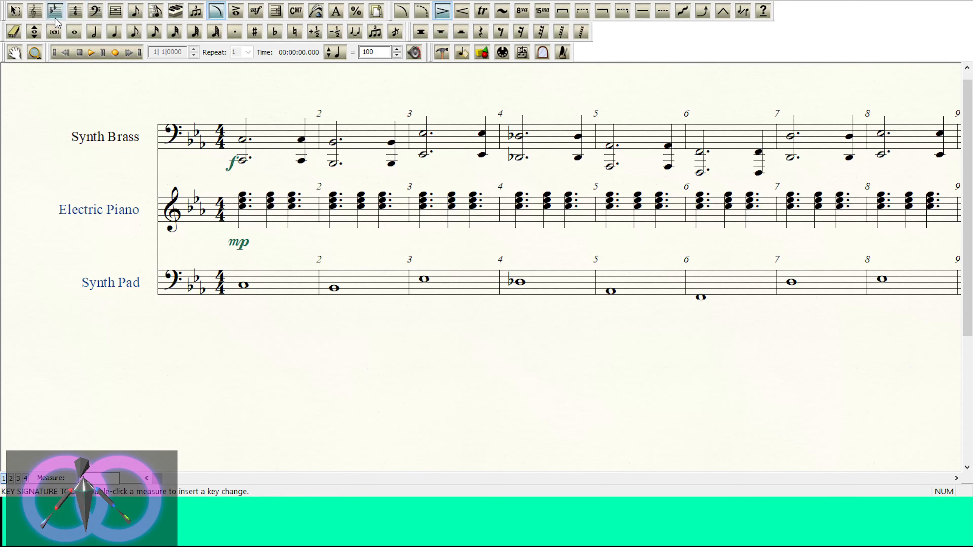
pyautogui.click(136, 10)
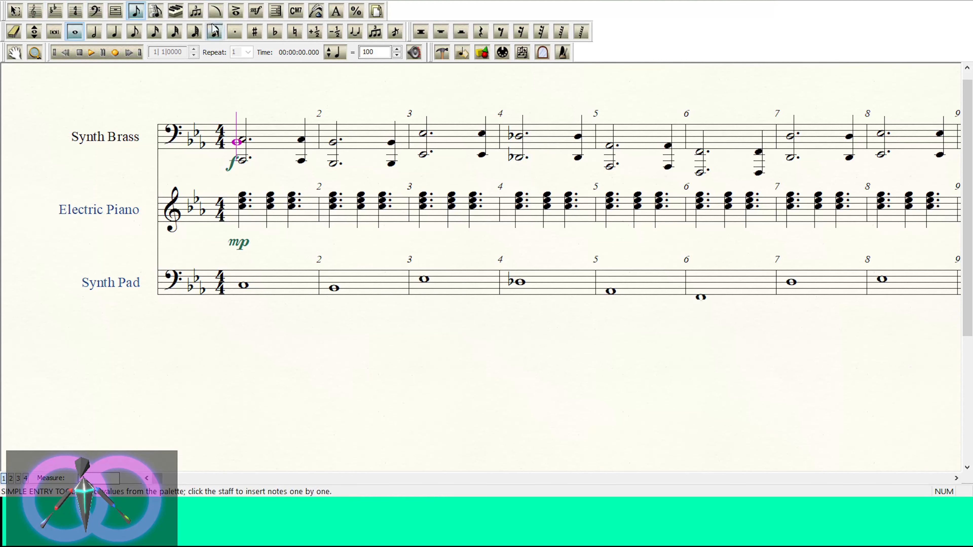
pyautogui.click(15, 11)
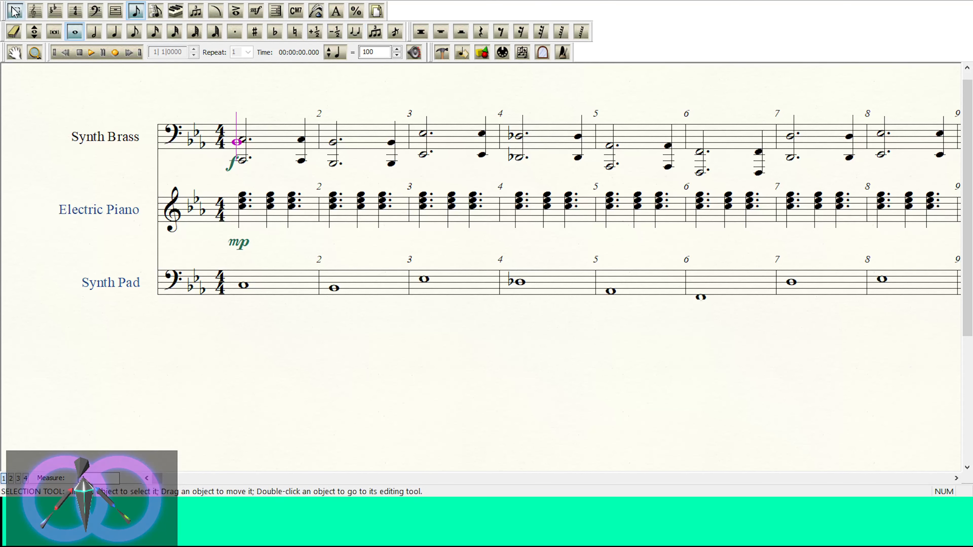
pyautogui.click(311, 293)
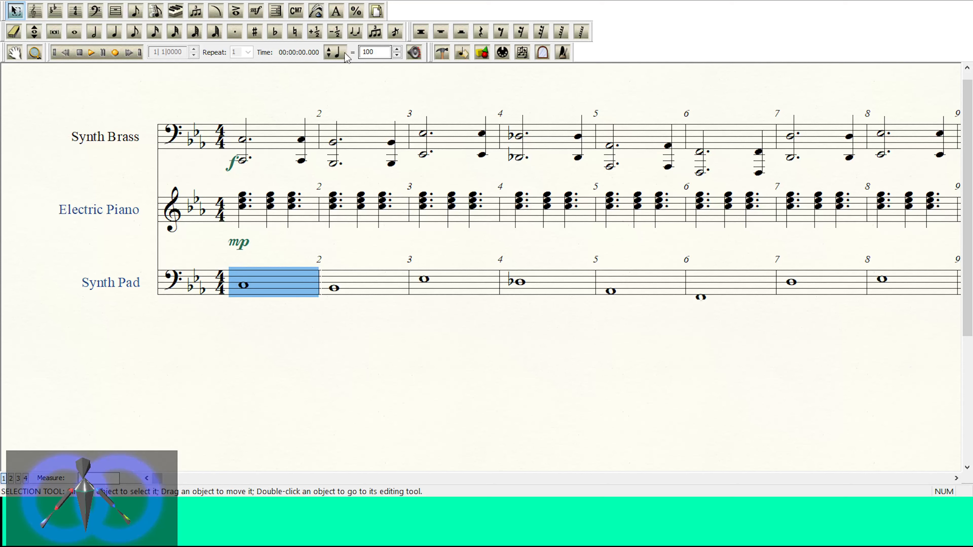
# Step: Add ties from each Synth Pad whole note in measures 1 to 6 to the following note
pyautogui.click(354, 33)
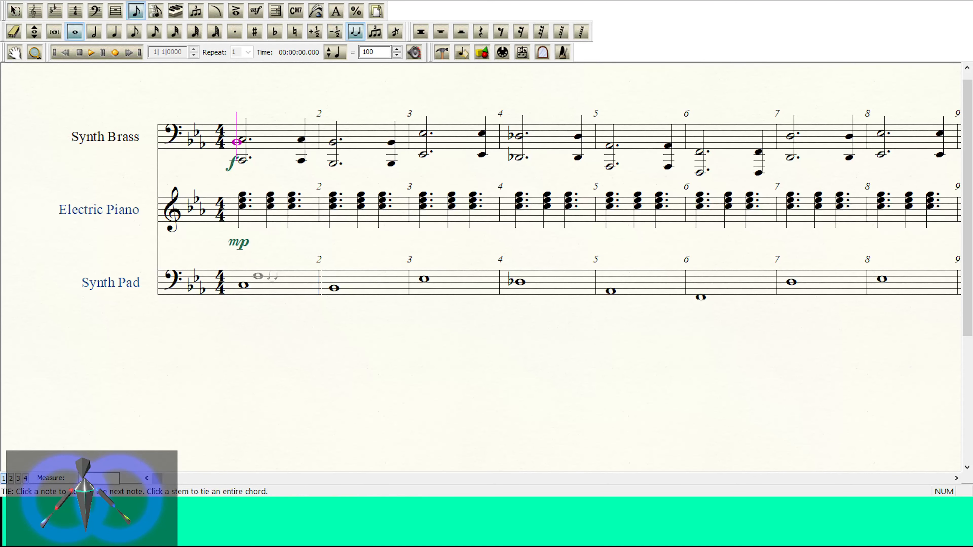
pyautogui.click(75, 32)
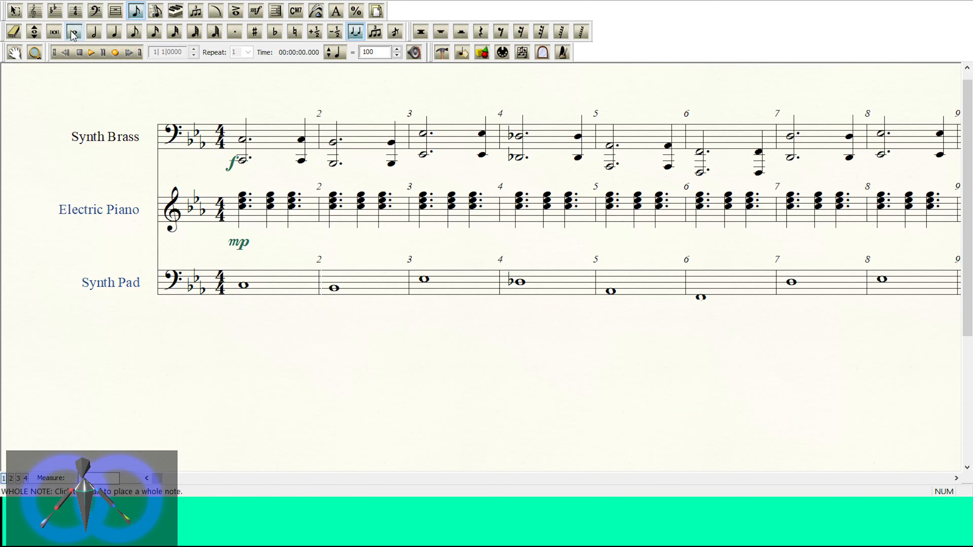
pyautogui.click(239, 280)
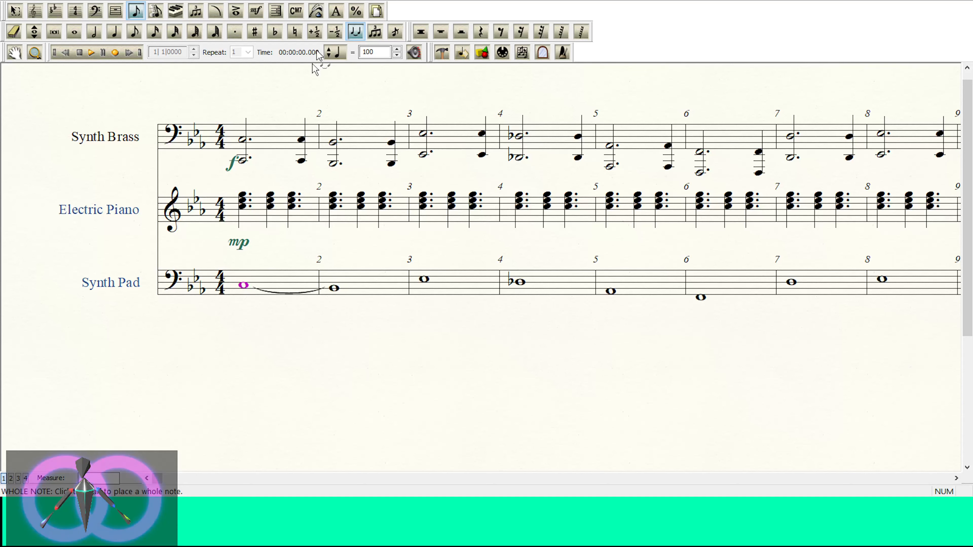
pyautogui.click(110, 32)
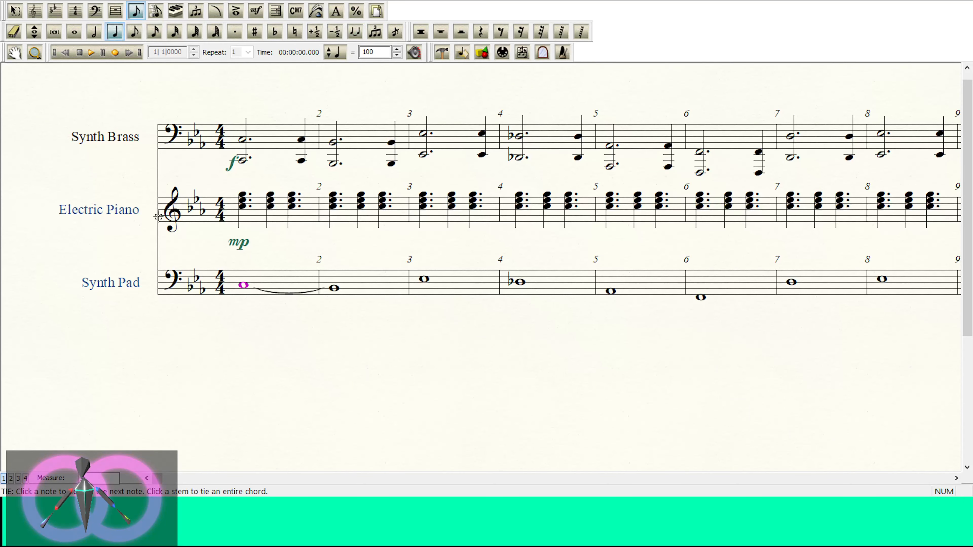
pyautogui.press('Right')
pyautogui.press('t')
pyautogui.press('Right')
pyautogui.press('t')
pyautogui.press('Right')
# Step: Continue the ties between the Synth Pad whole notes from measure 7 through measure 17 into measure 18
pyautogui.press('t')
pyautogui.press('Right')
pyautogui.press('t')
pyautogui.press('Right')
pyautogui.press('t')
pyautogui.press('Right')
pyautogui.press('t')
pyautogui.press('Right')
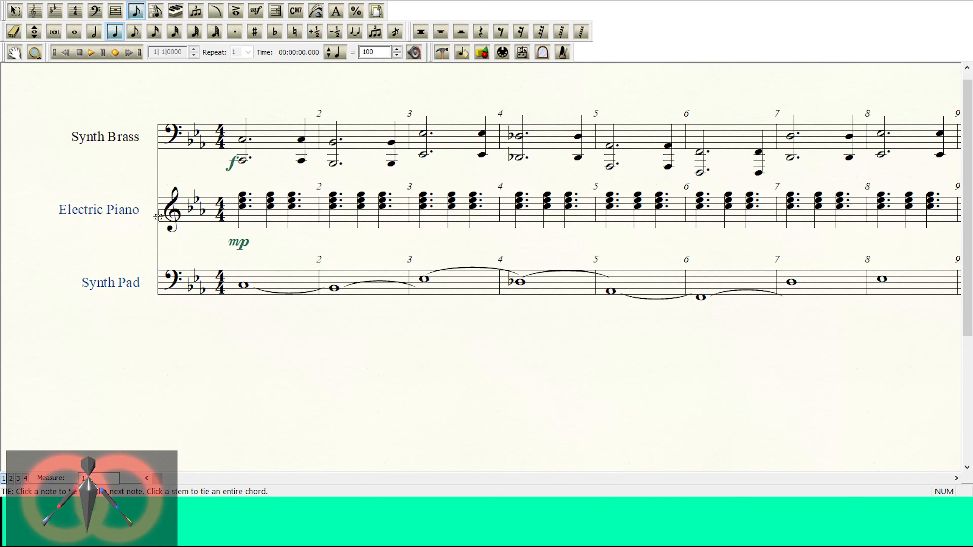
pyautogui.press('t')
pyautogui.press('Right')
pyautogui.press('t')
pyautogui.press('Right')
pyautogui.press('t')
pyautogui.press('Right')
pyautogui.press('t')
pyautogui.press('Right')
pyautogui.press('t')
pyautogui.press('Right')
pyautogui.press('t')
pyautogui.press('Right')
pyautogui.press('t')
pyautogui.press('Right')
pyautogui.press('t')
pyautogui.press('Right')
pyautogui.press('t')
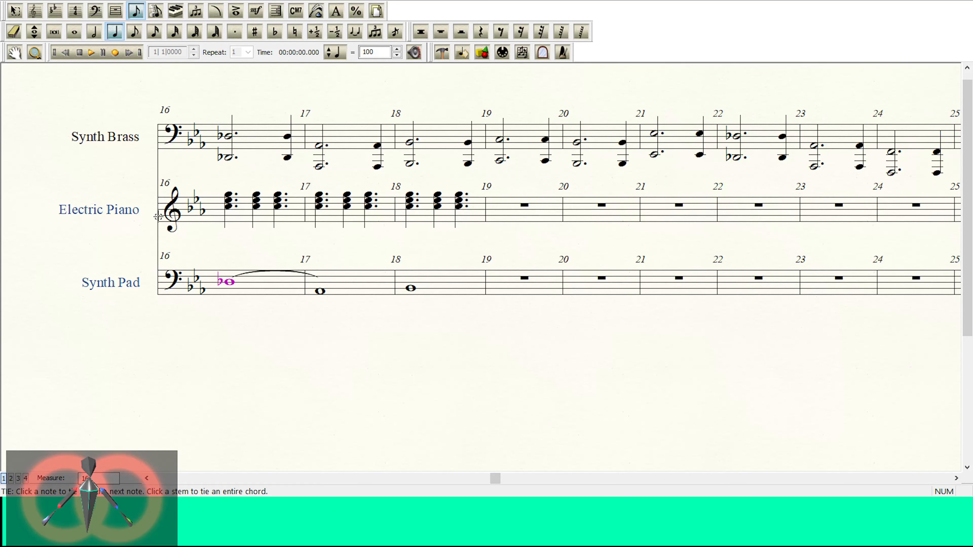
pyautogui.press('Right')
pyautogui.press('t')
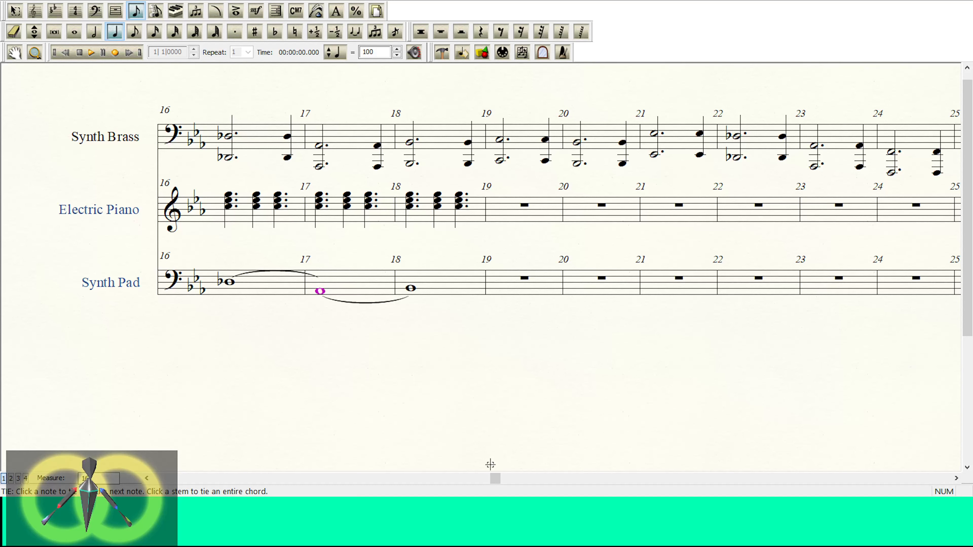
pyautogui.click(147, 478)
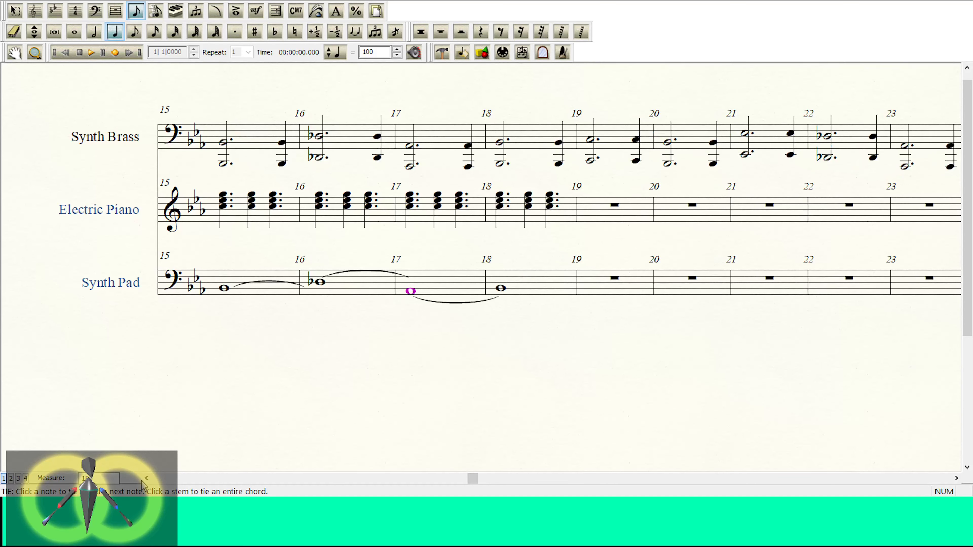
pyautogui.click(143, 480)
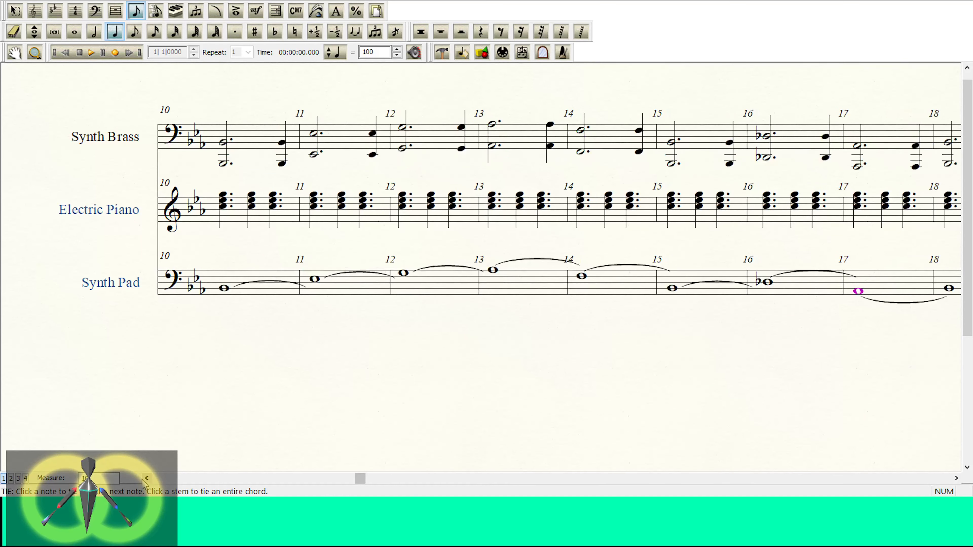
pyautogui.click(142, 479)
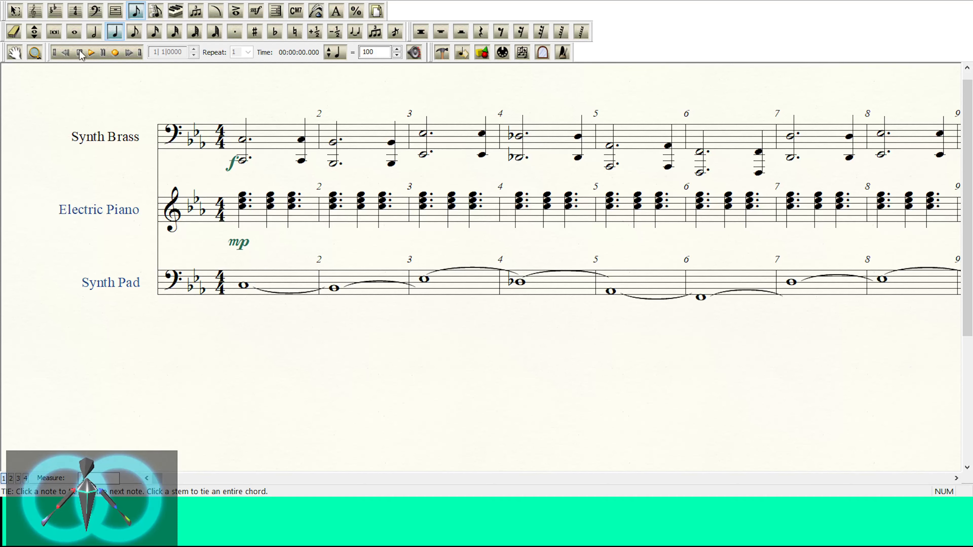
pyautogui.click(15, 11)
pyautogui.click(283, 283)
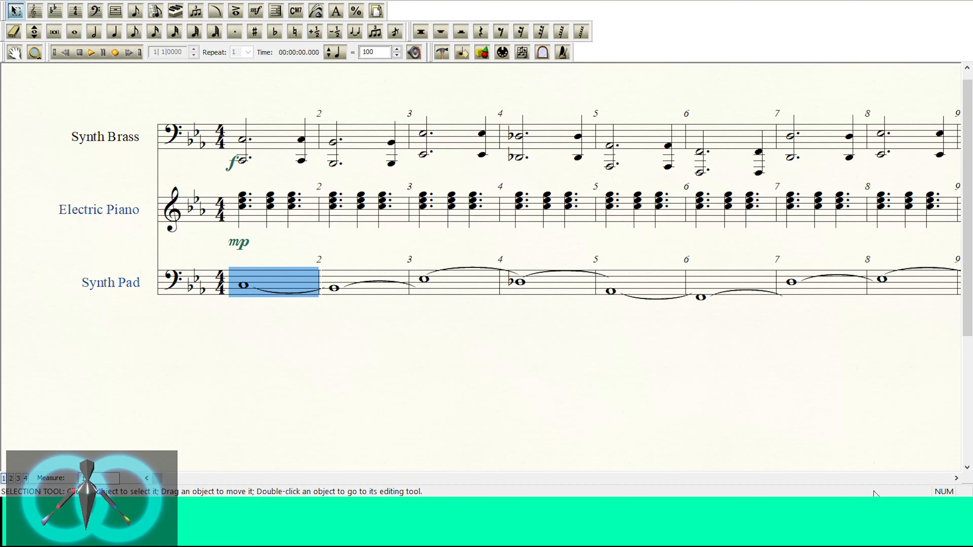
# Step: Add a tie from the B-flat whole note in Synth Pad measure 18 towards measure 19
pyautogui.click(956, 479)
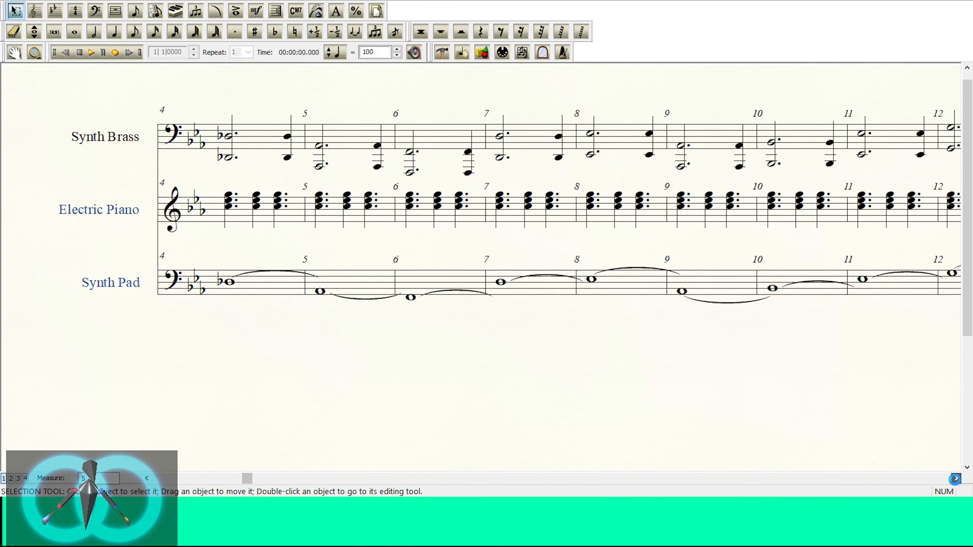
pyautogui.click(956, 481)
pyautogui.click(956, 481)
pyautogui.click(956, 481)
pyautogui.click(956, 480)
pyautogui.click(956, 480)
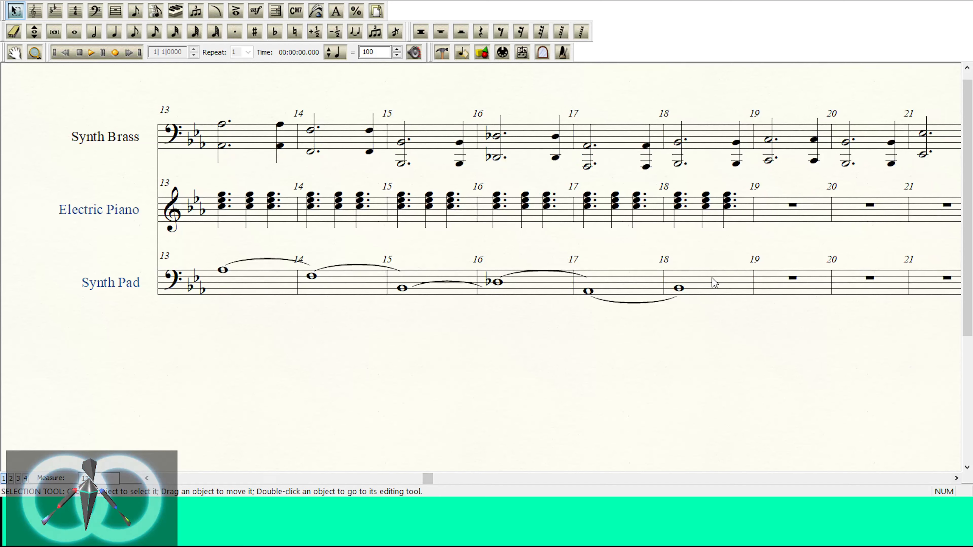
pyautogui.click(175, 31)
pyautogui.click(672, 288)
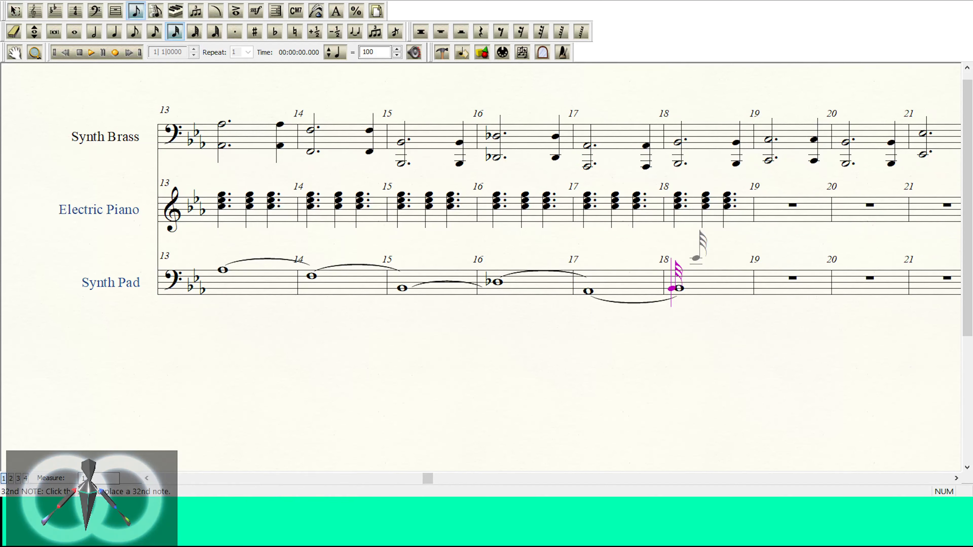
pyautogui.press('Right')
pyautogui.press('s')
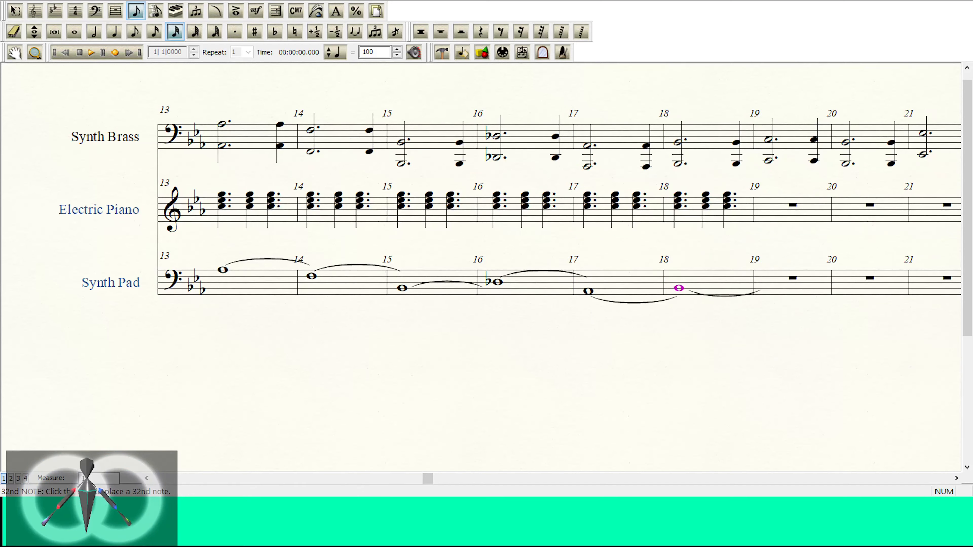
# Step: Double the whole tied Synth Pad line one octave lower
pyautogui.click(16, 11)
pyautogui.click(724, 288)
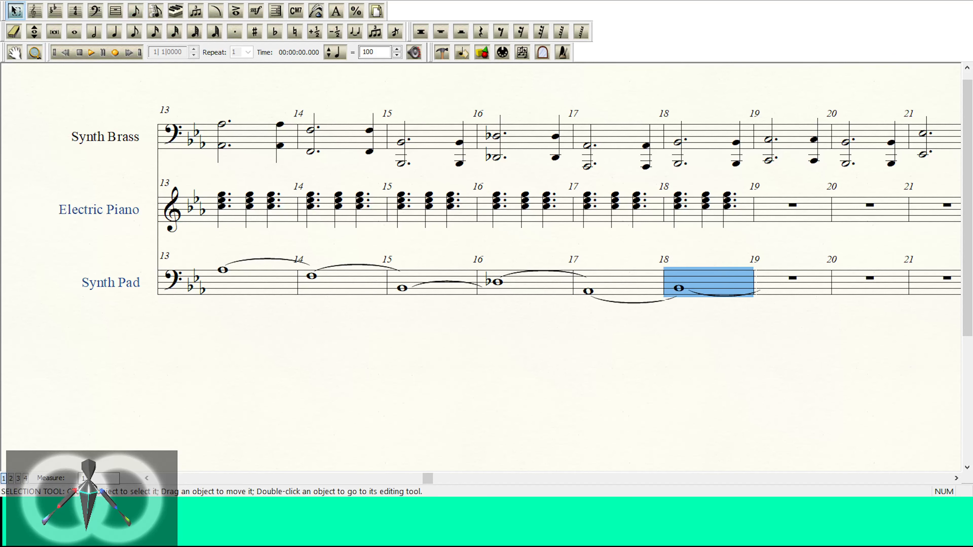
pyautogui.click(152, 479)
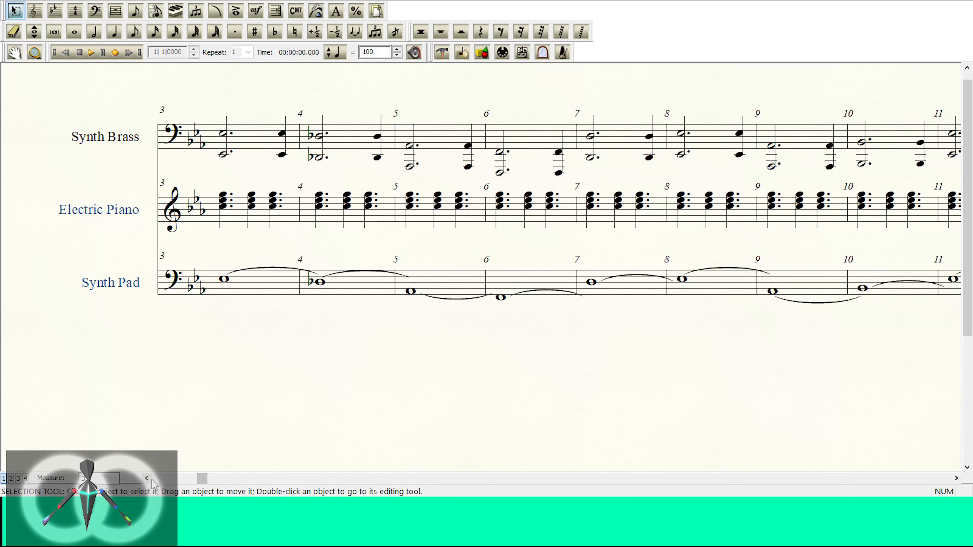
pyautogui.keyDown('shift'); pyautogui.click(294, 282); pyautogui.keyUp('shift')
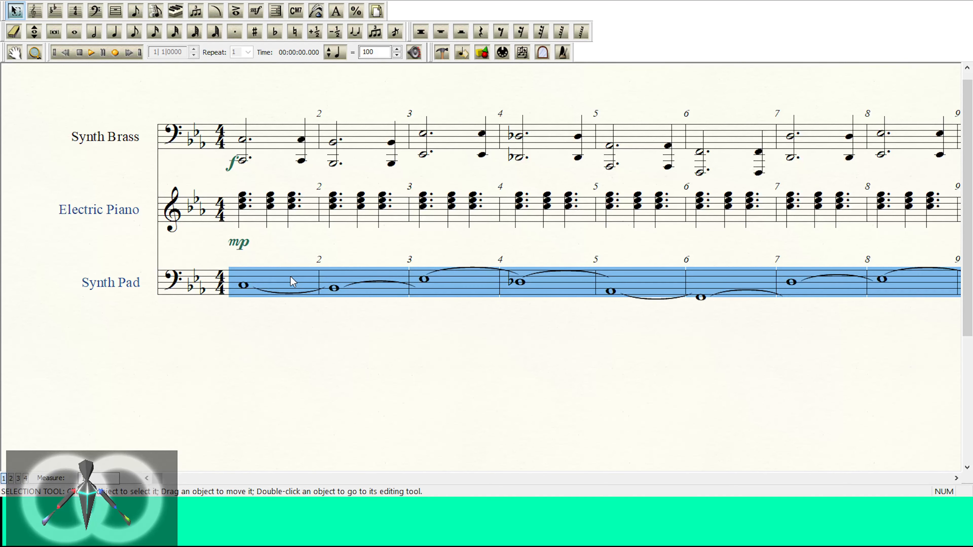
pyautogui.scroll(-1, 291, 276)
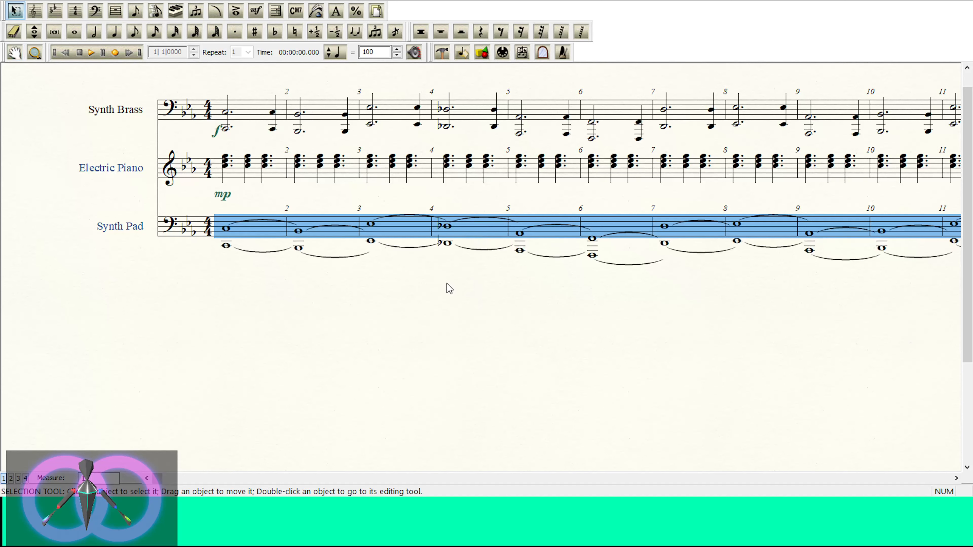
# Step: Add an mf dynamic below the first measure of the Synth Pad staff
pyautogui.click(256, 12)
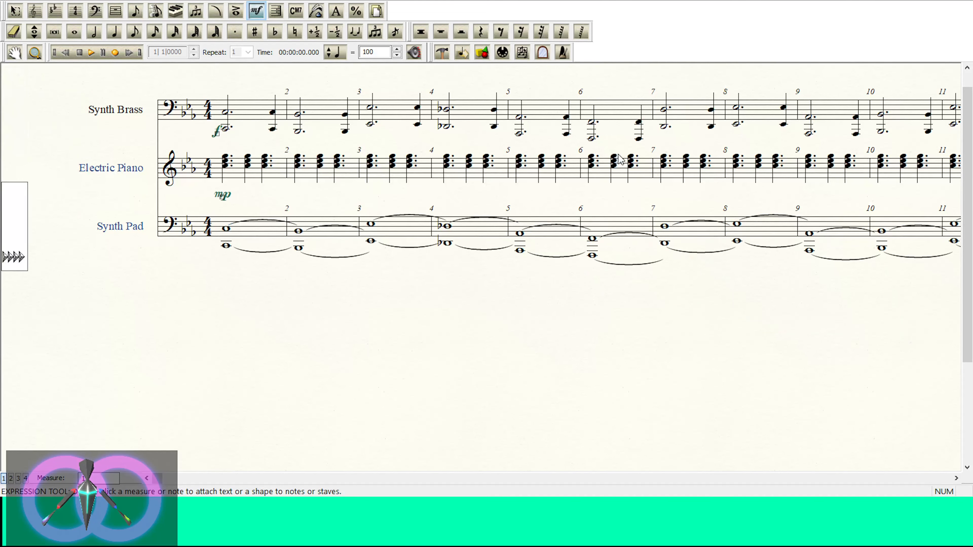
pyautogui.doubleClick(392, 193)
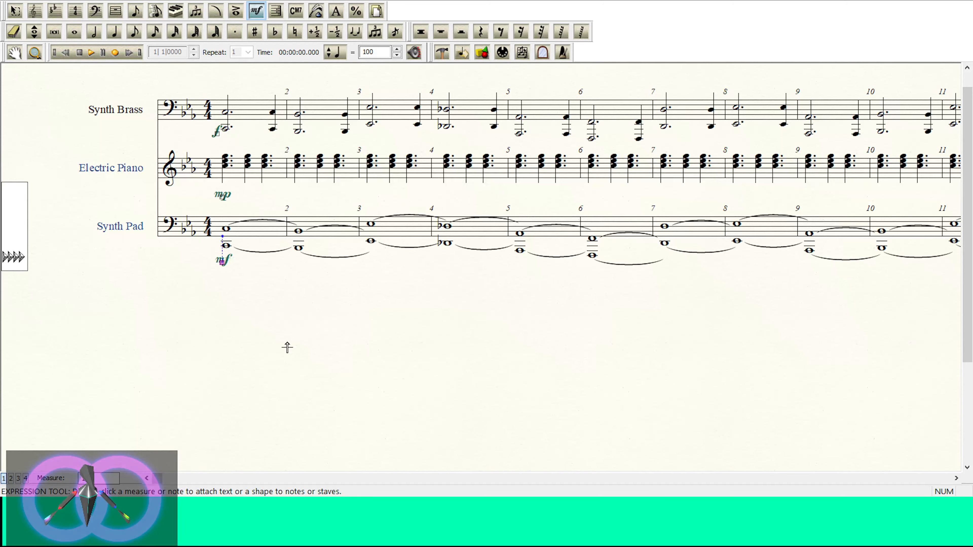
pyautogui.hotkey('ctrl', '=')
pyautogui.moveTo(288, 386); pyautogui.dragTo(389, 408)
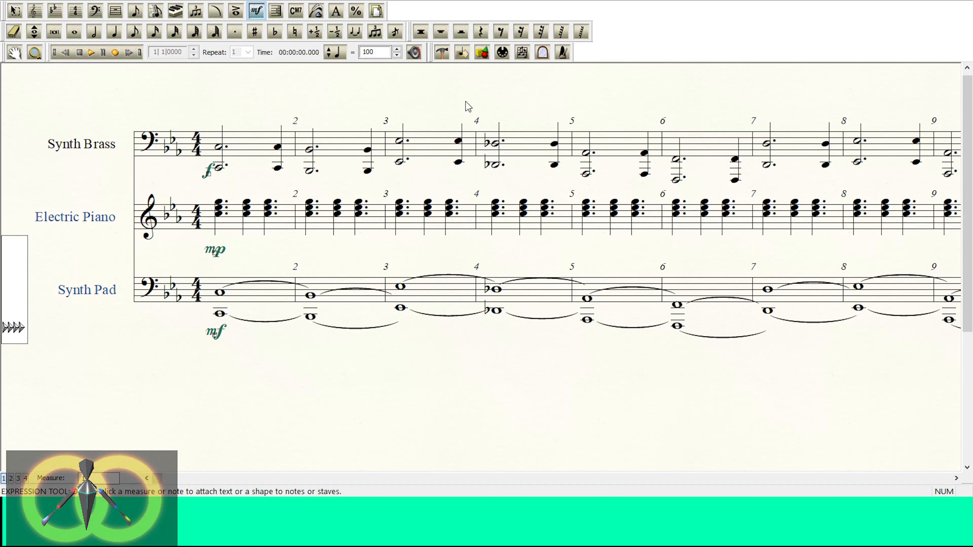
# Step: Play the opening with all staves, and play the Synth Pad staff soloed with the mixer controls shown beside the score
pyautogui.press('space')
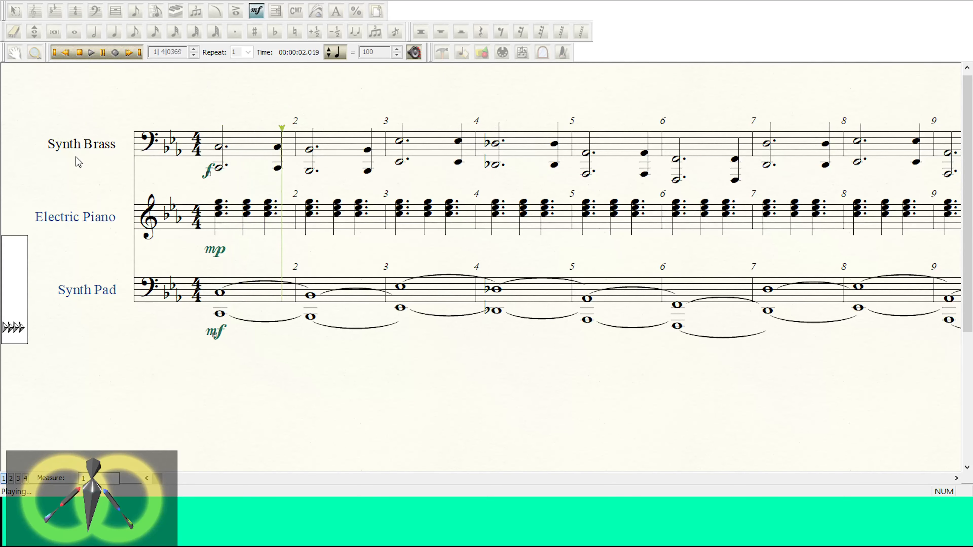
pyautogui.click(80, 54)
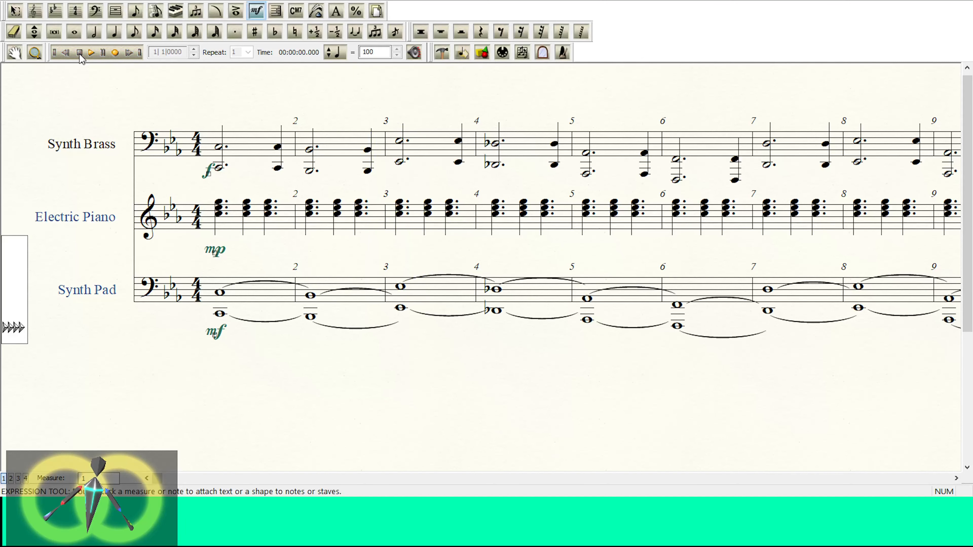
pyautogui.click(35, 32)
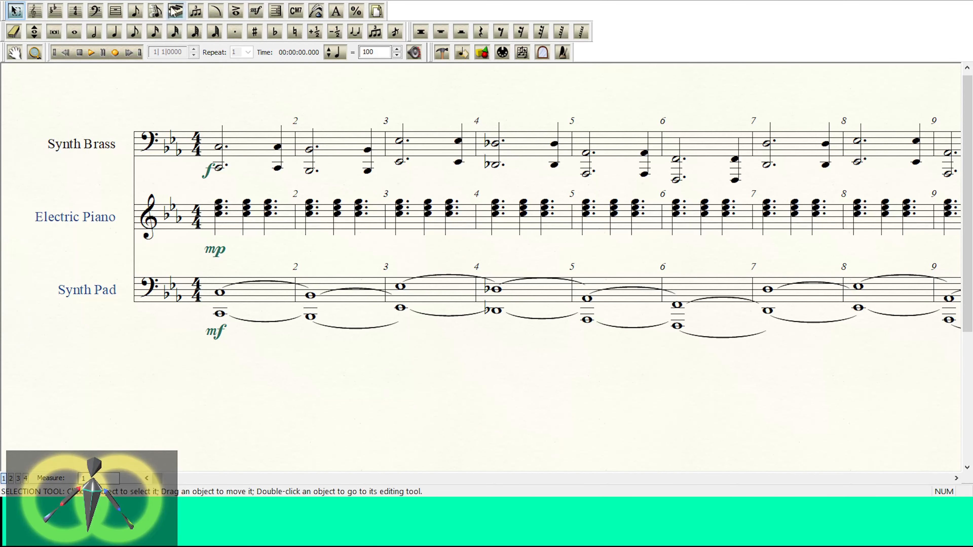
pyautogui.click(175, 11)
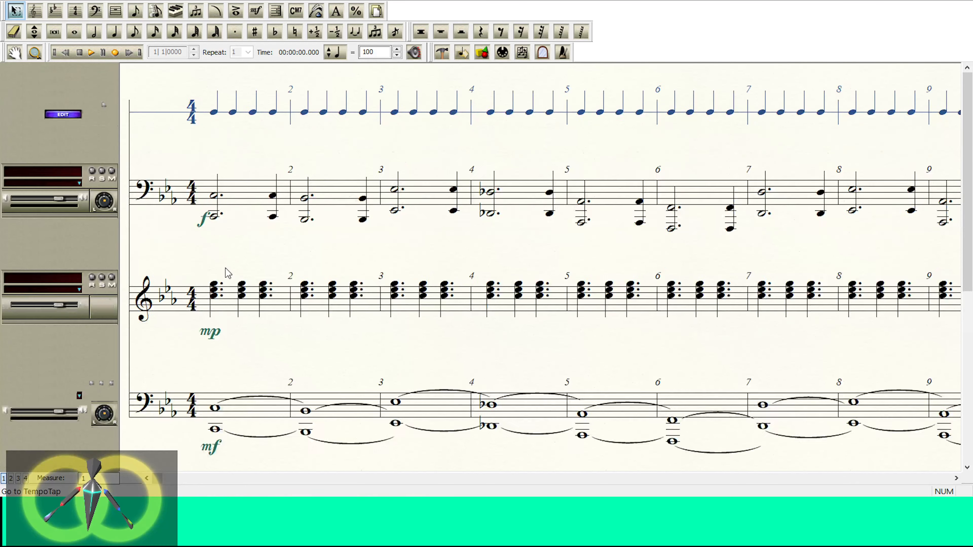
pyautogui.click(102, 385)
pyautogui.click(90, 52)
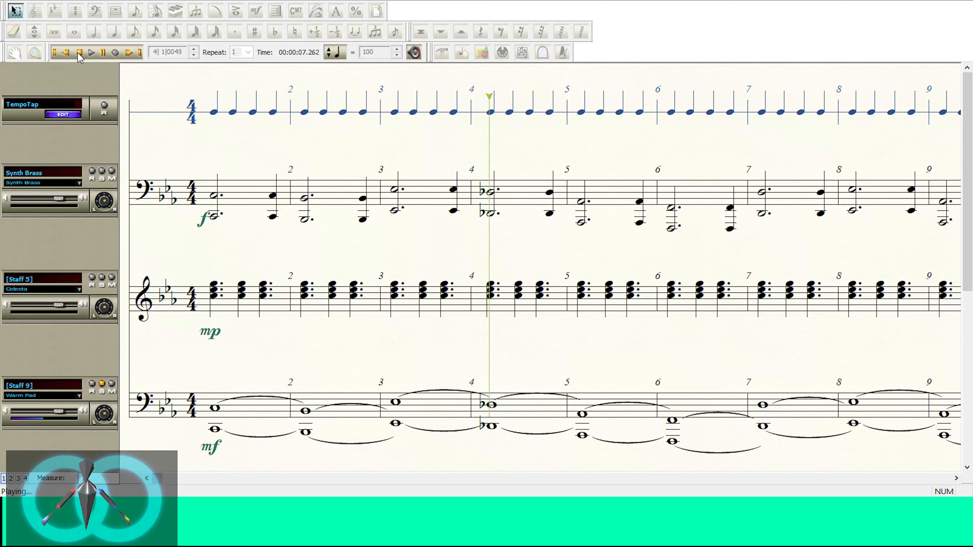
pyautogui.click(79, 53)
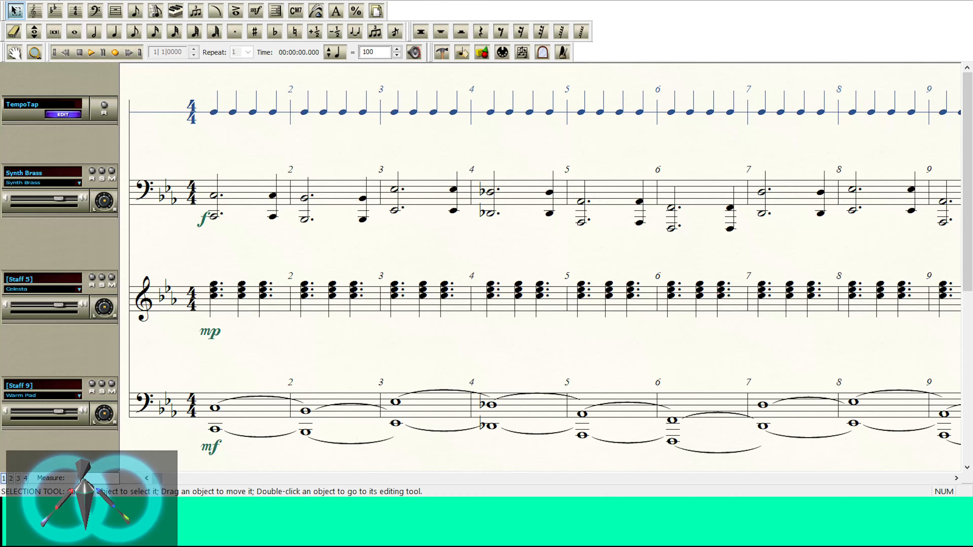
# Step: Hide the mixer controls beside the score and transpose the whole Synth Pad staff down an octave
pyautogui.click(116, 2)
pyautogui.click(128, 25)
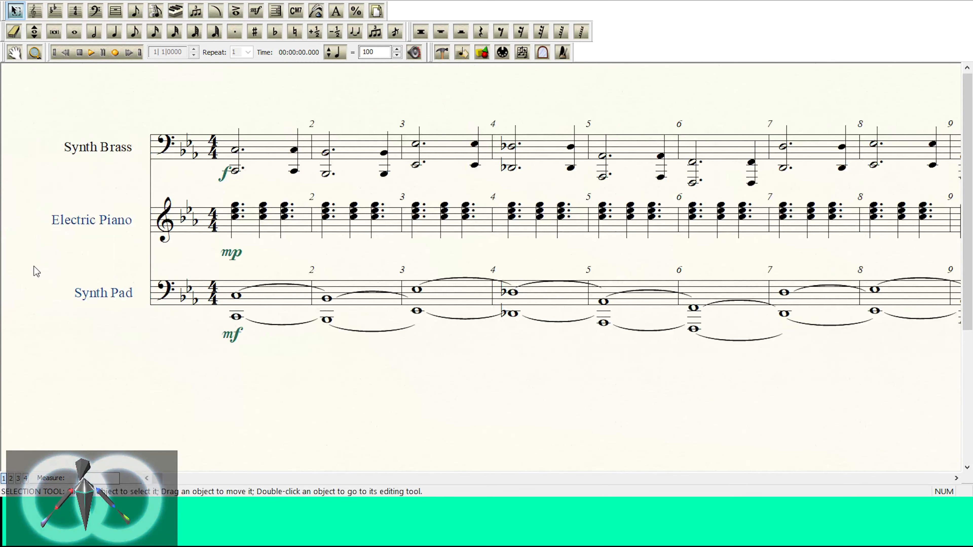
pyautogui.click(42, 287)
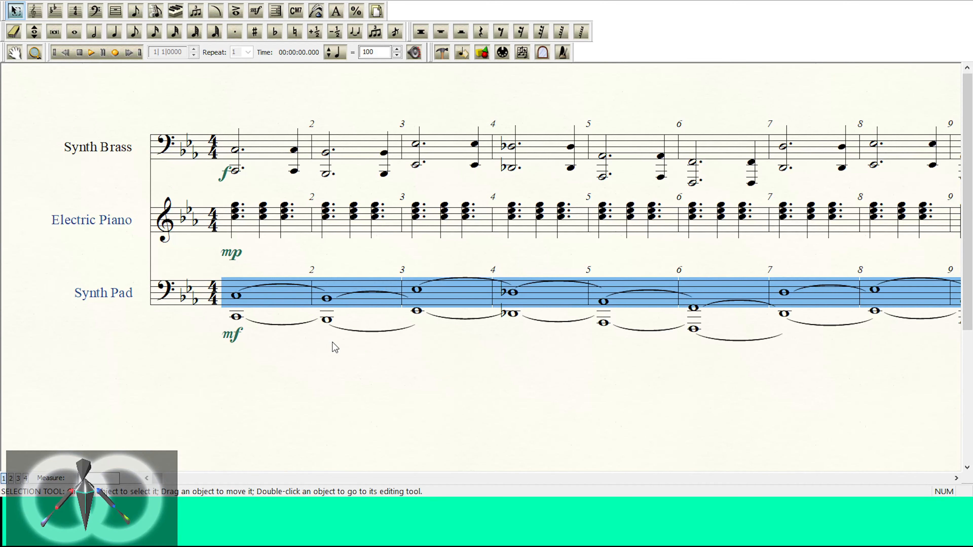
pyautogui.hotkey('ctrl', 'Down')
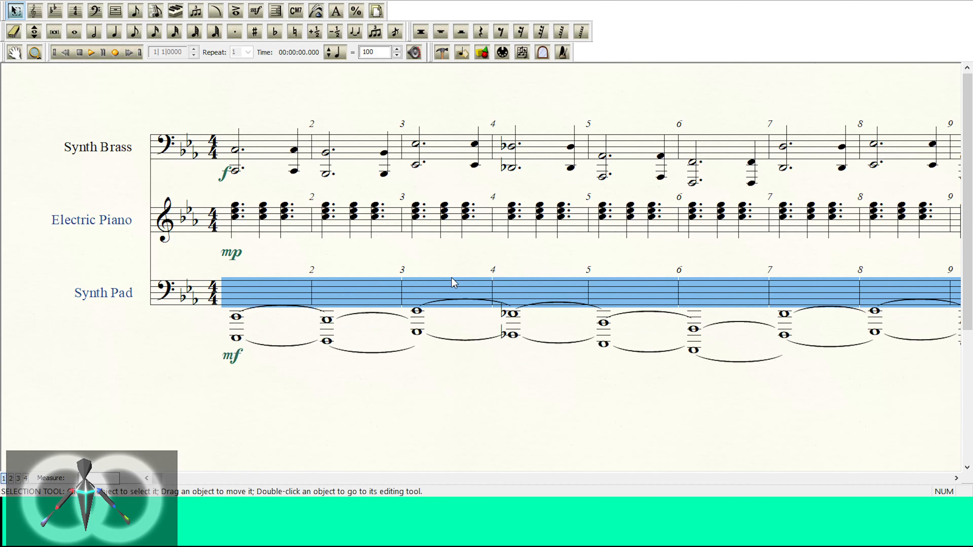
# Step: Play the opening with the lowered Synth Pad, with all staves and with the pad soloed in the mixer view
pyautogui.click(91, 52)
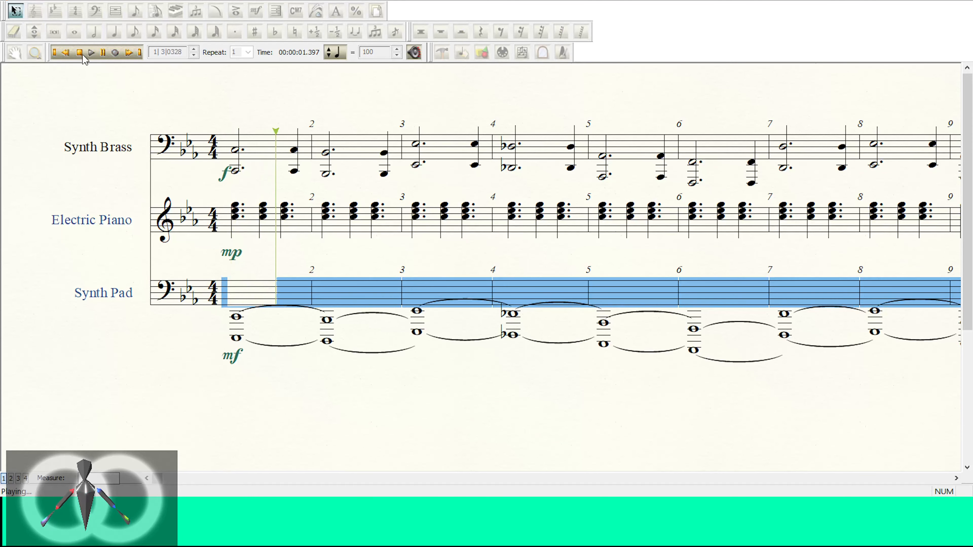
pyautogui.click(80, 53)
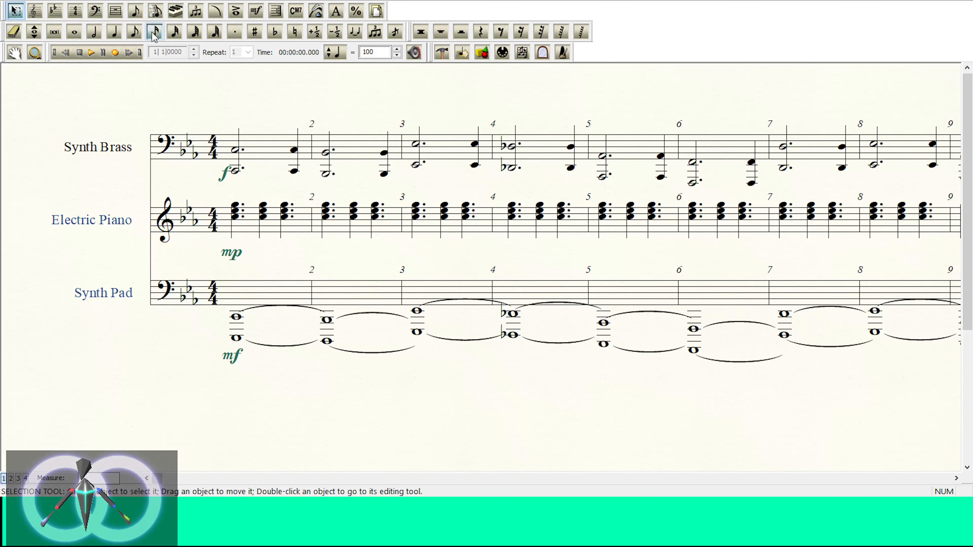
pyautogui.click(122, 50)
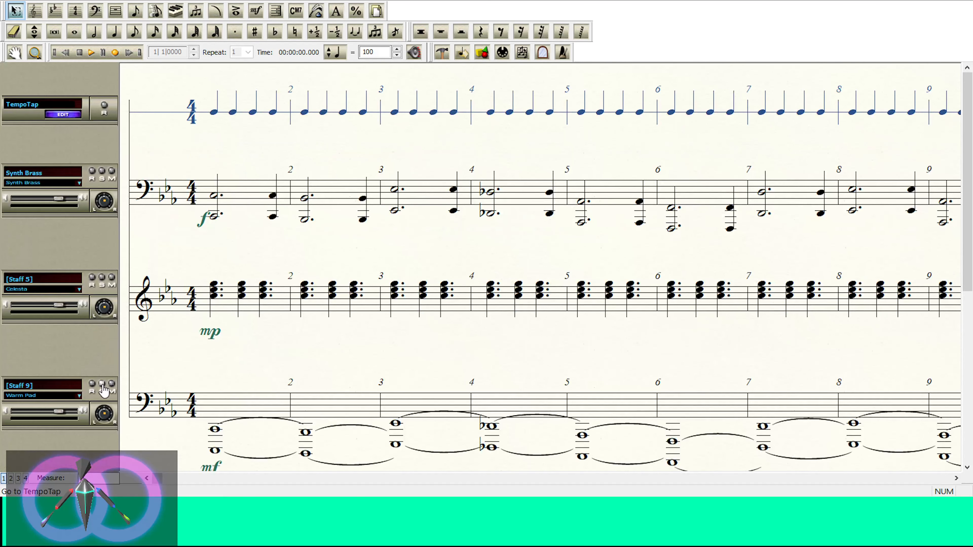
pyautogui.click(92, 53)
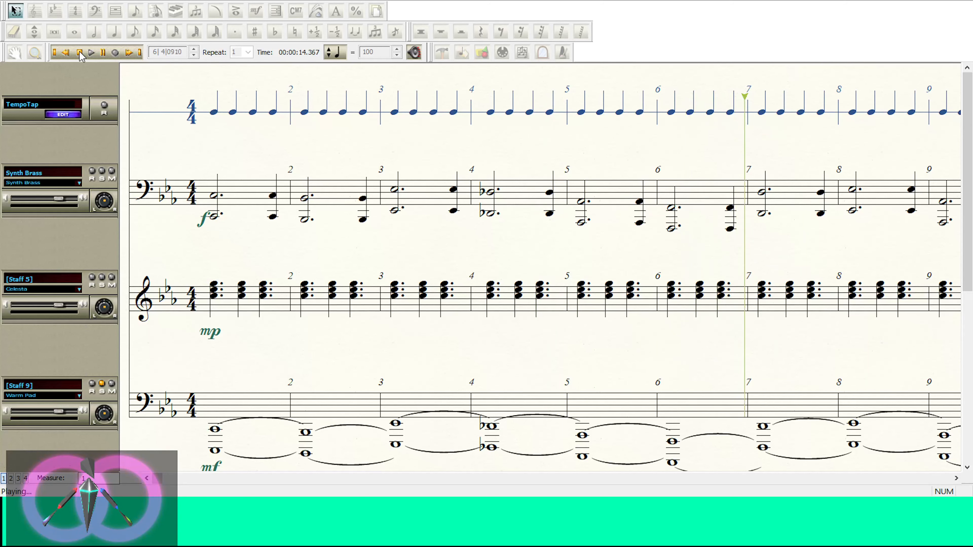
pyautogui.click(80, 53)
# Step: Replace the mf dynamic in Synth Pad measure 1 with f
pyautogui.scroll(-2, 311, 311)
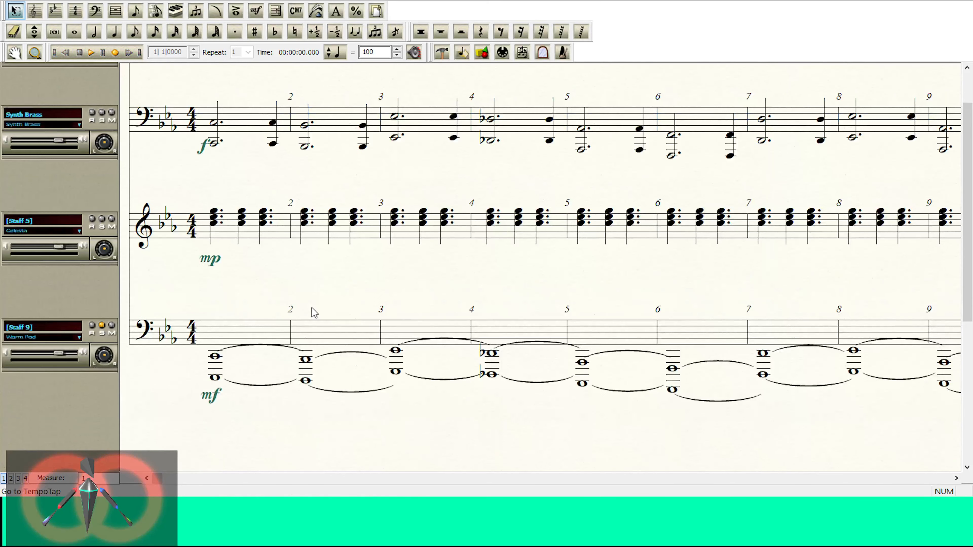
pyautogui.scroll(1, 210, 120)
pyautogui.click(256, 11)
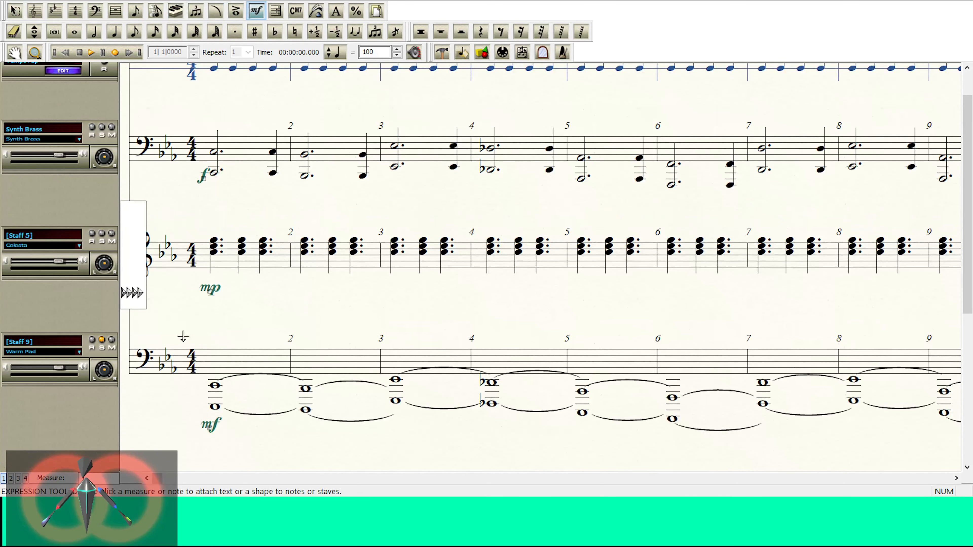
pyautogui.moveTo(236, 463); pyautogui.dragTo(249, 458)
pyautogui.press('Delete')
pyautogui.doubleClick(212, 373)
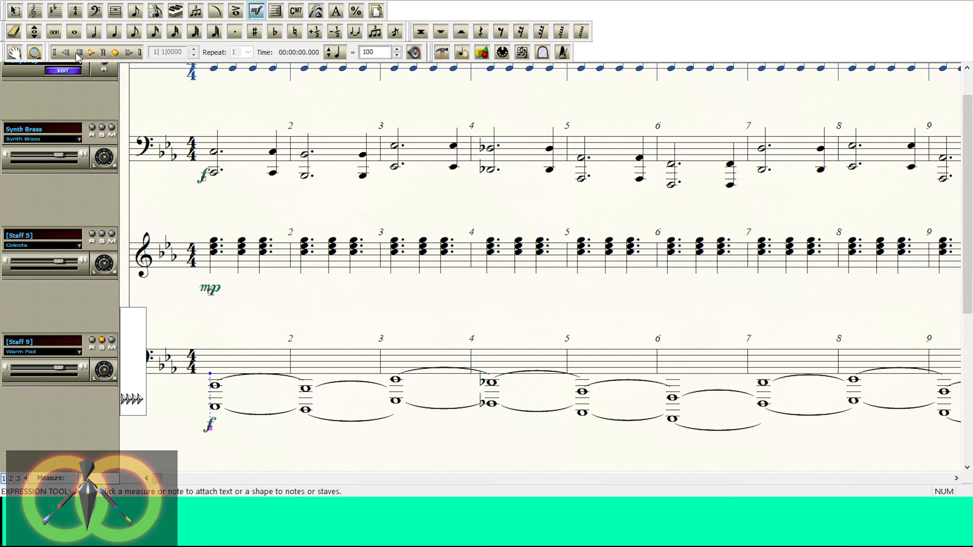
# Step: Listen to the louder Synth Pad on its own and together with the other staves, with its solo turned off
pyautogui.click(91, 52)
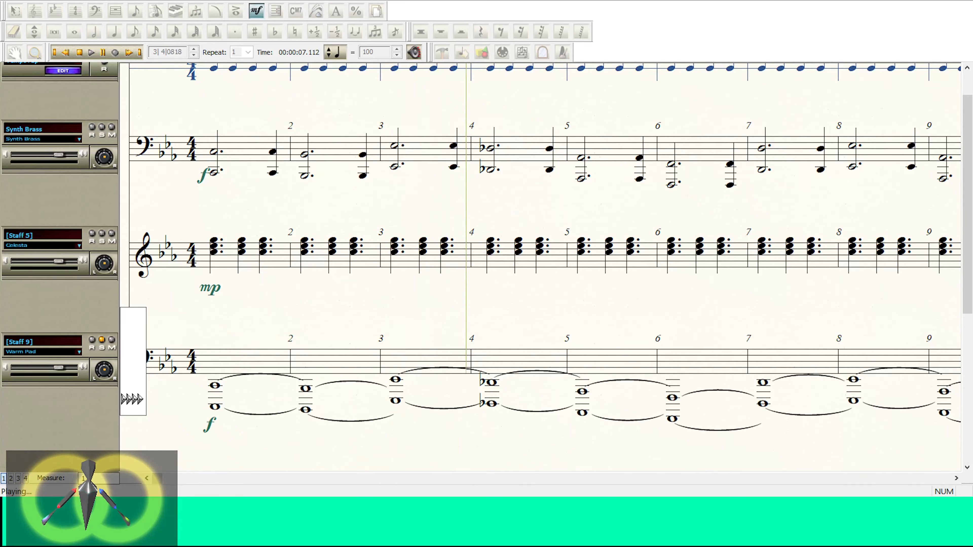
pyautogui.click(79, 53)
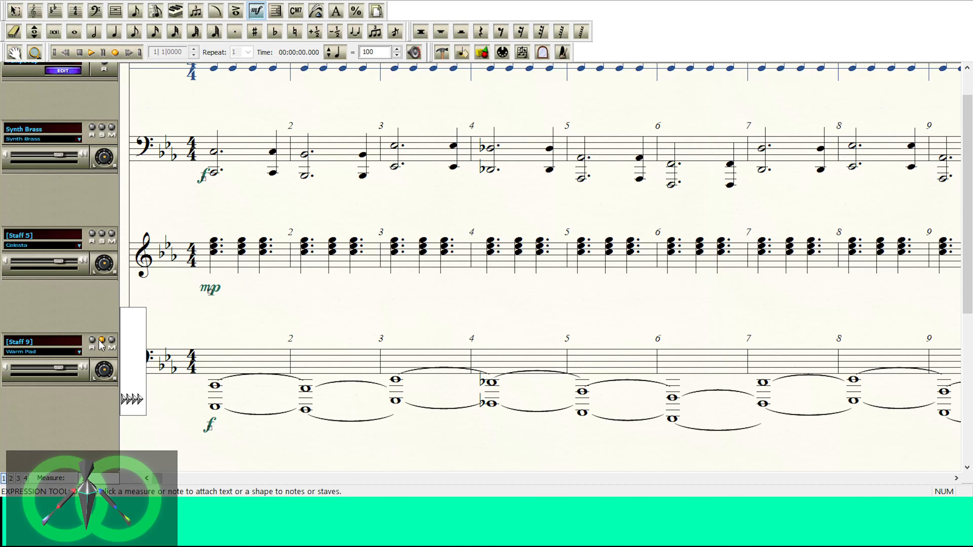
pyautogui.click(91, 53)
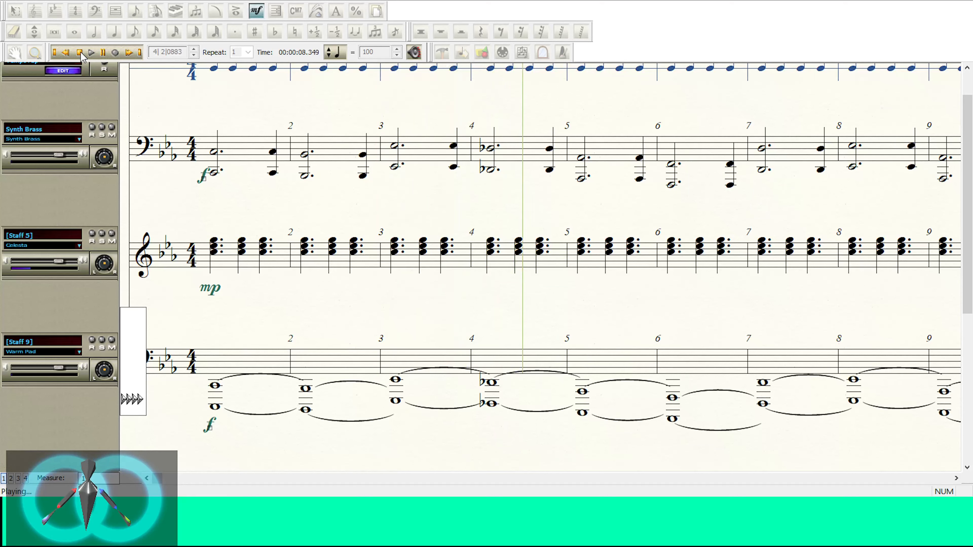
pyautogui.click(80, 53)
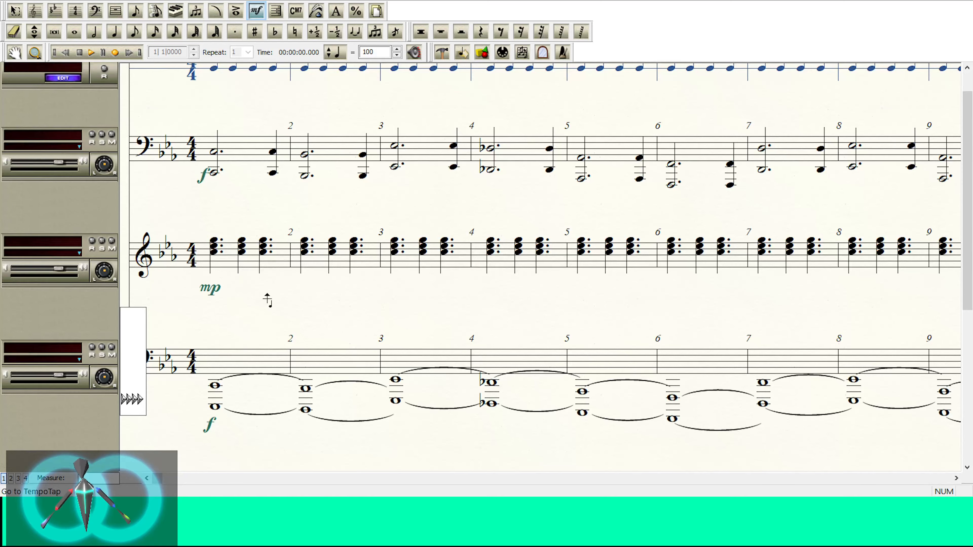
# Step: Return to the score view without mixer controls and leave the Expression tool for the Selection tool
pyautogui.scroll(1, 267, 298)
pyautogui.click(99, 1)
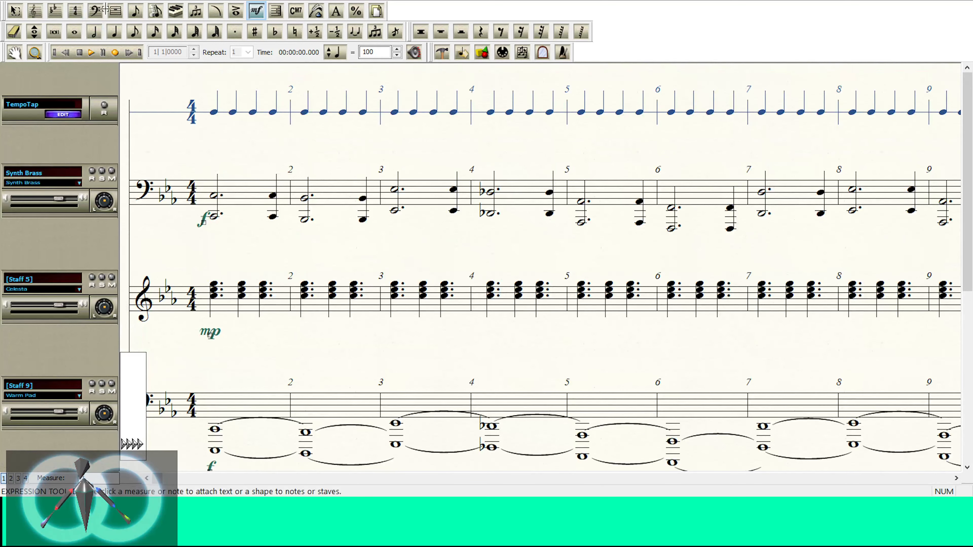
pyautogui.click(111, 18)
pyautogui.moveTo(254, 200); pyautogui.dragTo(393, 198)
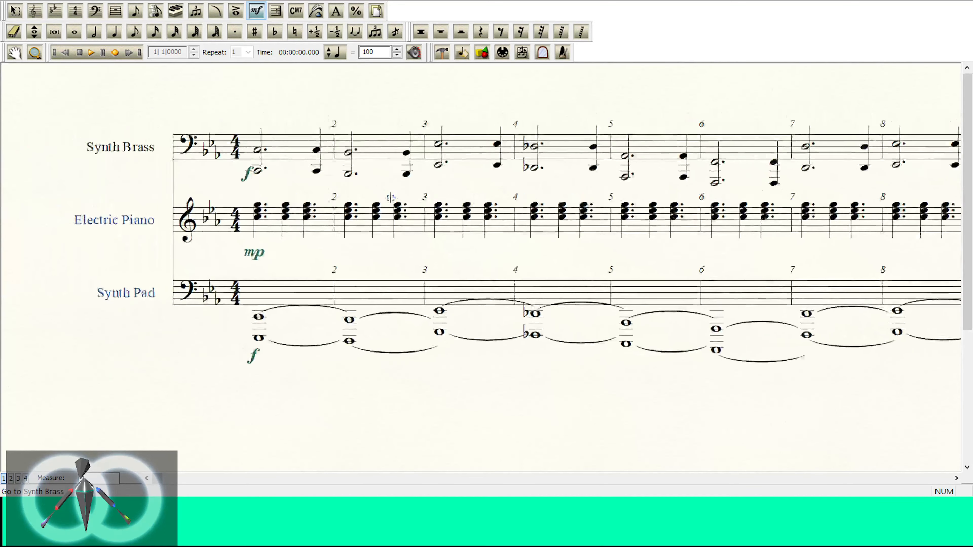
pyautogui.moveTo(189, 160); pyautogui.dragTo(146, 150)
pyautogui.click(15, 11)
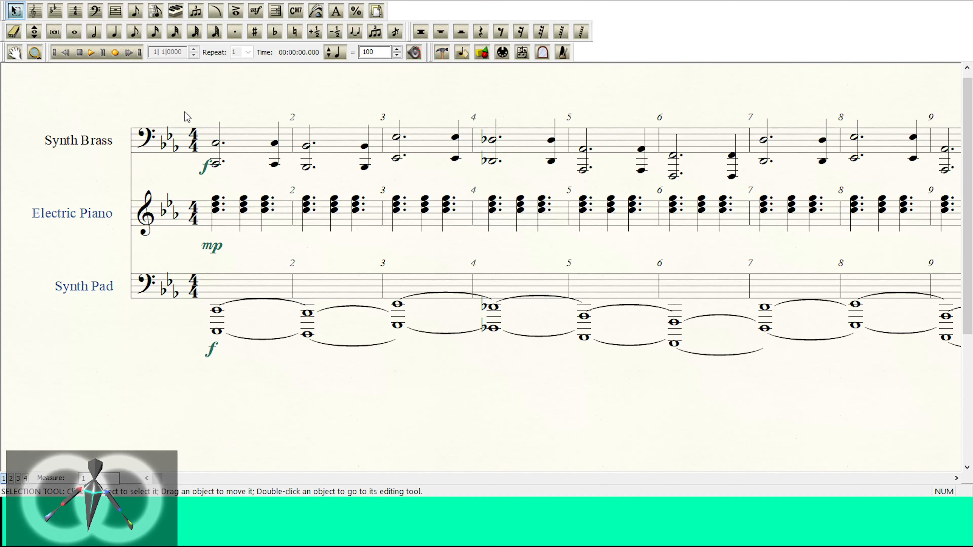
# Step: Play the score from measure 1 into measure 10 to check the balance, and return to the beginning
pyautogui.click(90, 52)
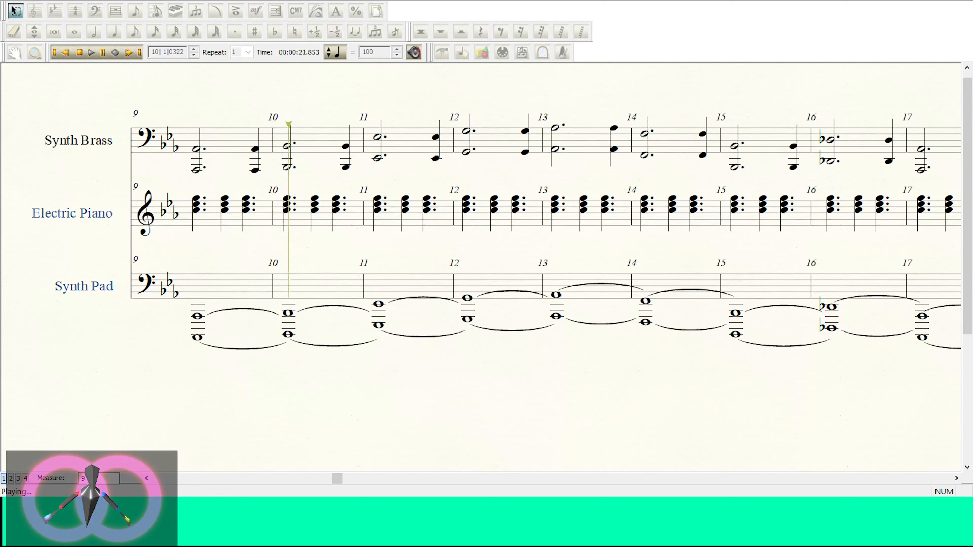
pyautogui.click(80, 54)
pyautogui.click(156, 479)
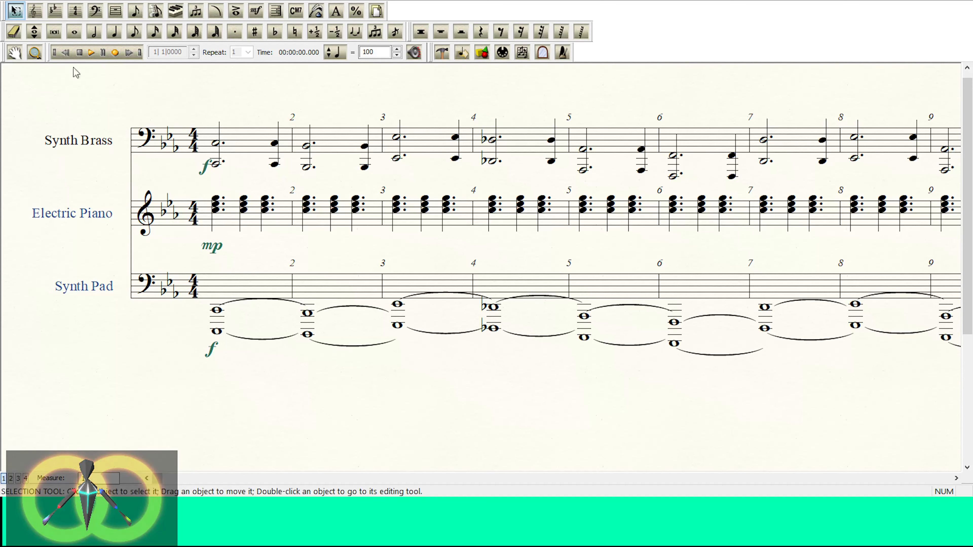
# Step: Add a new staff below Synth Pad and assign the Percussion instrument to it
pyautogui.click(37, 16)
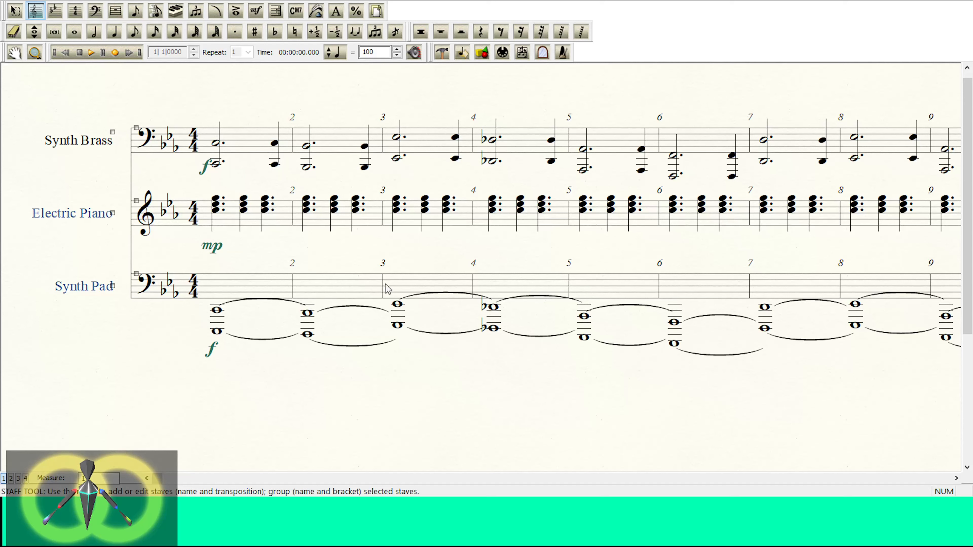
pyautogui.click(435, 260)
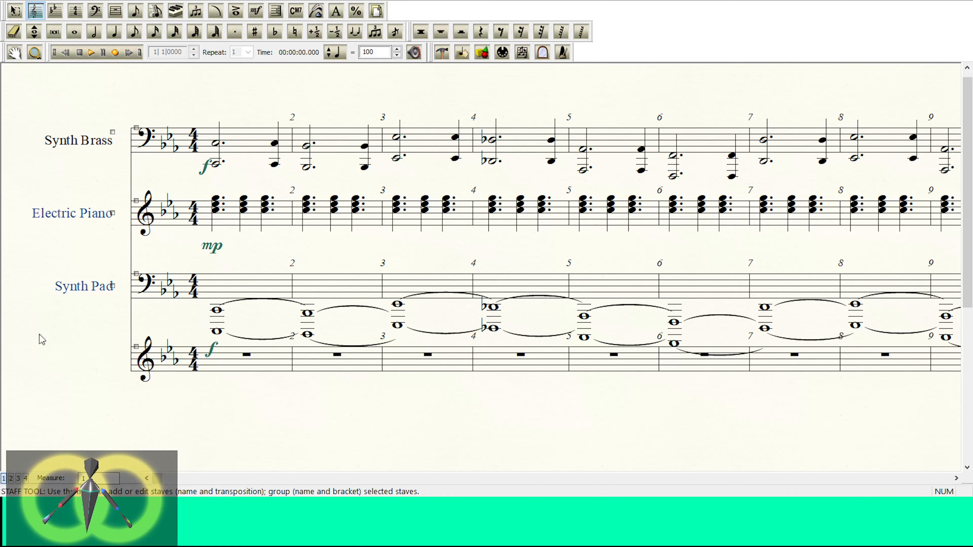
pyautogui.click(40, 365)
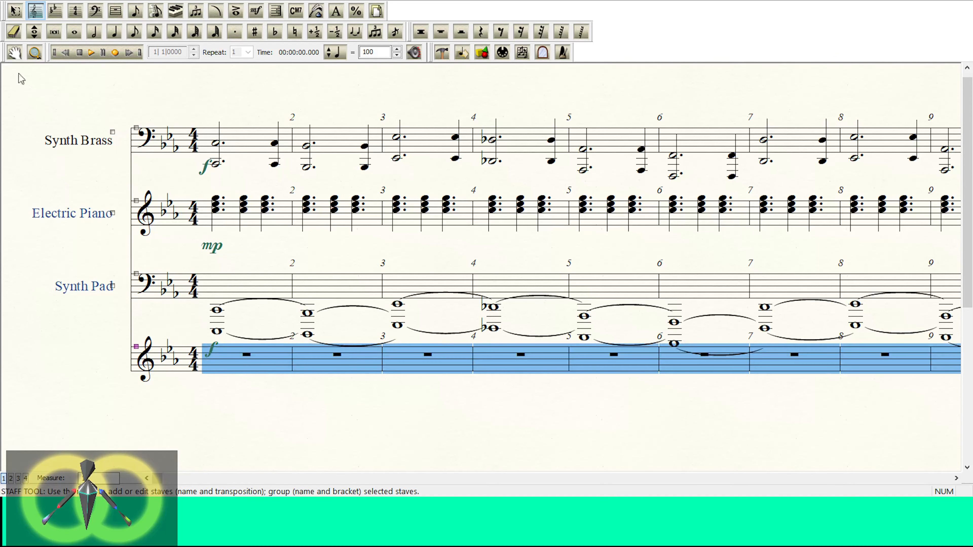
pyautogui.click(79, 1)
pyautogui.click(134, 319)
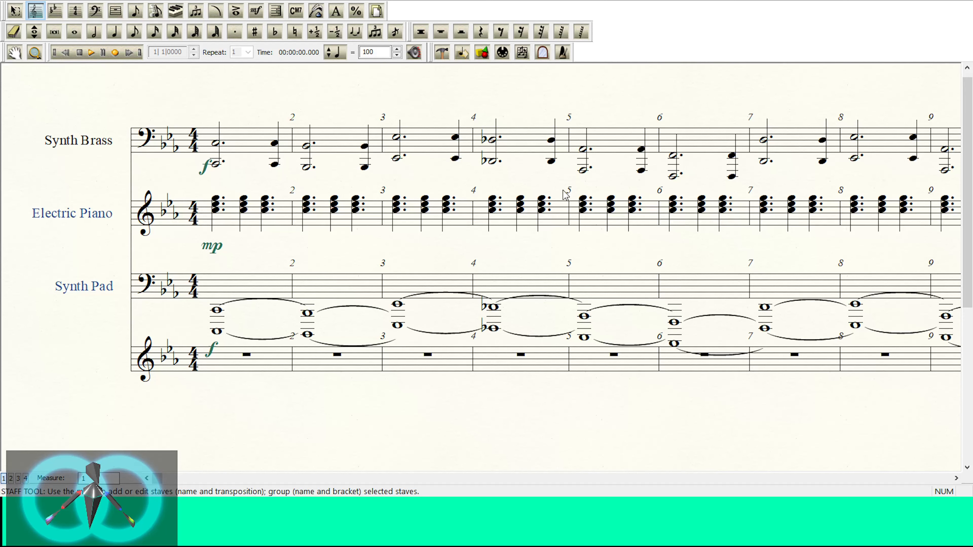
pyautogui.click(39, 344)
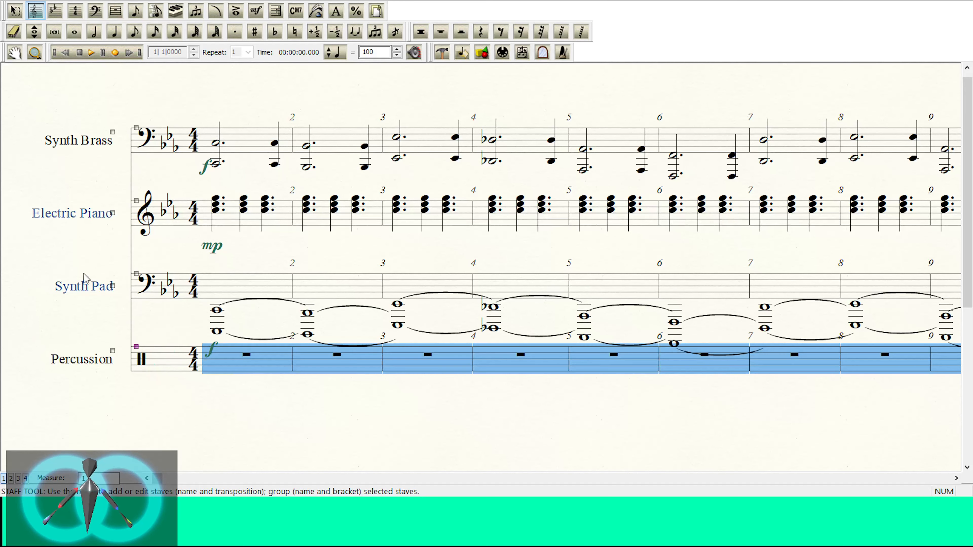
# Step: Enter a half note in Percussion measure 1 and step it upward through drum sounds from Floor Tom 1 to Low Tom
pyautogui.click(94, 31)
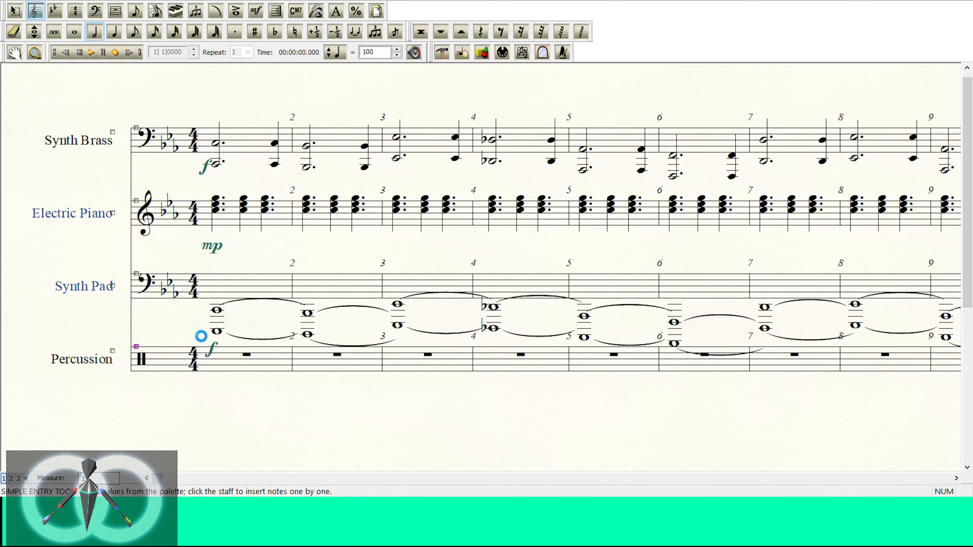
pyautogui.click(215, 366)
pyautogui.press('Up')
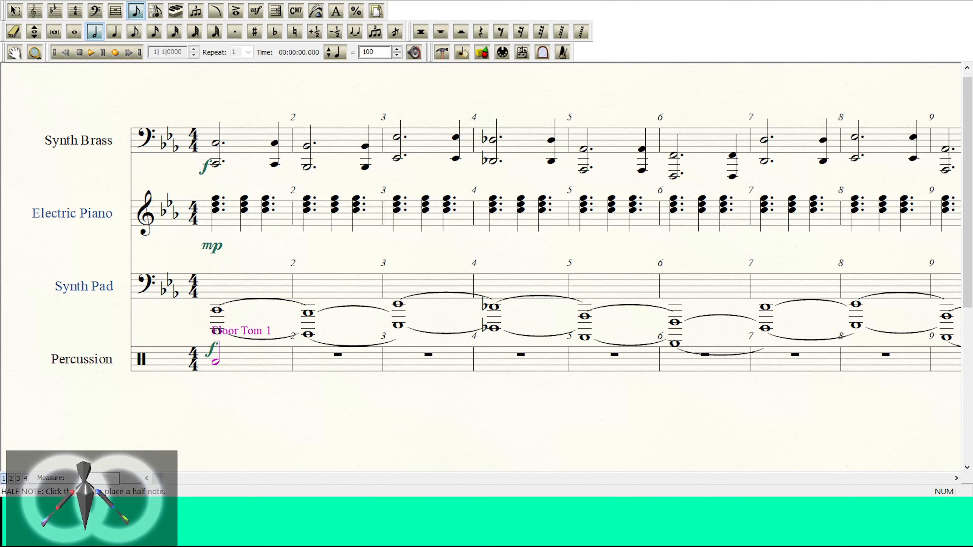
pyautogui.press('Up')
pyautogui.press('Up')
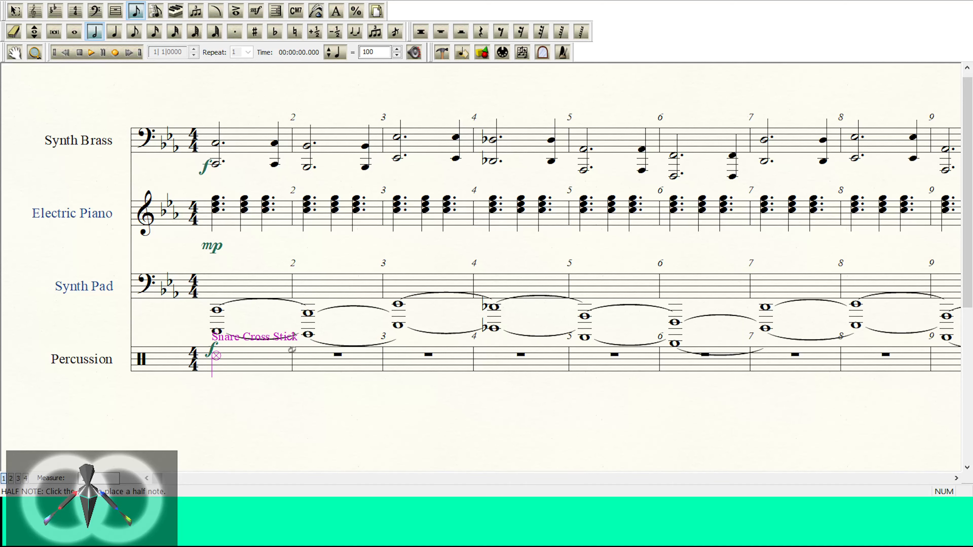
pyautogui.press('Up')
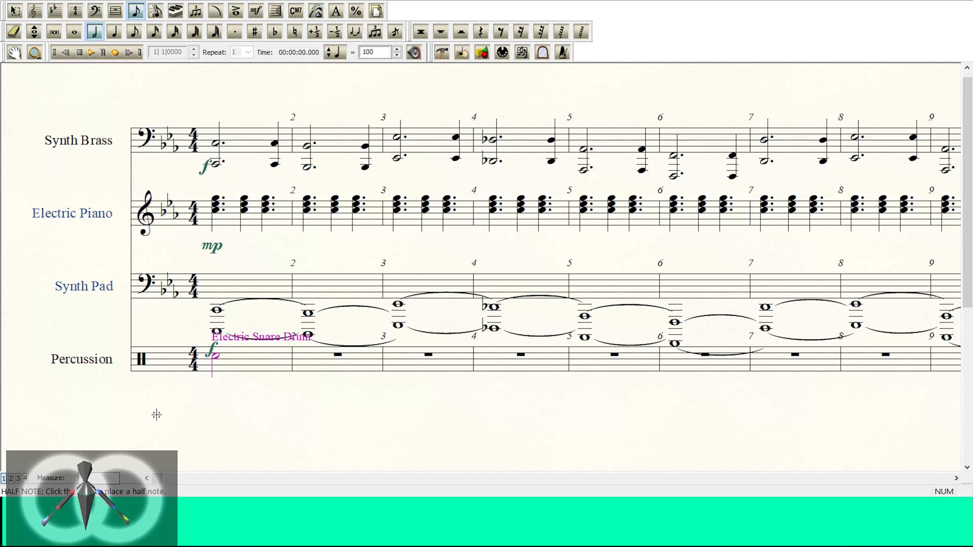
pyautogui.press('Up')
pyautogui.press('Up')
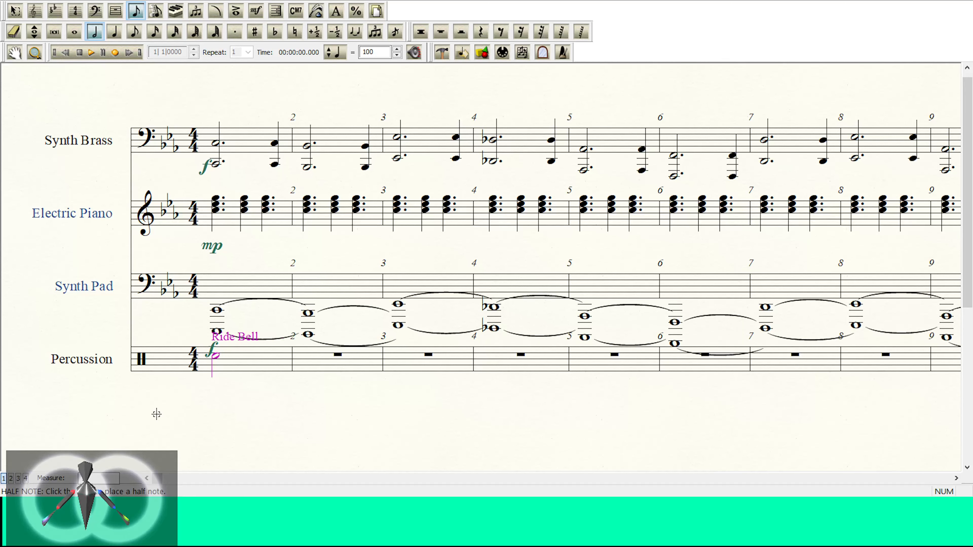
pyautogui.press('Up')
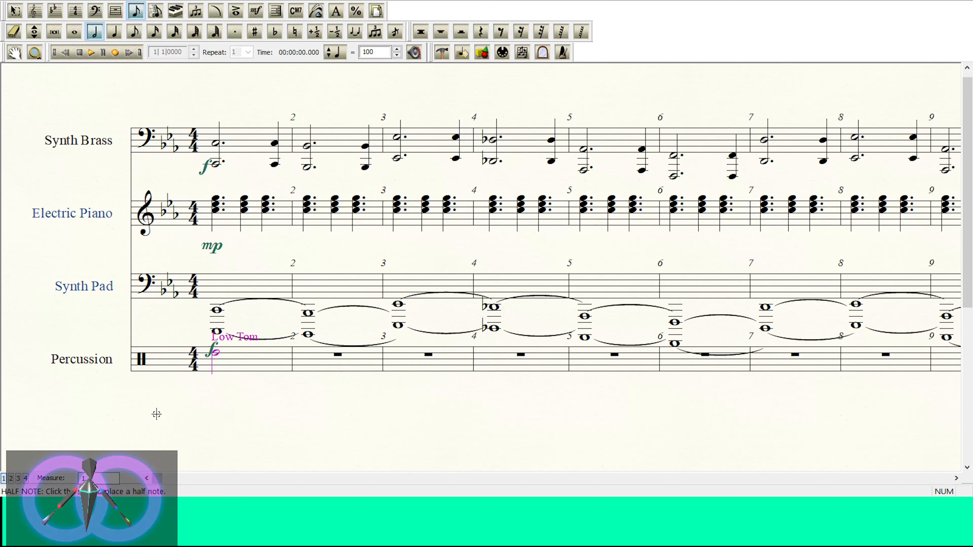
# Step: Audition lower percussion sounds on the half note, including Low Agogo, Low Timbale and Bass Drum
pyautogui.press('Down')
pyautogui.press('Down')
pyautogui.press('Down')
pyautogui.press('Down')
pyautogui.press('Down')
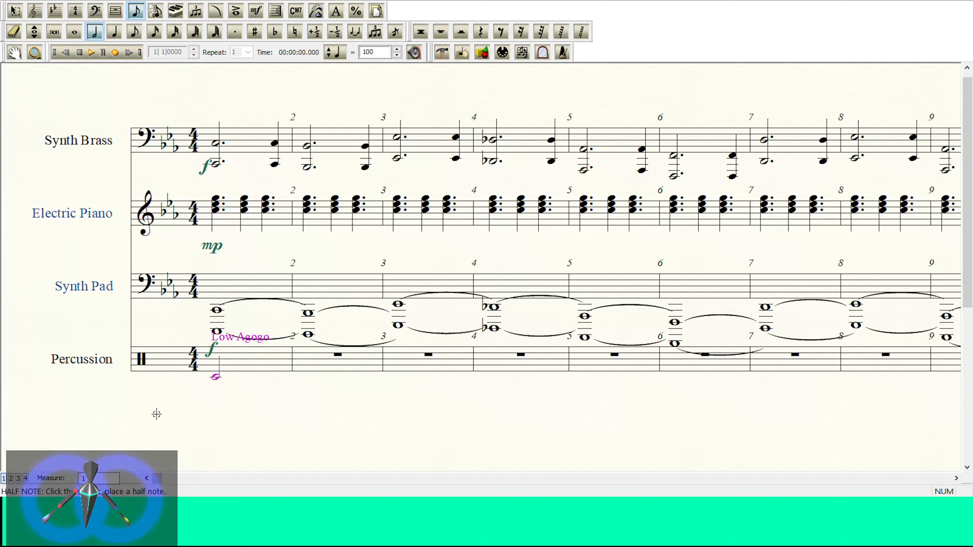
pyautogui.press('Up')
pyautogui.press('Up')
pyautogui.press('Up')
pyautogui.press('Up')
pyautogui.press('Up')
pyautogui.press('Up')
pyautogui.press('Up')
pyautogui.press('Up')
pyautogui.press('Up')
pyautogui.press('Up')
pyautogui.press('Up')
pyautogui.press('Up')
pyautogui.press('Up')
pyautogui.press('Up')
pyautogui.press('Up')
pyautogui.press('Up')
pyautogui.press('Up')
pyautogui.press('Up')
pyautogui.press('Up')
pyautogui.press('Up')
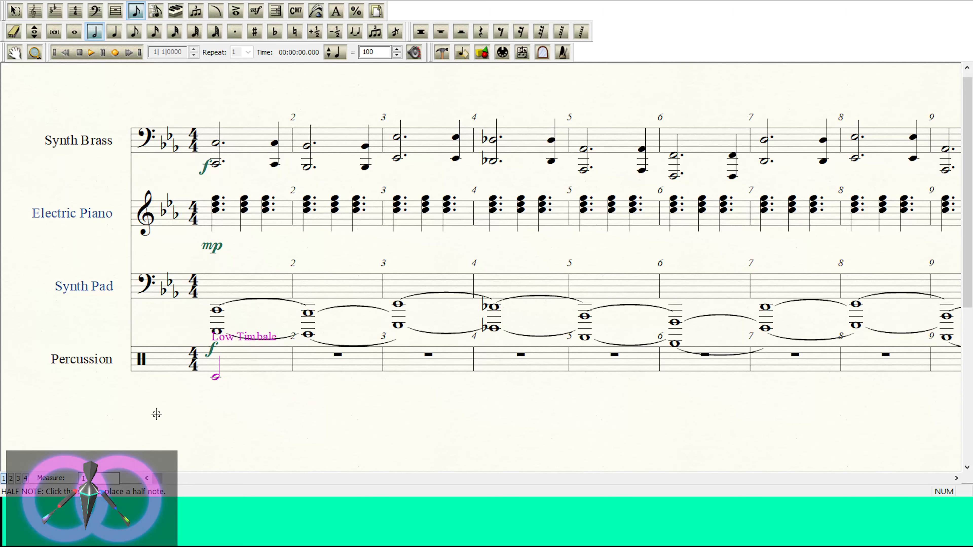
pyautogui.press('Up')
pyautogui.press('Up')
pyautogui.press('Up')
pyautogui.press('Up')
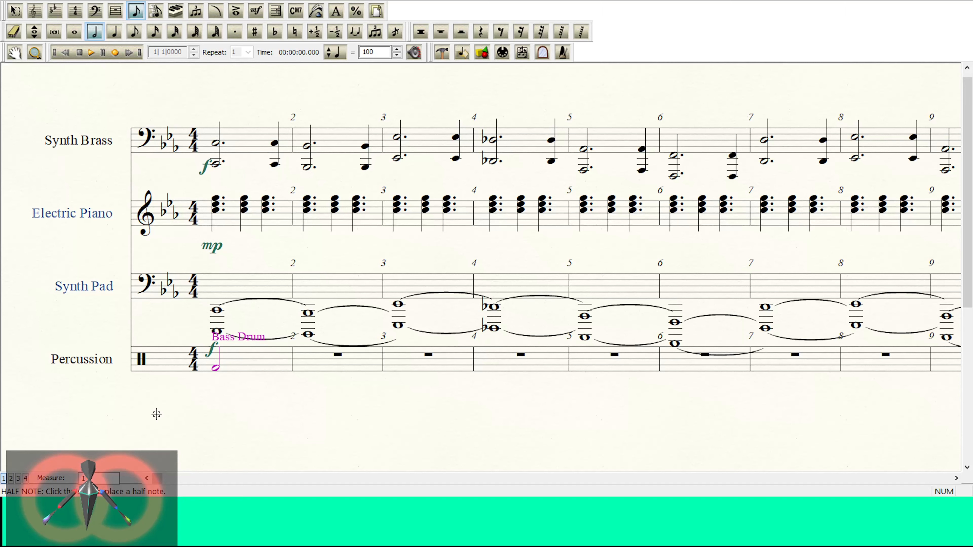
# Step: Step the half note up from Bass Drum through Floor Tom 1, China Cymbal and Snare Drum to Electric Snare Drum
pyautogui.press('Up')
pyautogui.press('Up')
pyautogui.press('Up')
pyautogui.press('Up')
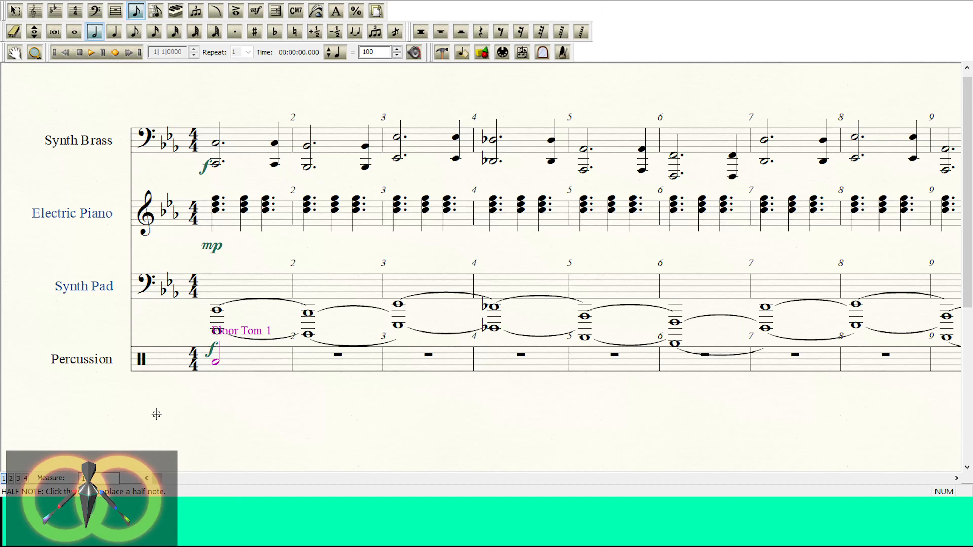
pyautogui.press('Up')
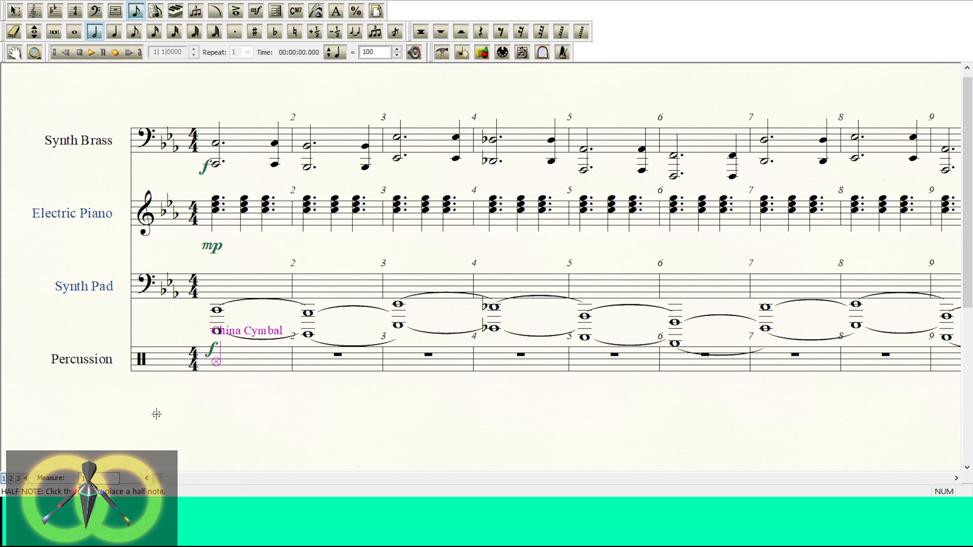
pyautogui.press('Up')
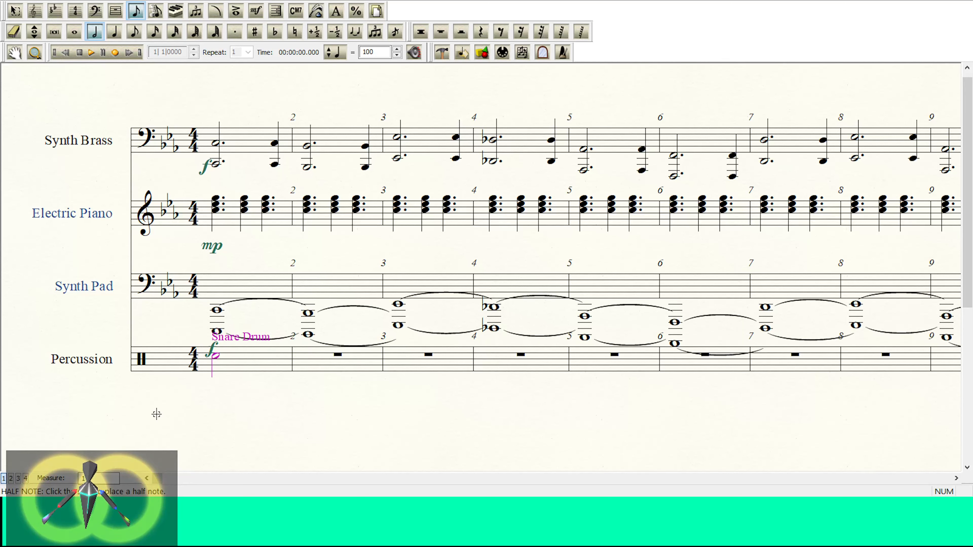
pyautogui.press('Up')
pyautogui.press('Up')
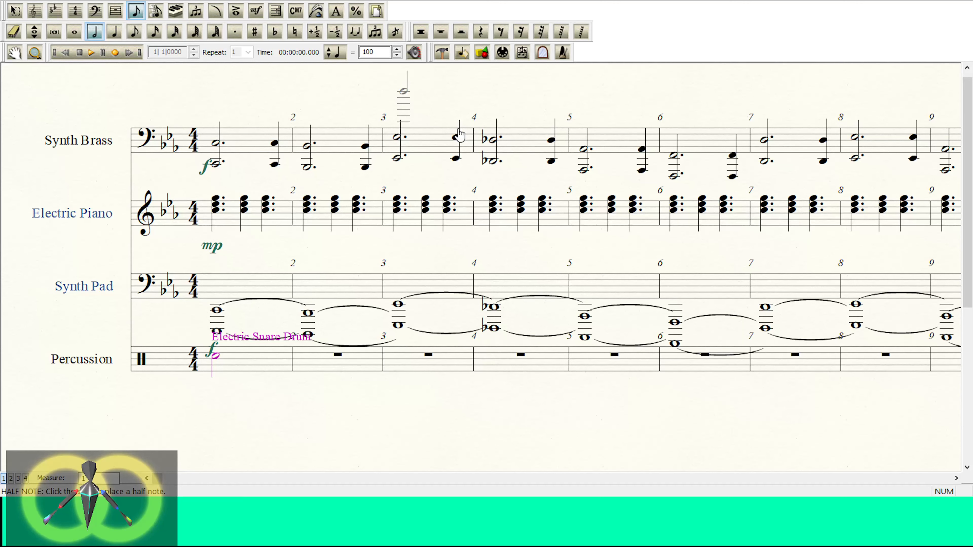
# Step: Add an f dynamic to Percussion measure 1, and replace the half note there with a whole note
pyautogui.click(255, 11)
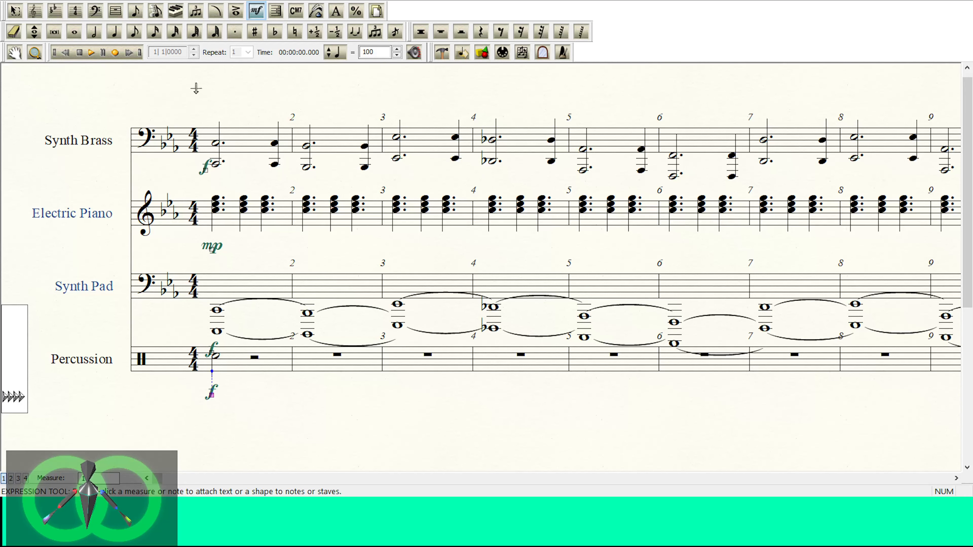
pyautogui.click(35, 11)
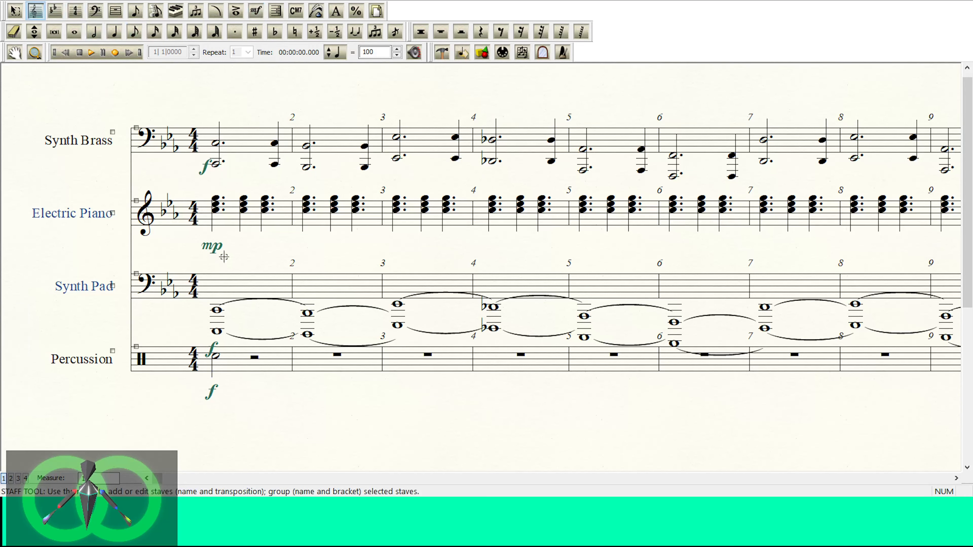
pyautogui.click(136, 11)
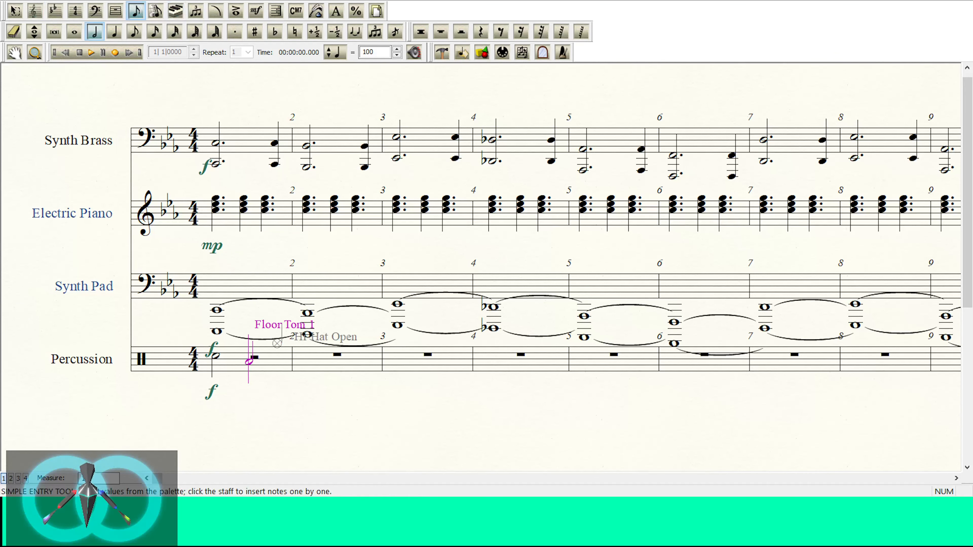
pyautogui.press('Delete')
pyautogui.press('7')
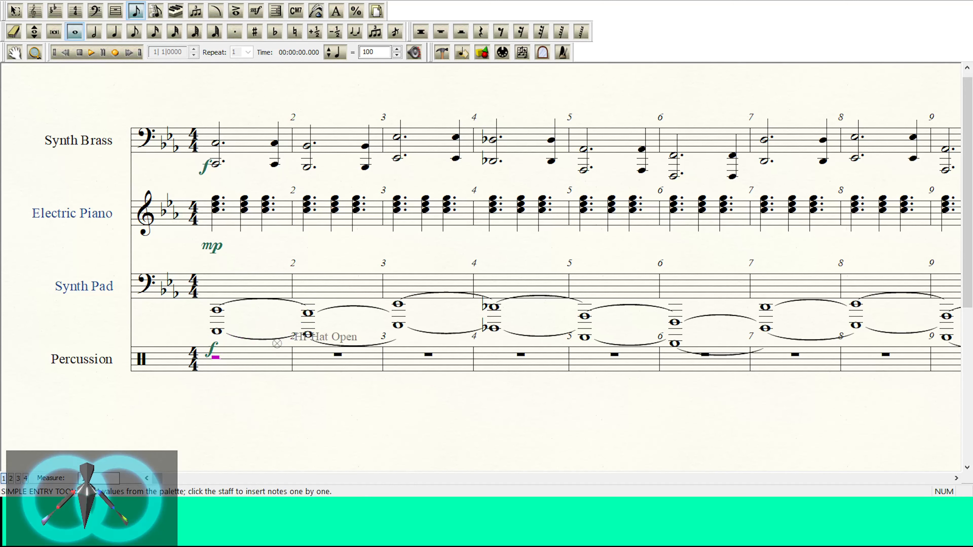
pyautogui.press('Delete')
pyautogui.press('Return')
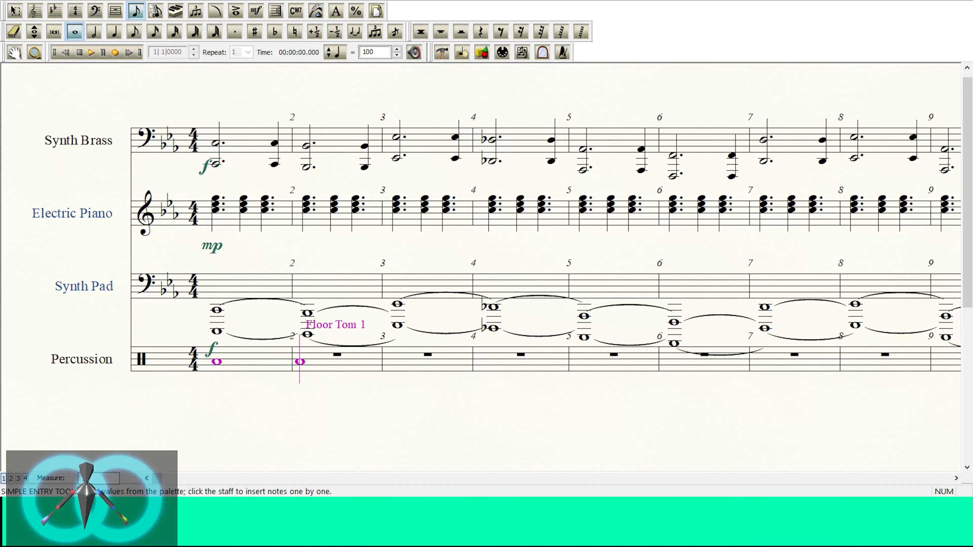
# Step: Step the Percussion whole note upward through further sounds, including Crash Cymbal, Cowbell and Conga
pyautogui.press('Left')
pyautogui.press('Up')
pyautogui.press('Up')
pyautogui.press('Up')
pyautogui.press('Up')
pyautogui.press('Up')
pyautogui.press('Up')
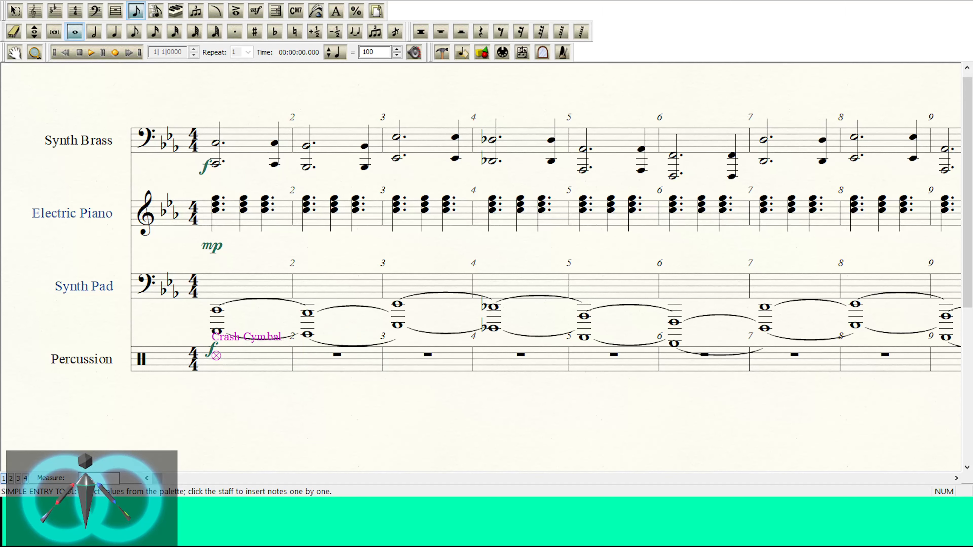
pyautogui.press('Up')
pyautogui.press('Up')
pyautogui.press('Up')
pyautogui.press('Up')
pyautogui.press('Up')
pyautogui.press('Up')
pyautogui.press('Up')
pyautogui.press('Up')
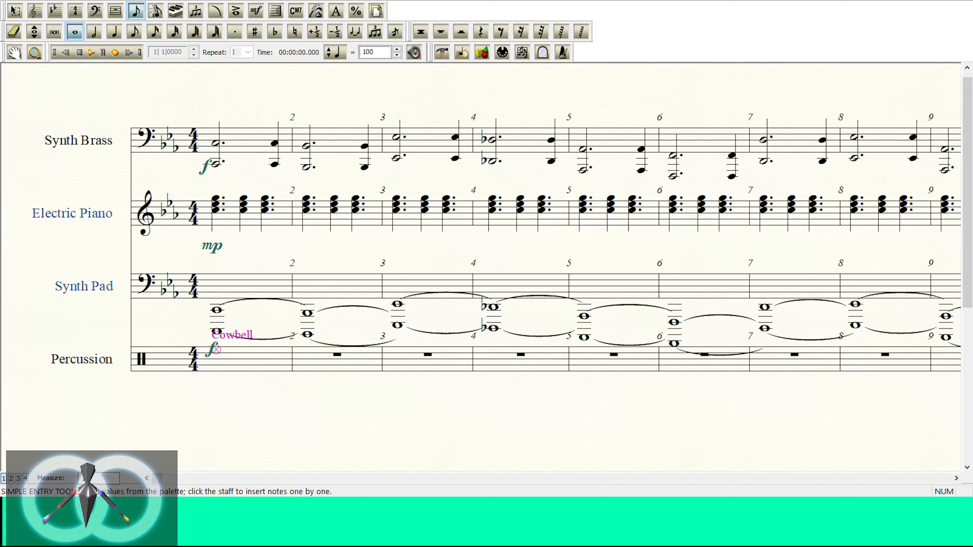
# Step: Audition more percussion sounds beyond Conga, clear the note from measure 1 and switch to the Selection tool
pyautogui.press('Up')
pyautogui.press('Up')
pyautogui.press('Up')
pyautogui.press('Up')
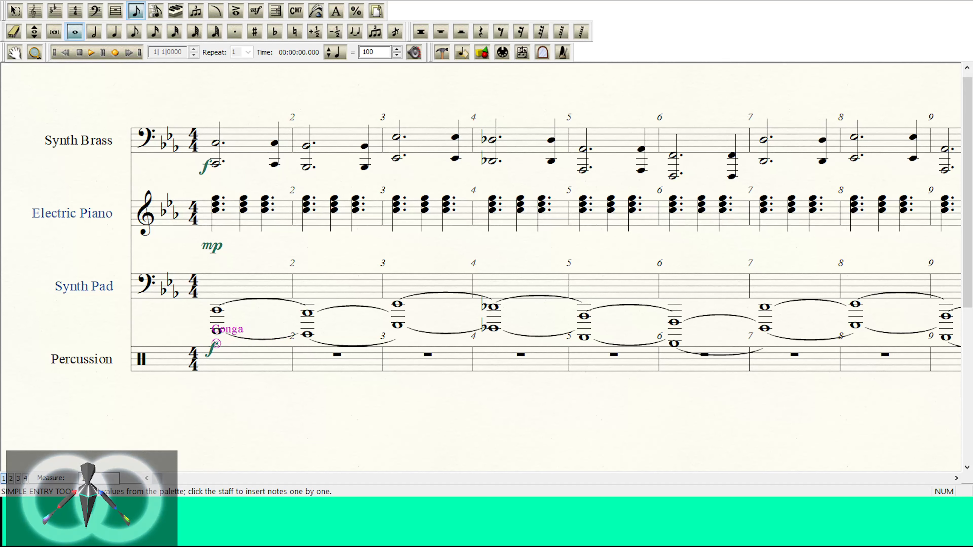
pyautogui.press('Up')
pyautogui.press('Up')
pyautogui.press('Up')
pyautogui.press('Up')
pyautogui.press('Up')
pyautogui.press('Up')
pyautogui.press('Up')
pyautogui.press('Up')
pyautogui.press('Up')
pyautogui.press('Up')
pyautogui.press('Up')
pyautogui.press('Down')
pyautogui.press('Down')
pyautogui.press('Down')
pyautogui.press('Down')
pyautogui.press('Down')
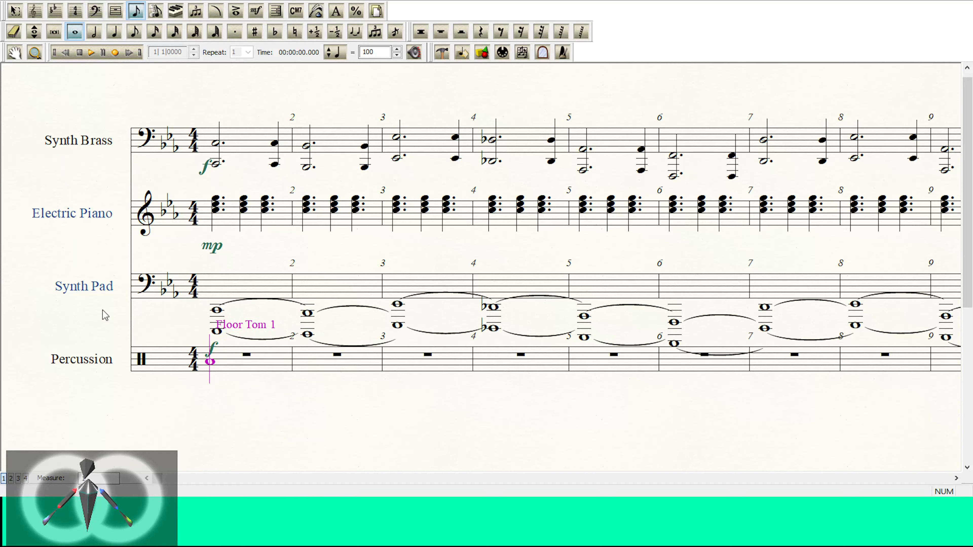
pyautogui.click(14, 11)
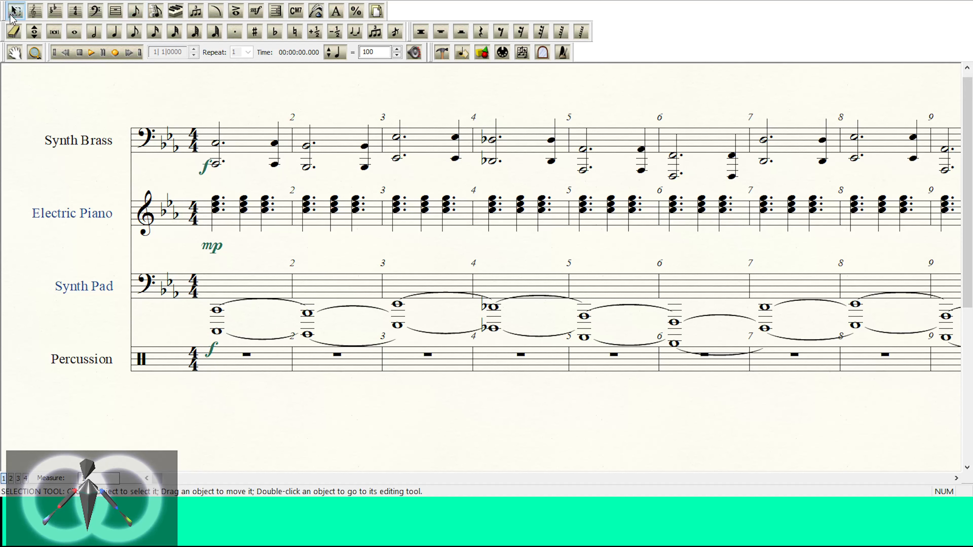
# Step: Change the Percussion staff's instrument to Wood Blocks and enter a 16th note in measure 1 to test its sound
pyautogui.click(21, 361)
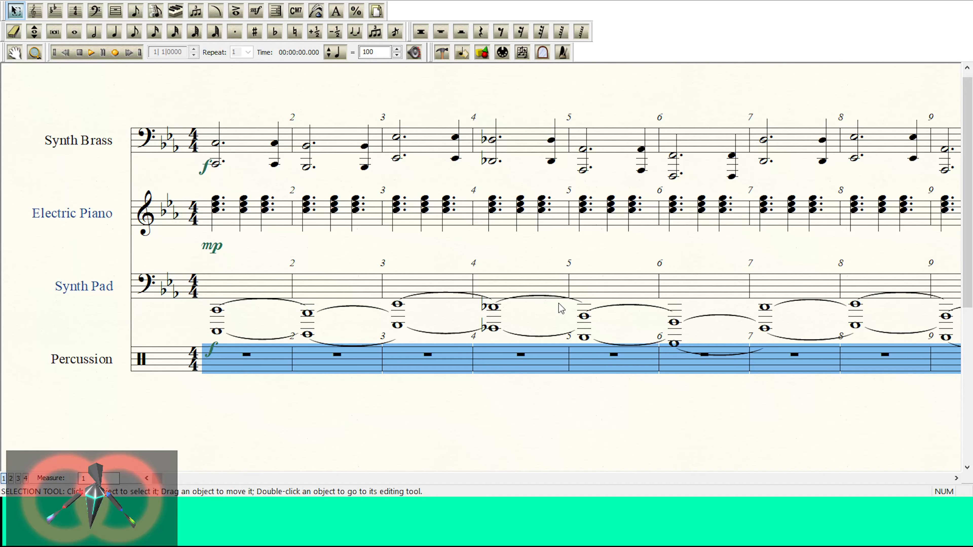
pyautogui.click(154, 31)
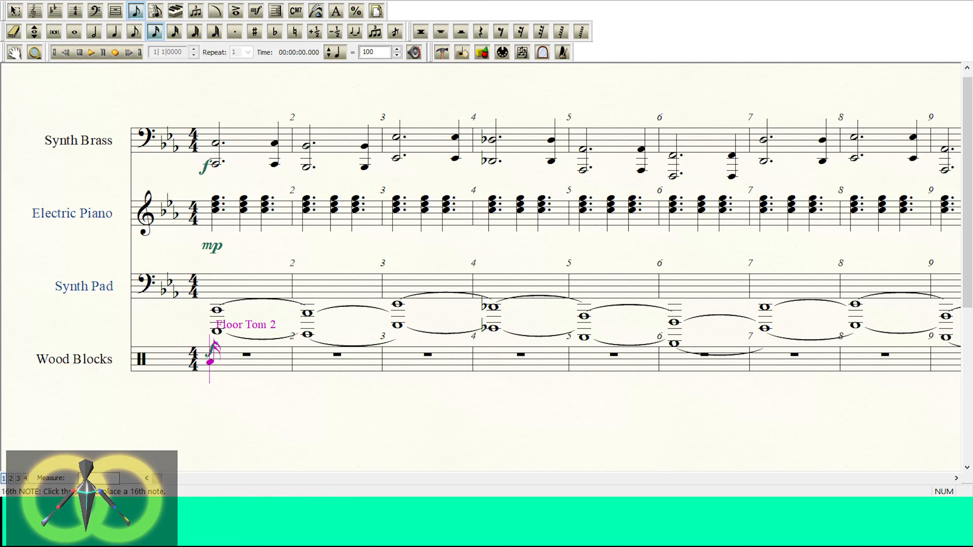
pyautogui.click(210, 373)
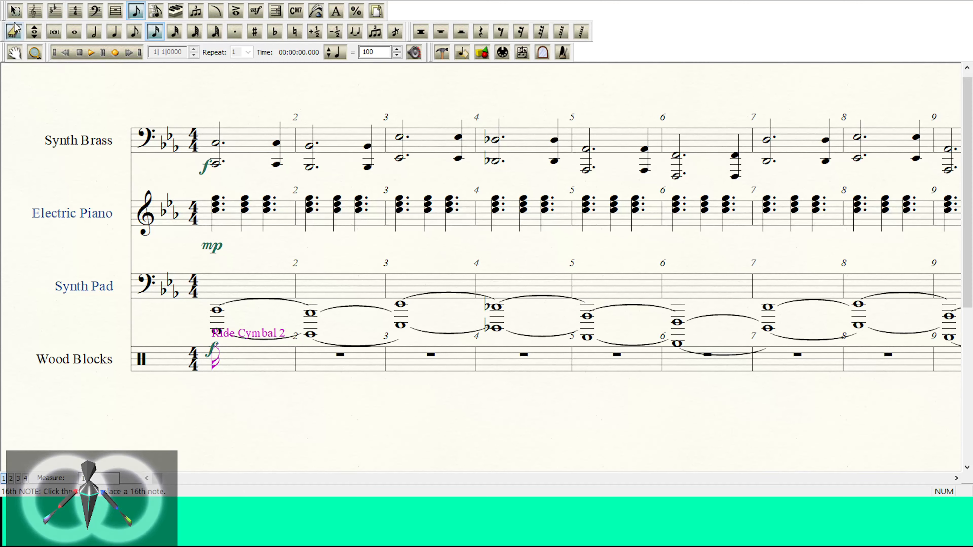
# Step: Change the Wood Blocks staff's instrument to Accessories
pyautogui.click(15, 11)
pyautogui.click(25, 364)
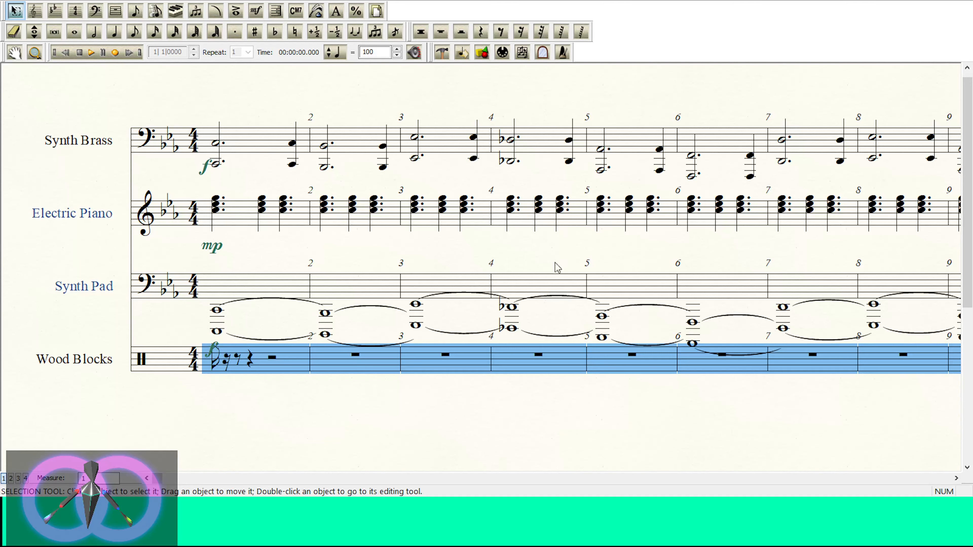
pyautogui.hotkey('ctrl', 'z')
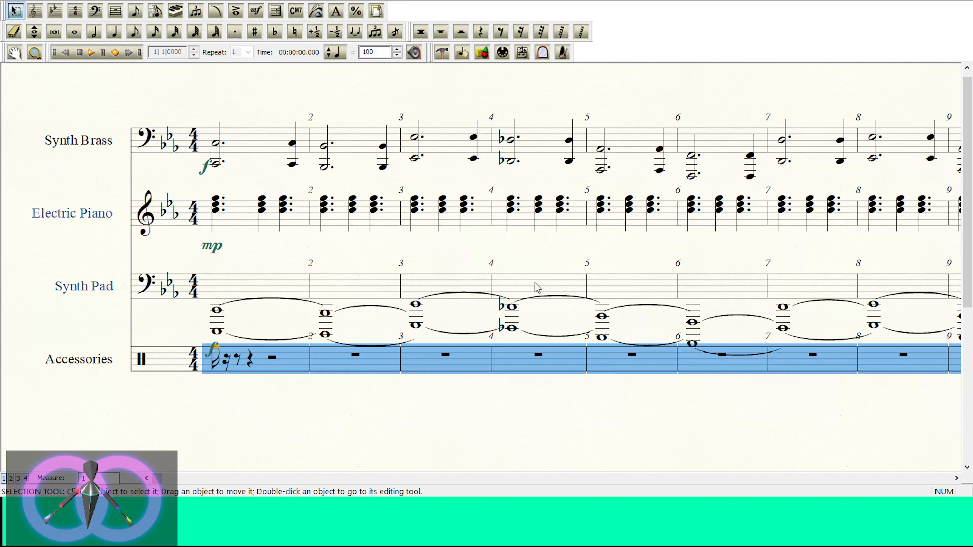
# Step: Replace the 16th note in Accessories measure 1 with a whole note
pyautogui.click(135, 31)
pyautogui.press('Left')
pyautogui.press('Delete')
pyautogui.press('Delete')
pyautogui.press('Delete')
pyautogui.press('Delete')
pyautogui.press('Delete')
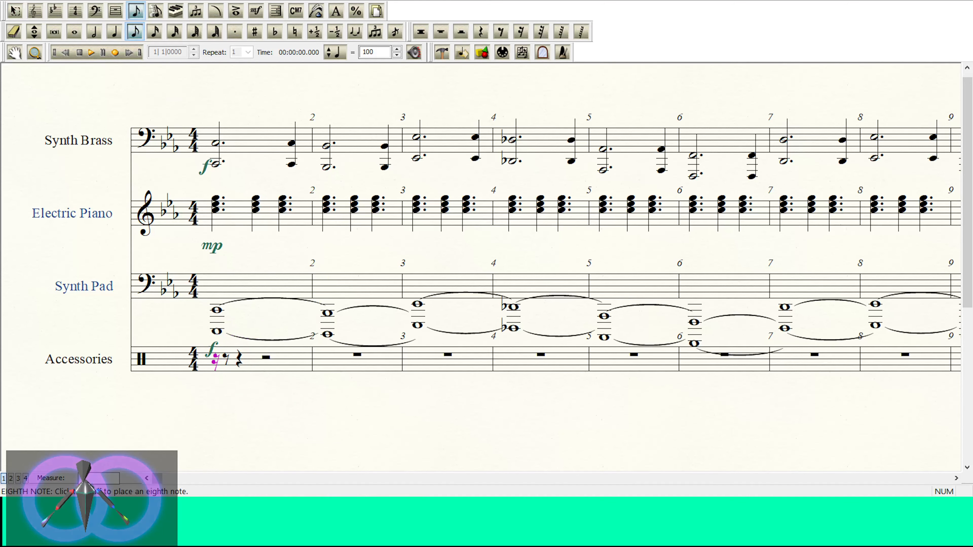
pyautogui.press('7')
pyautogui.press('Right')
pyautogui.press('Left')
# Step: Audition the Accessories sounds on the whole note in measure 1, moving up through Low Bongo and High Agogo to Whistle Long
pyautogui.press('Up')
pyautogui.press('Up')
pyautogui.press('Up')
pyautogui.press('Up')
pyautogui.press('Up')
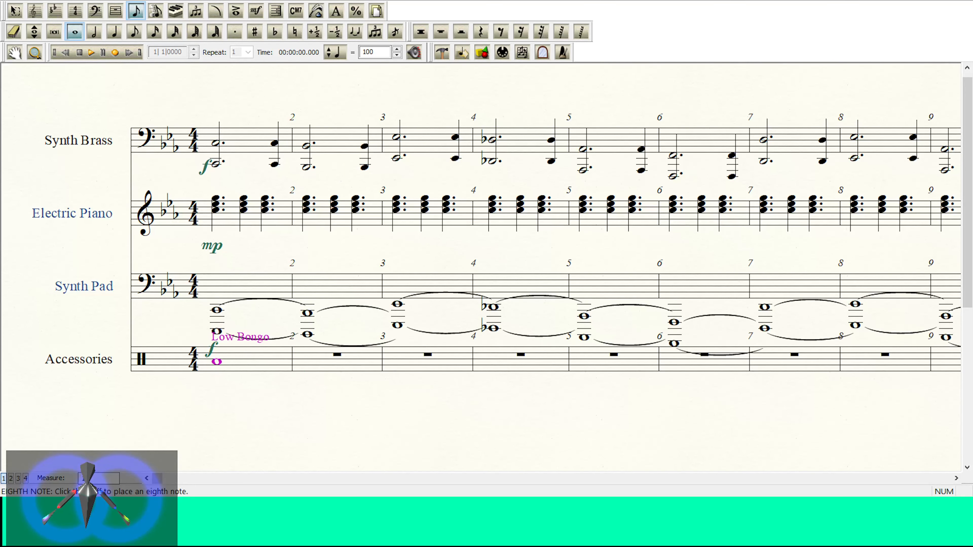
pyautogui.press('Up')
pyautogui.press('Up')
pyautogui.press('Up')
pyautogui.press('Up')
pyautogui.press('Up')
pyautogui.press('Up')
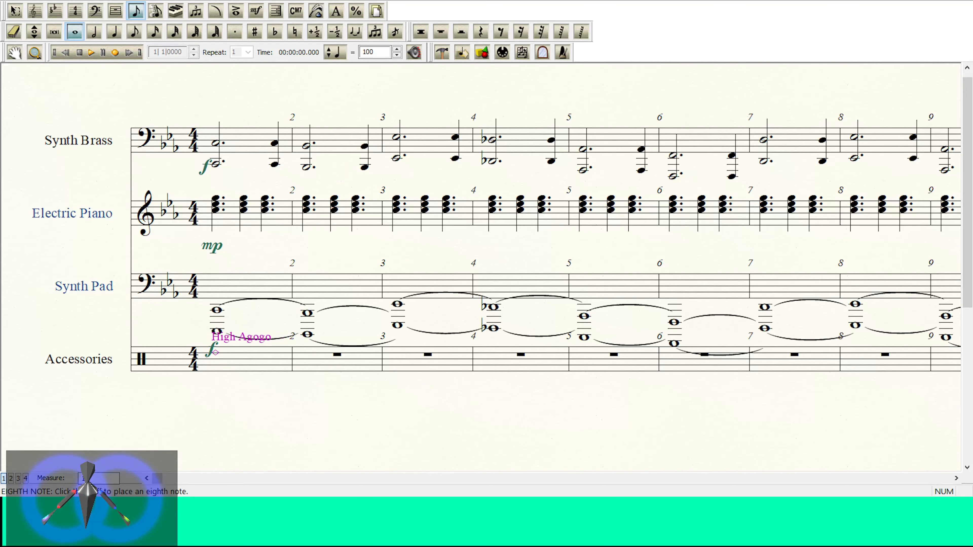
pyautogui.press('Up')
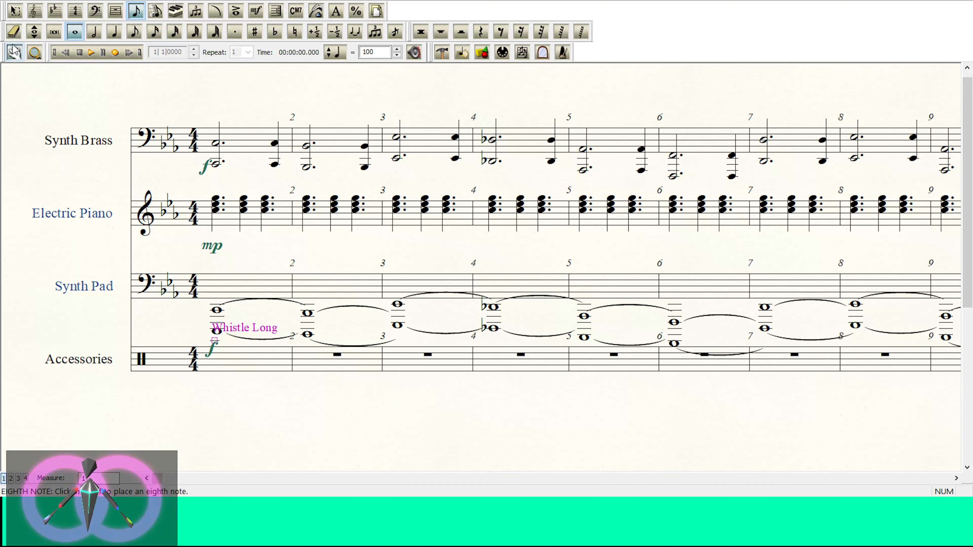
# Step: Change the whole Accessories staff's instrument back to Percussion
pyautogui.click(14, 10)
pyautogui.click(21, 360)
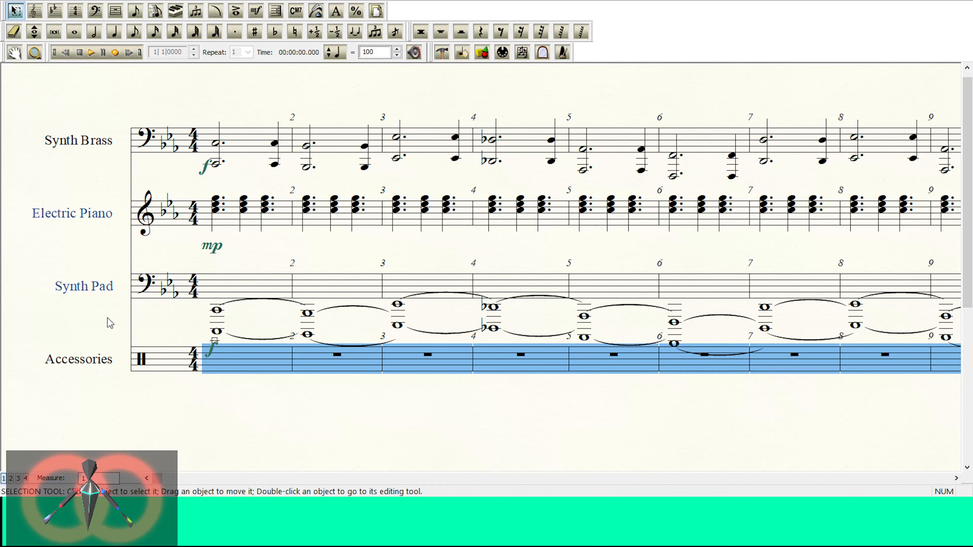
pyautogui.hotkey('ctrl', 'z')
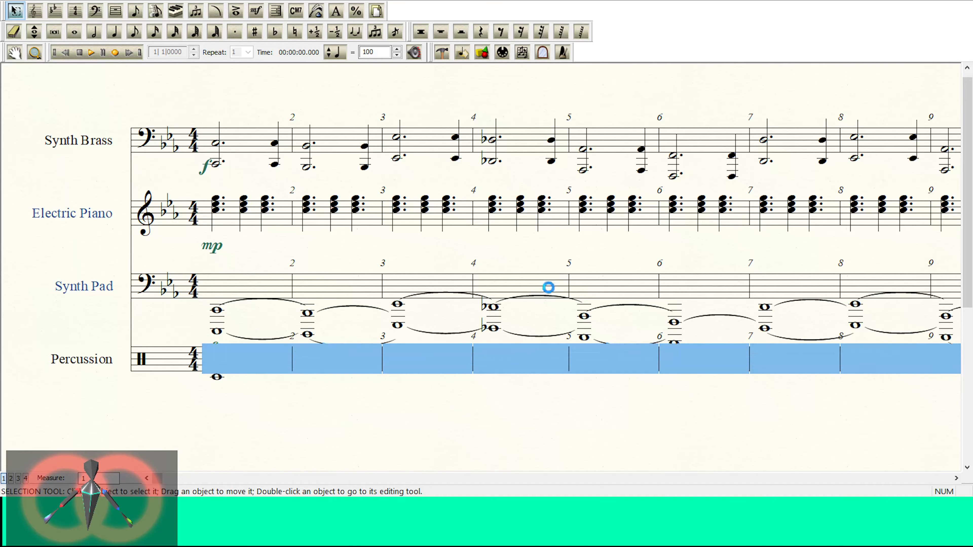
# Step: Enter a whole note in measure 1 of the Percussion staff for testing its sounds
pyautogui.click(75, 32)
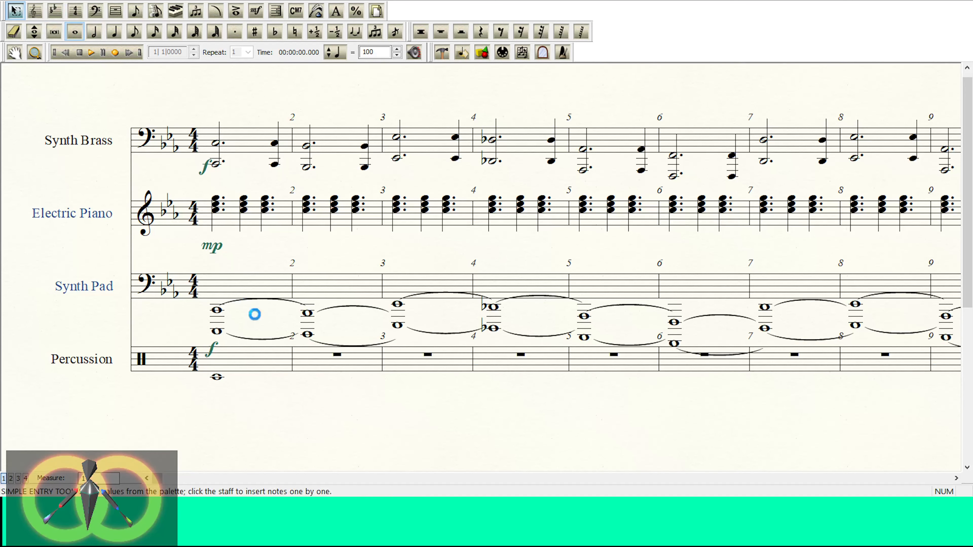
pyautogui.press('BackSpace')
pyautogui.press('Down')
pyautogui.press('Down')
pyautogui.press('Return')
pyautogui.press('Left')
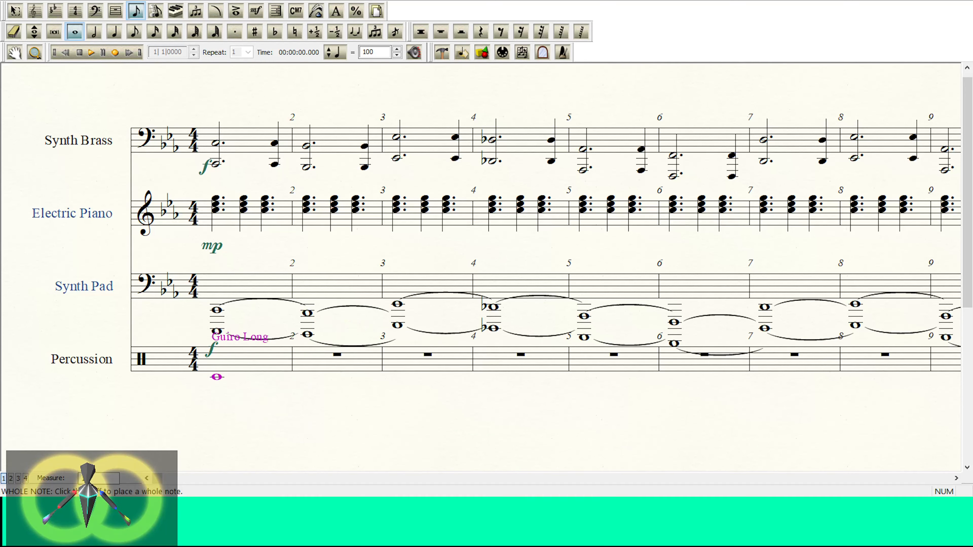
# Step: Audition the lower Percussion sounds on the measure 1 whole note, including Whistle Short, Floor Tom 1 and China Cymbal
pyautogui.press('Down')
pyautogui.press('Down')
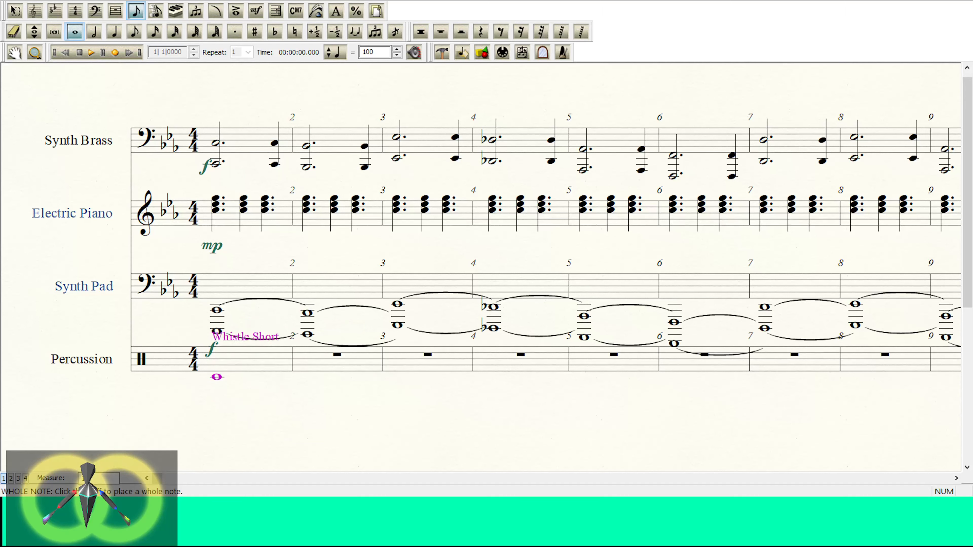
pyautogui.press('Down')
pyautogui.press('Down')
pyautogui.press('Down')
pyautogui.press('Down')
pyautogui.press('Down')
pyautogui.press('Down')
pyautogui.press('Up')
pyautogui.press('Up')
pyautogui.press('Up')
pyautogui.press('Up')
pyautogui.press('Up')
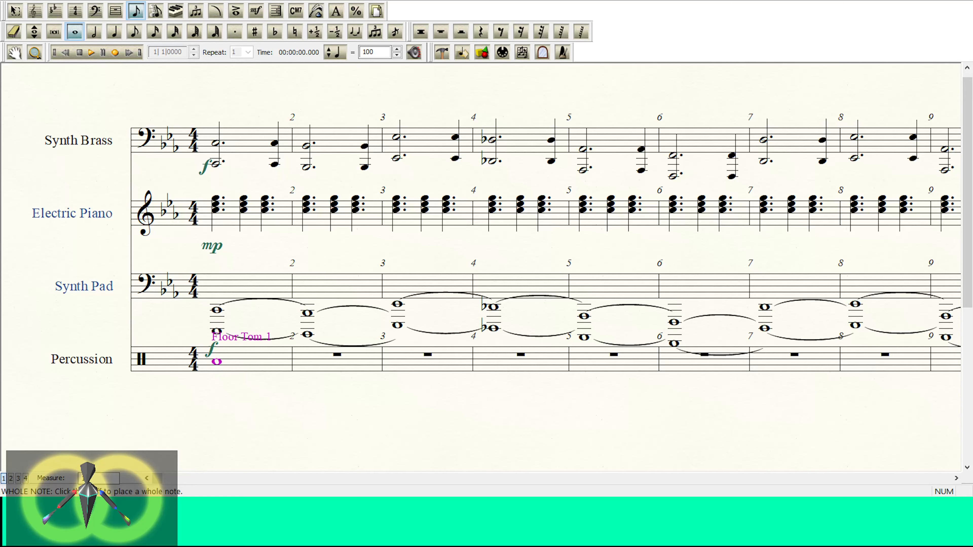
pyautogui.press('Up')
pyautogui.press('Down')
pyautogui.press('Down')
pyautogui.press('Up')
pyautogui.press('Up')
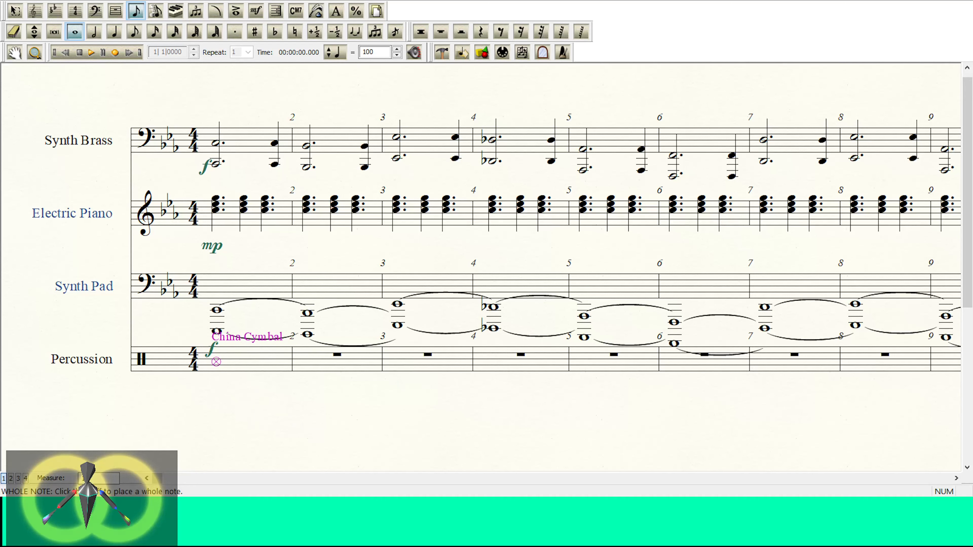
# Step: Audition the drum sounds on the measure 1 note, from Snare Drum and Electric Snare Drum through High Tom to High Bongo
pyautogui.press('Up')
pyautogui.press('Up')
pyautogui.press('Up')
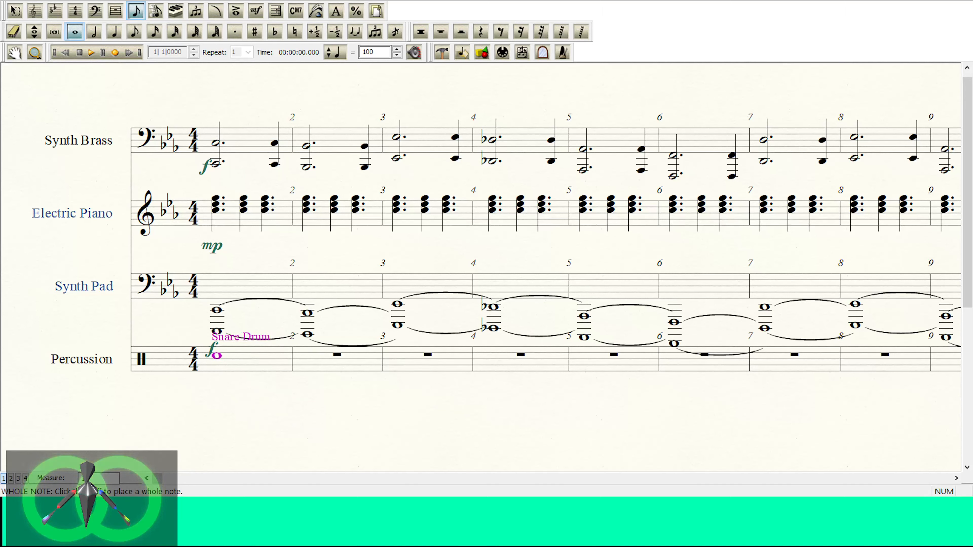
pyautogui.press('Up')
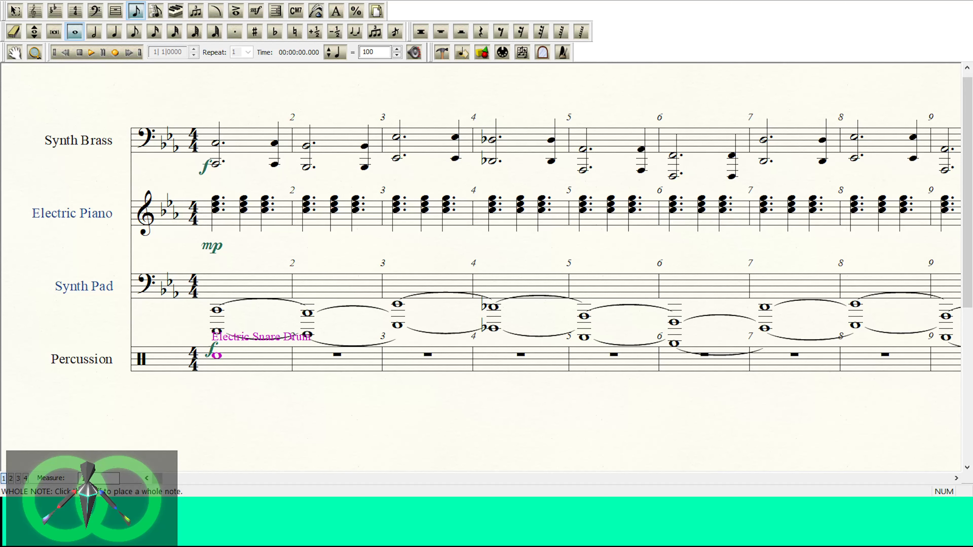
pyautogui.press('Up')
pyautogui.press('Up')
pyautogui.press('Up')
pyautogui.press('Up')
pyautogui.press('Up')
pyautogui.press('Up')
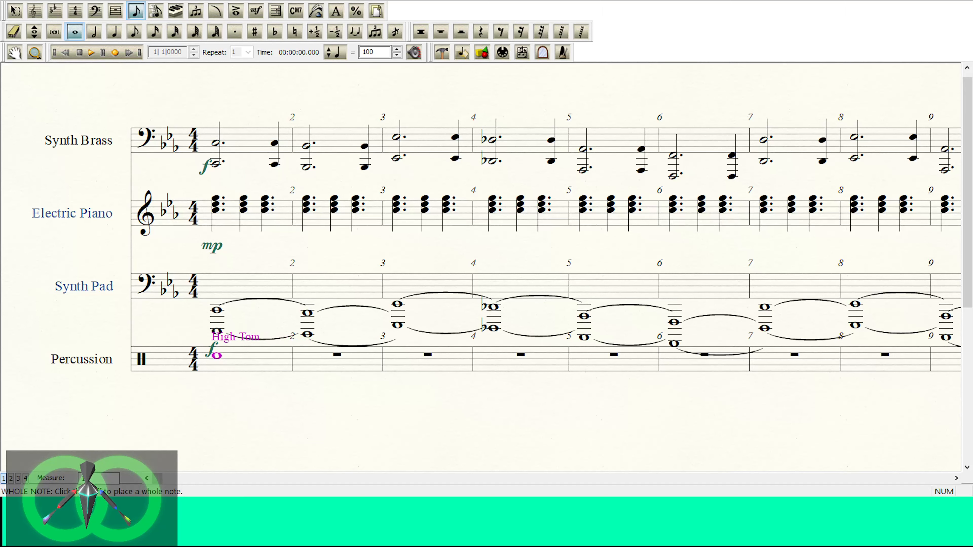
# Step: Move the measure 1 Percussion note through Crash Cymbal 2, Hi-Hat Open and Conga Dead Stroke, comparing sounds, and leave it on Conga
pyautogui.press('Up')
pyautogui.press('Up')
pyautogui.press('Up')
pyautogui.press('Up')
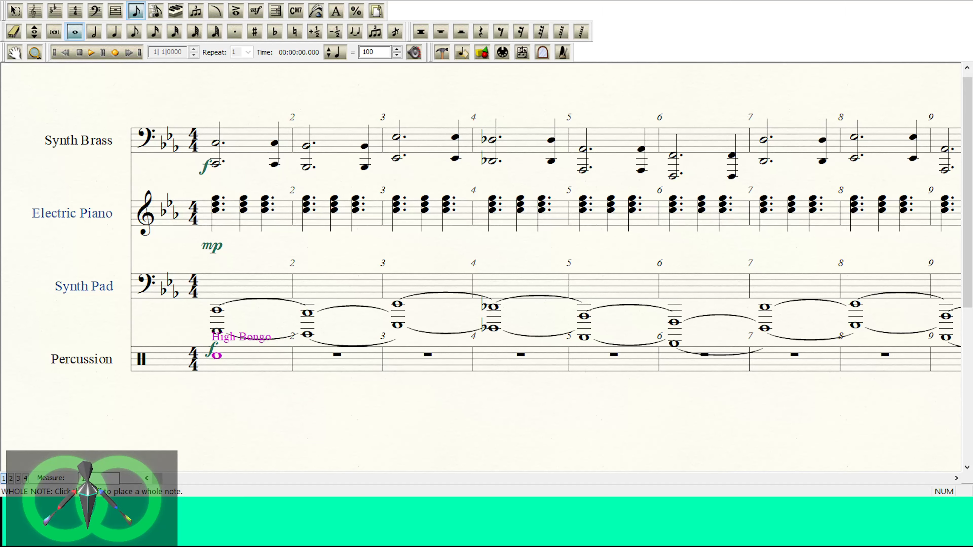
pyautogui.press('Up')
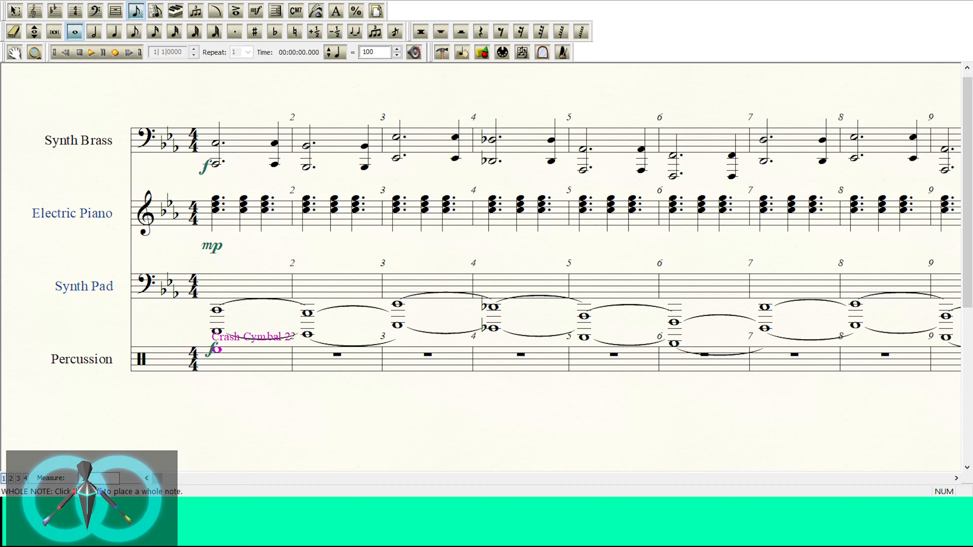
pyautogui.press('Up')
pyautogui.press('Up')
pyautogui.press('Up')
pyautogui.press('Up')
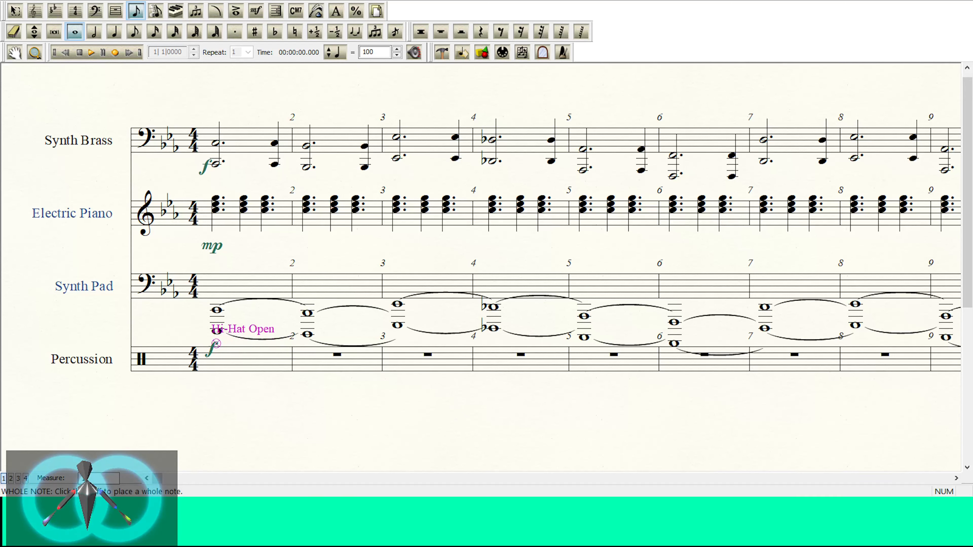
pyautogui.press('Up')
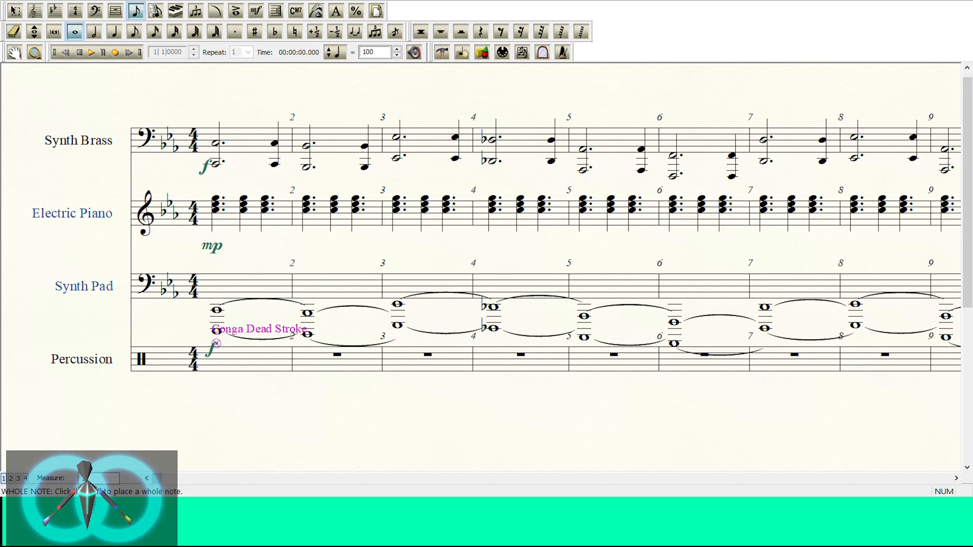
pyautogui.press('Down')
pyautogui.press('Down')
pyautogui.press('Down')
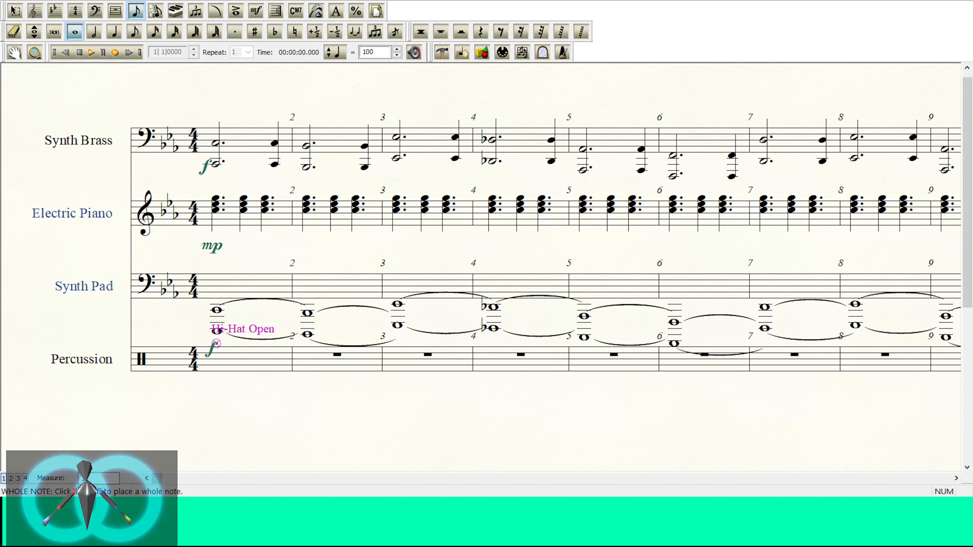
pyautogui.press('Up')
pyautogui.press('Up')
pyautogui.press('Up')
pyautogui.press('Up')
pyautogui.press('Up')
pyautogui.press('Up')
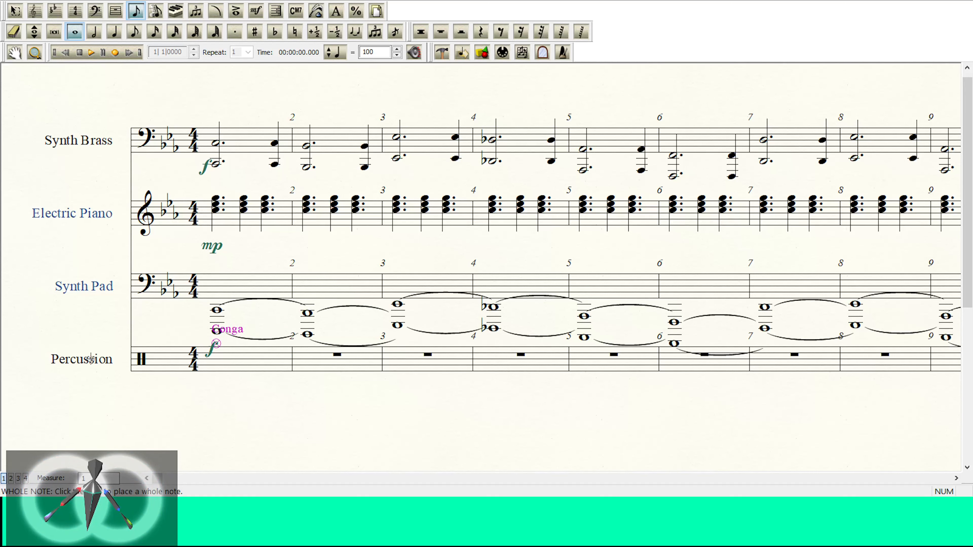
# Step: Select the entire Percussion staff with the Selection tool
pyautogui.click(15, 11)
pyautogui.click(21, 364)
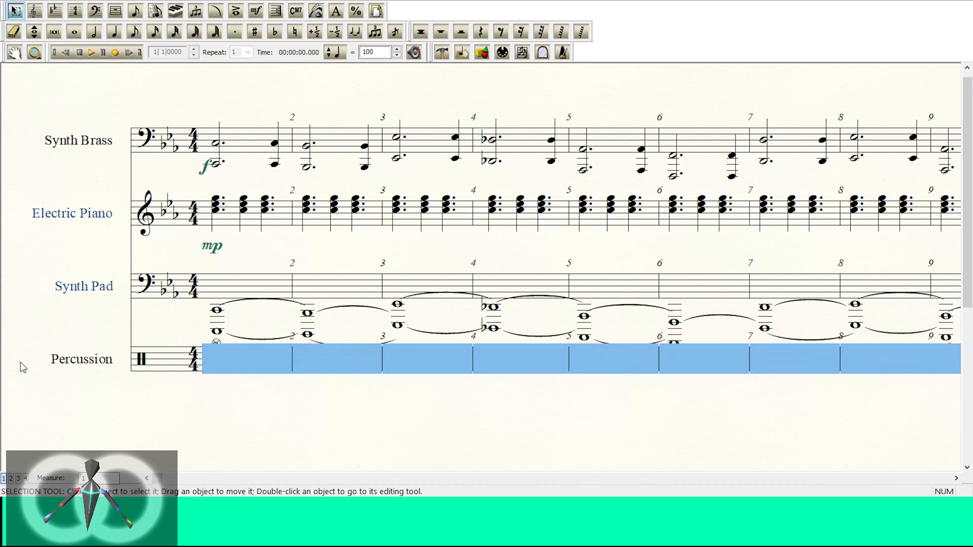
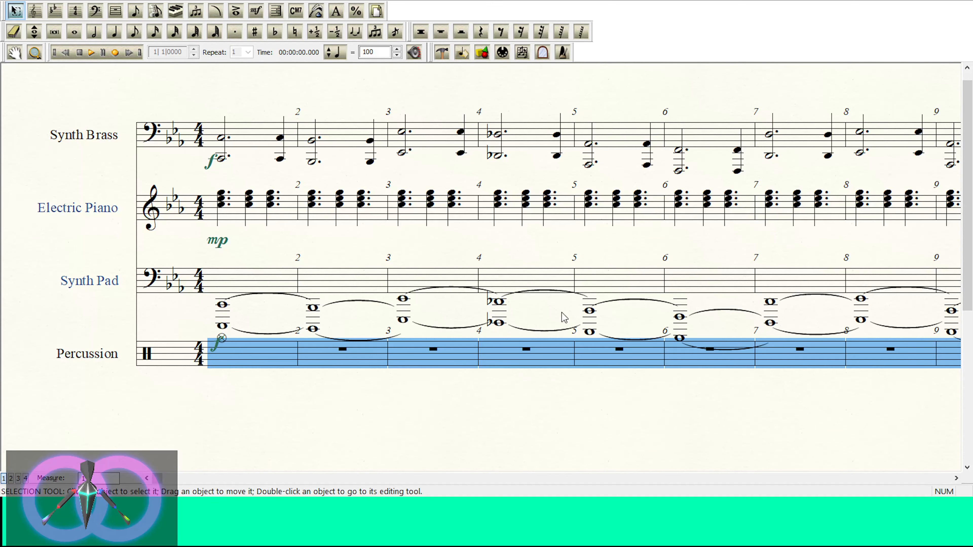
# Step: Undo the last change to restore the Drum Set staff, and place whole-note woodblocks in its measures 1 and 2, using Low Woodblock in measure 2
pyautogui.hotkey('ctrl', 'z')
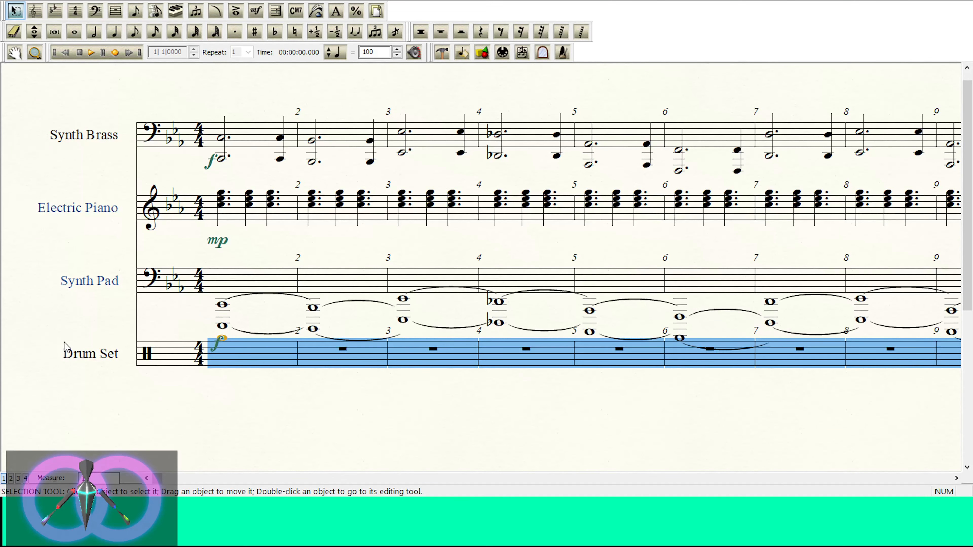
pyautogui.click(94, 32)
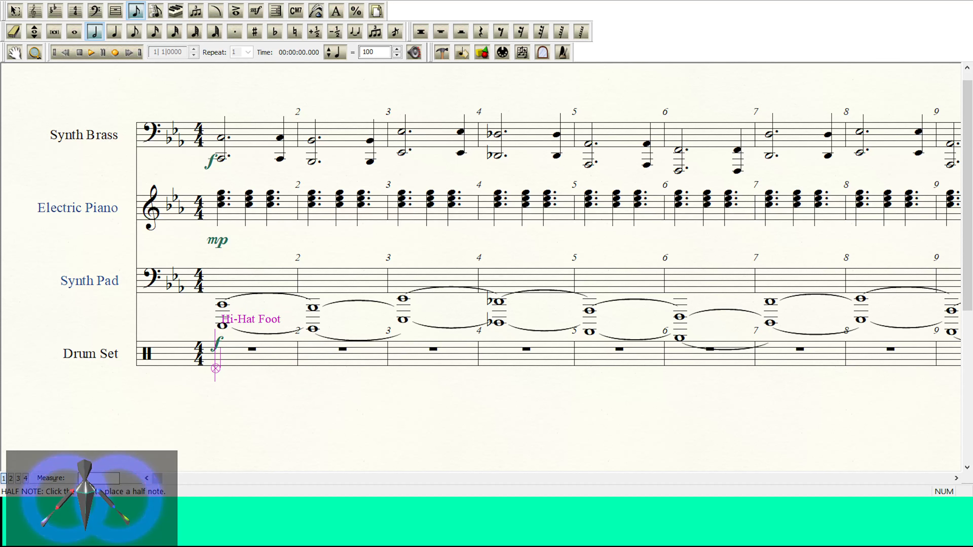
pyautogui.press('7')
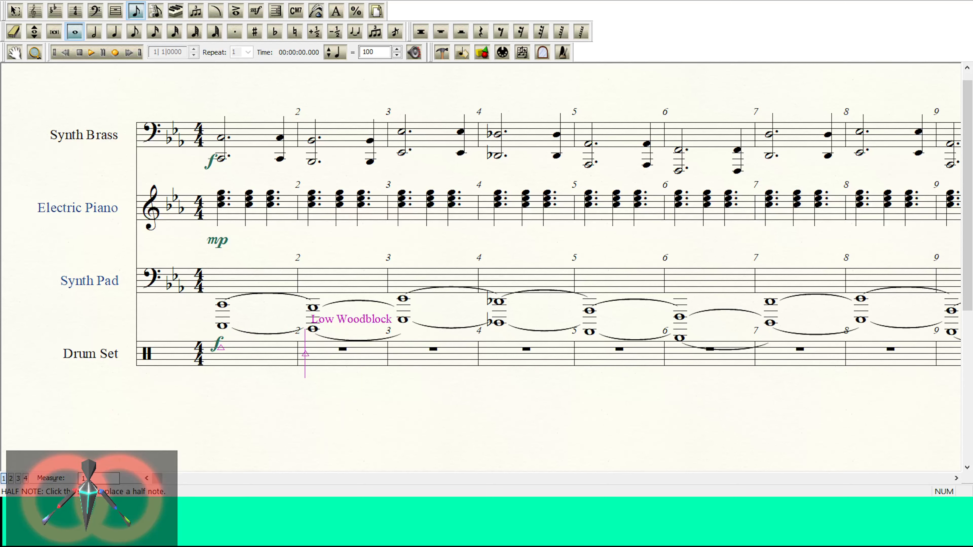
pyautogui.click(305, 354)
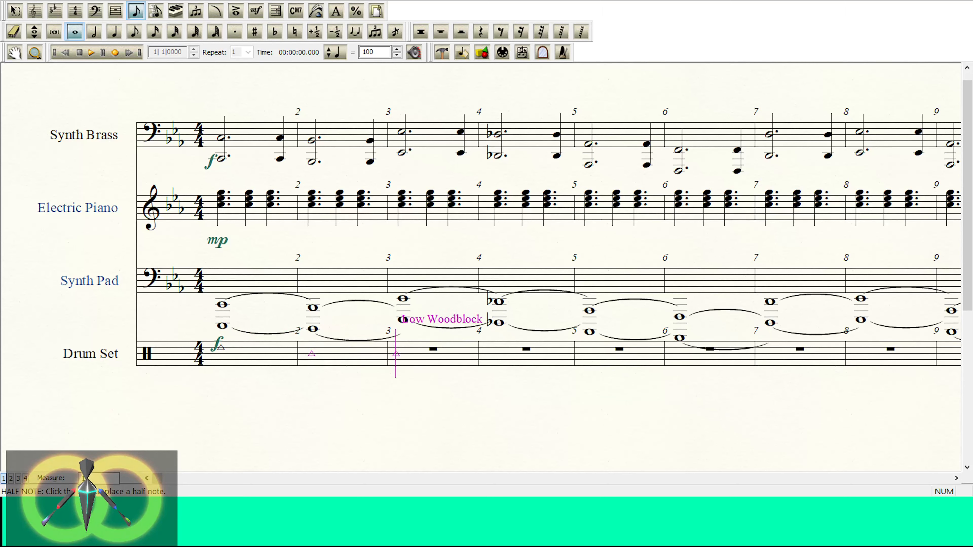
# Step: Add an mf dynamic below measure 1 of the Drum Set staff
pyautogui.click(256, 10)
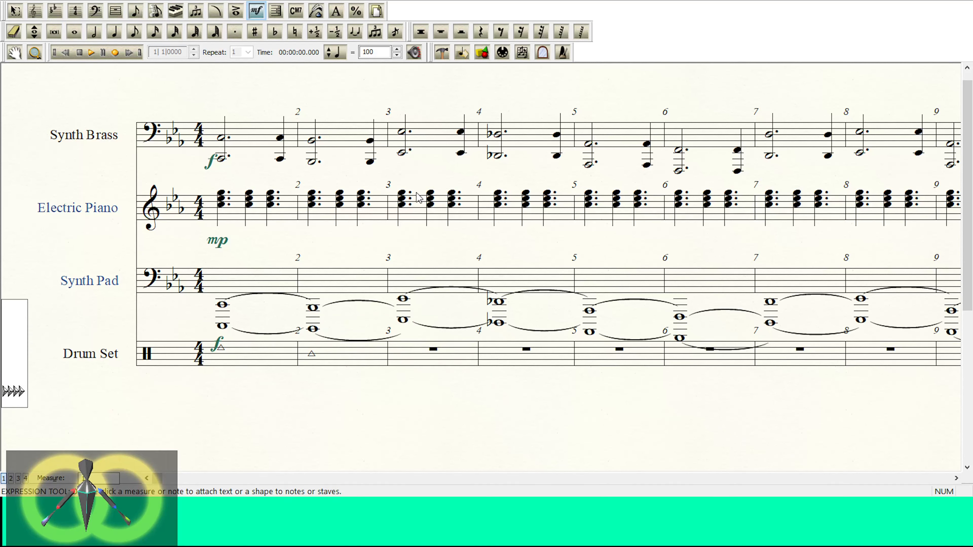
pyautogui.click(119, 36)
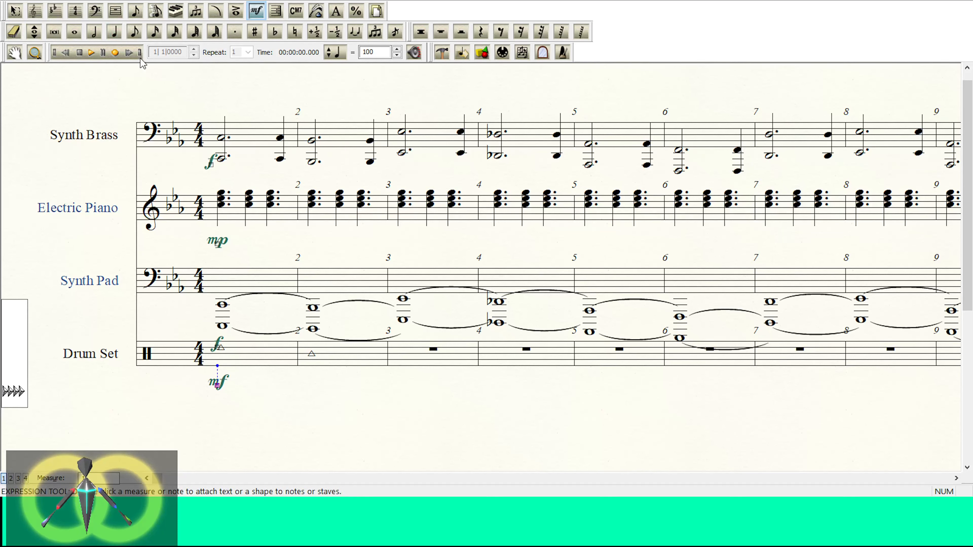
# Step: Enter quarter-note woodblocks on beats 1 and 2 of Drum Set measure 1, the second one lower
pyautogui.click(115, 31)
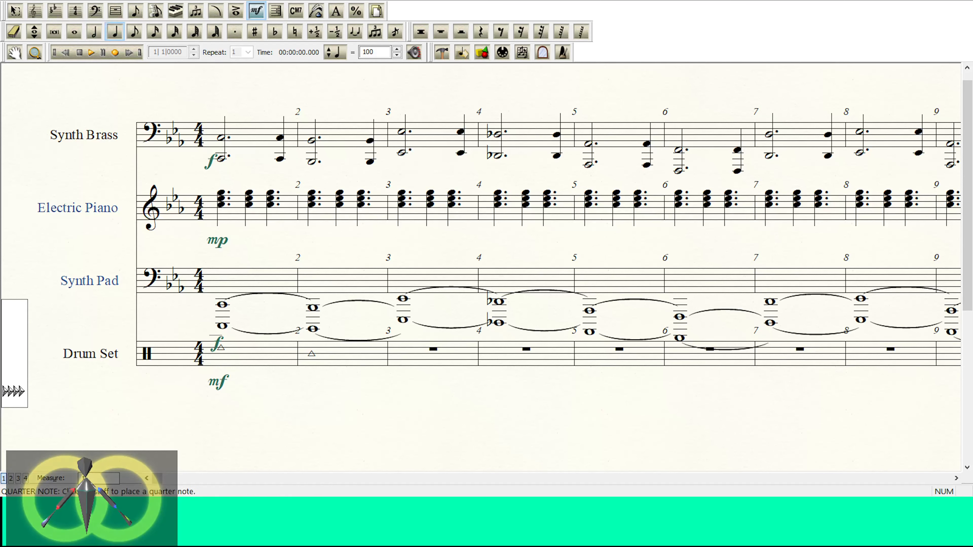
pyautogui.click(220, 346)
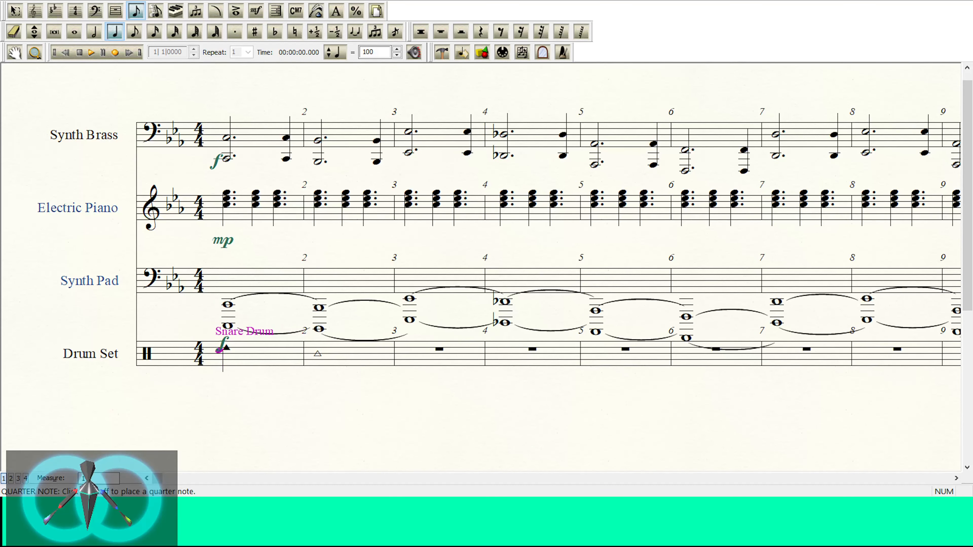
pyautogui.click(313, 353)
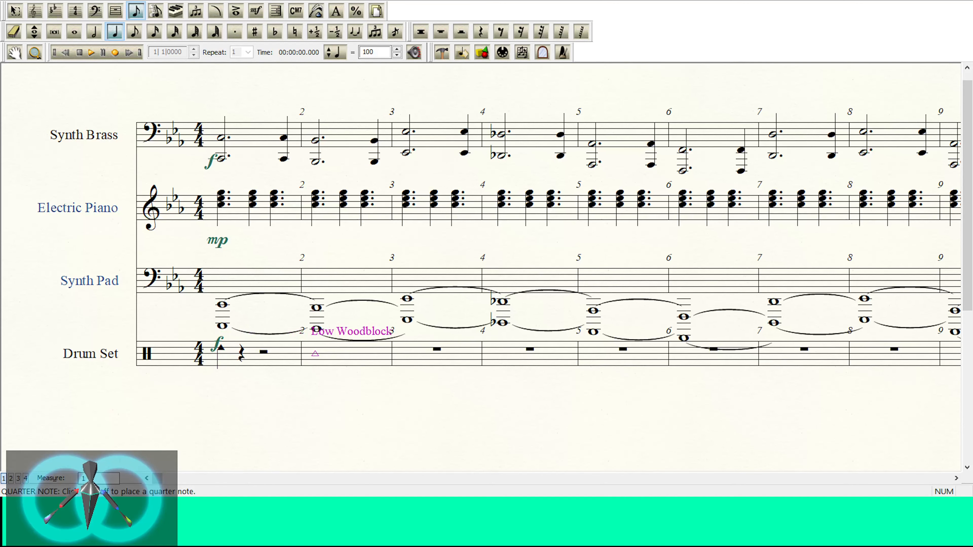
pyautogui.press('Delete')
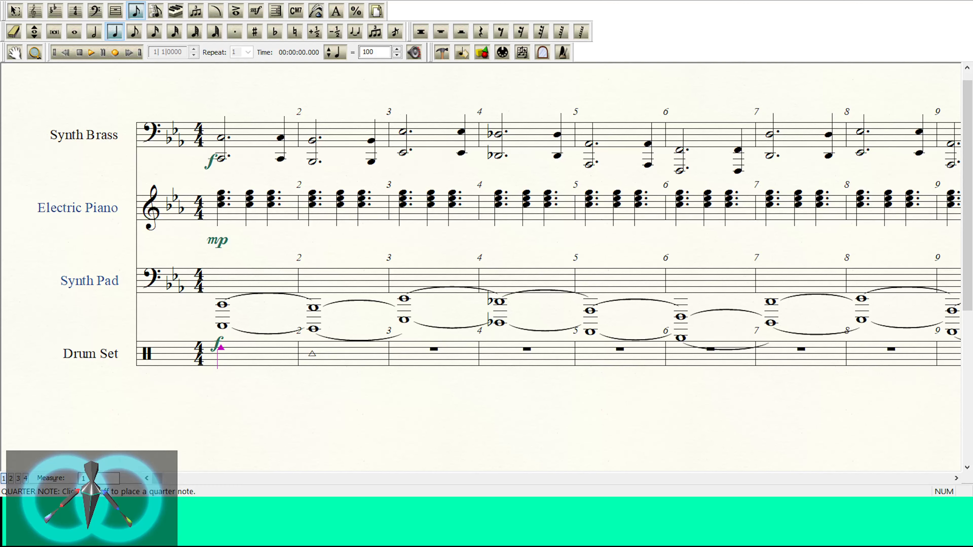
pyautogui.click(240, 353)
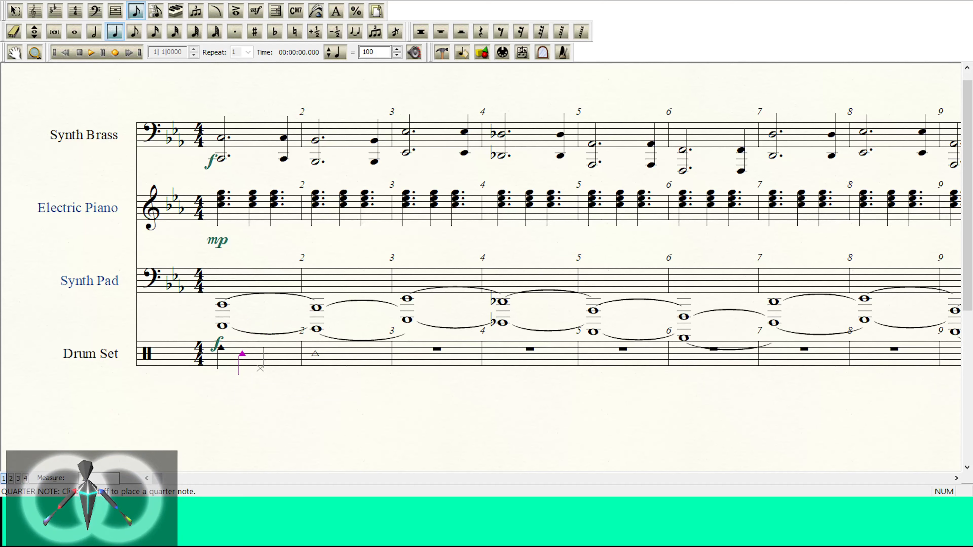
# Step: Copy the two woodblock quarter notes onto beats 3 and 4 of Drum Set measure 1 and play the measure back
pyautogui.click(15, 11)
pyautogui.click(213, 350)
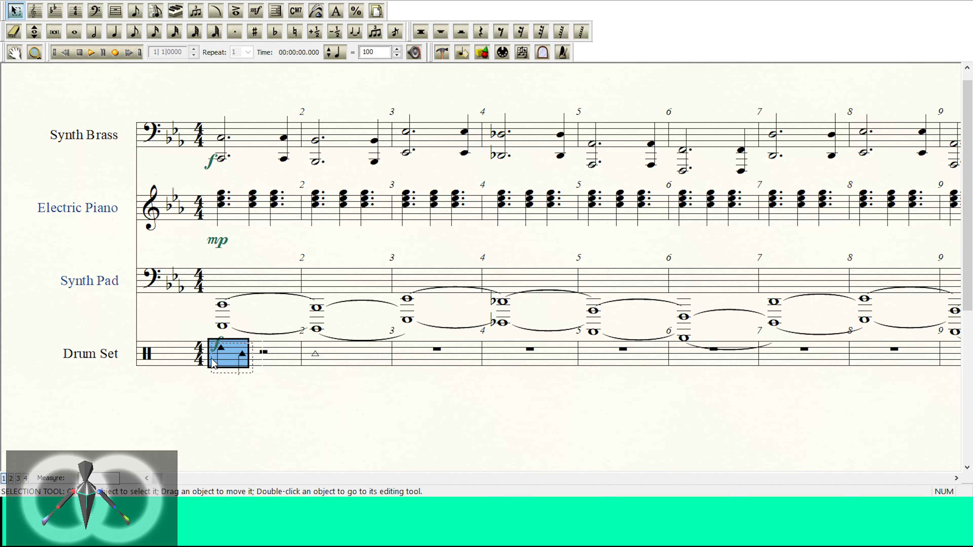
pyautogui.moveTo(212, 359); pyautogui.dragTo(213, 364)
pyautogui.moveTo(260, 397); pyautogui.dragTo(260, 355)
pyautogui.click(278, 424)
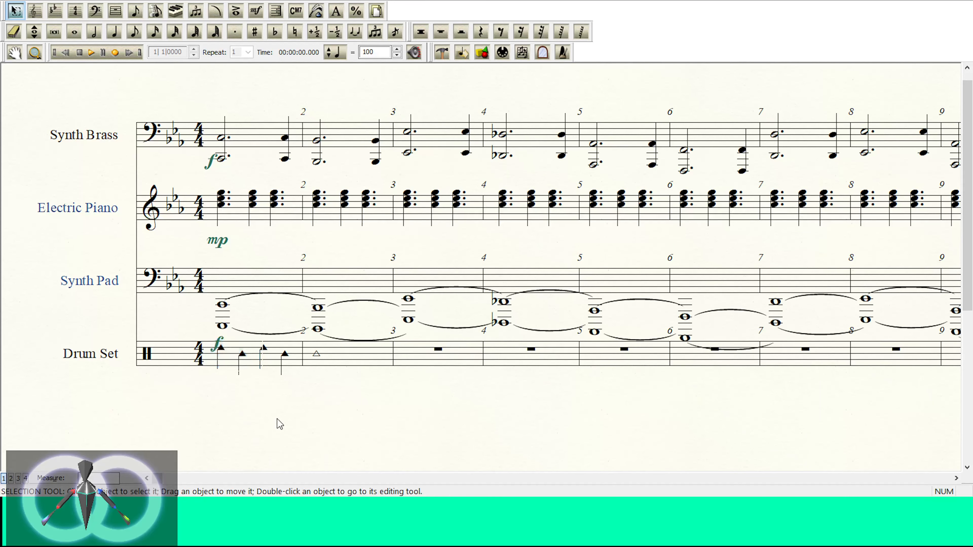
pyautogui.click(92, 54)
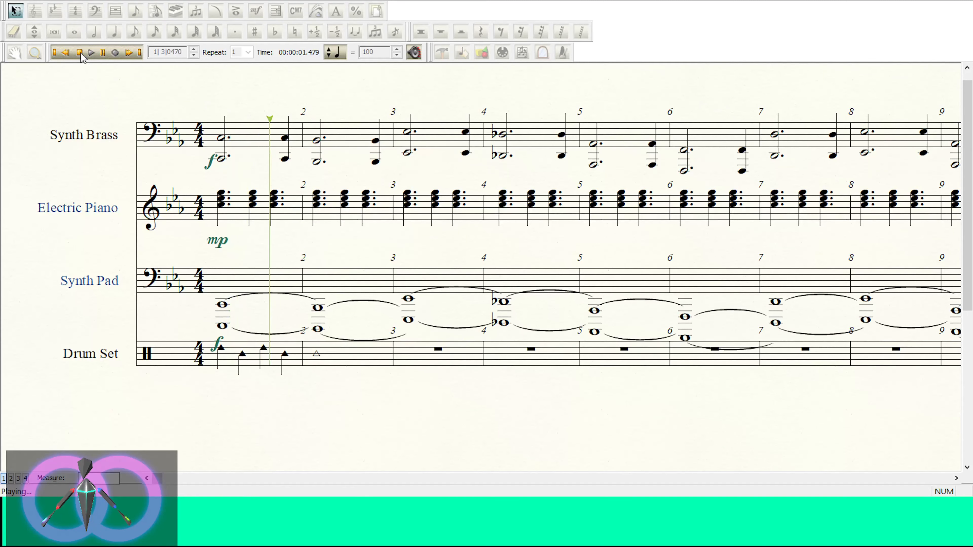
pyautogui.click(80, 53)
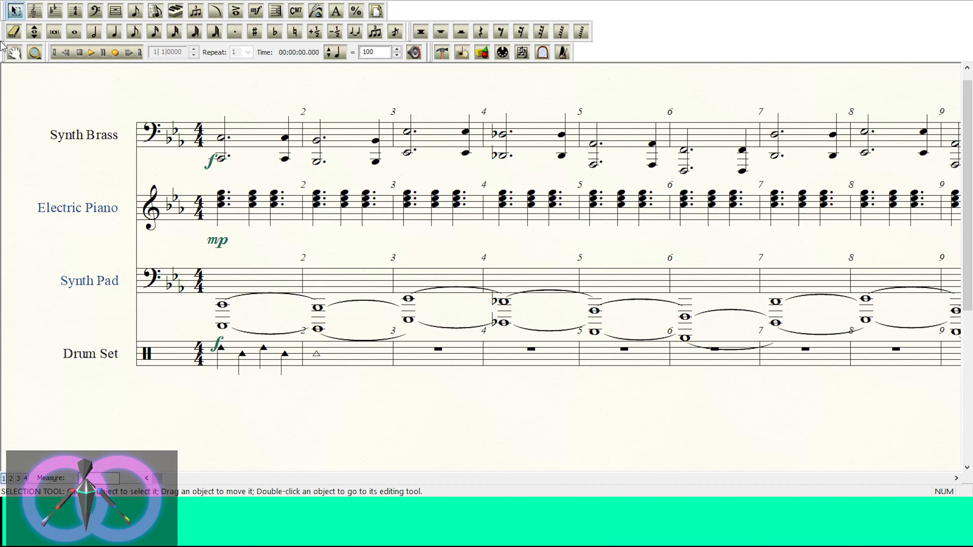
# Step: Copy the woodblock pattern from Drum Set measure 1 into measure 2
pyautogui.click(260, 359)
pyautogui.click(359, 364)
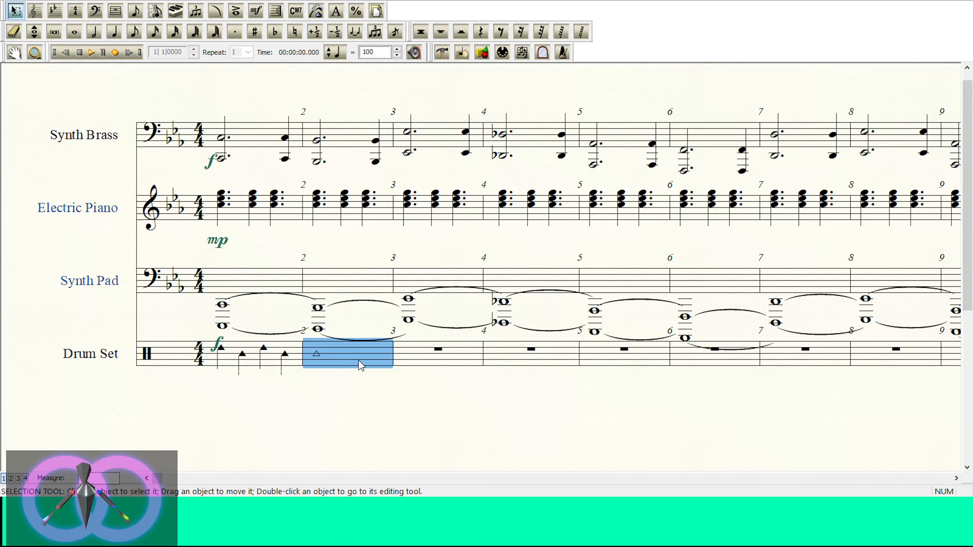
pyautogui.hotkey('ctrl', 'v')
# Step: Attach an mf expression under the first woodblock note of the Drum Set staff and return to the Selection tool
pyautogui.click(256, 11)
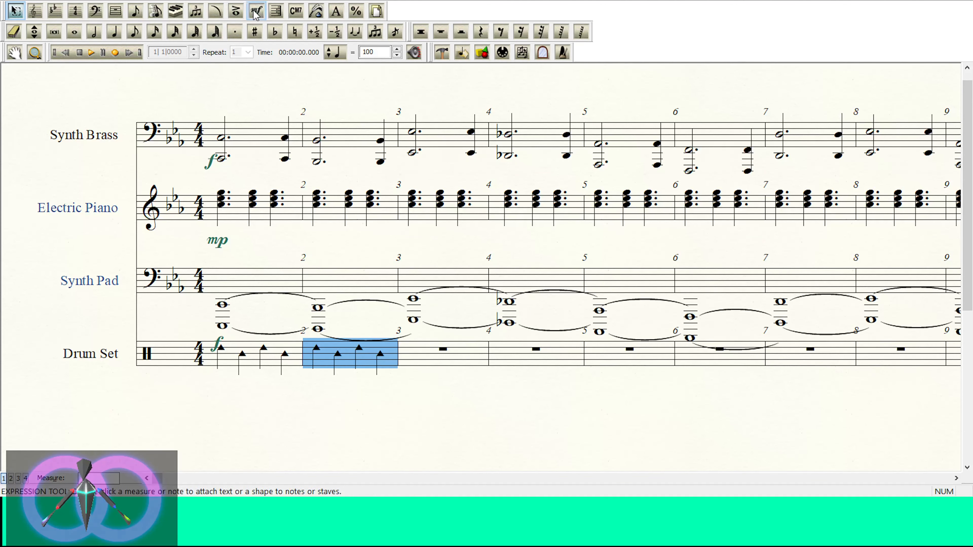
pyautogui.doubleClick(411, 189)
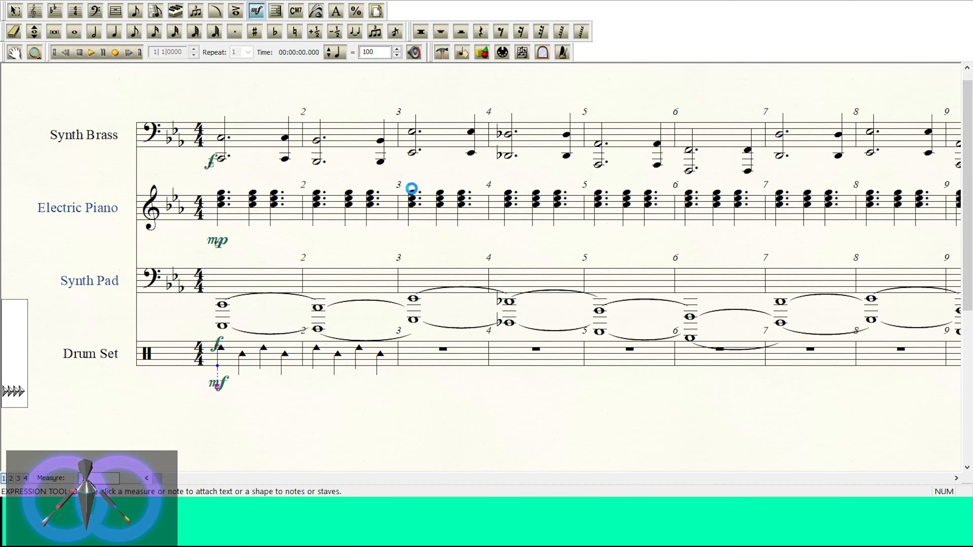
pyautogui.click(15, 11)
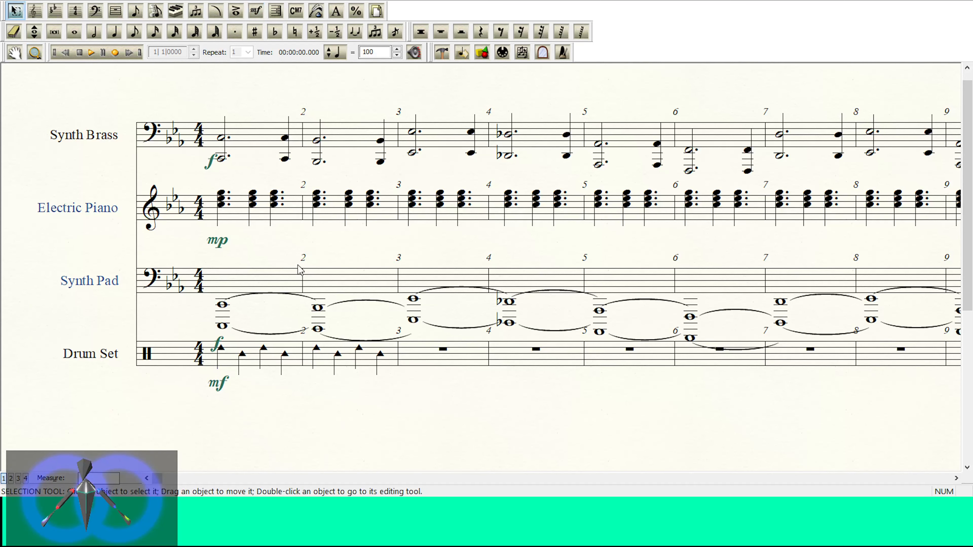
# Step: Copy the woodblock quarter-note pattern across Drum Set measures 3 to 9
pyautogui.moveTo(373, 358); pyautogui.dragTo(373, 366)
pyautogui.moveTo(433, 361); pyautogui.dragTo(435, 364)
pyautogui.moveTo(440, 362); pyautogui.dragTo(529, 362)
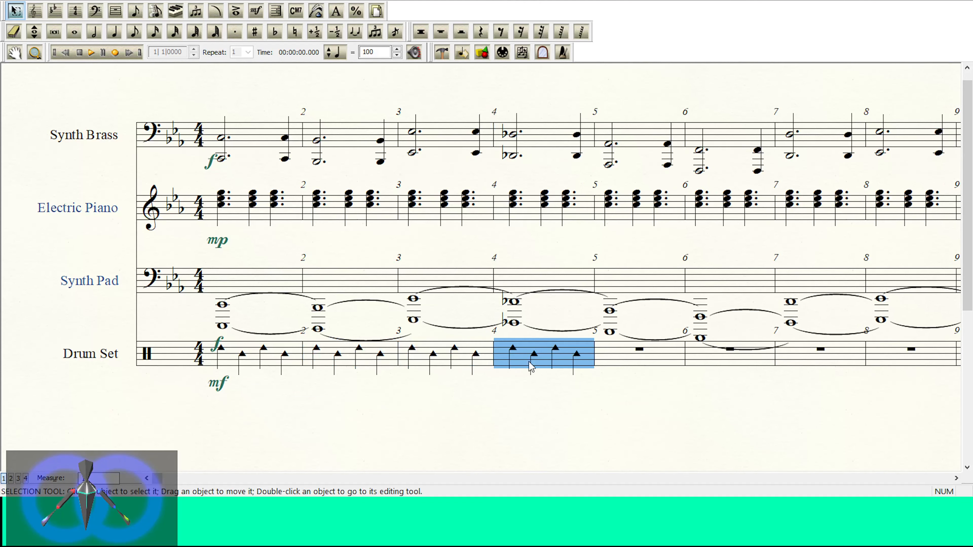
pyautogui.moveTo(647, 358); pyautogui.dragTo(647, 359)
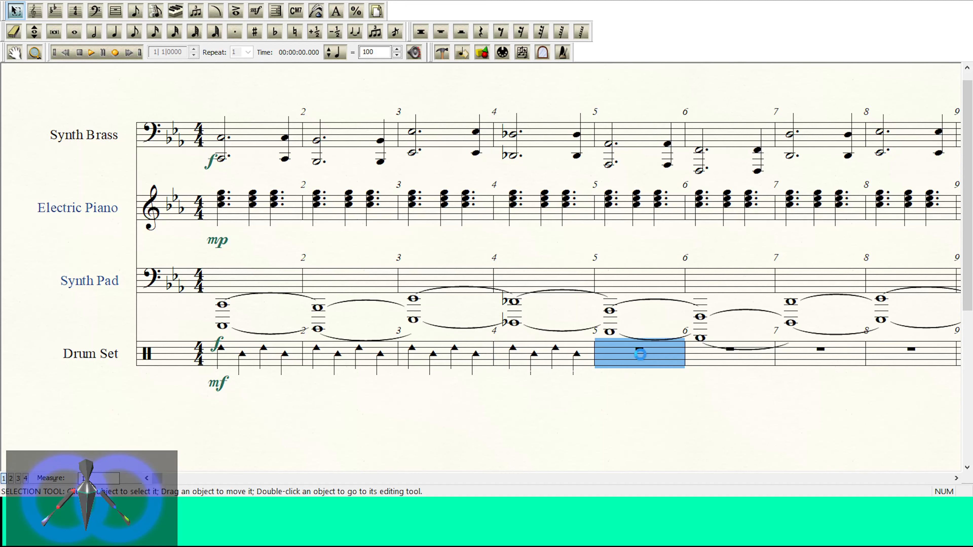
pyautogui.keyDown('shift'); pyautogui.click(400, 360); pyautogui.keyUp('shift')
pyautogui.moveTo(725, 359); pyautogui.dragTo(726, 359)
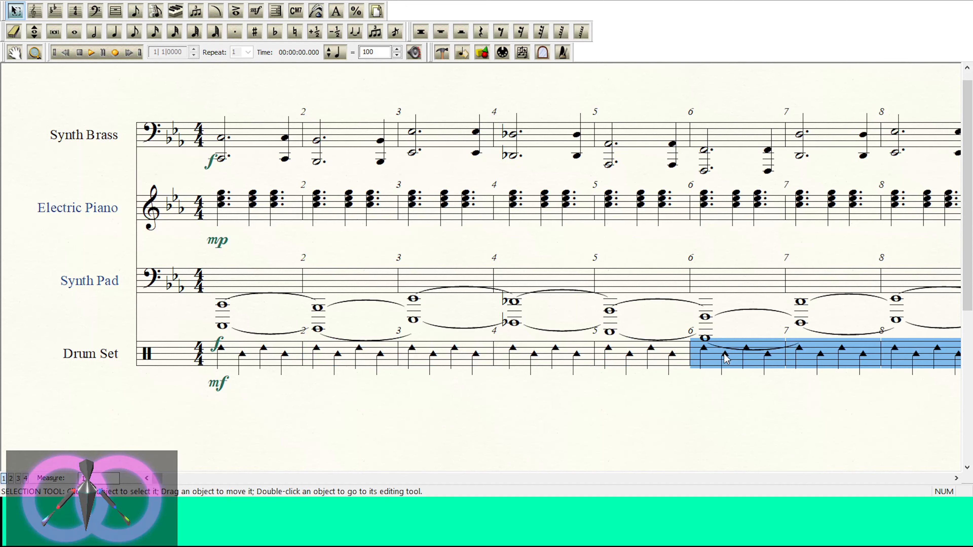
# Step: Play the score from measure 1 to hear the woodblock pattern with the other instruments
pyautogui.click(91, 52)
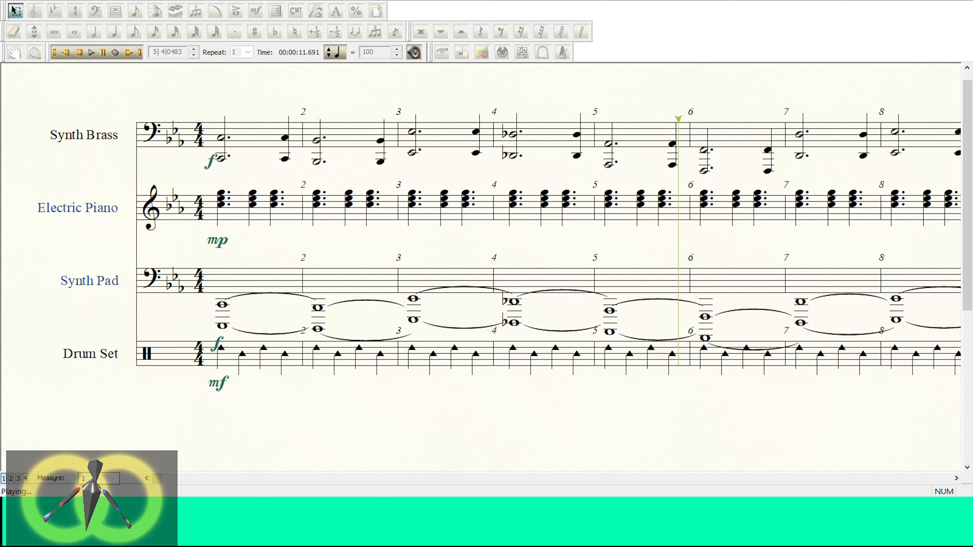
pyautogui.click(81, 52)
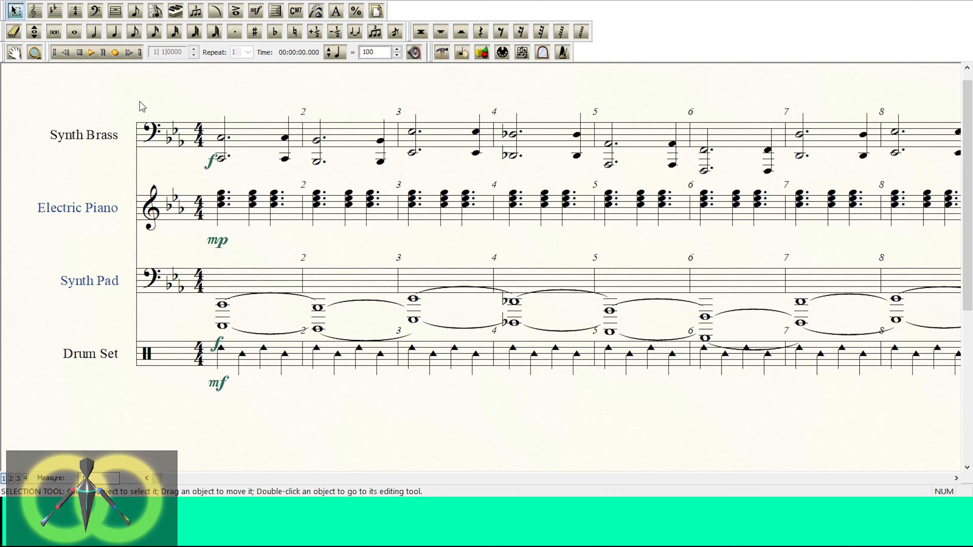
pyautogui.click(91, 53)
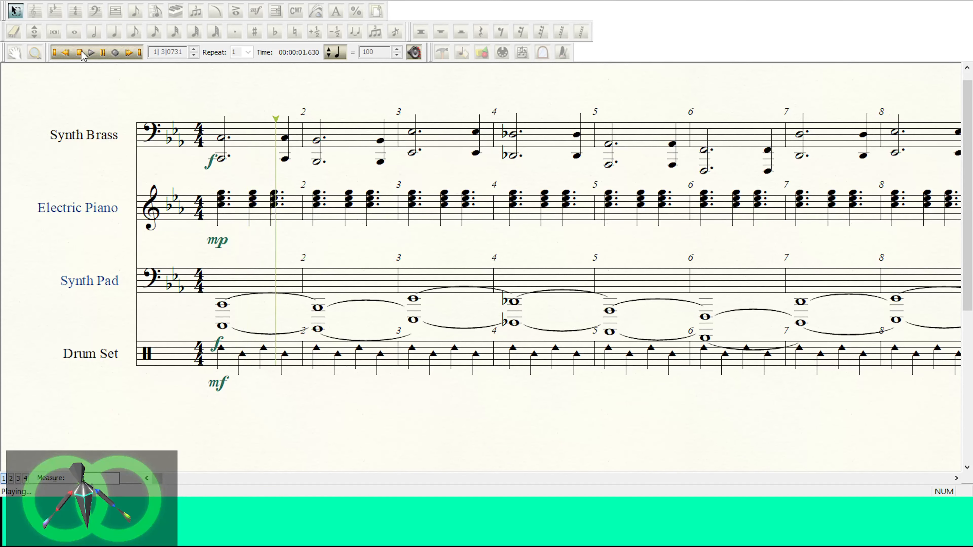
pyautogui.click(81, 52)
# Step: Delete the Drum Set's mf dynamic and clear the woodblock notes from measures 1 to 4
pyautogui.click(251, 351)
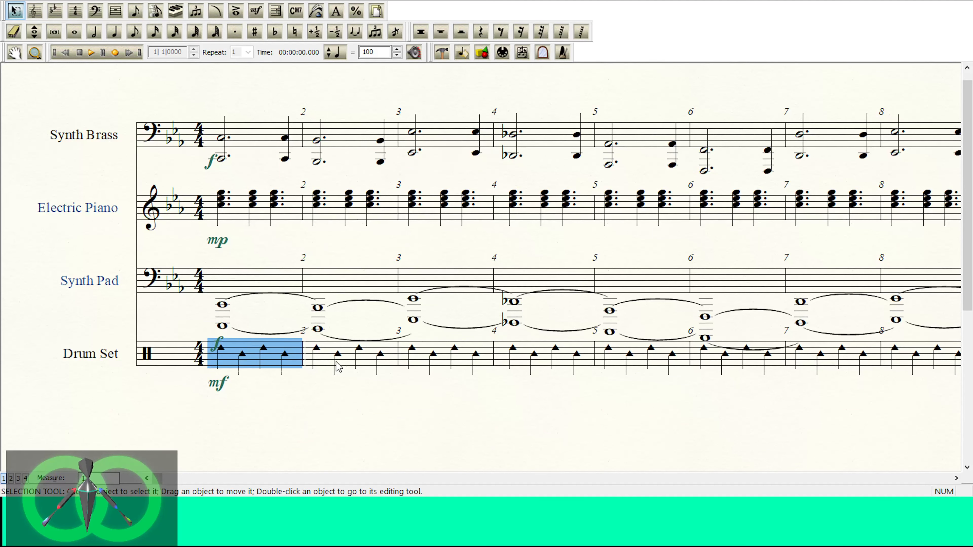
pyautogui.click(221, 384)
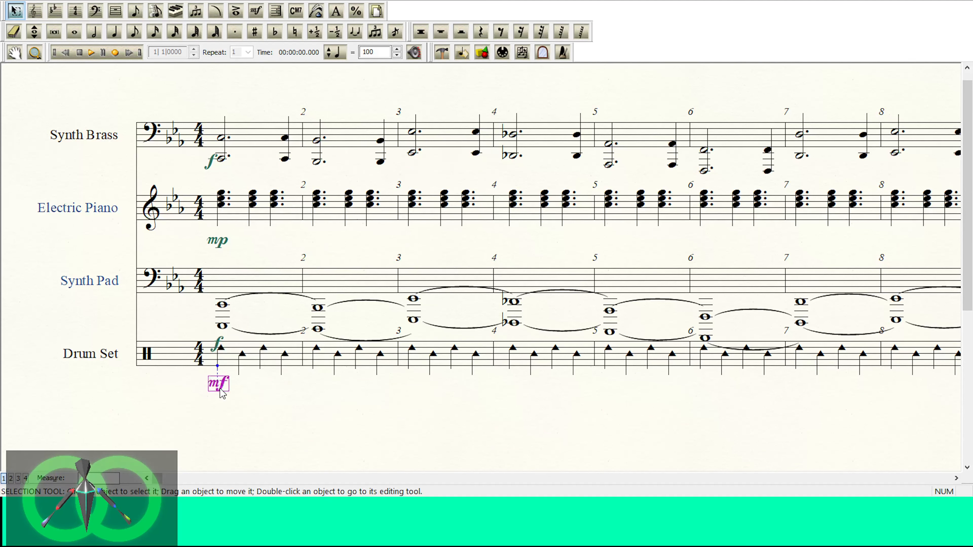
pyautogui.click(298, 360)
pyautogui.press('Delete')
pyautogui.press('Delete')
pyautogui.press('Delete')
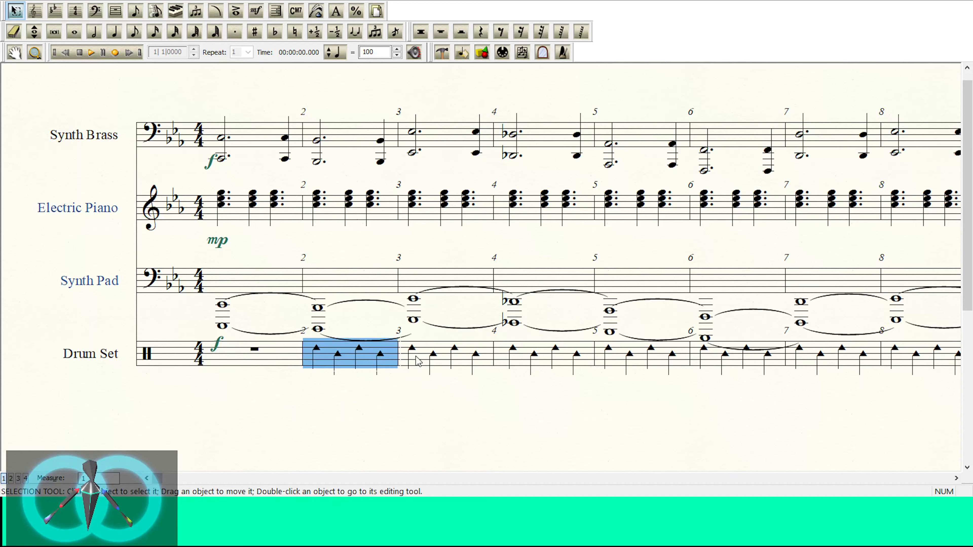
pyautogui.click(550, 359)
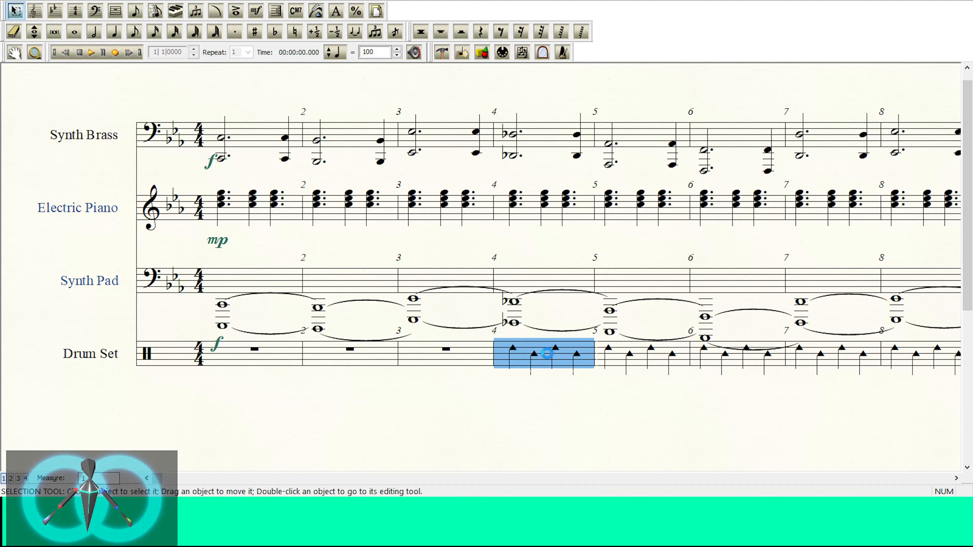
pyautogui.press('Delete')
# Step: Clear the woodblock notes from Drum Set measure 9, keeping the pattern in measures 5 to 8
pyautogui.click(255, 10)
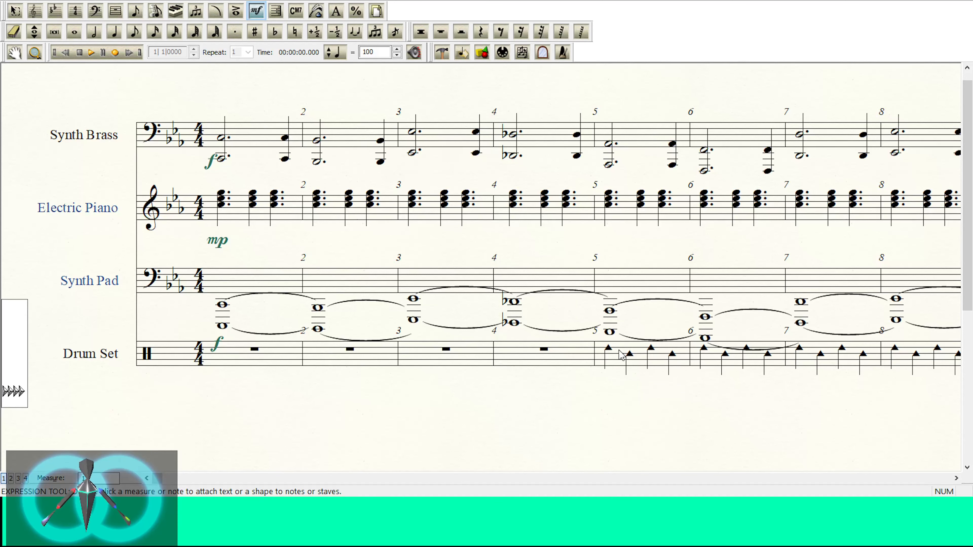
pyautogui.click(956, 478)
pyautogui.click(957, 478)
pyautogui.click(956, 478)
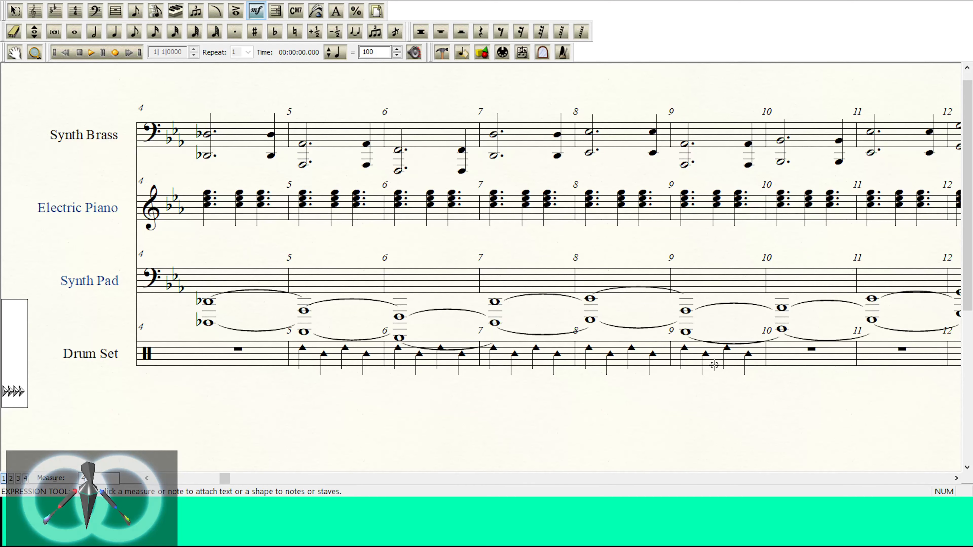
pyautogui.click(14, 11)
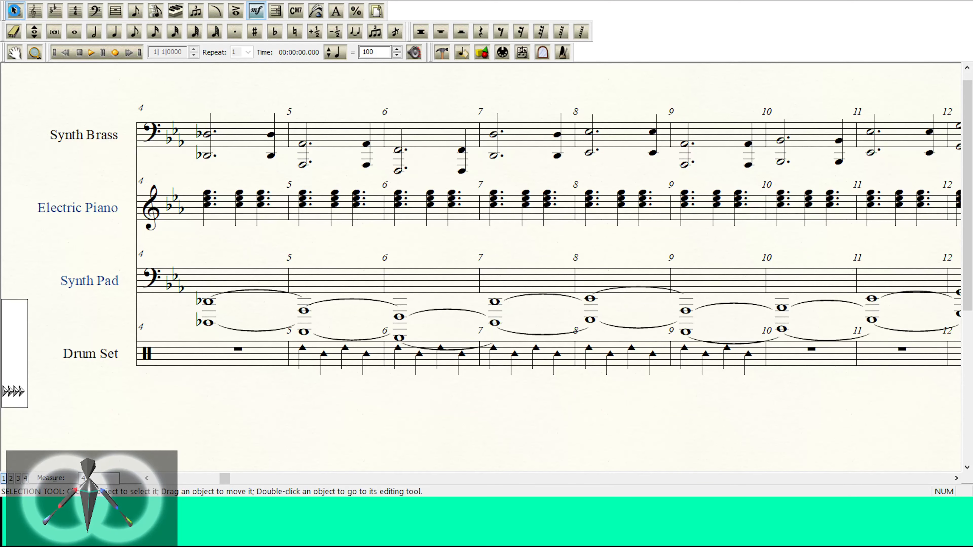
pyautogui.click(697, 358)
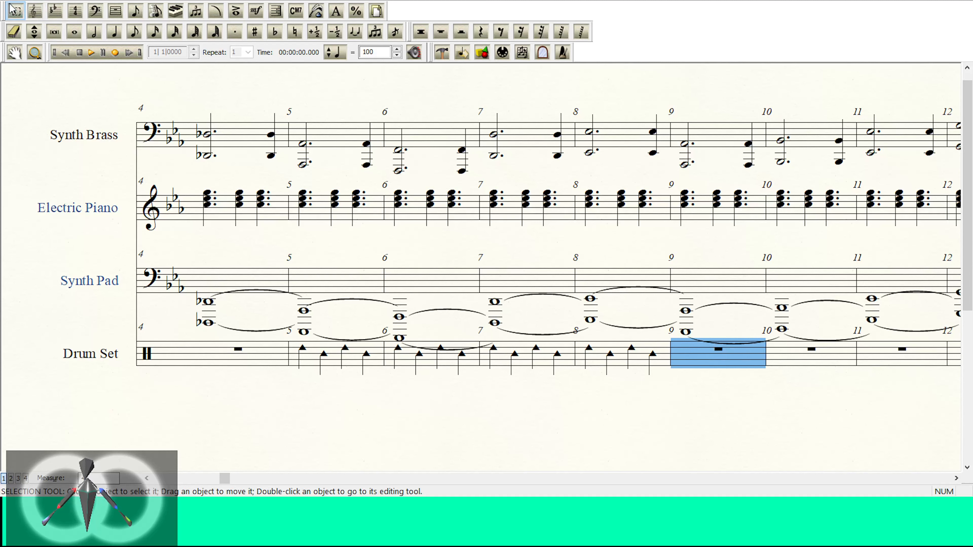
pyautogui.click(32, 31)
pyautogui.click(20, 13)
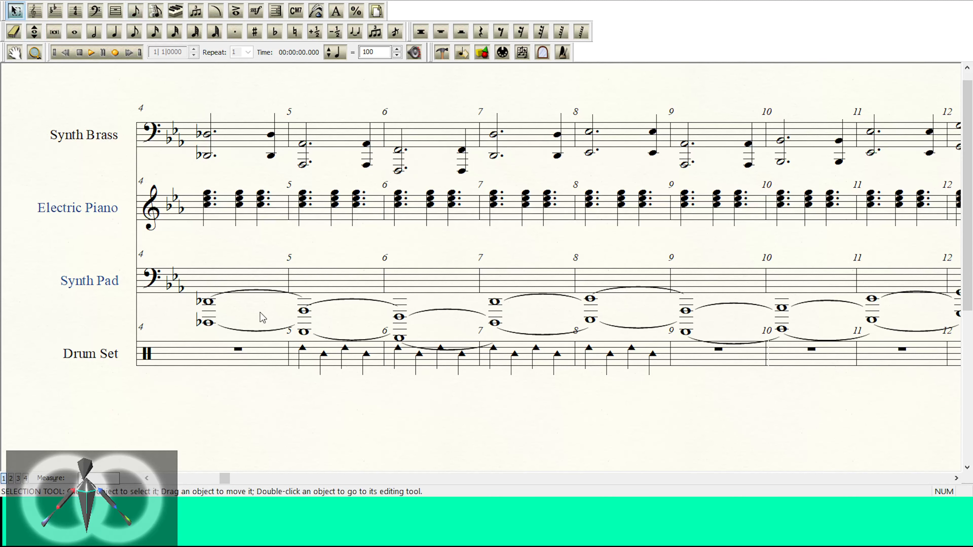
# Step: Copy the woodblock pattern from Drum Set measures 5 to 8 and clear the notes from those measures
pyautogui.click(332, 355)
pyautogui.click(450, 360)
pyautogui.click(621, 358)
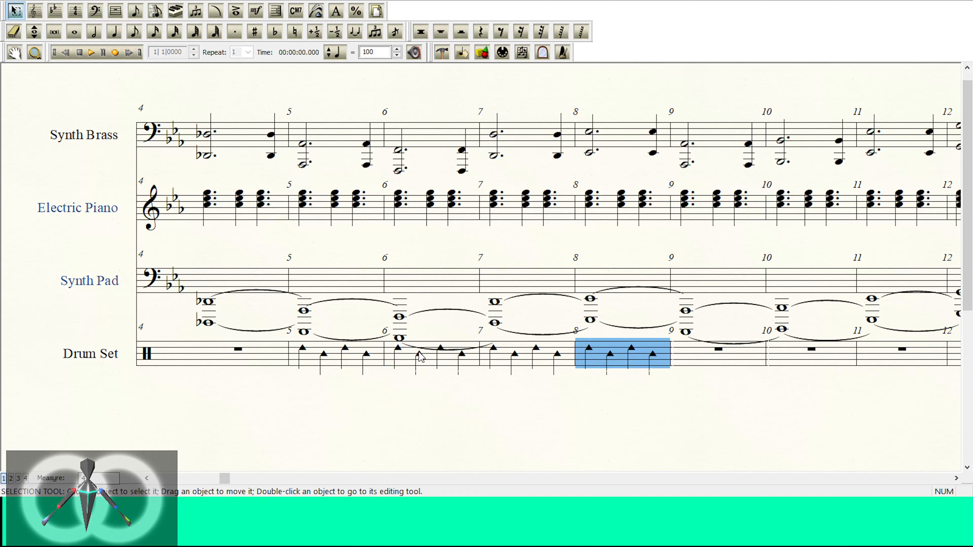
pyautogui.keyDown('shift'); pyautogui.click(366, 350); pyautogui.keyUp('shift')
pyautogui.click(712, 356)
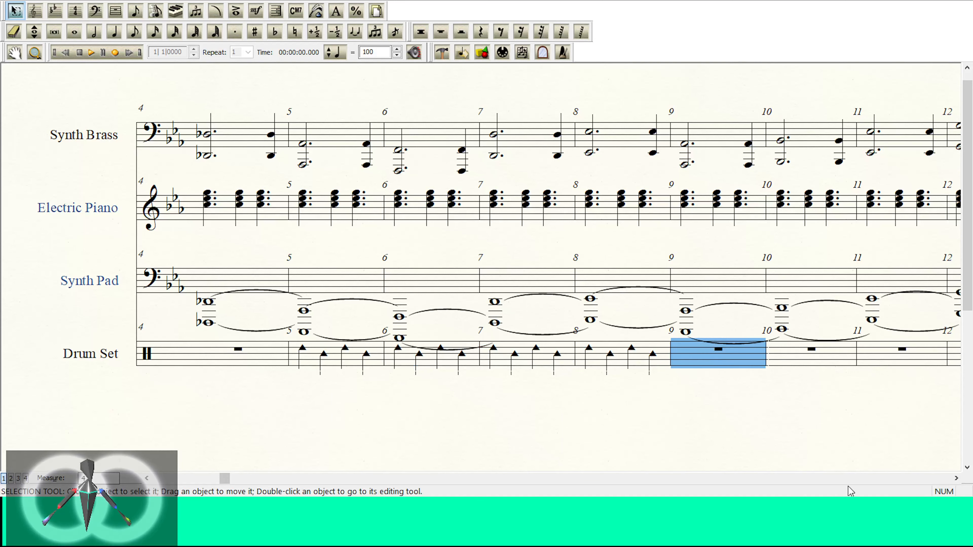
pyautogui.click(955, 478)
pyautogui.click(414, 358)
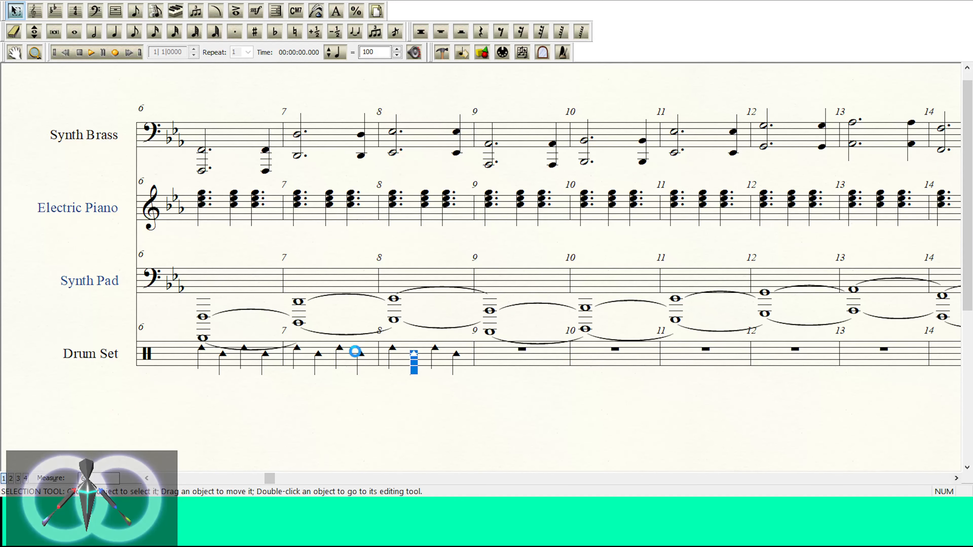
pyautogui.click(147, 478)
pyautogui.click(521, 355)
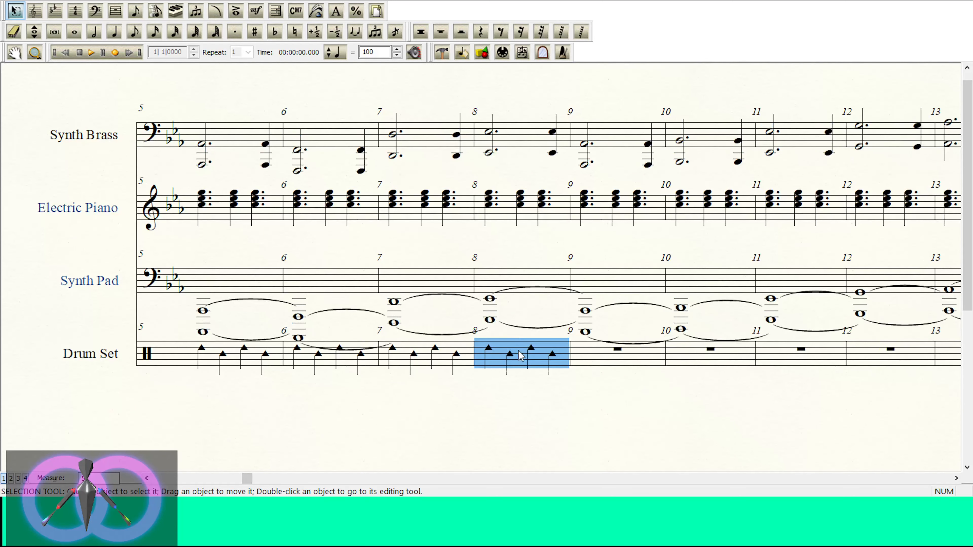
pyautogui.keyDown('shift'); pyautogui.click(249, 359); pyautogui.keyUp('shift')
pyautogui.click(147, 477)
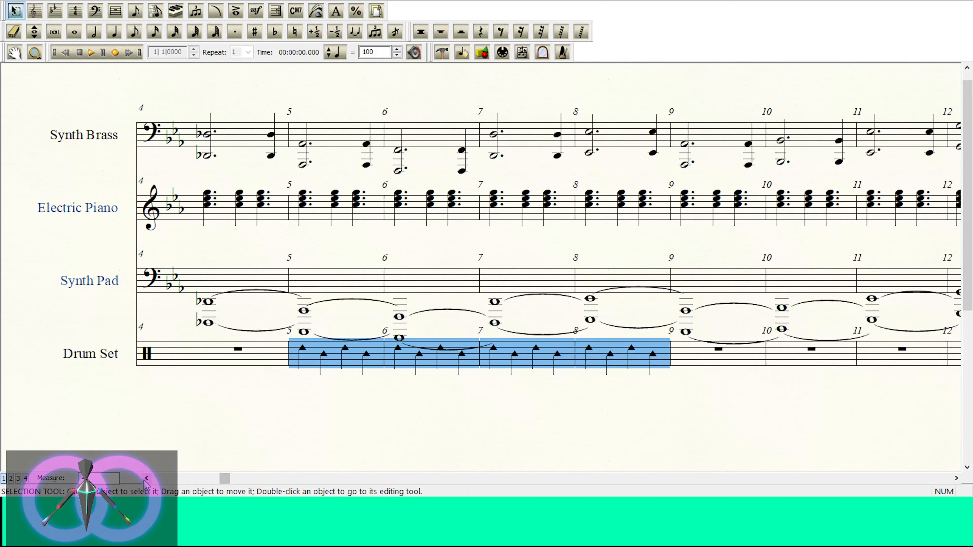
pyautogui.press('Delete')
# Step: Paste the four-measure woodblock pattern into the Drum Set at measures 9 and 13, filling measures 9 to 16
pyautogui.click(735, 359)
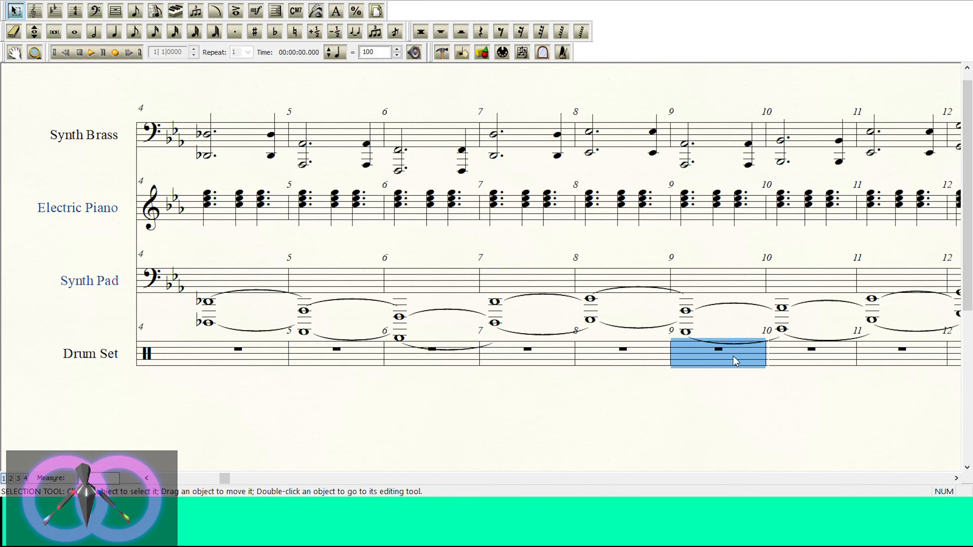
pyautogui.hotkey('ctrl', 'v')
pyautogui.click(956, 478)
pyautogui.click(956, 478)
pyautogui.click(955, 478)
pyautogui.click(956, 478)
pyautogui.click(956, 478)
pyautogui.click(956, 478)
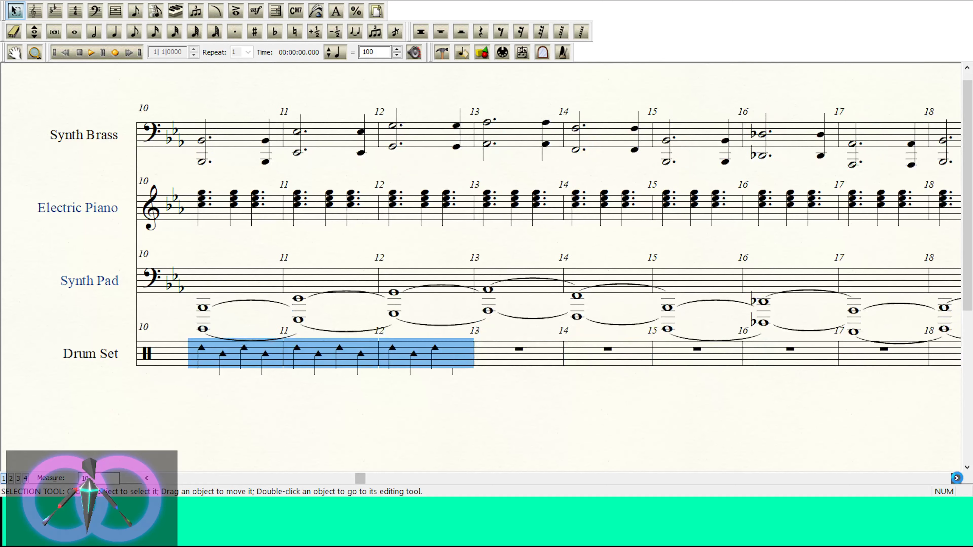
pyautogui.click(487, 353)
pyautogui.hotkey('ctrl', 'v')
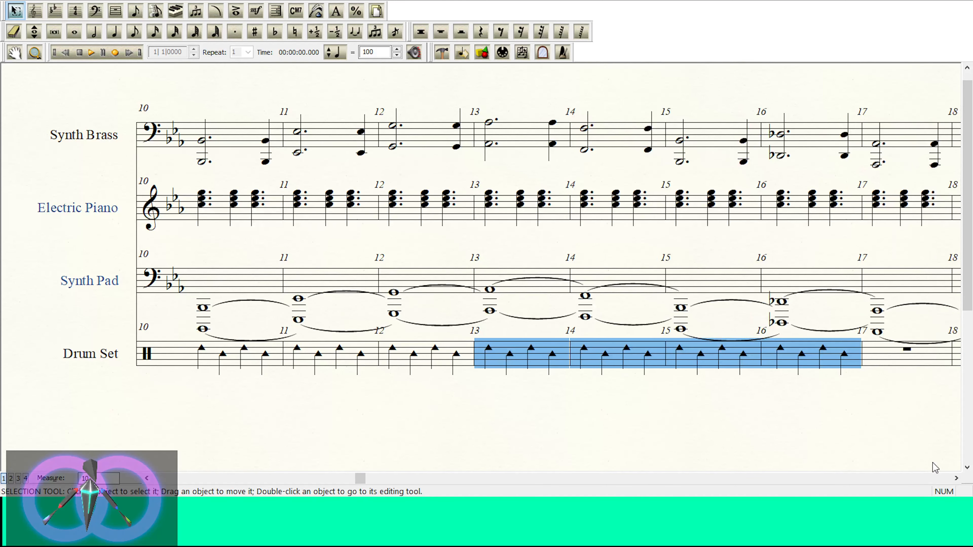
# Step: Copy the woodblock pattern from Drum Set measures 15 and 16 into measures 17 and 18
pyautogui.click(956, 479)
pyautogui.click(956, 478)
pyautogui.click(704, 372)
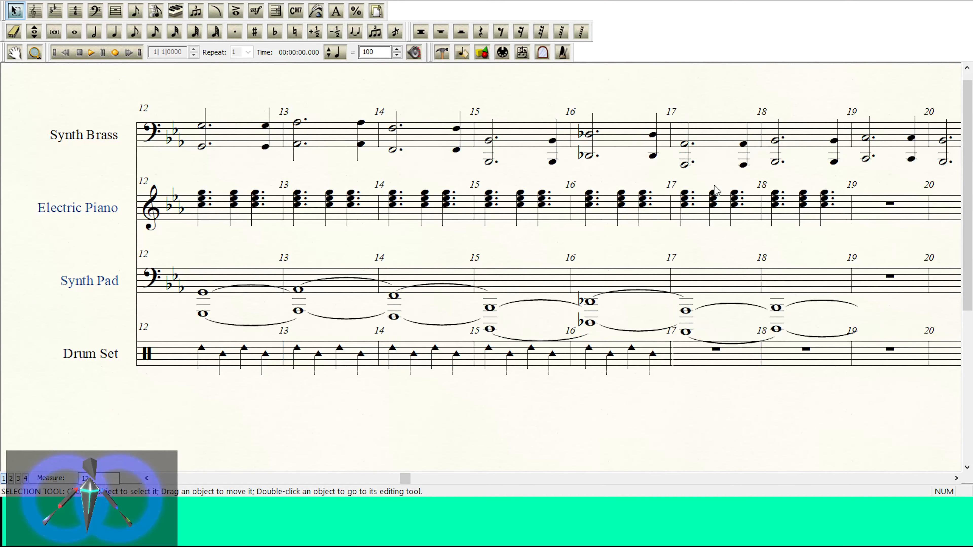
pyautogui.click(632, 363)
pyautogui.keyDown('shift'); pyautogui.click(530, 363); pyautogui.keyUp('shift')
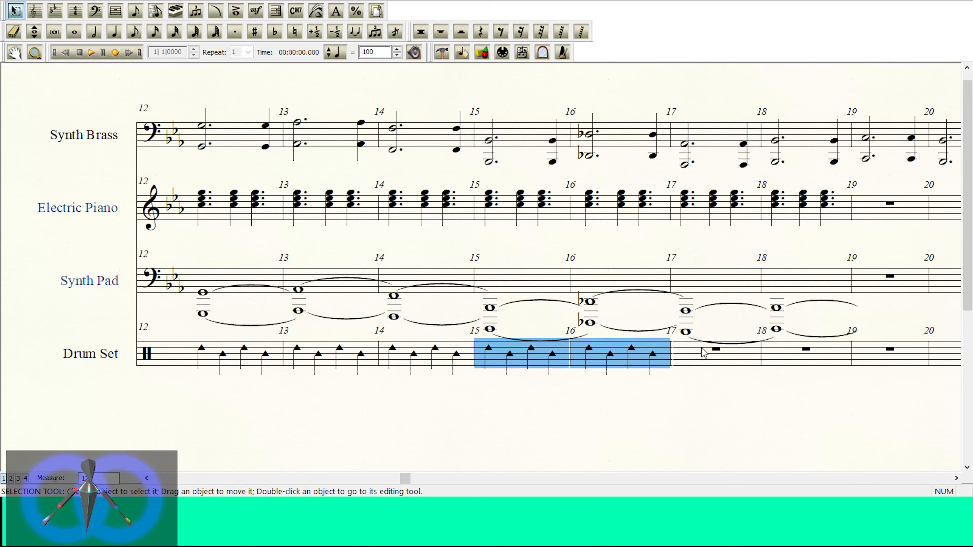
pyautogui.click(719, 362)
pyautogui.hotkey('ctrl', 'v')
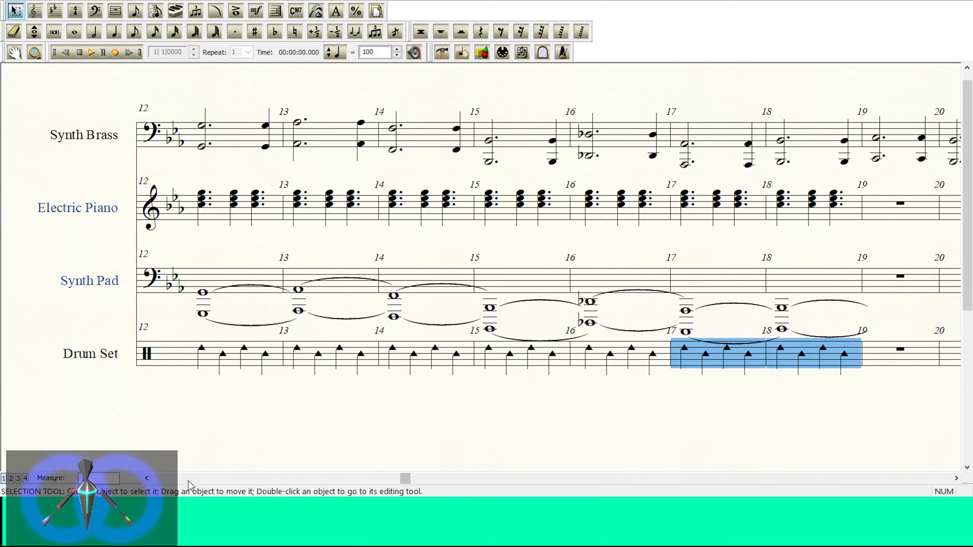
# Step: Attach an f dynamic to the Drum Set at measure 9 and play the score from measure 1
pyautogui.click(147, 478)
pyautogui.click(146, 478)
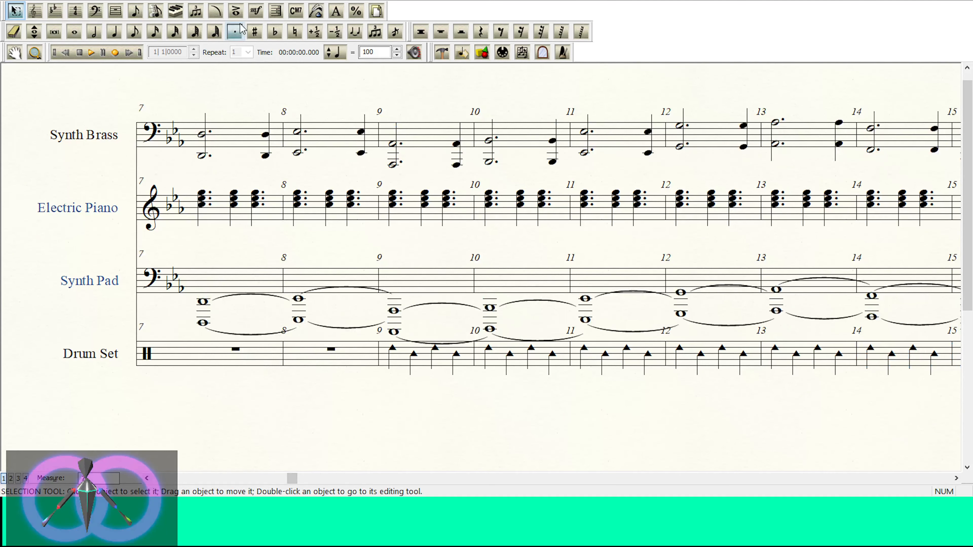
pyautogui.click(255, 12)
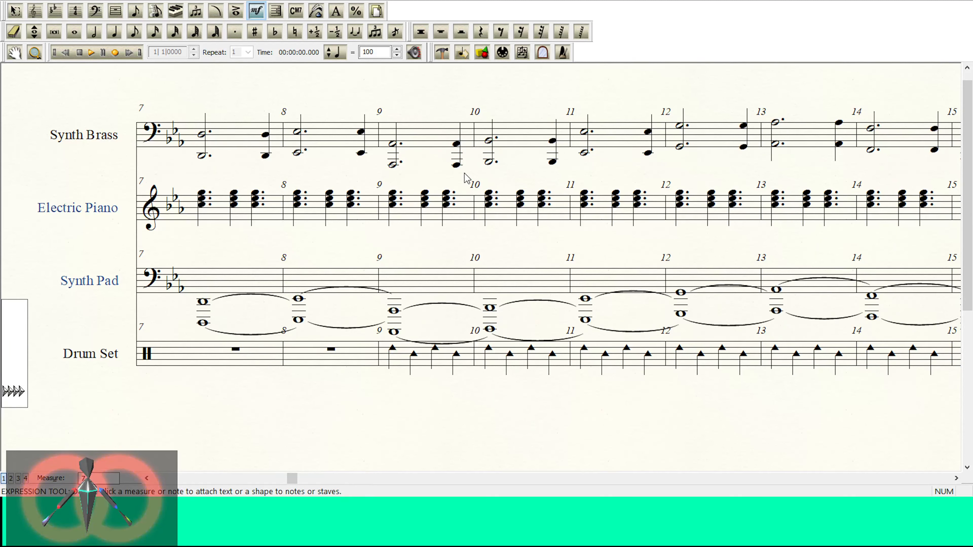
pyautogui.click(91, 52)
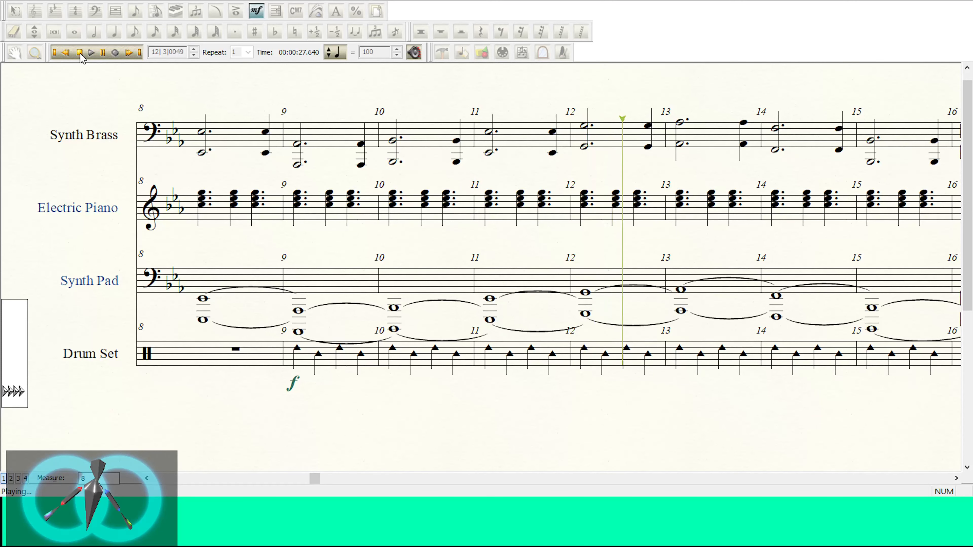
pyautogui.click(80, 53)
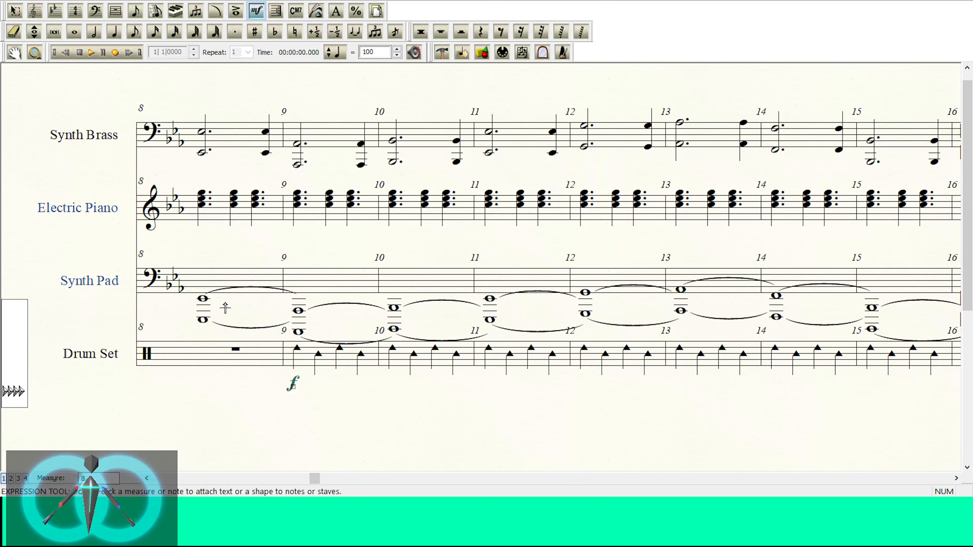
# Step: Delete the mp dynamic from measure 1 of the Electric Piano
pyautogui.click(148, 478)
pyautogui.click(147, 478)
pyautogui.click(147, 479)
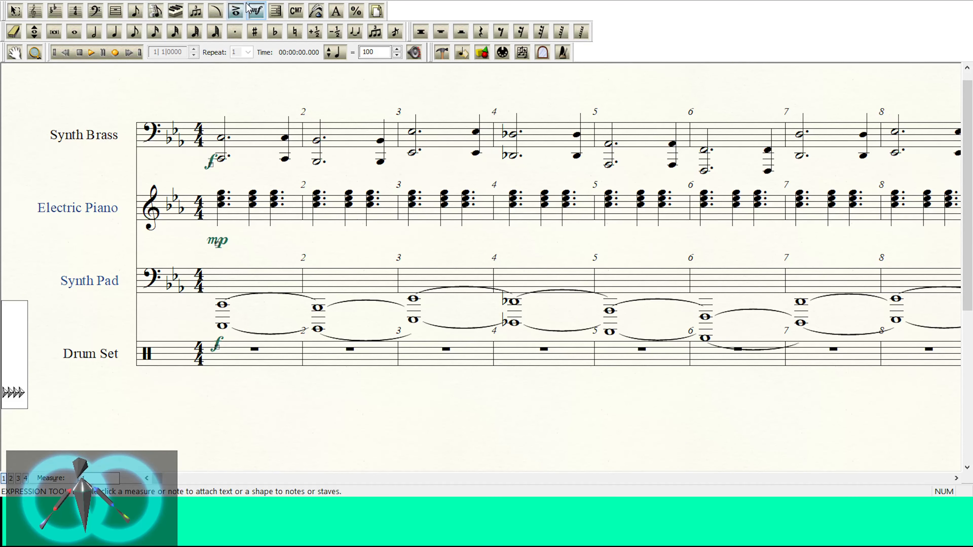
pyautogui.click(213, 242)
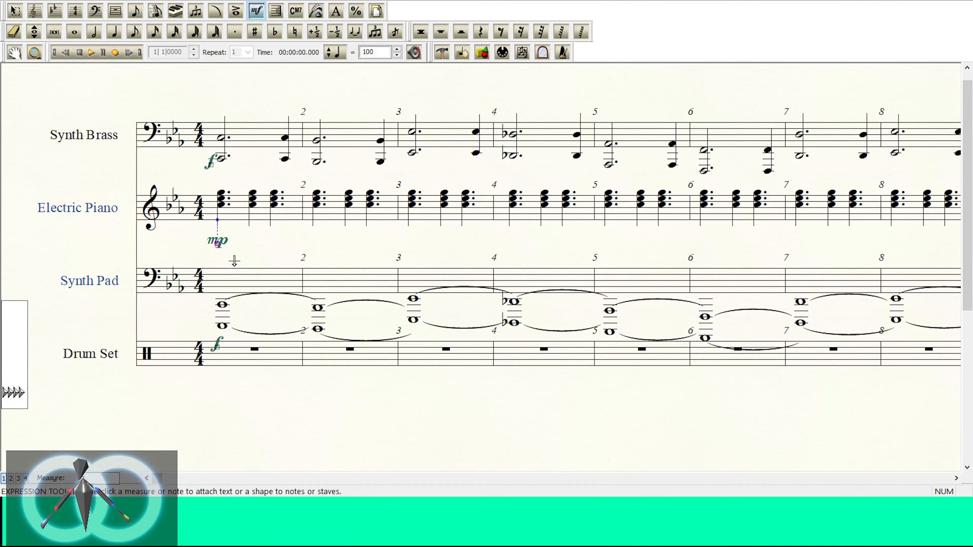
pyautogui.press('Delete')
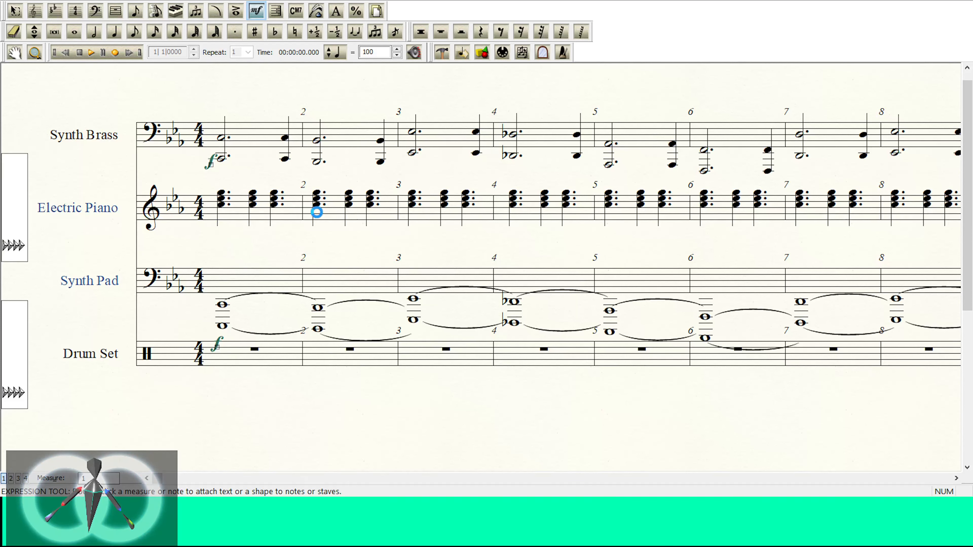
# Step: Attach mp dynamics to the Electric Piano in measures 2 and 4, and a pp dynamic in measure 1
pyautogui.doubleClick(478, 184)
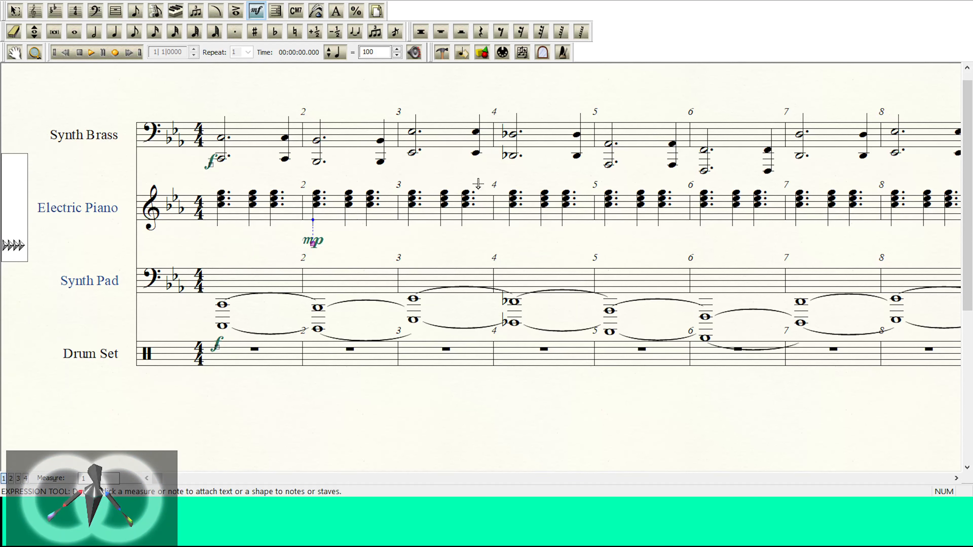
pyautogui.doubleClick(512, 203)
pyautogui.doubleClick(476, 190)
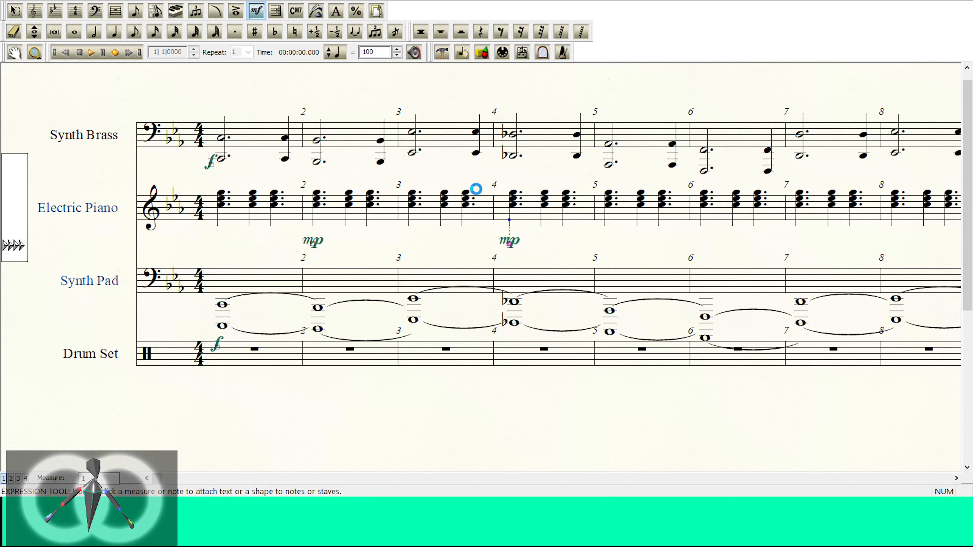
pyautogui.doubleClick(705, 210)
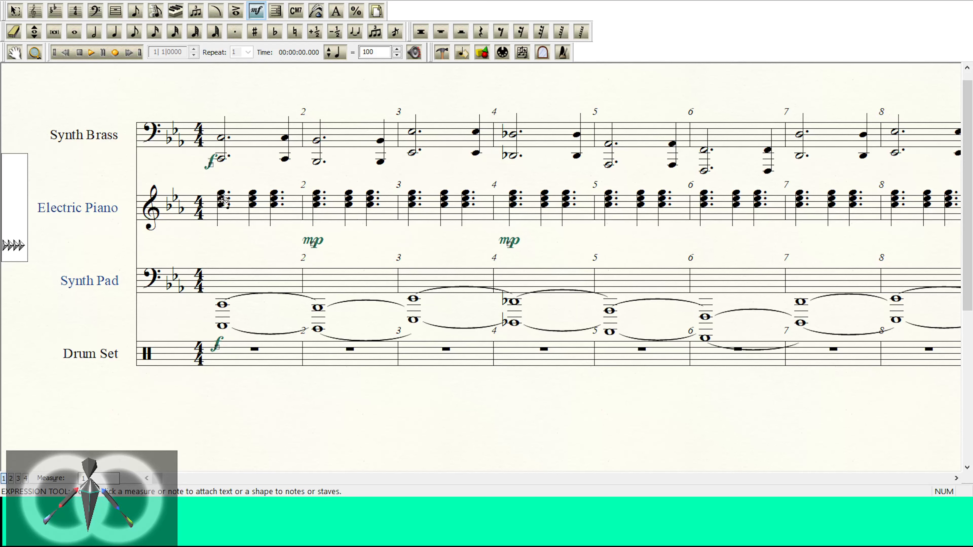
pyautogui.doubleClick(225, 206)
pyautogui.doubleClick(610, 184)
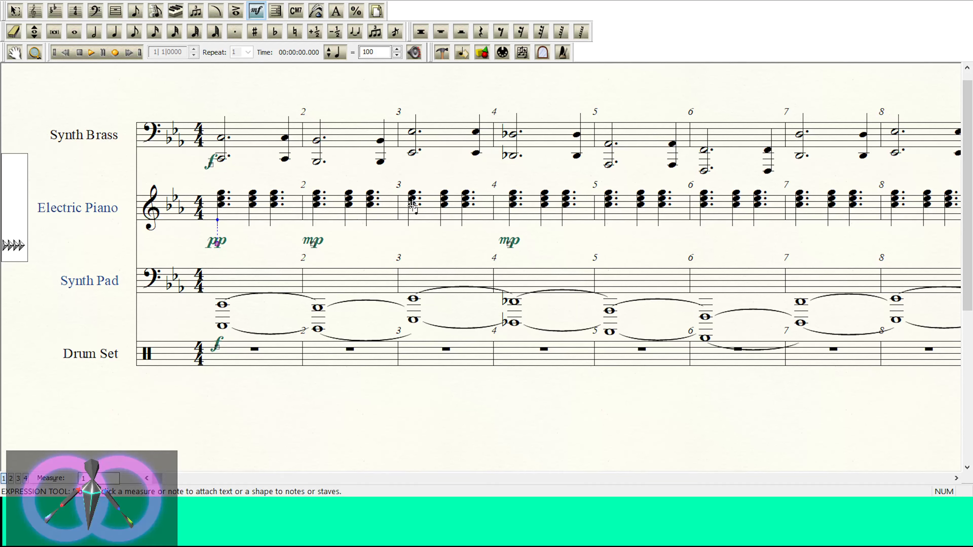
# Step: Draw a crescendo hairpin in Electric Piano measure 1 and a decrescendo hairpin in the second half of measure 2
pyautogui.click(216, 11)
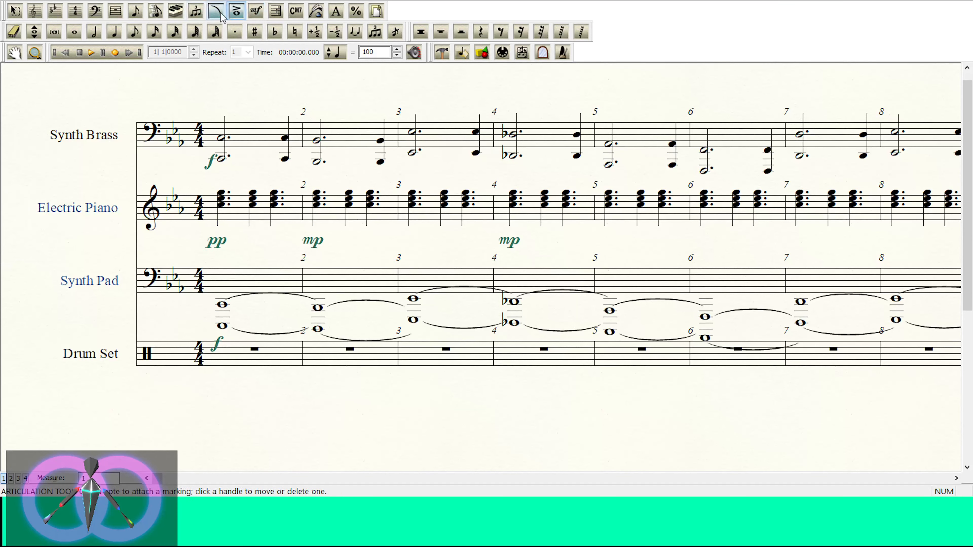
pyautogui.click(461, 12)
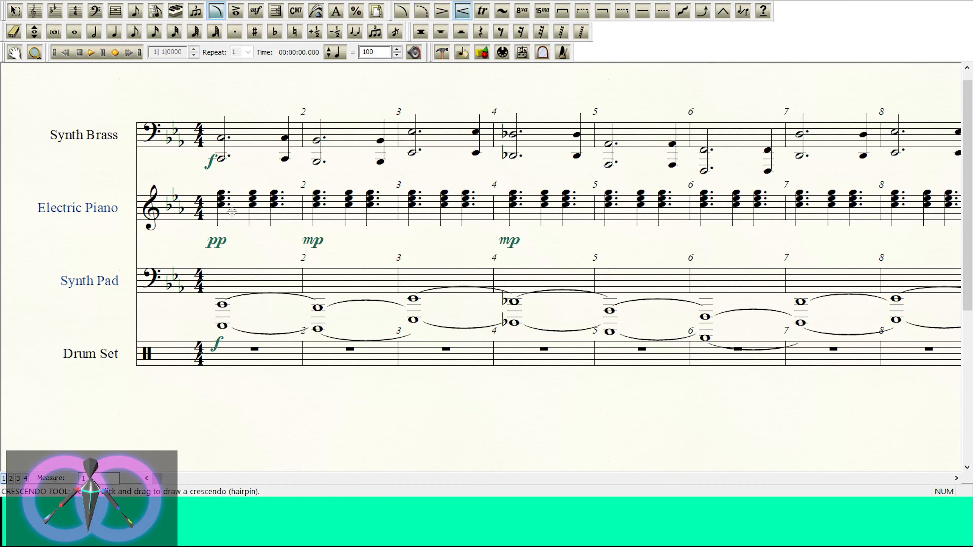
pyautogui.moveTo(232, 210); pyautogui.dragTo(288, 206)
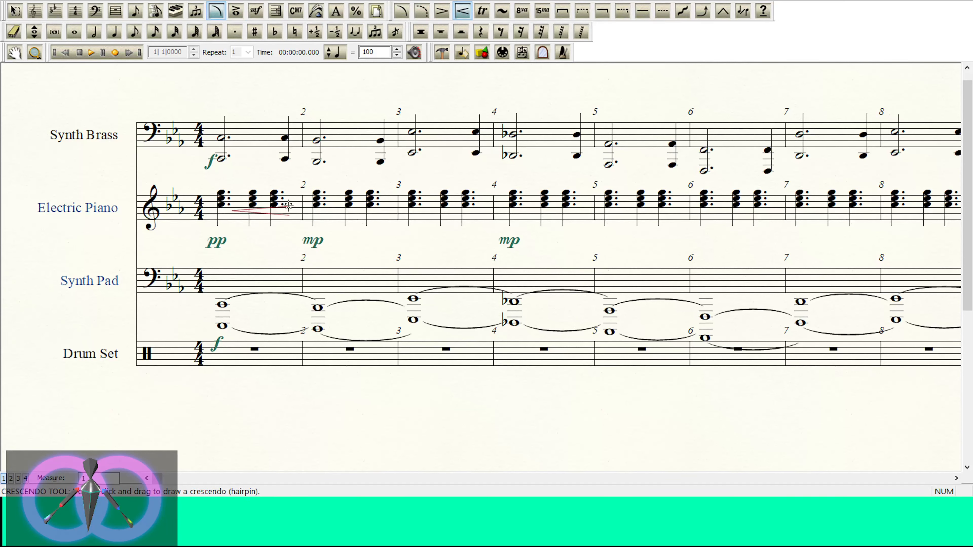
pyautogui.click(442, 11)
pyautogui.moveTo(367, 199); pyautogui.dragTo(390, 209)
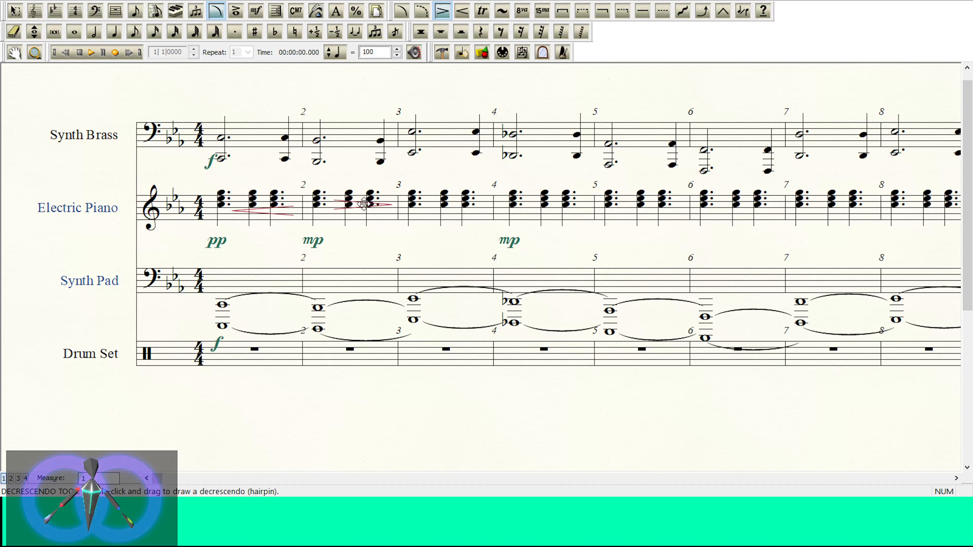
# Step: Align the measure 2 decrescendo and widen the openings of both Electric Piano hairpins
pyautogui.click(331, 209)
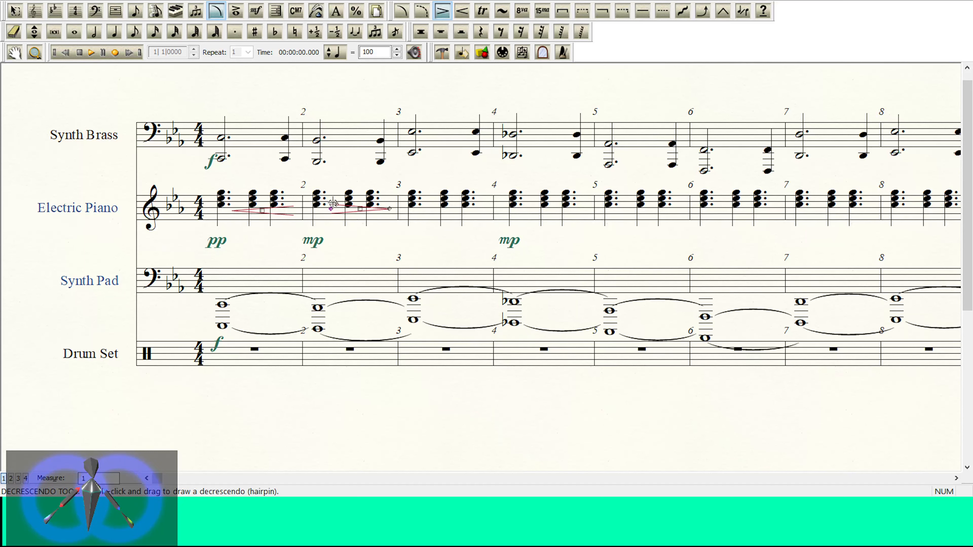
pyautogui.moveTo(336, 201); pyautogui.dragTo(336, 199)
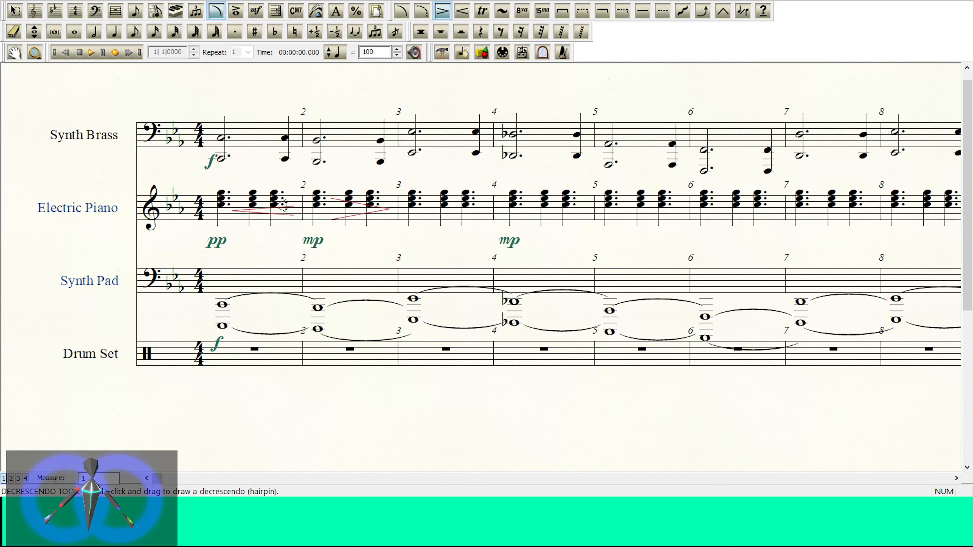
pyautogui.moveTo(284, 205); pyautogui.dragTo(284, 199)
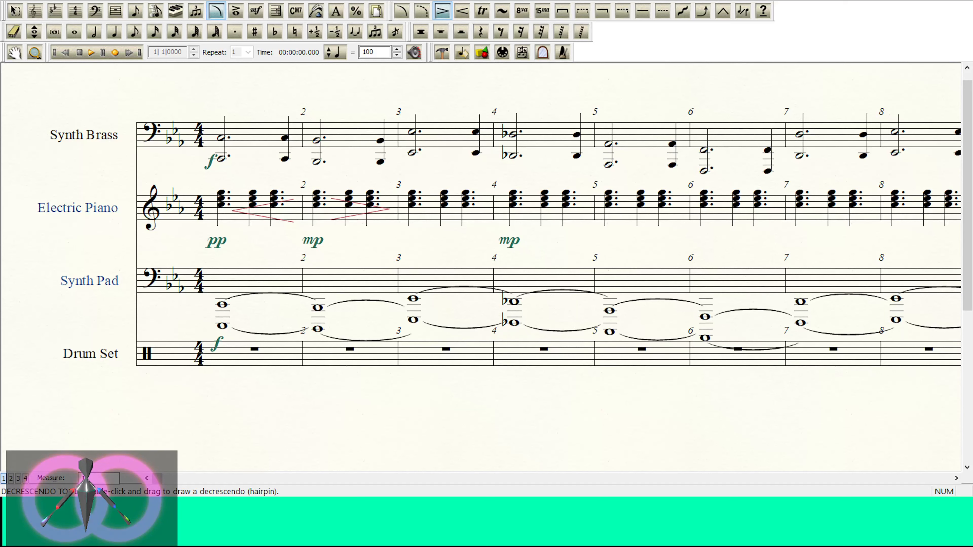
# Step: Play the score from measure 1 to hear the Electric Piano dynamics and hairpins
pyautogui.click(90, 53)
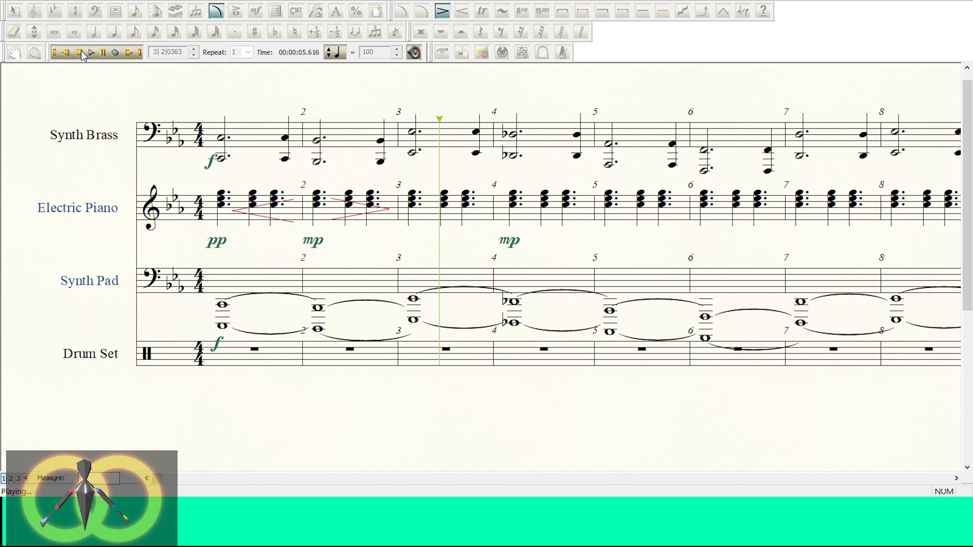
pyautogui.click(80, 53)
pyautogui.press('Escape')
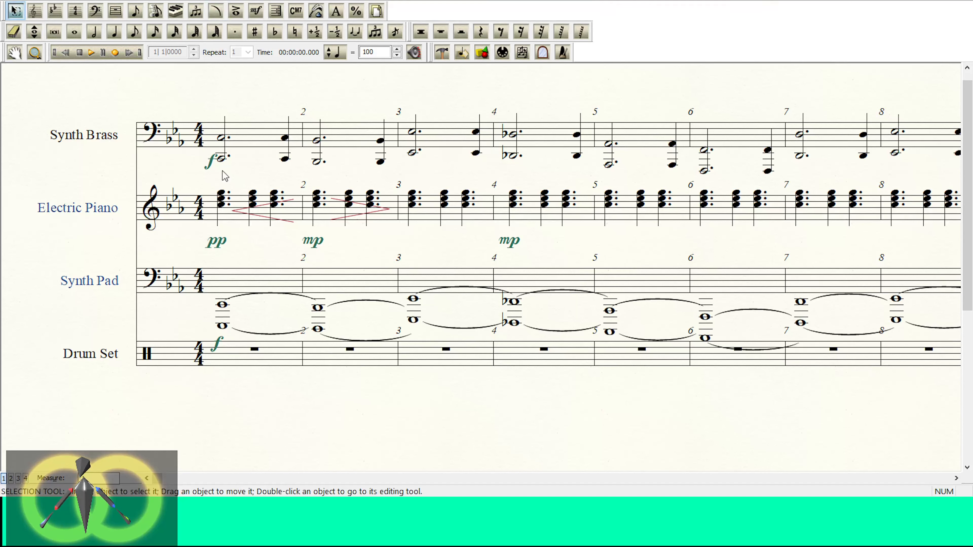
# Step: Nudge the crescendo hairpin in Electric Piano measure 1 slightly earlier, closer to the first chord
pyautogui.click(279, 201)
pyautogui.click(415, 209)
pyautogui.click(384, 208)
pyautogui.click(234, 207)
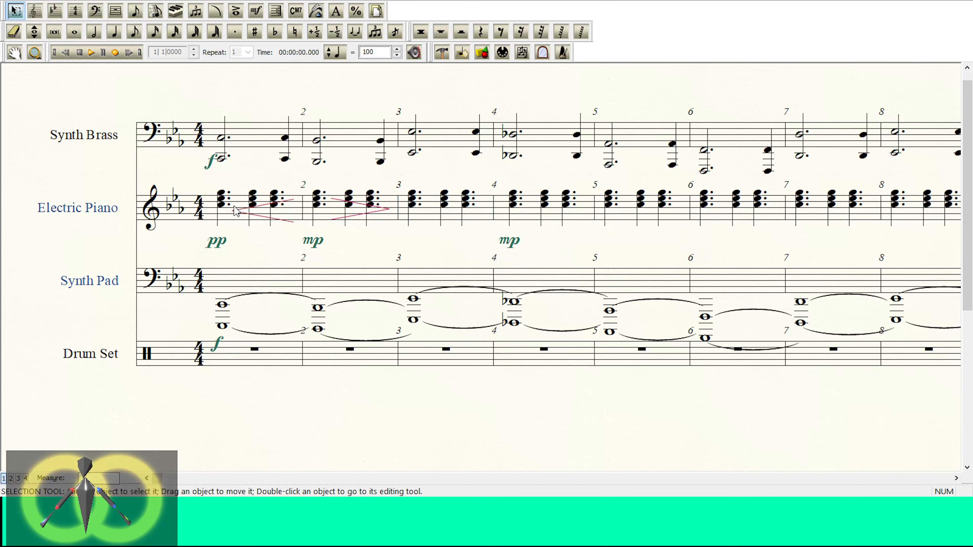
pyautogui.moveTo(233, 207); pyautogui.dragTo(229, 207)
# Step: Copy Electric Piano measures 1–2 with their dynamics and hairpins onto measures 3–4, 5–6 and 7–8
pyautogui.click(223, 207)
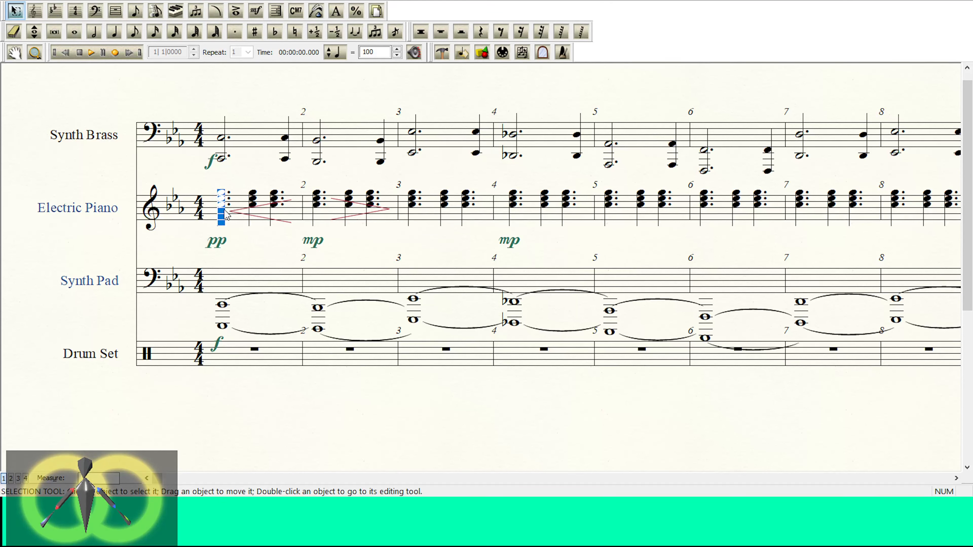
pyautogui.click(215, 209)
pyautogui.keyDown('shift'); pyautogui.click(329, 207); pyautogui.keyUp('shift')
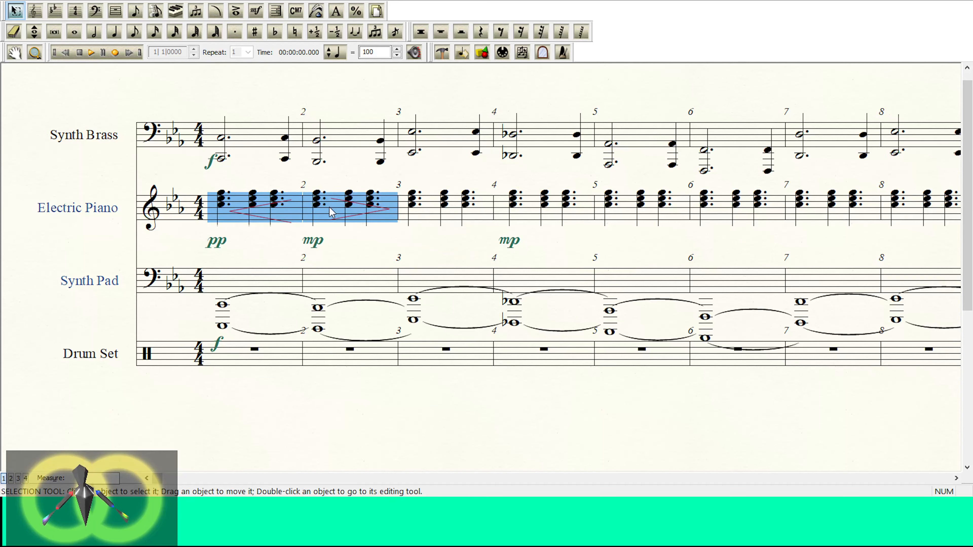
pyautogui.click(426, 211)
pyautogui.hotkey('ctrl', 'v')
pyautogui.click(623, 213)
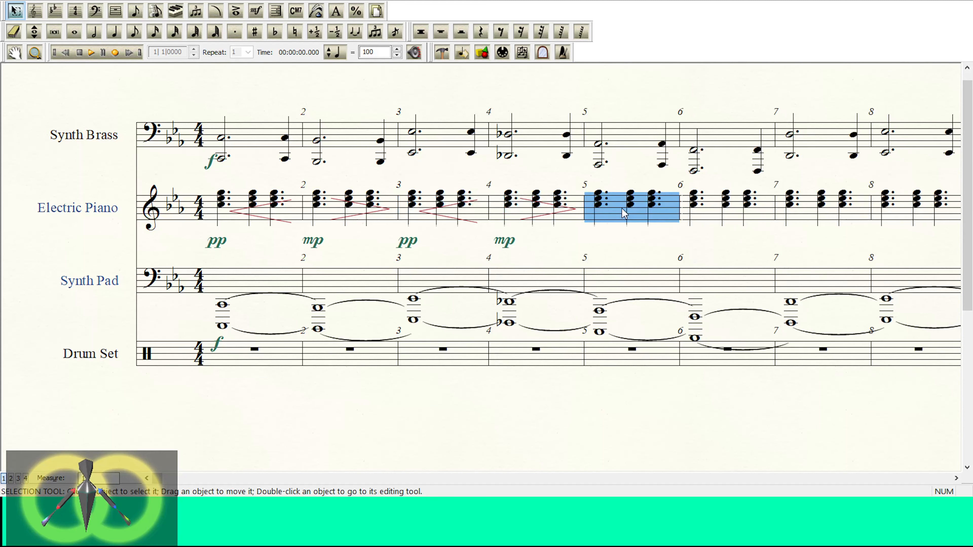
pyautogui.hotkey('ctrl', 'v')
pyautogui.click(804, 214)
pyautogui.hotkey('ctrl', 'v')
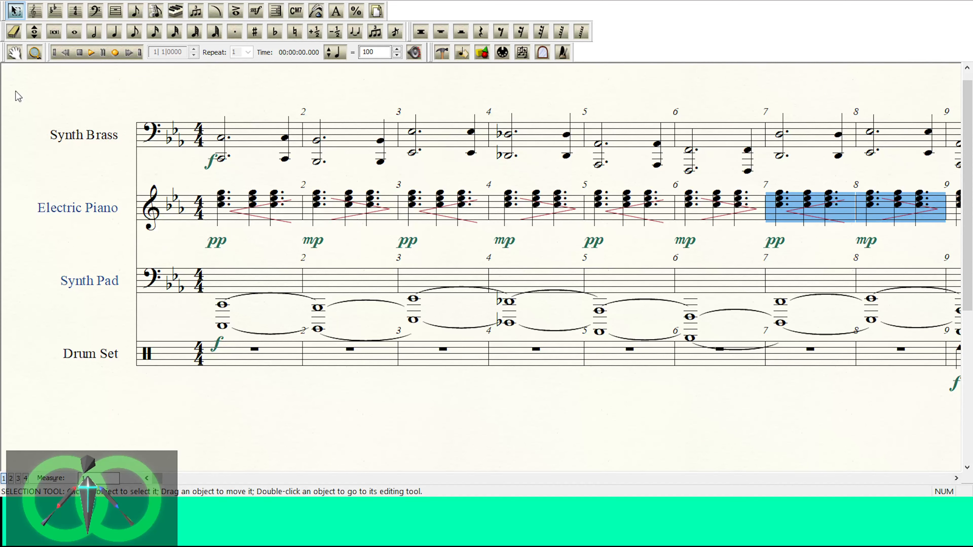
# Step: Undo the Electric Piano pastes in measures 3–8 along with the latest hairpin adjustments
pyautogui.hotkey('ctrl', 'z')
pyautogui.hotkey('ctrl', 'z')
pyautogui.hotkey('ctrl', 'z')
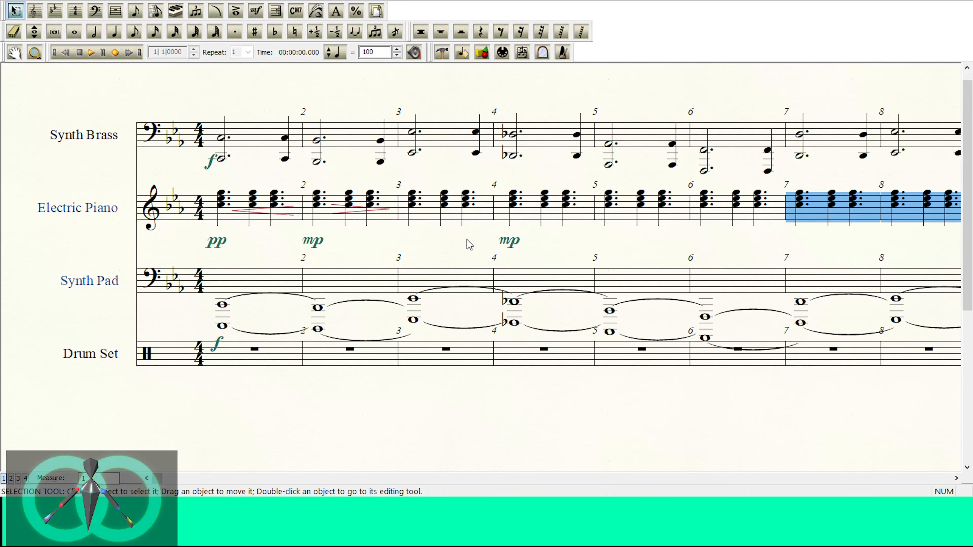
# Step: Delete the mp marks in Electric Piano measures 4 and 2 and both hairpins in measures 1–2
pyautogui.click(511, 241)
pyautogui.press('Delete')
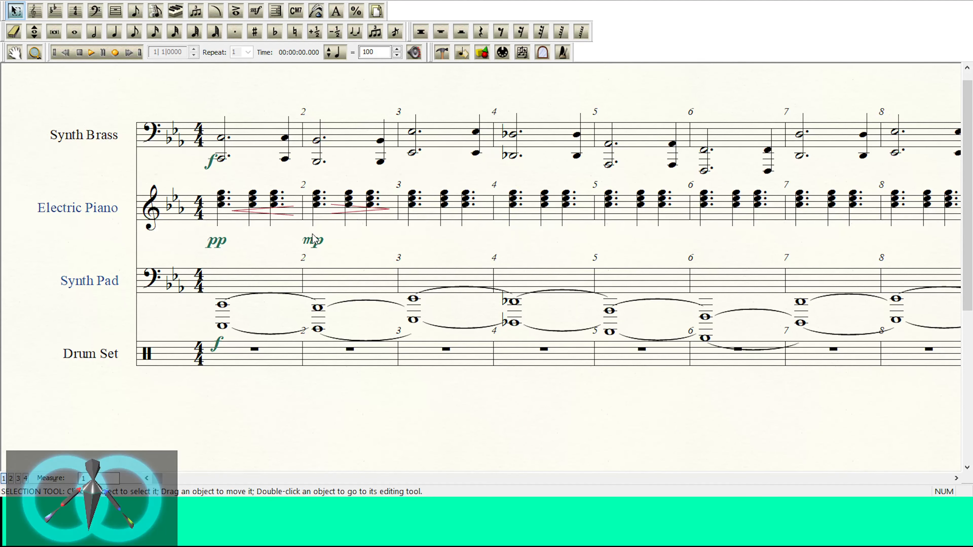
pyautogui.click(313, 242)
pyautogui.click(256, 9)
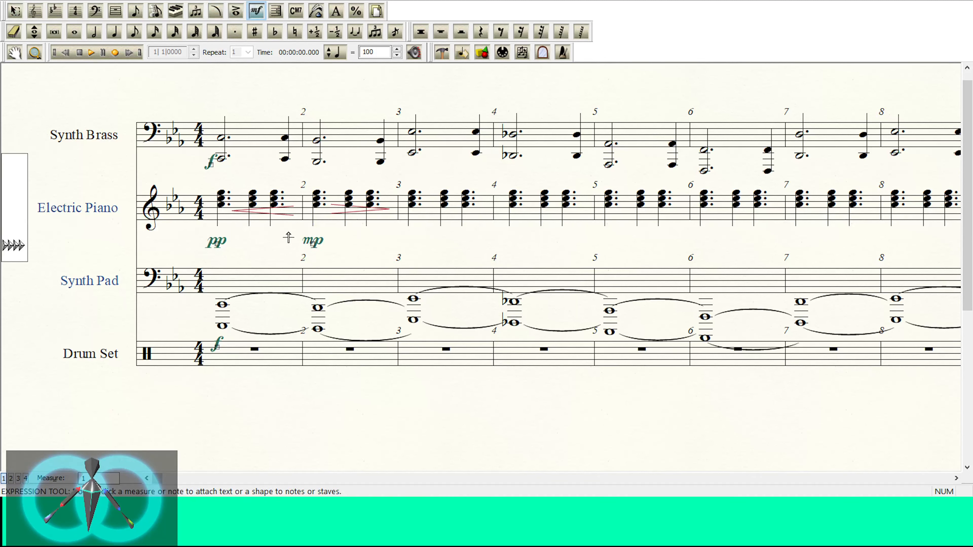
pyautogui.click(312, 244)
pyautogui.press('Delete')
pyautogui.click(216, 11)
pyautogui.moveTo(313, 173); pyautogui.dragTo(377, 244)
pyautogui.press('Delete')
pyautogui.press('Delete')
# Step: Place mp at Electric Piano measure 3 and draw a crescendo hairpin across measures 1–2 and a decrescendo across measures 3–4
pyautogui.click(255, 10)
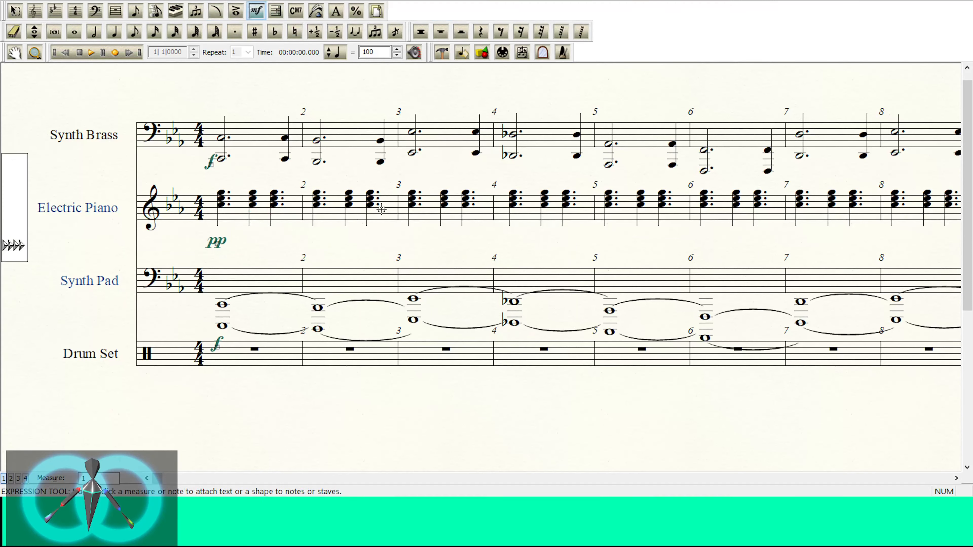
pyautogui.click(411, 205)
pyautogui.click(216, 11)
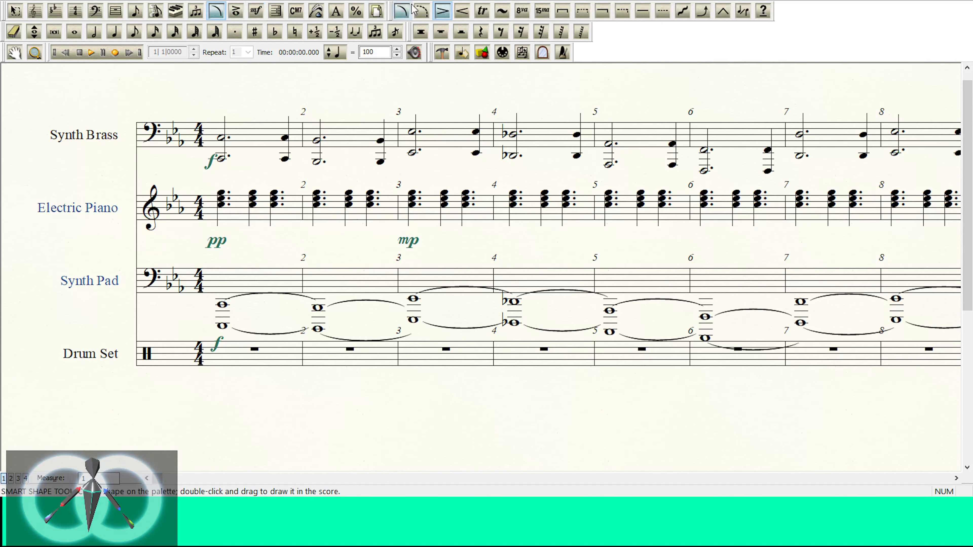
pyautogui.click(463, 10)
pyautogui.moveTo(235, 210); pyautogui.dragTo(384, 210)
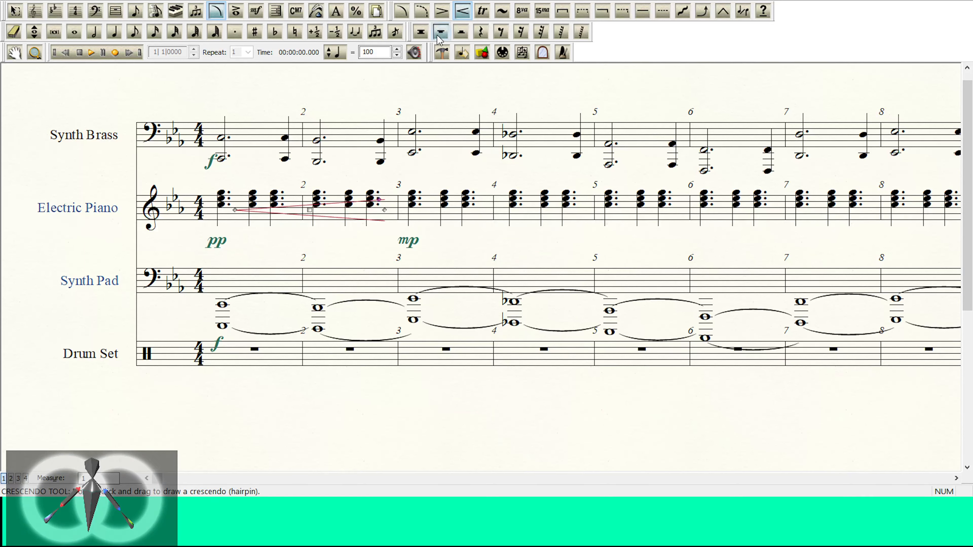
pyautogui.click(442, 11)
pyautogui.moveTo(437, 211); pyautogui.dragTo(572, 207)
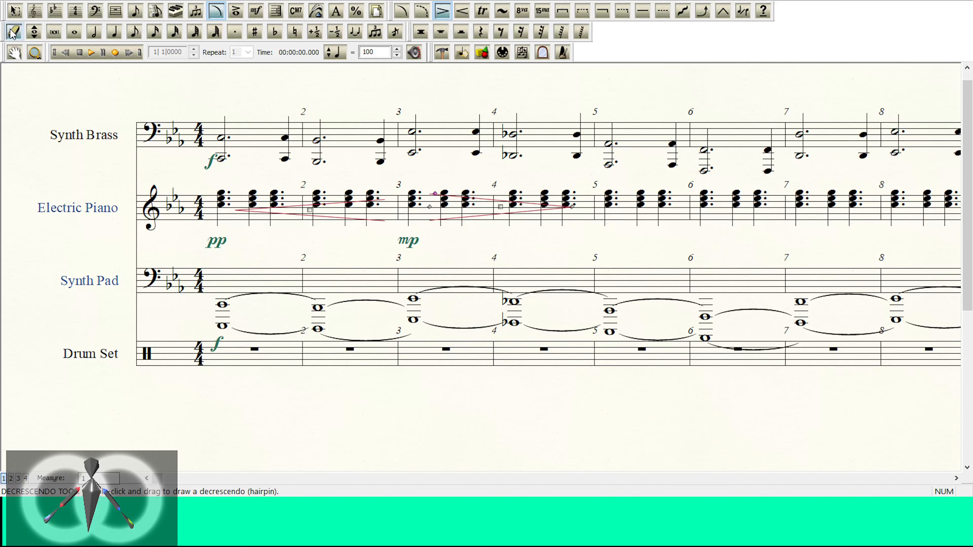
# Step: Copy Electric Piano measures 1–4 with their dynamics and hairpins onto the measures starting at 5, 9, 13 and 17
pyautogui.click(15, 11)
pyautogui.moveTo(200, 213); pyautogui.dragTo(299, 210)
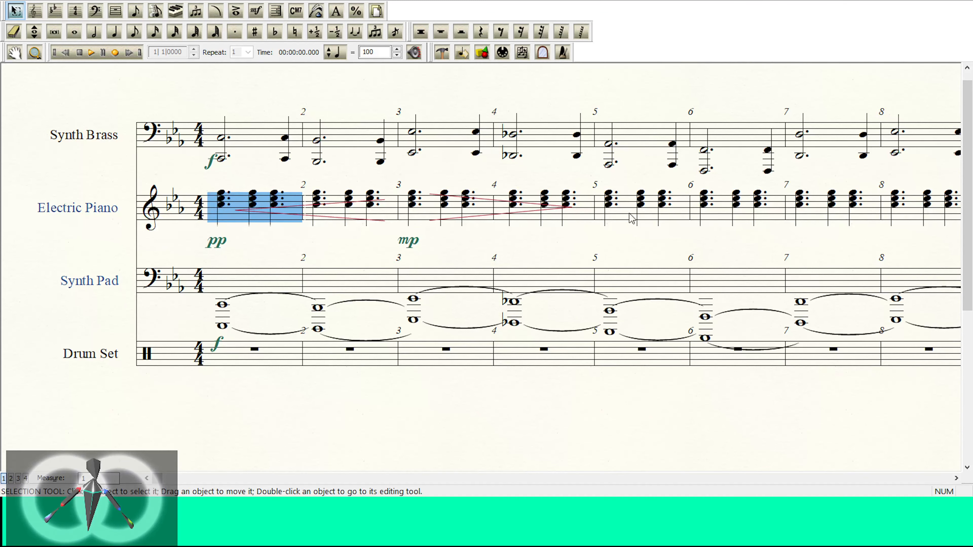
pyautogui.moveTo(631, 218)
pyautogui.mouseDown()
pyautogui.moveTo(579, 220)
pyautogui.moveTo(617, 216)
pyautogui.mouseUp()
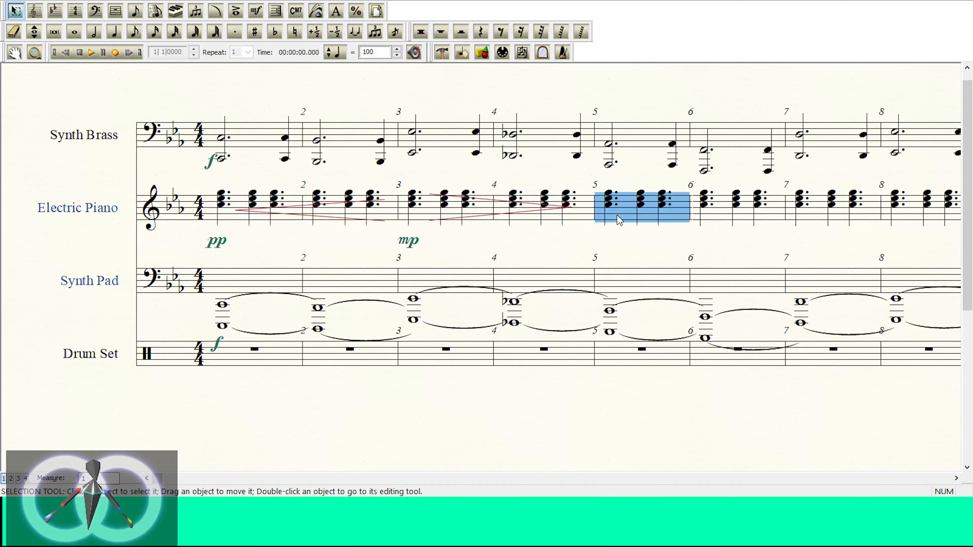
pyautogui.click(956, 478)
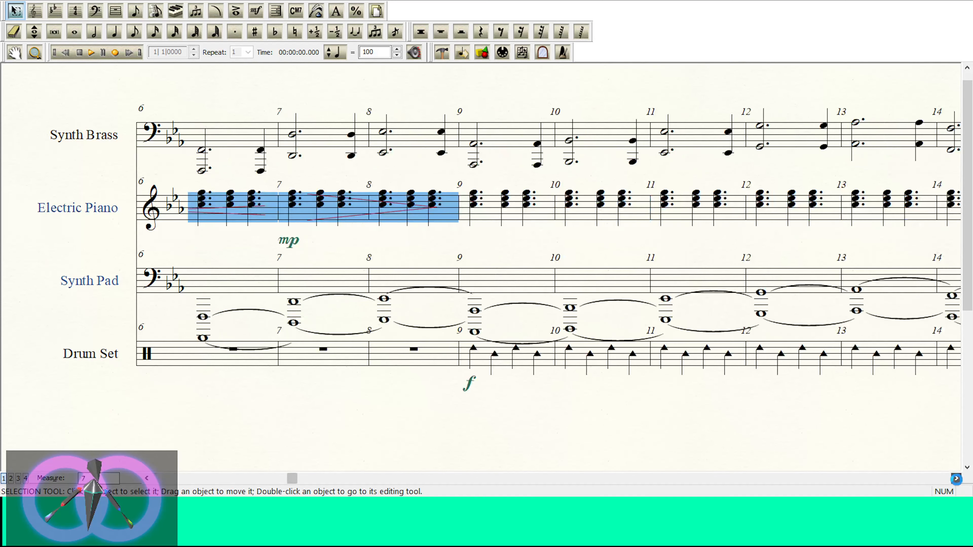
pyautogui.click(452, 219)
pyautogui.hotkey('ctrl', 'v')
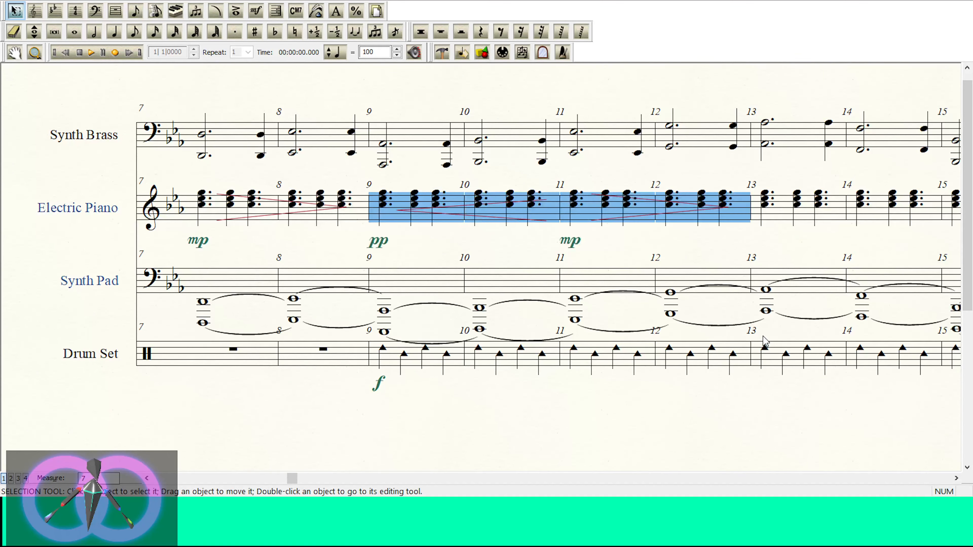
pyautogui.click(956, 479)
pyautogui.click(467, 218)
pyautogui.hotkey('ctrl', 'v')
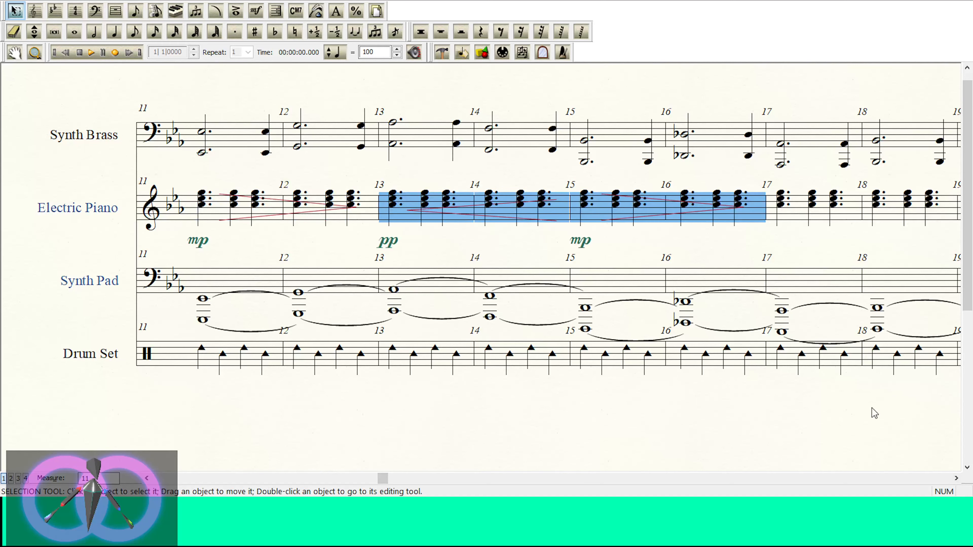
pyautogui.click(956, 478)
pyautogui.click(528, 218)
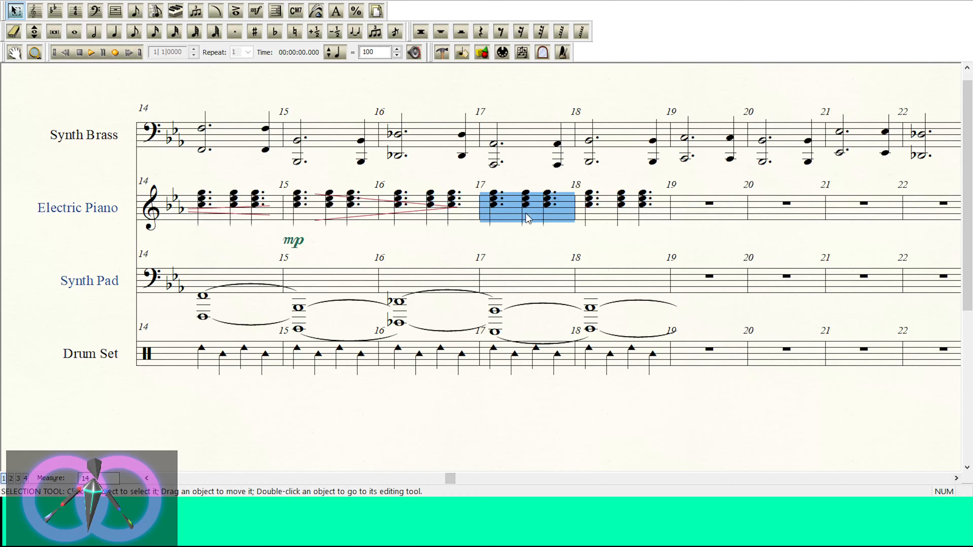
pyautogui.hotkey('ctrl', 'v')
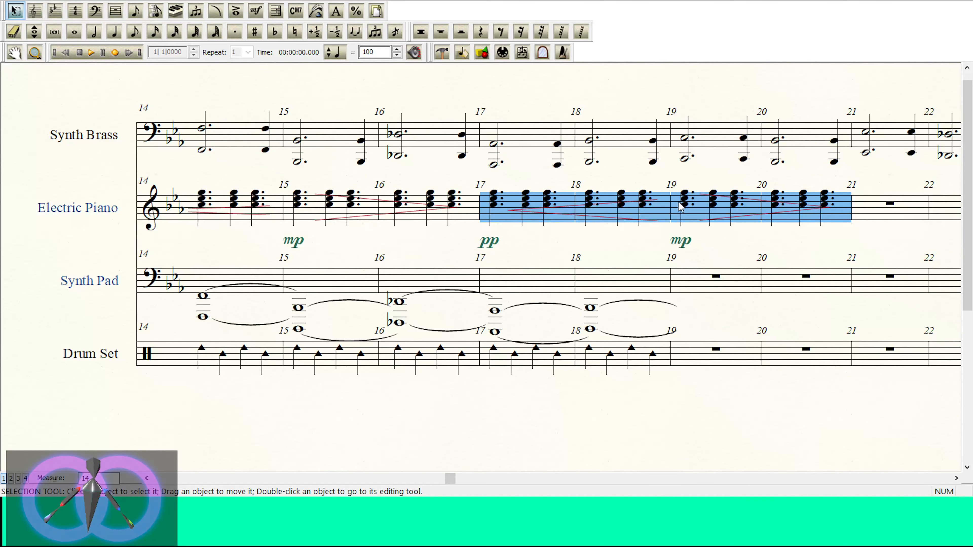
# Step: Clear the surplus pasted chords, mp mark and decrescendo from Electric Piano measures 19–20
pyautogui.moveTo(808, 221); pyautogui.dragTo(831, 217)
pyautogui.click(828, 239)
pyautogui.click(766, 207)
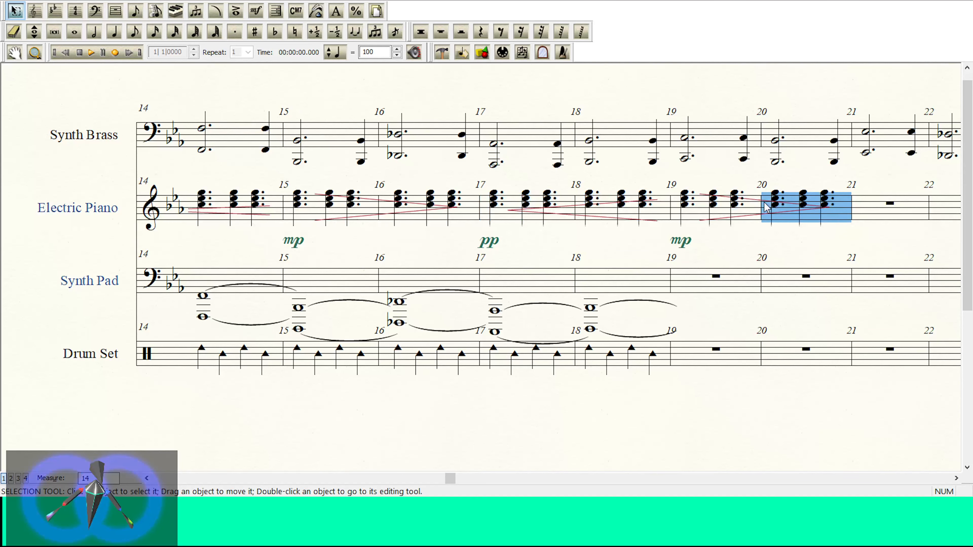
pyautogui.keyDown('shift'); pyautogui.click(735, 213); pyautogui.keyUp('shift')
pyautogui.press('Delete')
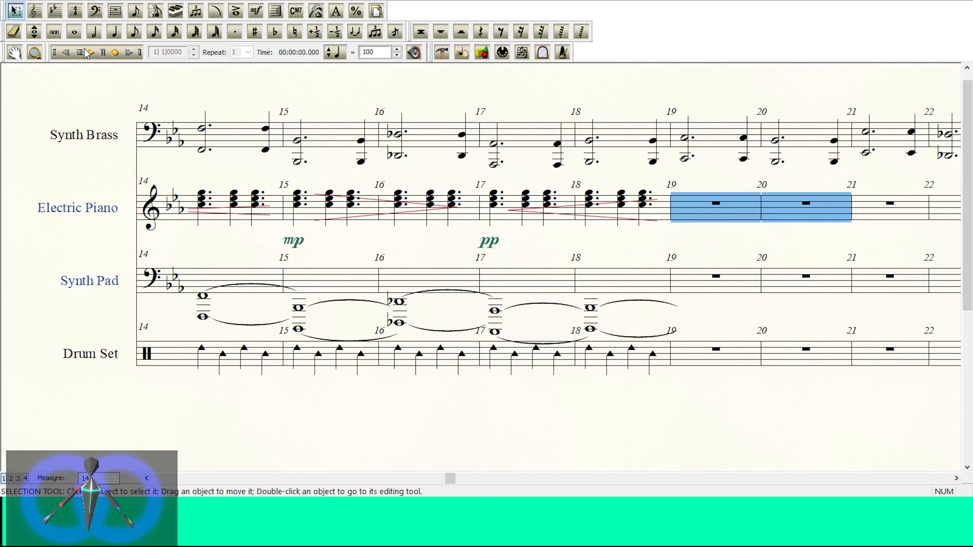
# Step: Play the score to hear the four-measure Electric Piano swells, stopping playback around measure 15
pyautogui.click(89, 54)
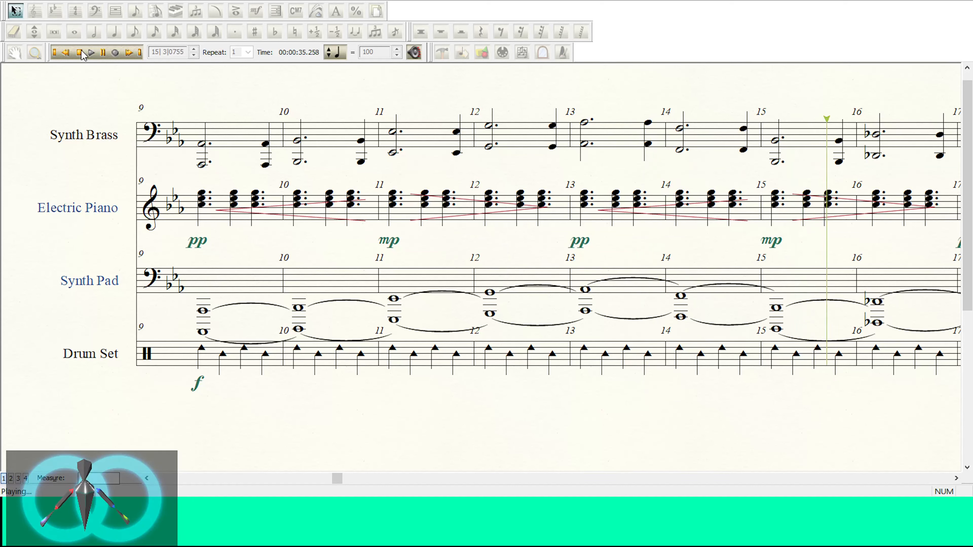
pyautogui.click(80, 53)
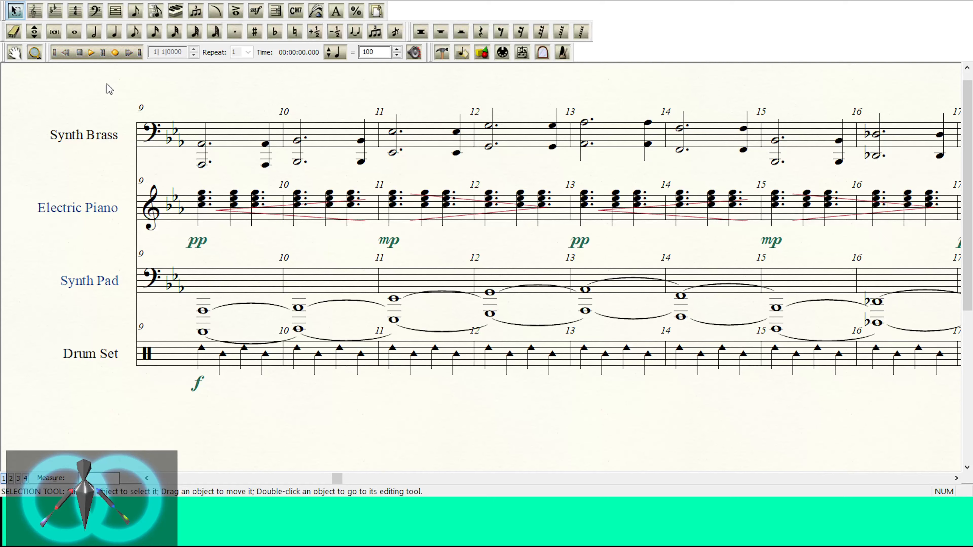
# Step: Return to the start of the score and choose the quarter note duration for note entry
pyautogui.click(146, 478)
pyautogui.click(147, 478)
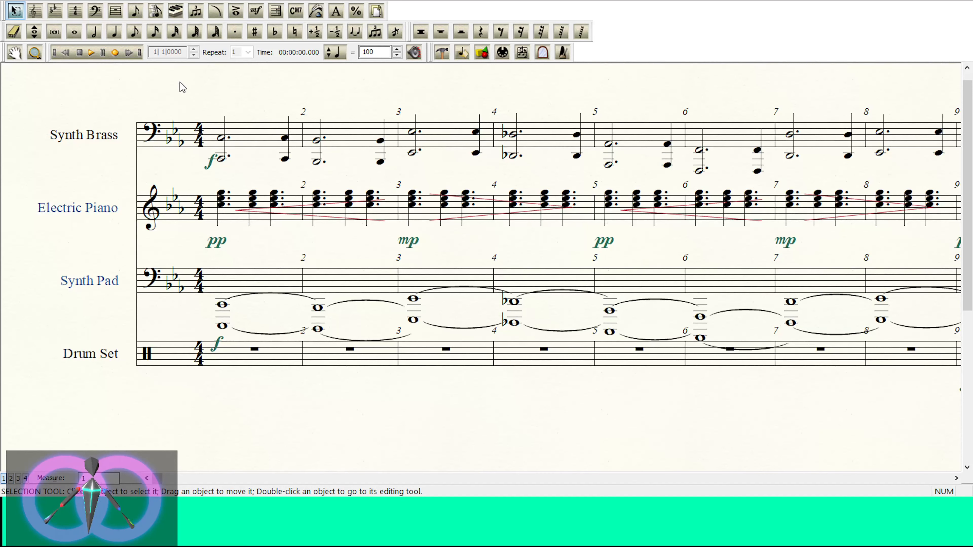
pyautogui.click(115, 32)
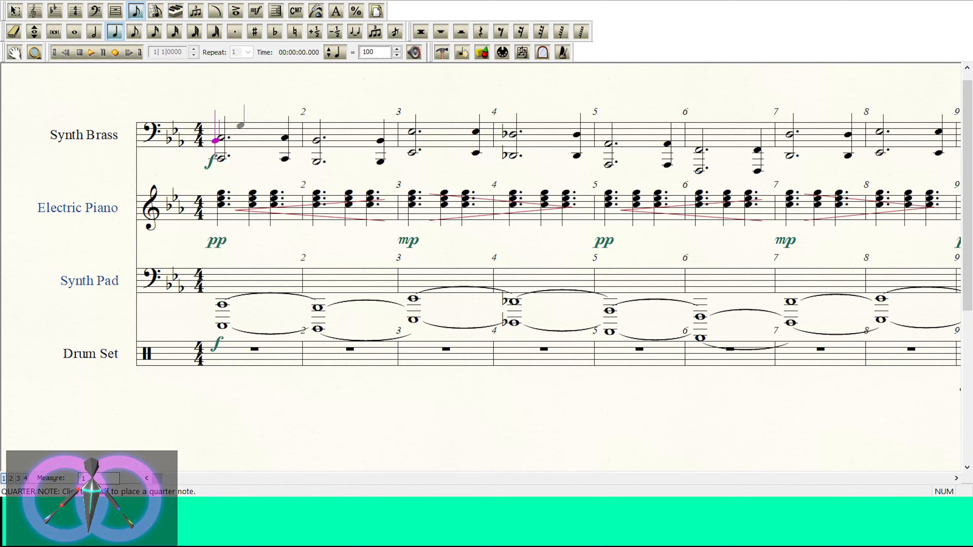